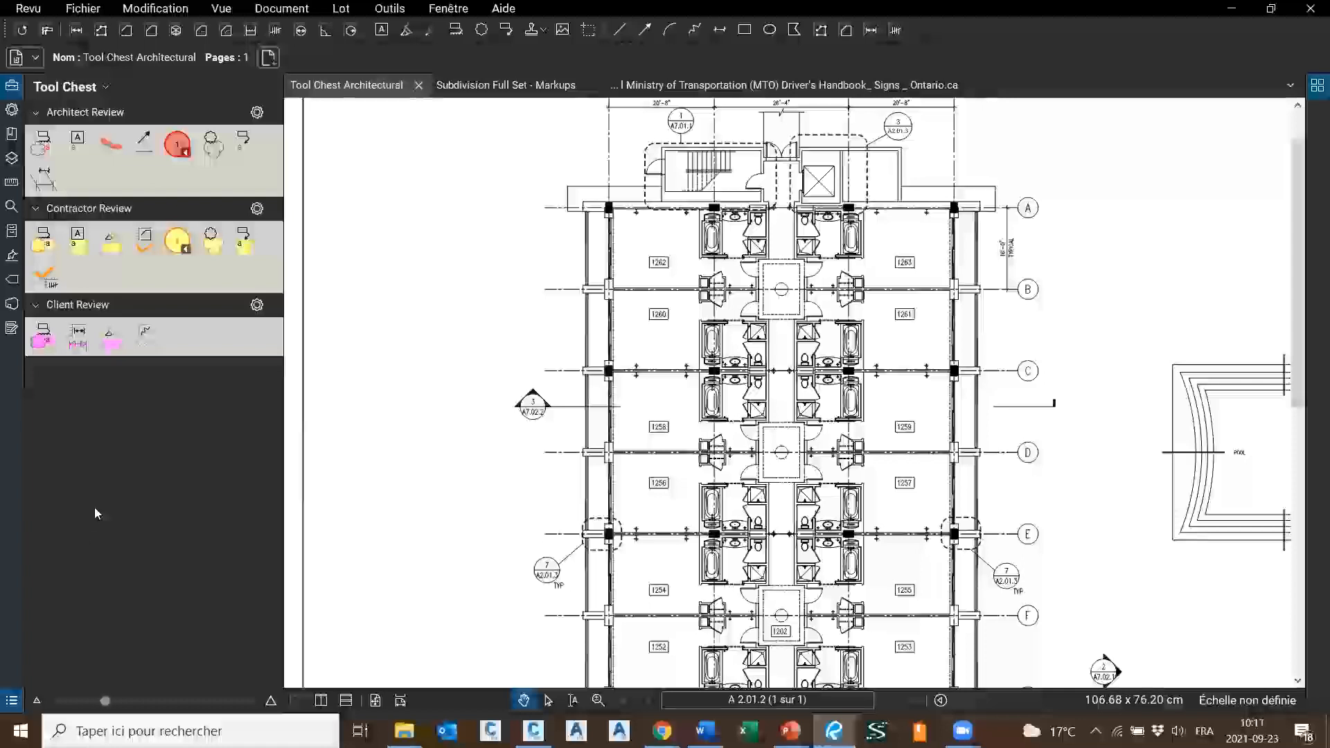
{"action": "right_click", "coordinate": [42, 335]}
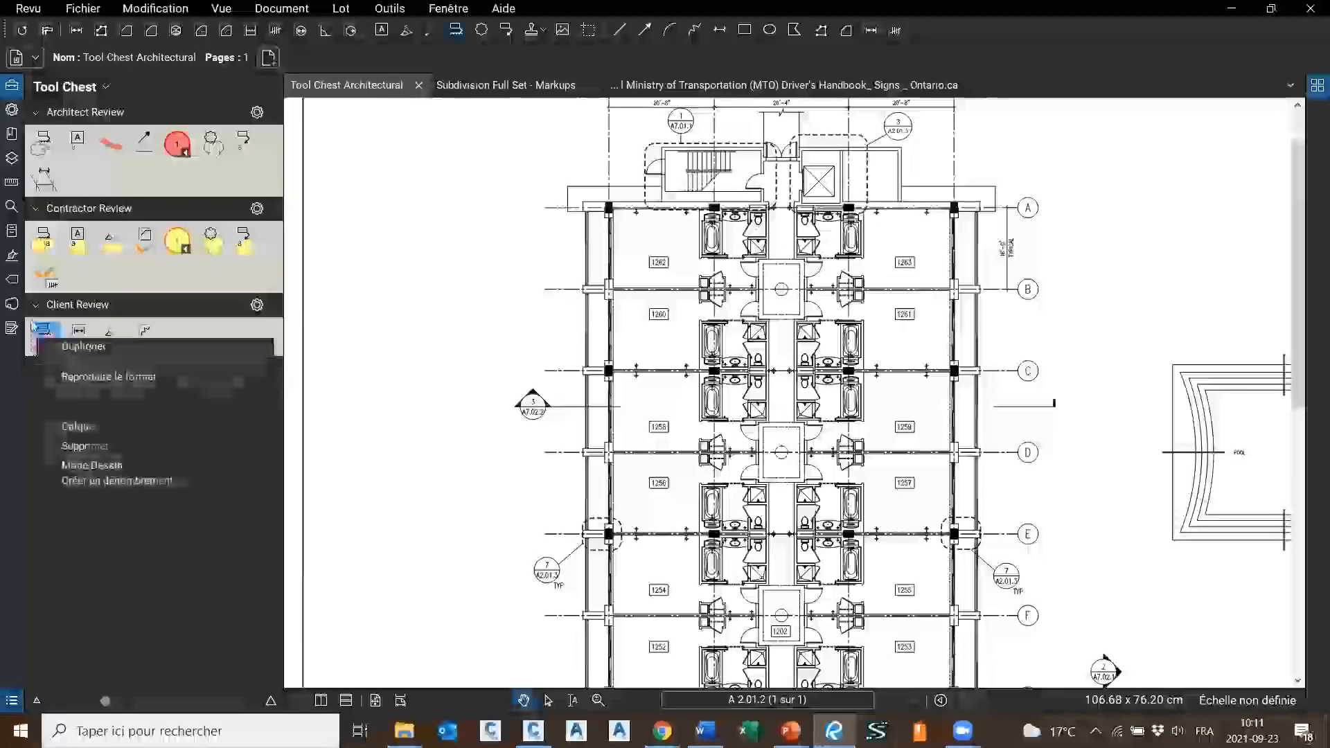
{"action": "left_click", "coordinate": [140, 557]}
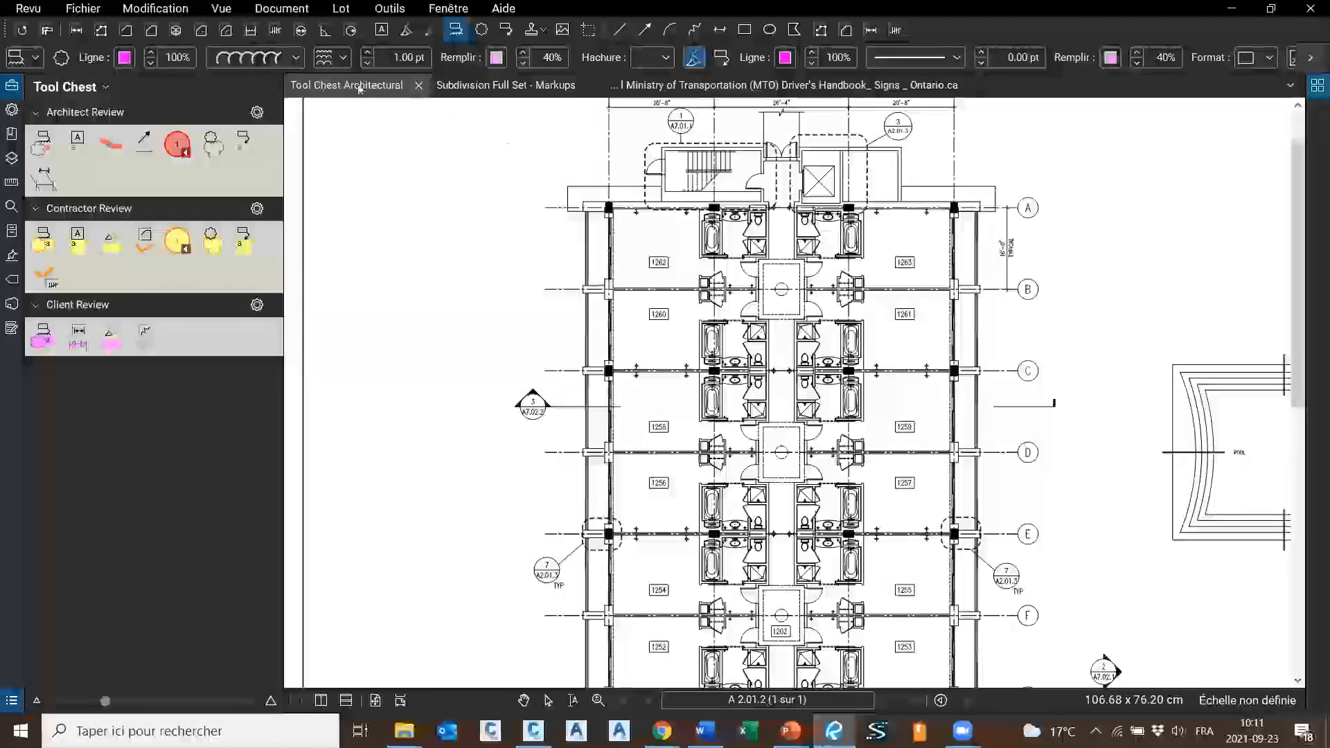
{"action": "key", "text": "Escape"}
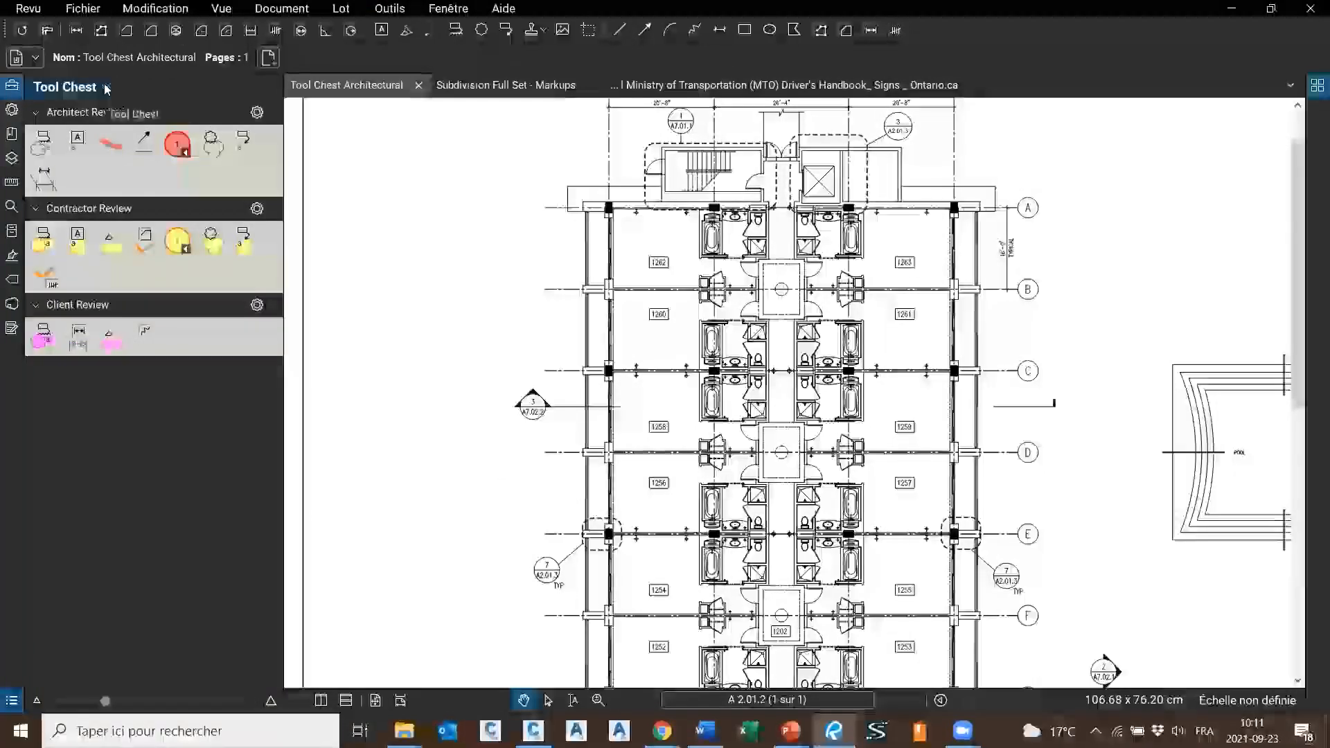
Switch the interface to the Revu profile and display its Tool Chest
{"action": "left_click", "coordinate": [9, 89]}
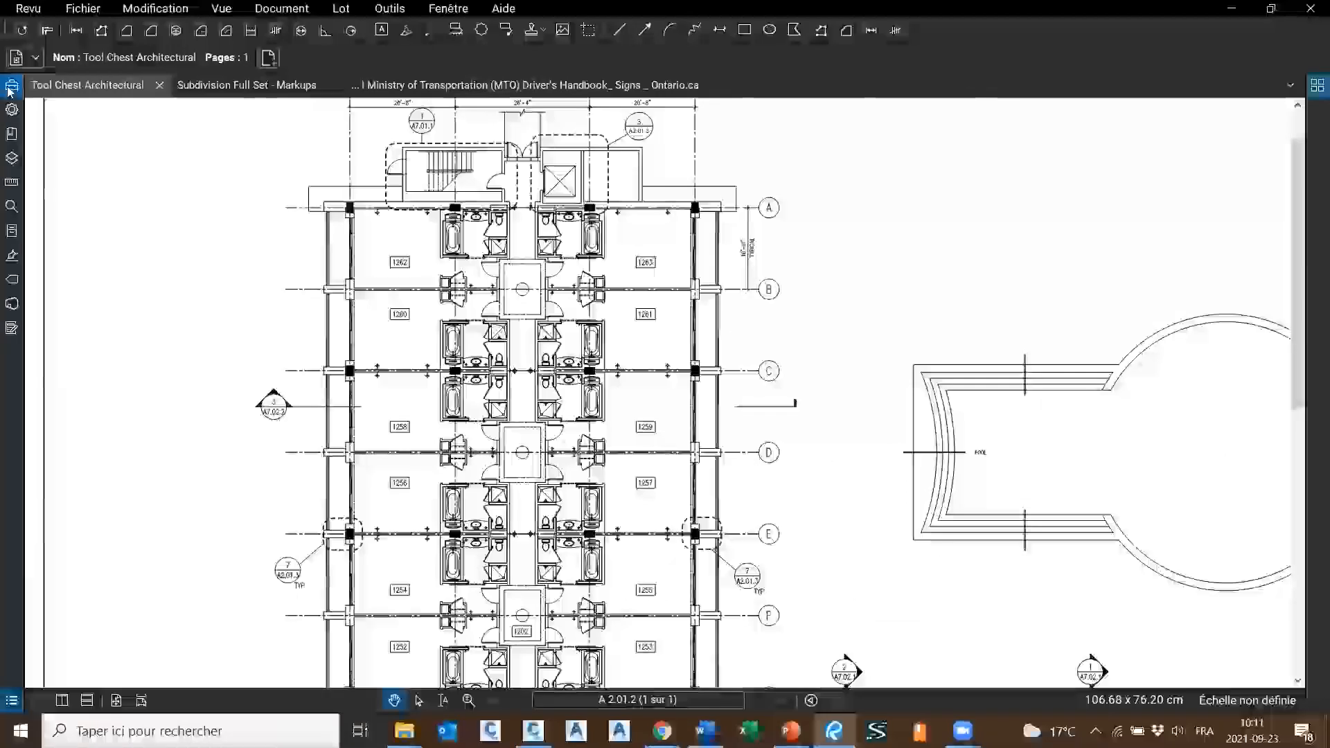
{"action": "left_click", "coordinate": [49, 10]}
{"action": "mouse_move", "coordinate": [84, 106]}
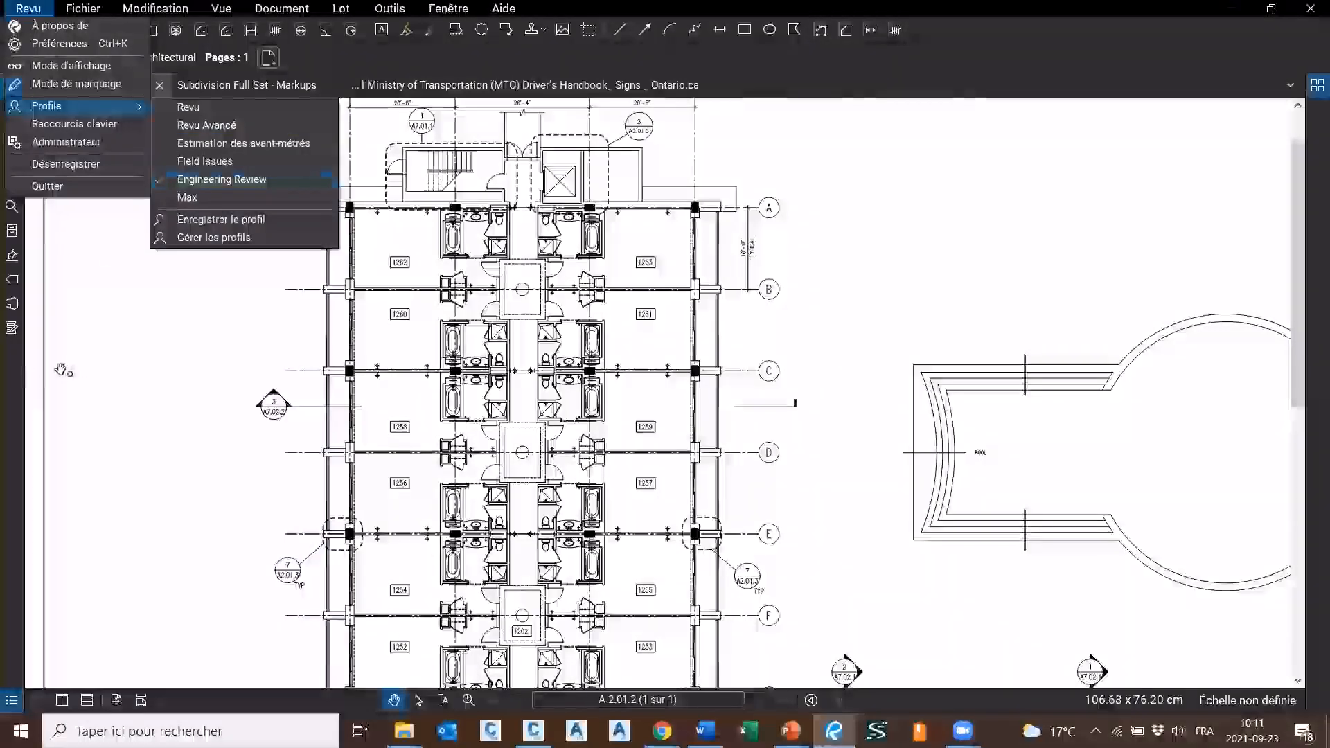
{"action": "left_click", "coordinate": [239, 113]}
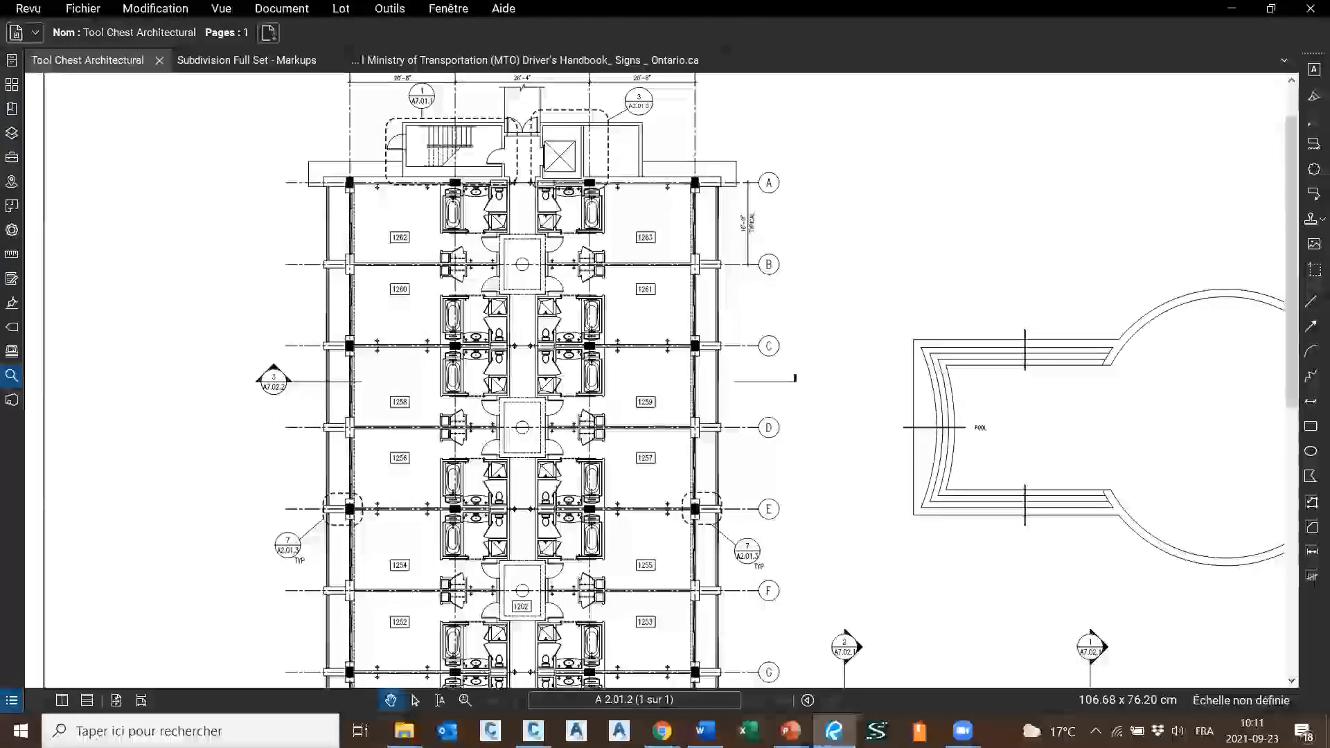
{"action": "left_click", "coordinate": [10, 161]}
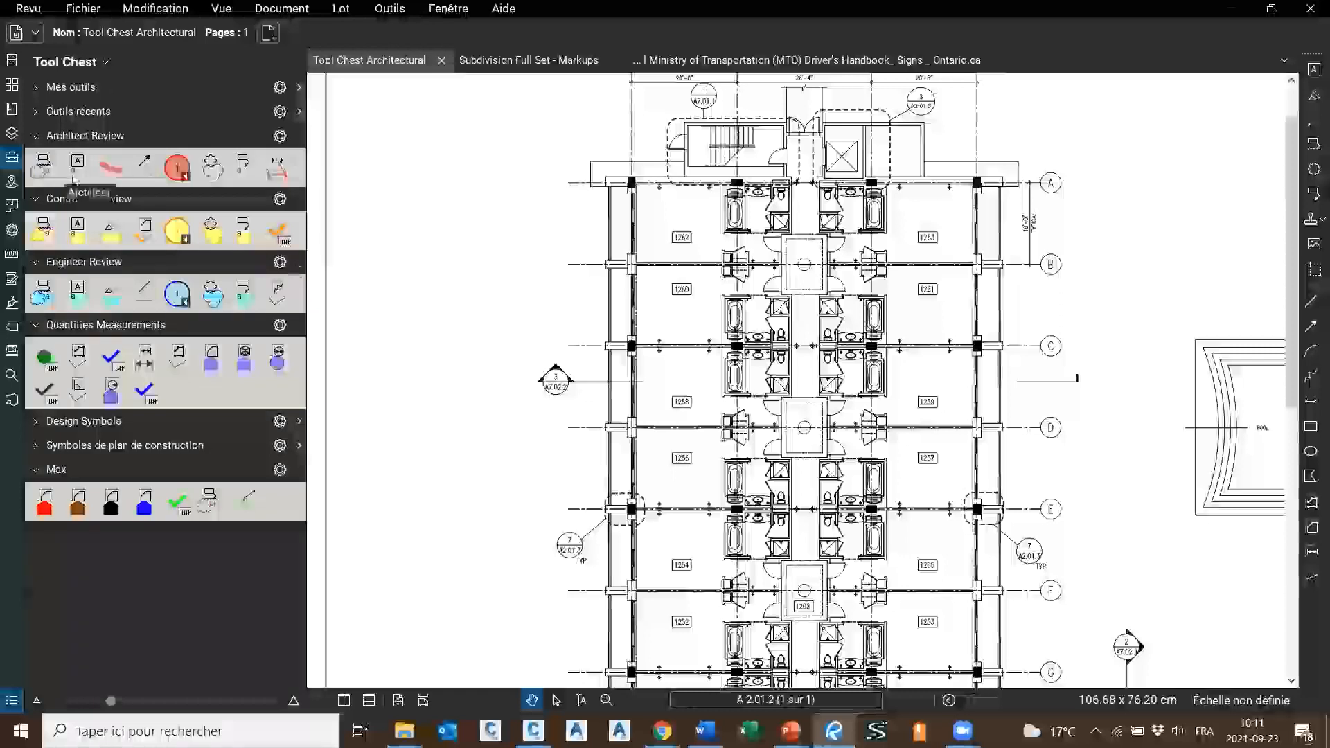
Collapse the Quantities Measurements tool set in the Tool Chest
{"action": "left_click", "coordinate": [40, 327]}
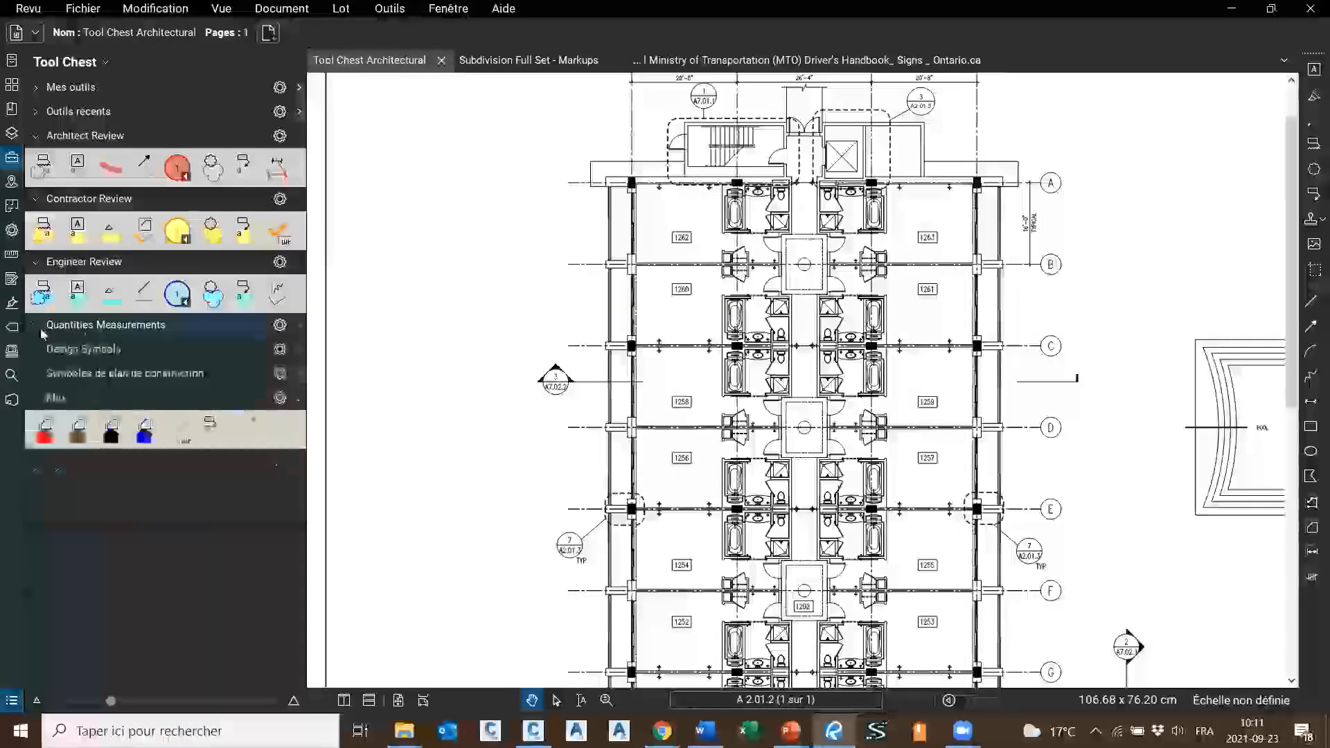
{"action": "left_click", "coordinate": [42, 331]}
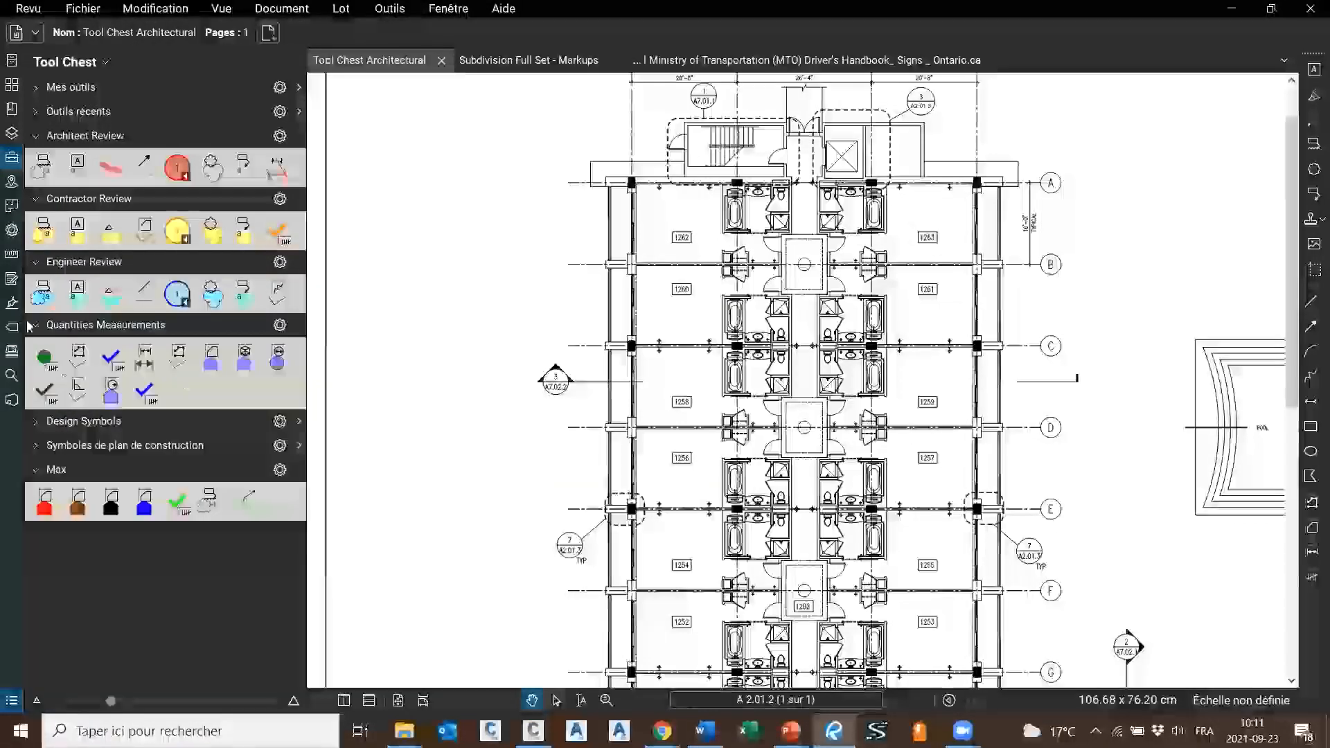
{"action": "left_click", "coordinate": [30, 326]}
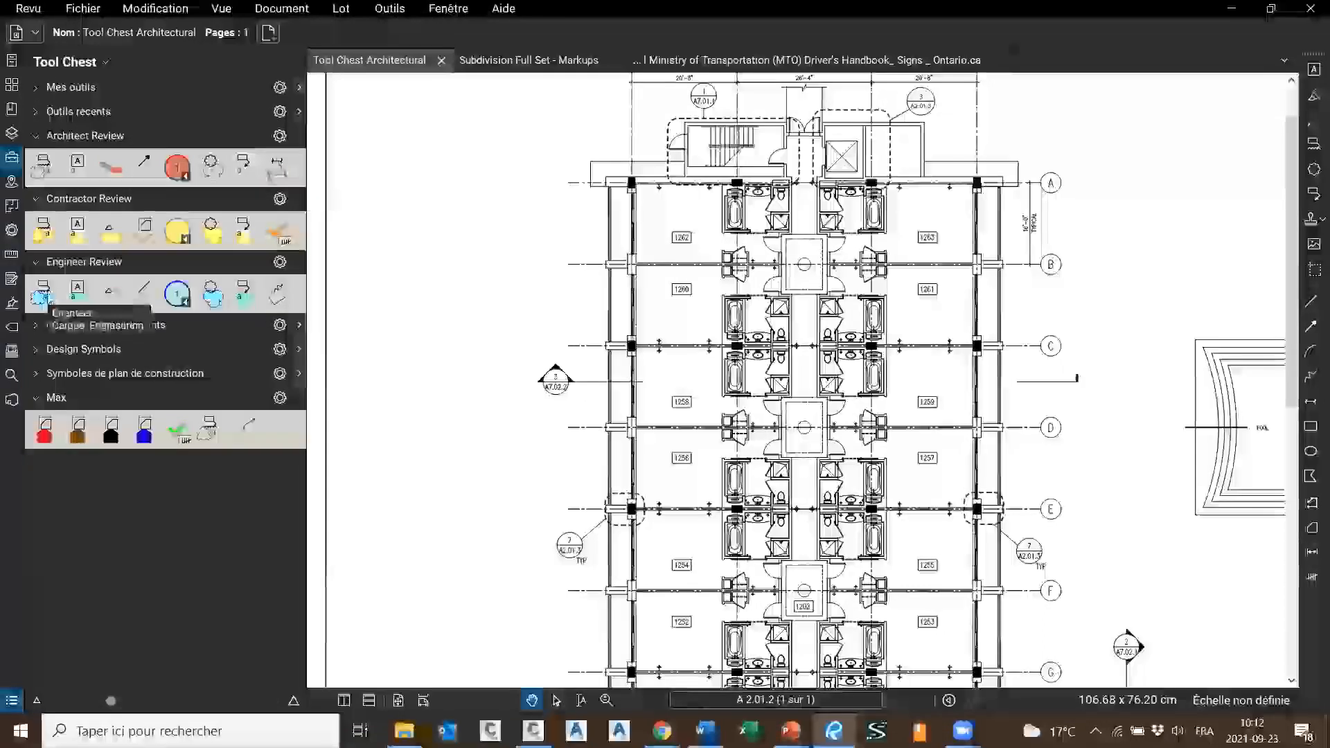
Place an Engineer Review cloud with callout around units 1261 to 1257, with the callout text "A modifier" beside the plan
{"action": "left_click", "coordinate": [45, 296]}
{"action": "left_click_drag", "start_coordinate": [815, 265], "coordinate": [1002, 483]}
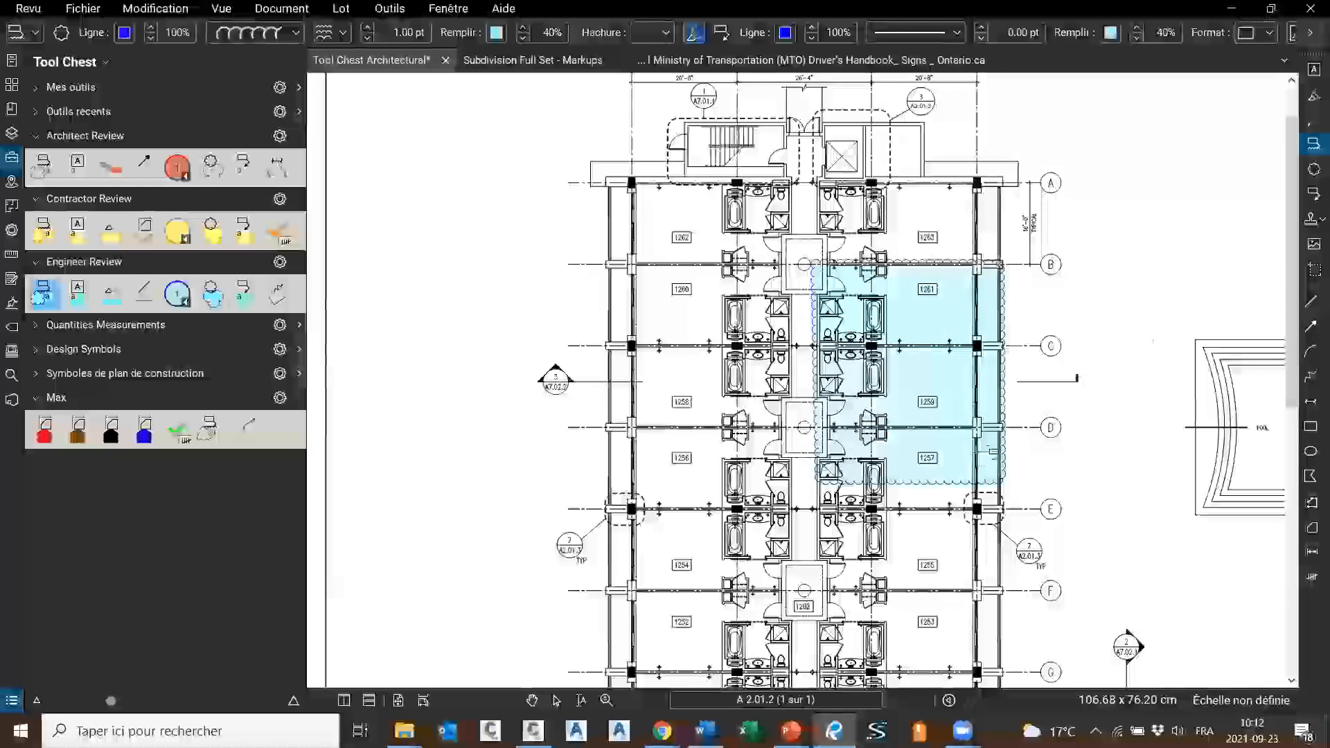
{"action": "left_click", "coordinate": [1101, 208]}
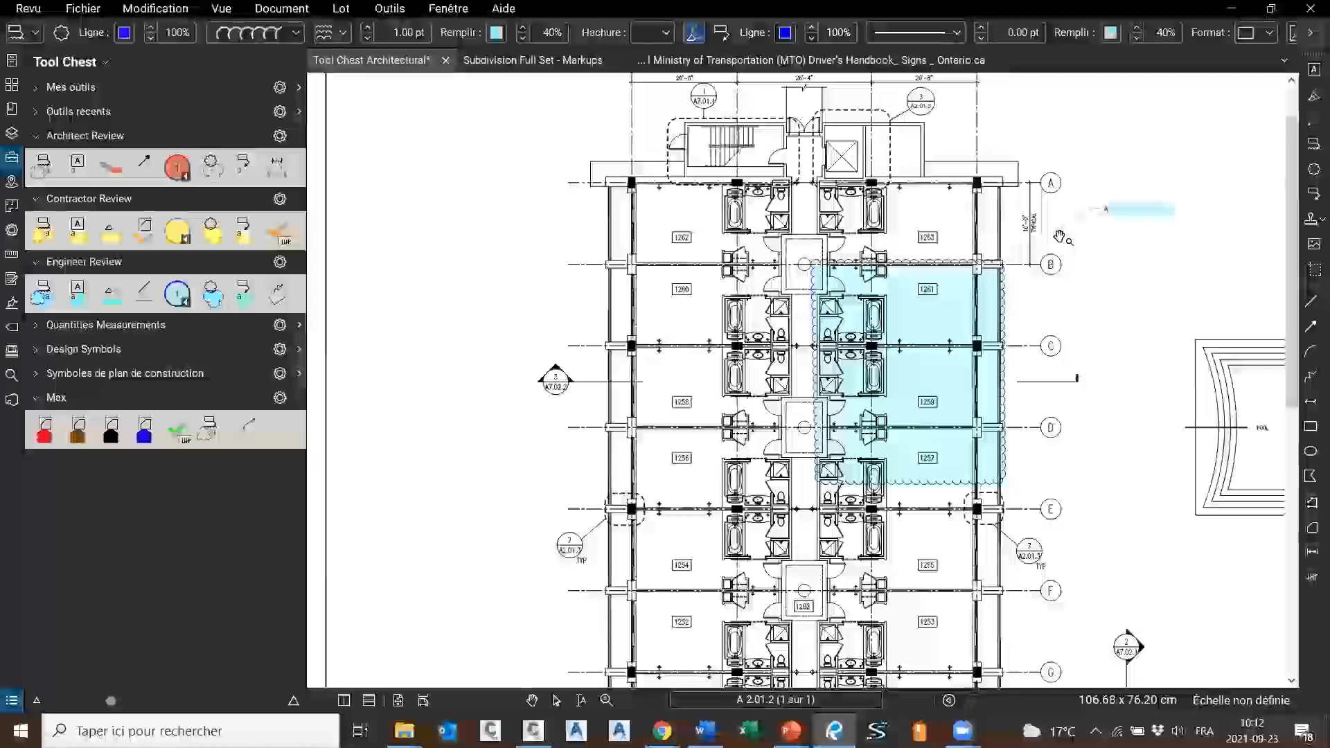
{"action": "type", "text": "cha"}
{"action": "type", "text": "ier"}
{"action": "key", "text": "BackSpace"}
{"action": "key", "text": "BackSpace"}
{"action": "key", "text": "Escape"}
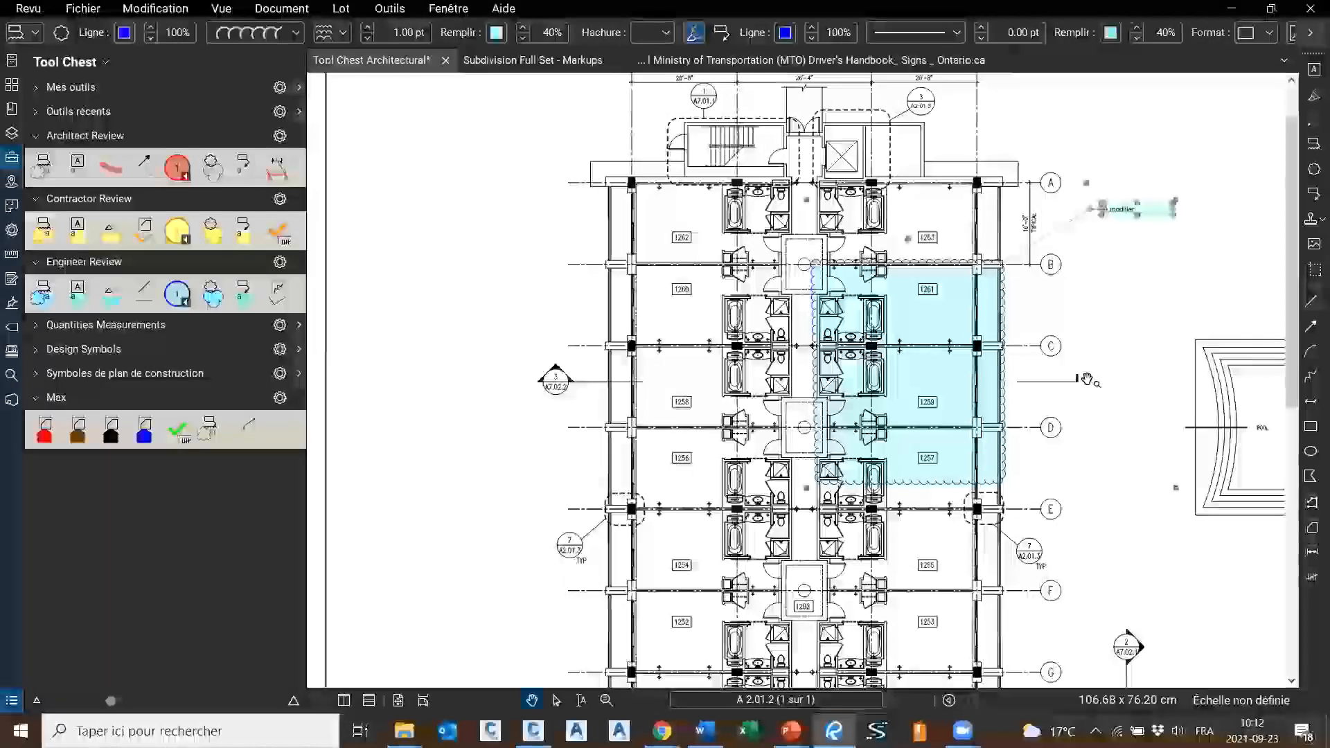
{"action": "left_click", "coordinate": [1132, 332]}
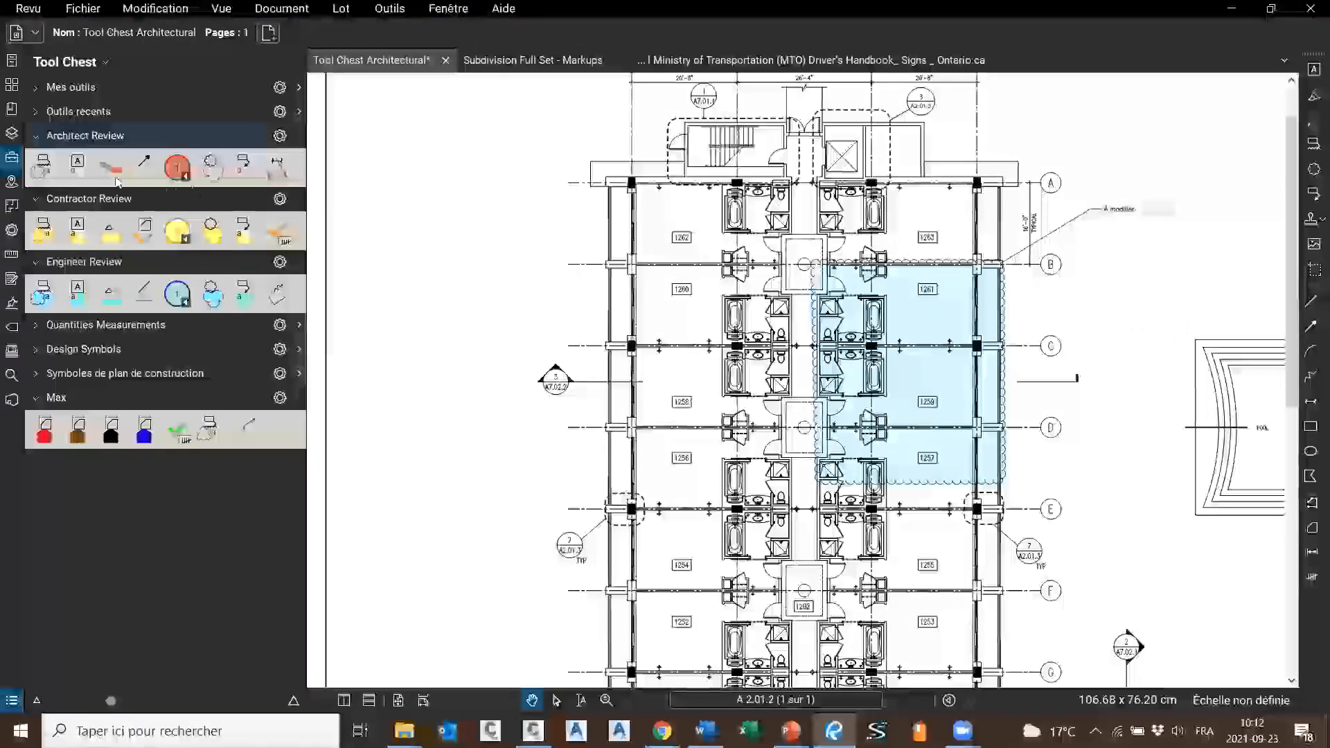
Draw a red Architect Review cloud around units 1262 to 1256
{"action": "left_click", "coordinate": [211, 167]}
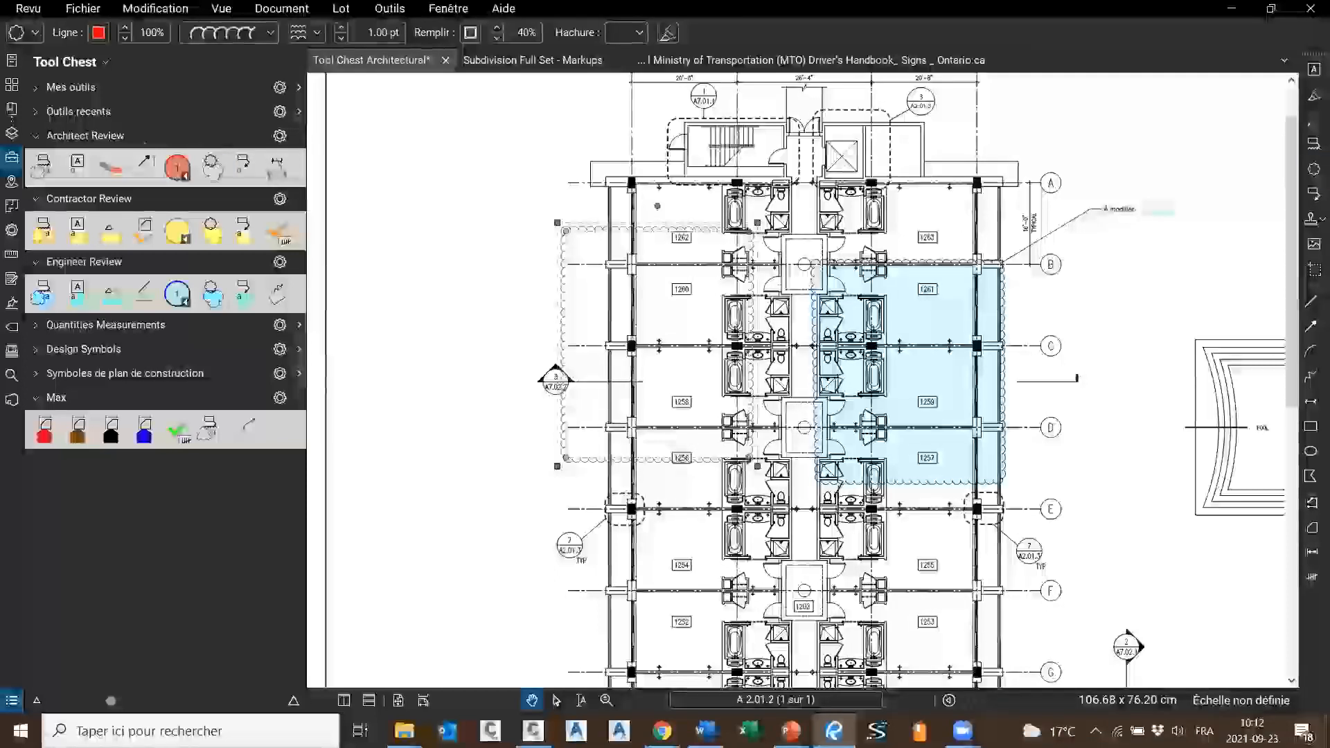
{"action": "key", "text": "Escape"}
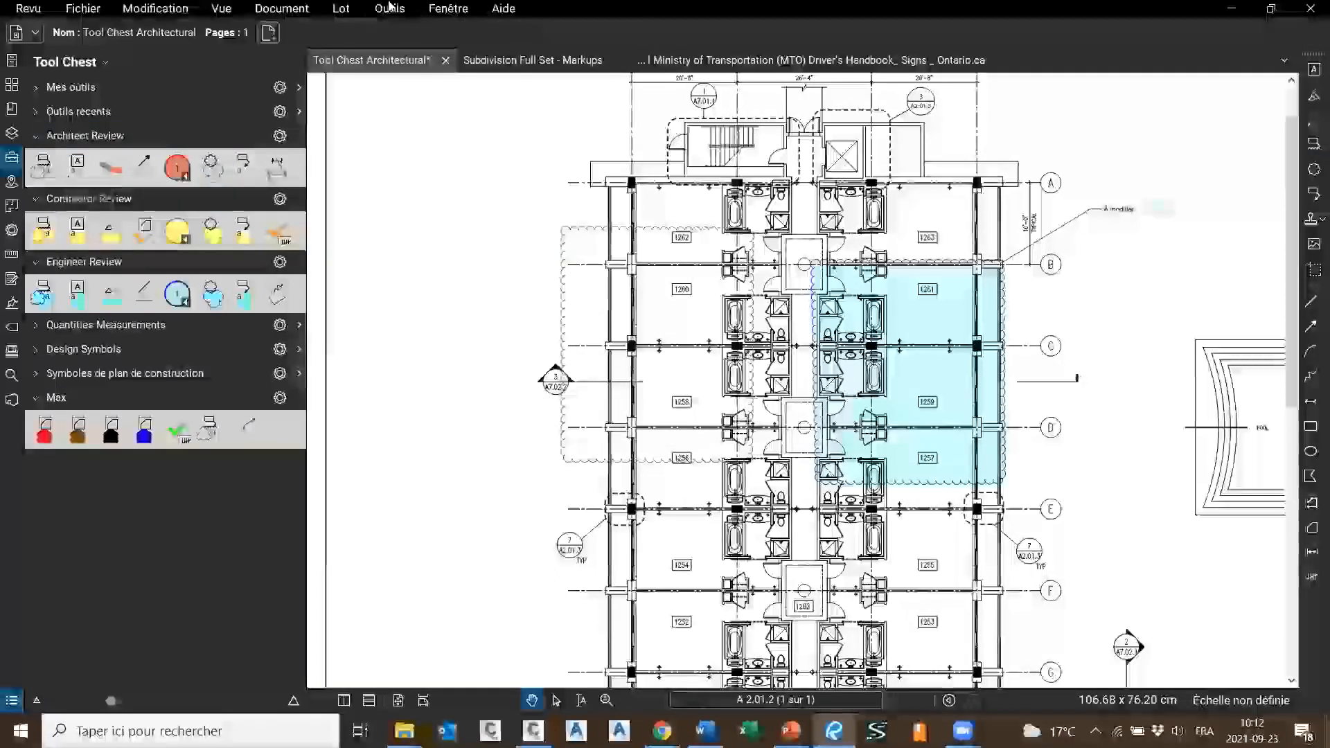
{"action": "left_click", "coordinate": [390, 8]}
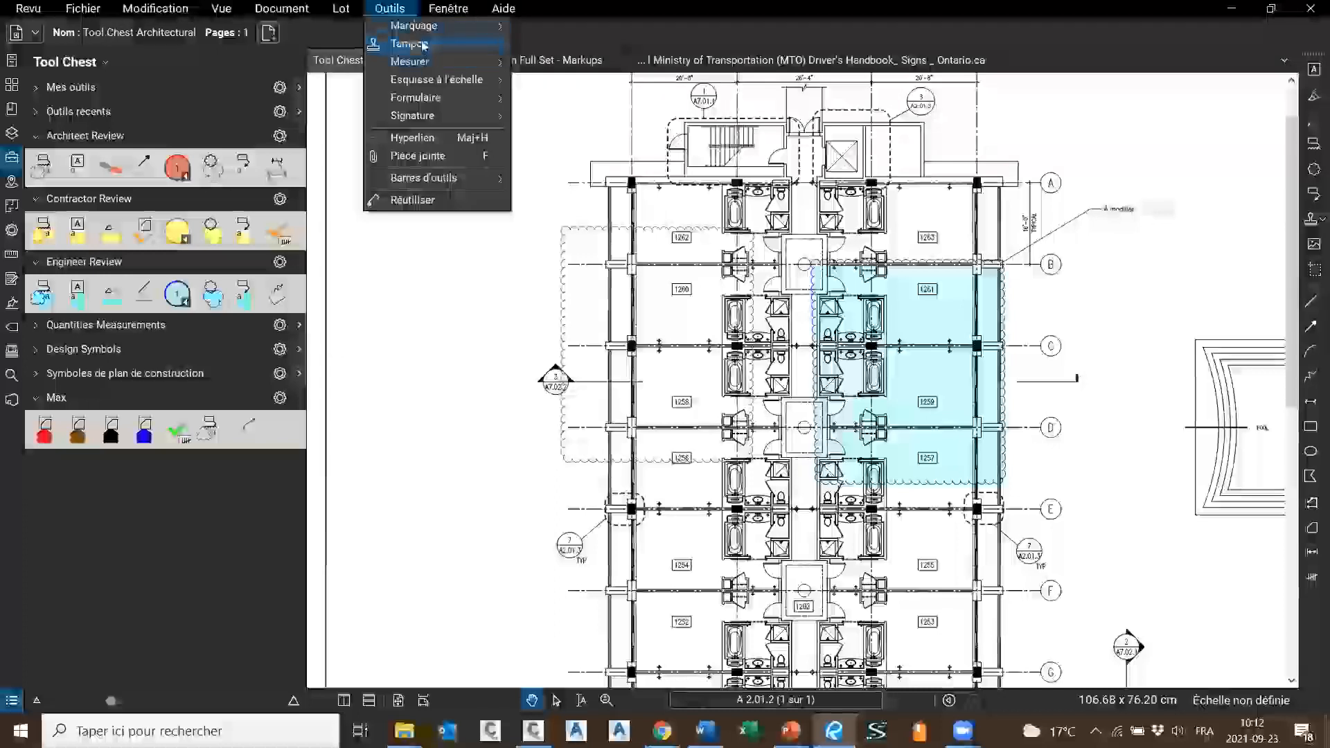
{"action": "mouse_move", "coordinate": [450, 62]}
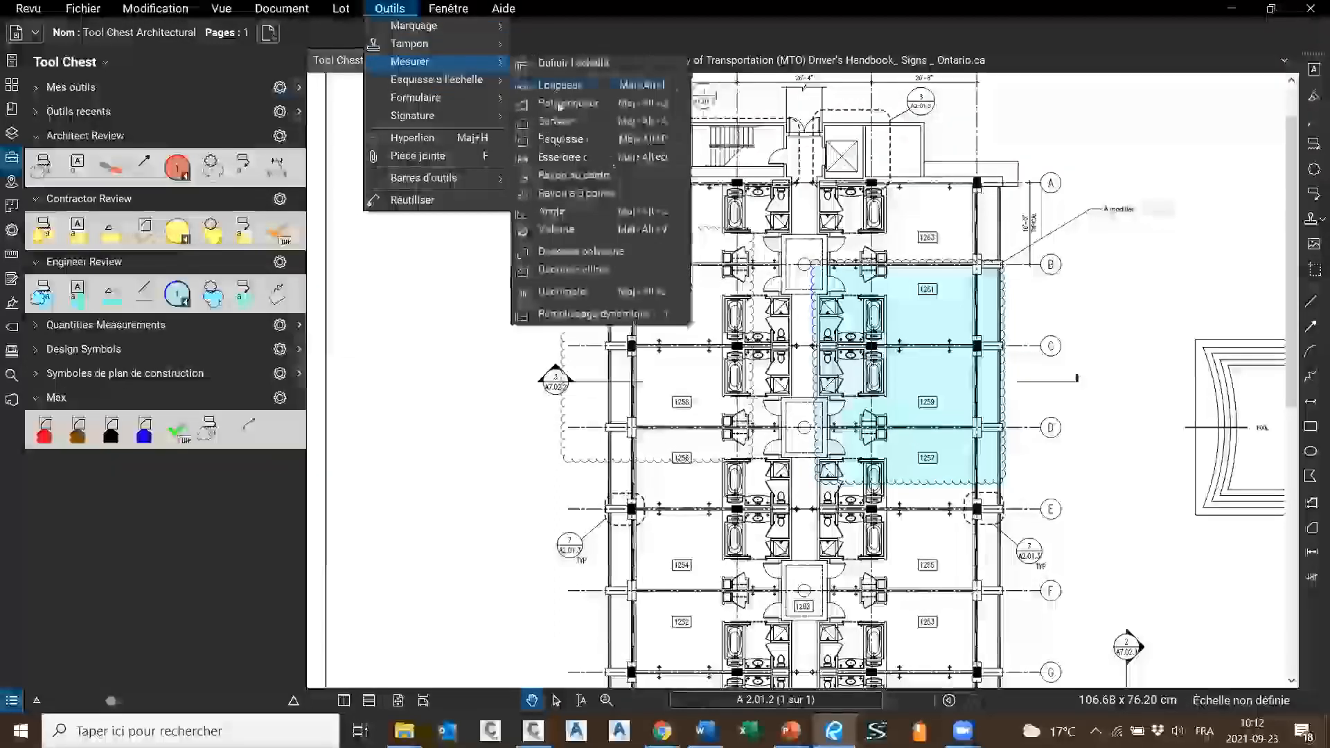
{"action": "left_click", "coordinate": [386, 9]}
{"action": "left_click", "coordinate": [387, 10]}
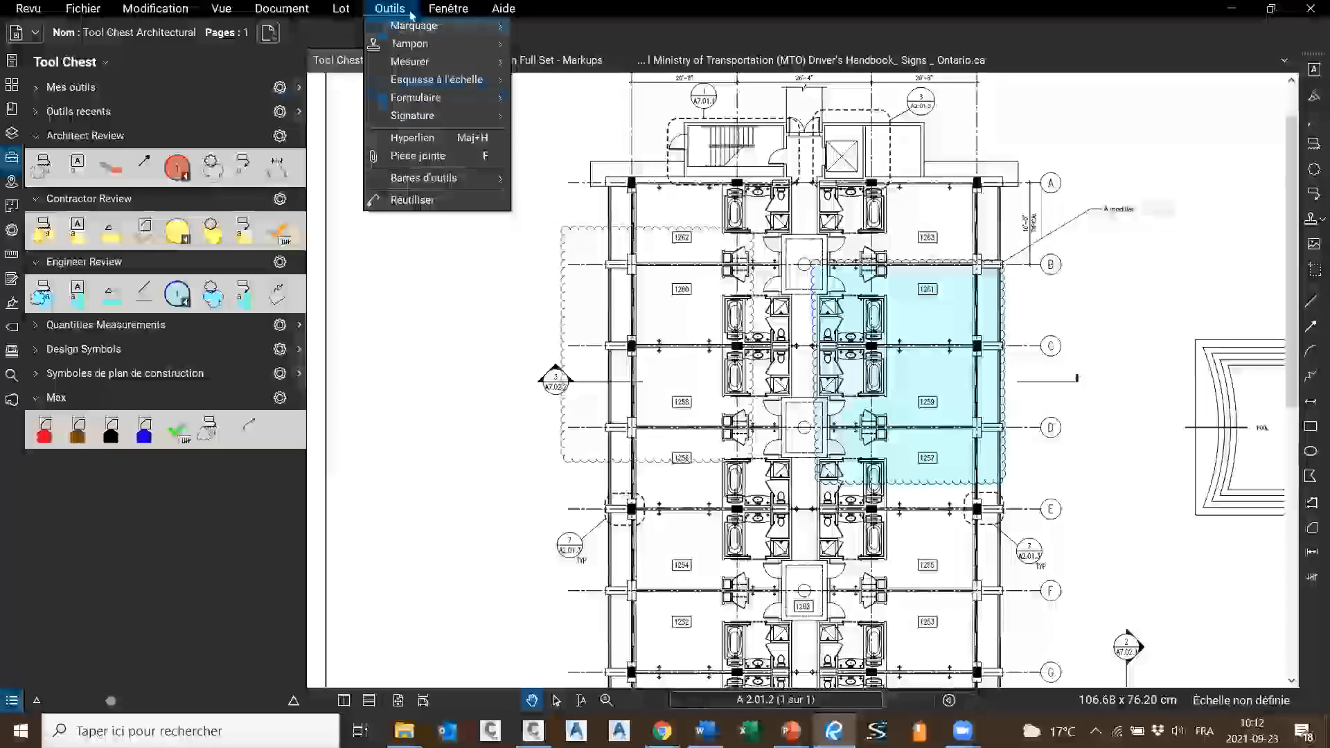
{"action": "left_click", "coordinate": [461, 338]}
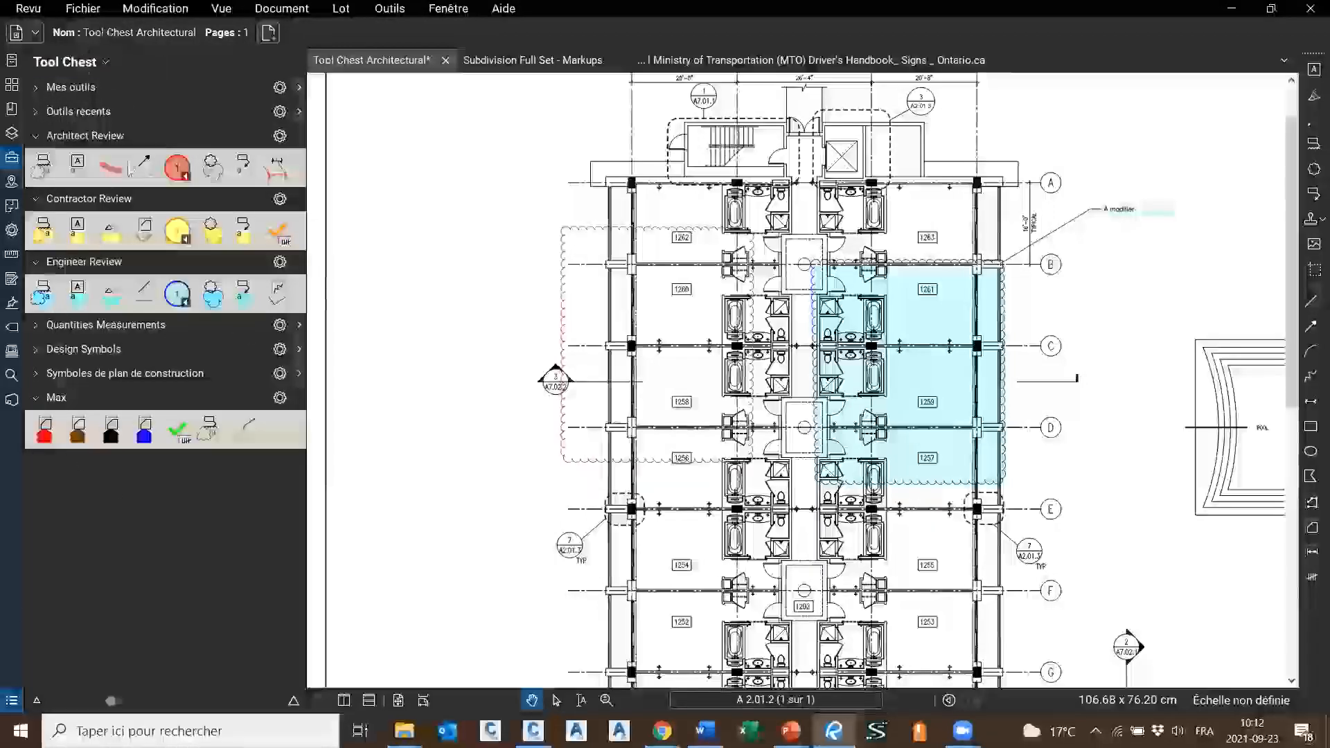
Hide every tool set in the Tool Chest except Max
{"action": "left_click", "coordinate": [69, 61]}
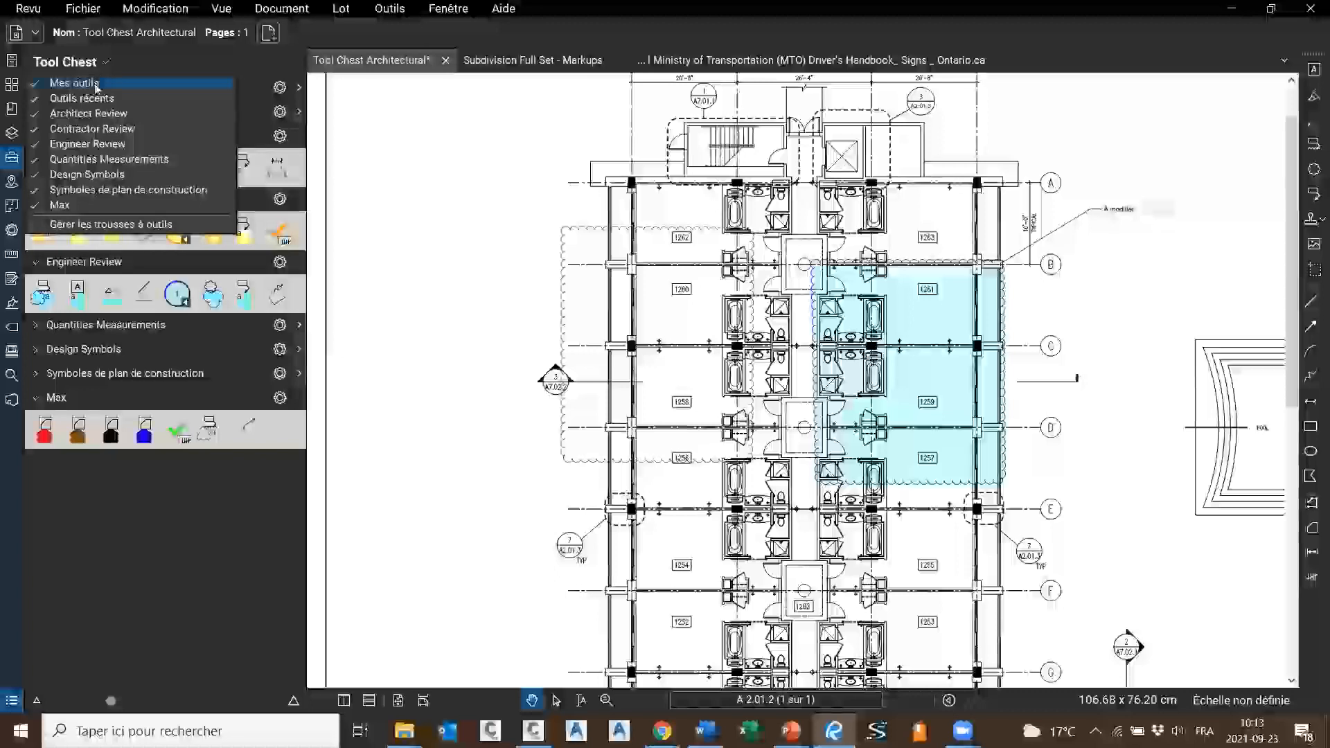
{"action": "left_click", "coordinate": [97, 84]}
{"action": "left_click", "coordinate": [97, 97]}
{"action": "left_click", "coordinate": [97, 112]}
{"action": "left_click", "coordinate": [97, 144]}
{"action": "left_click", "coordinate": [94, 161]}
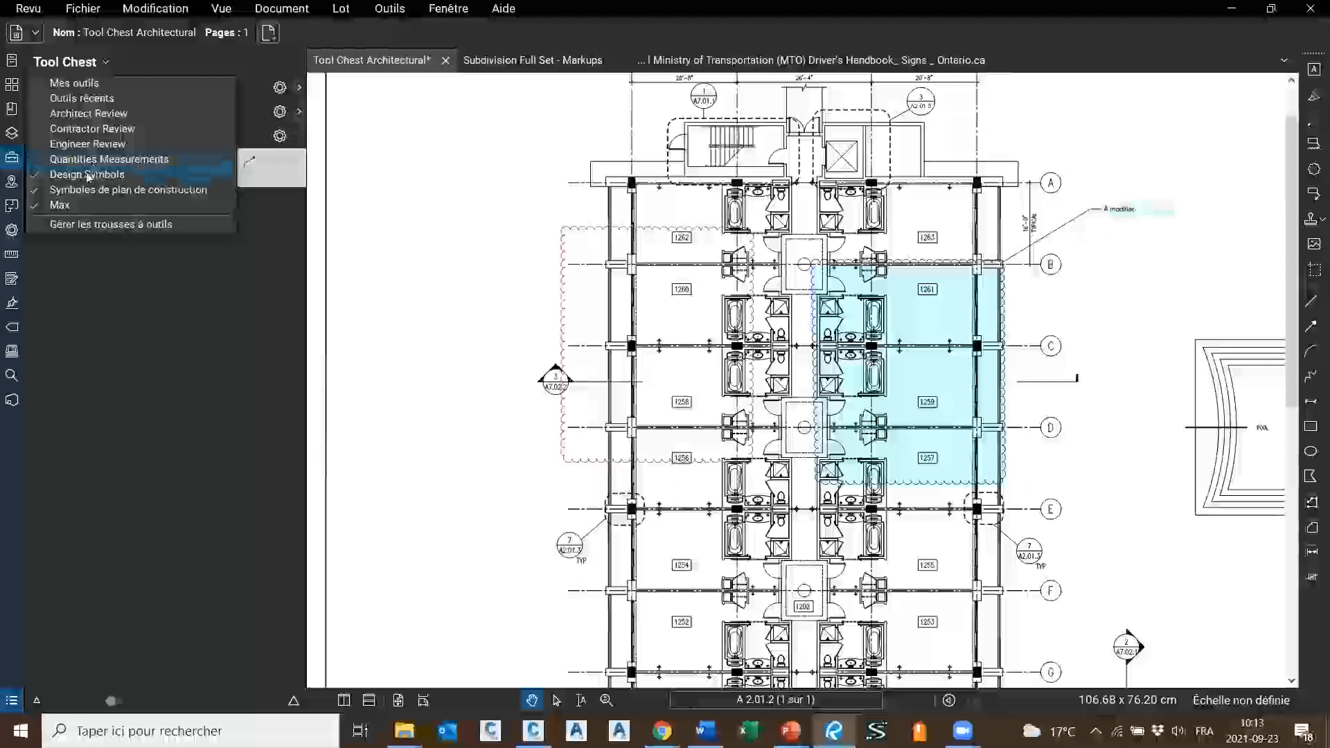
{"action": "left_click", "coordinate": [88, 175]}
{"action": "left_click", "coordinate": [87, 194]}
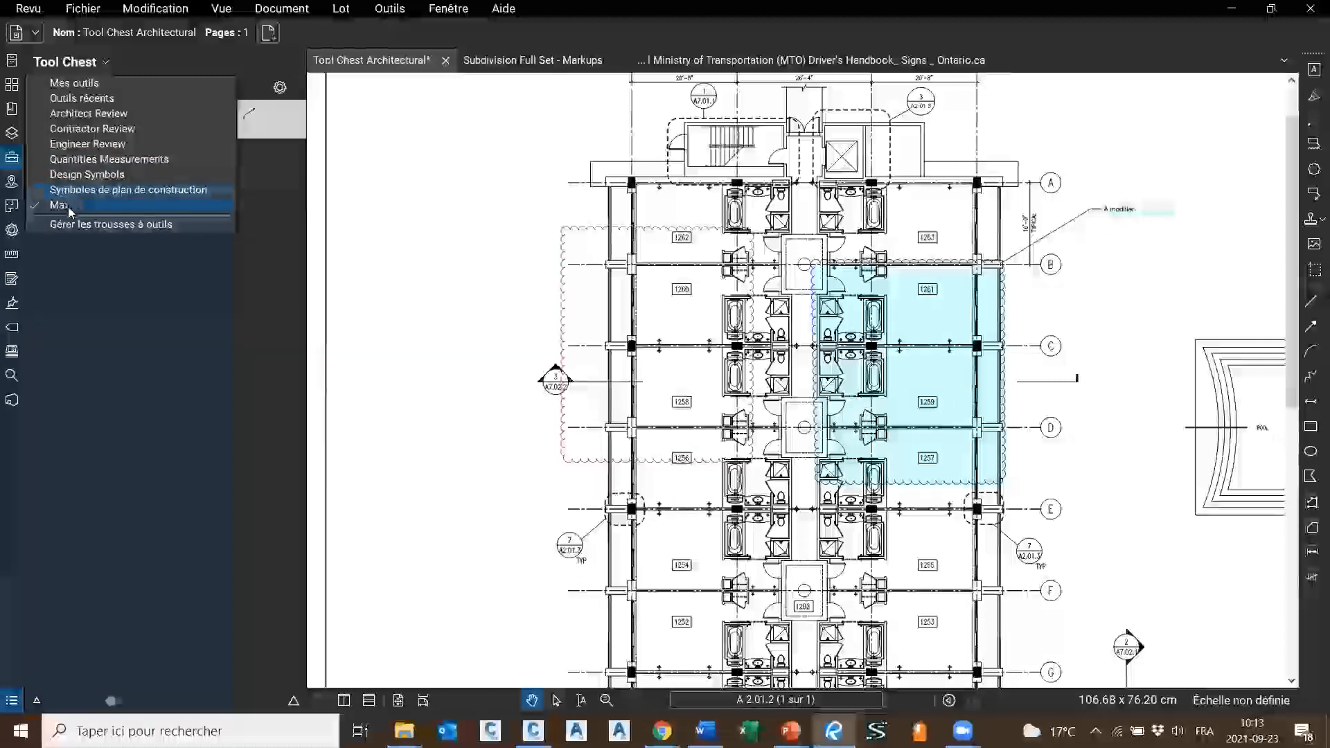
{"action": "left_click", "coordinate": [153, 437]}
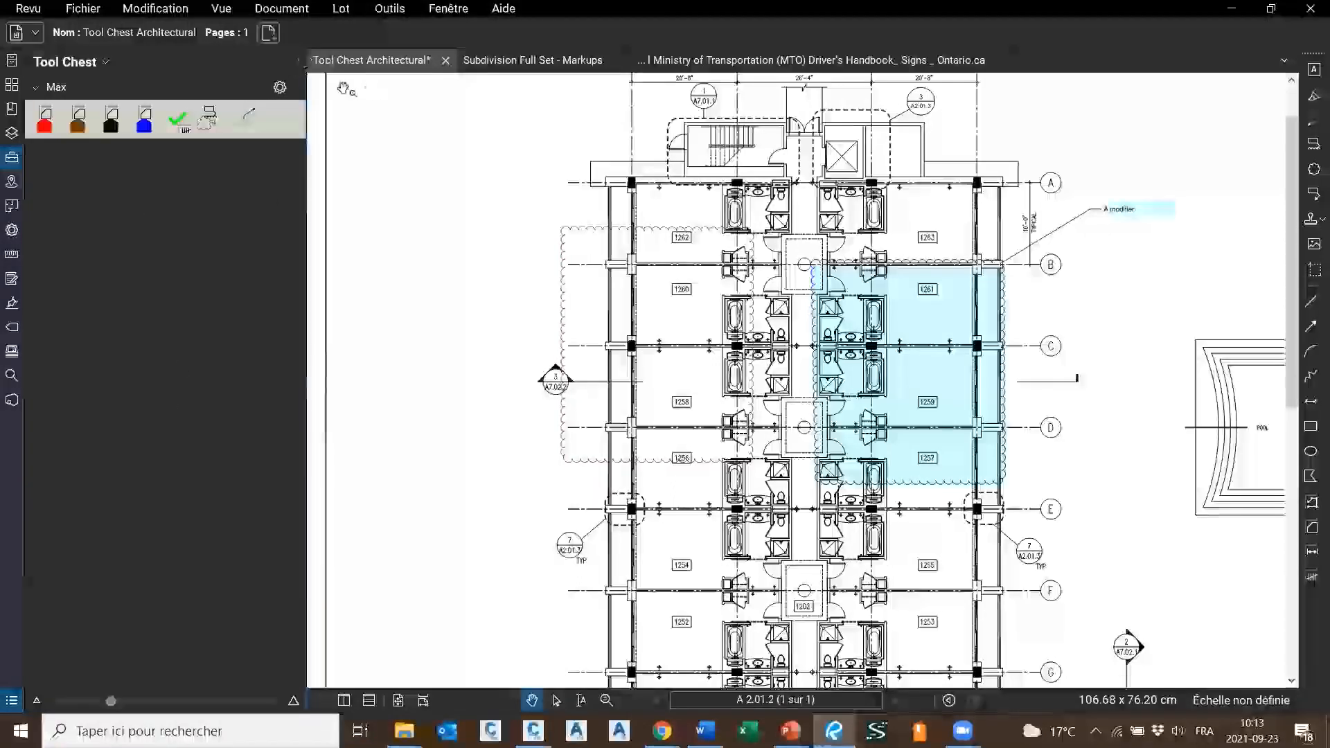
Examine the Max tool set's objects, comments and titles in Détail display, and return it to Symbole display
{"action": "left_click", "coordinate": [280, 89]}
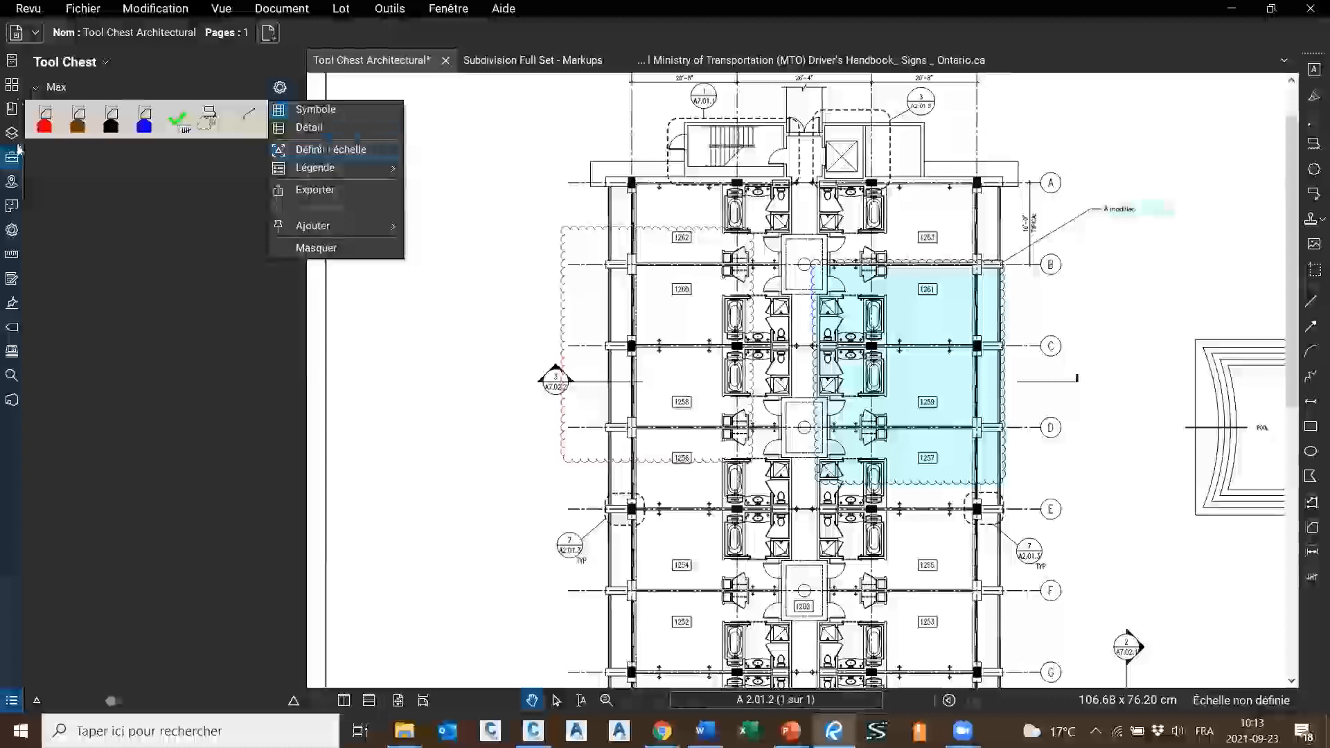
{"action": "left_click", "coordinate": [338, 132]}
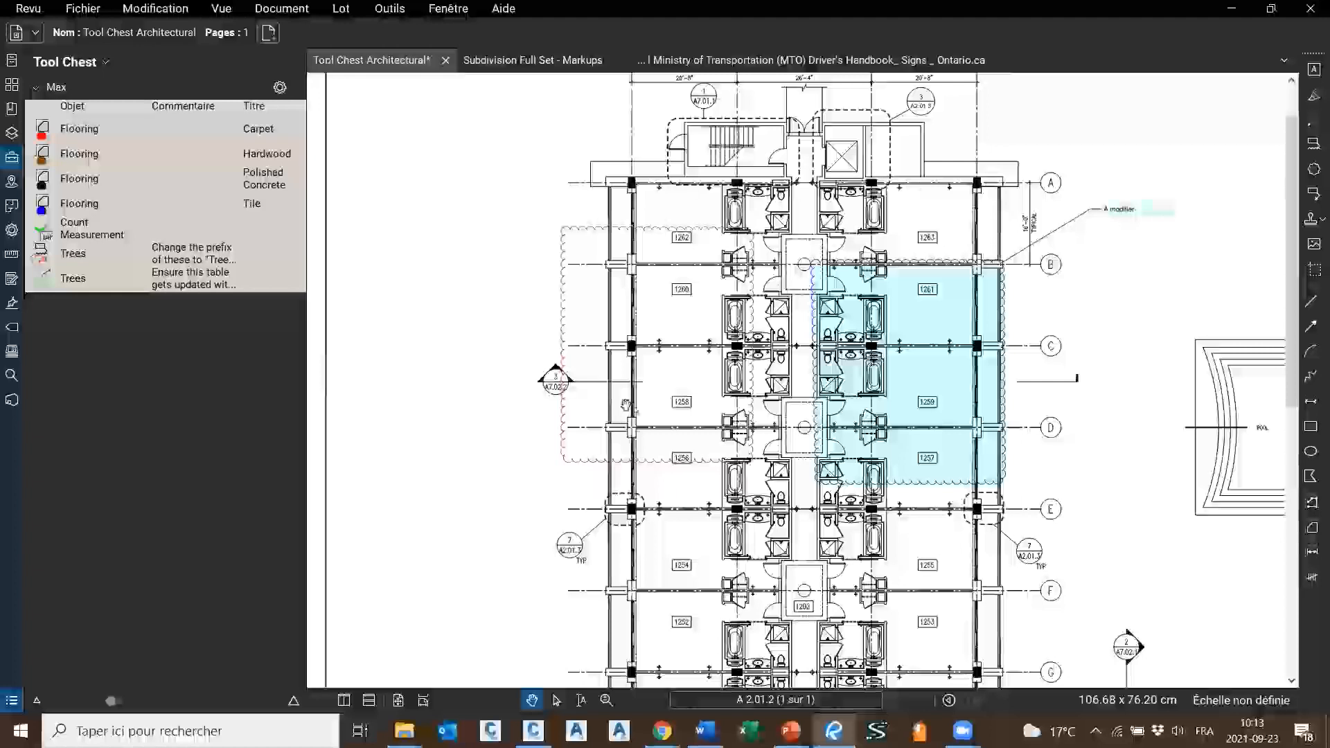
{"action": "left_click", "coordinate": [122, 204]}
{"action": "left_click", "coordinate": [41, 258]}
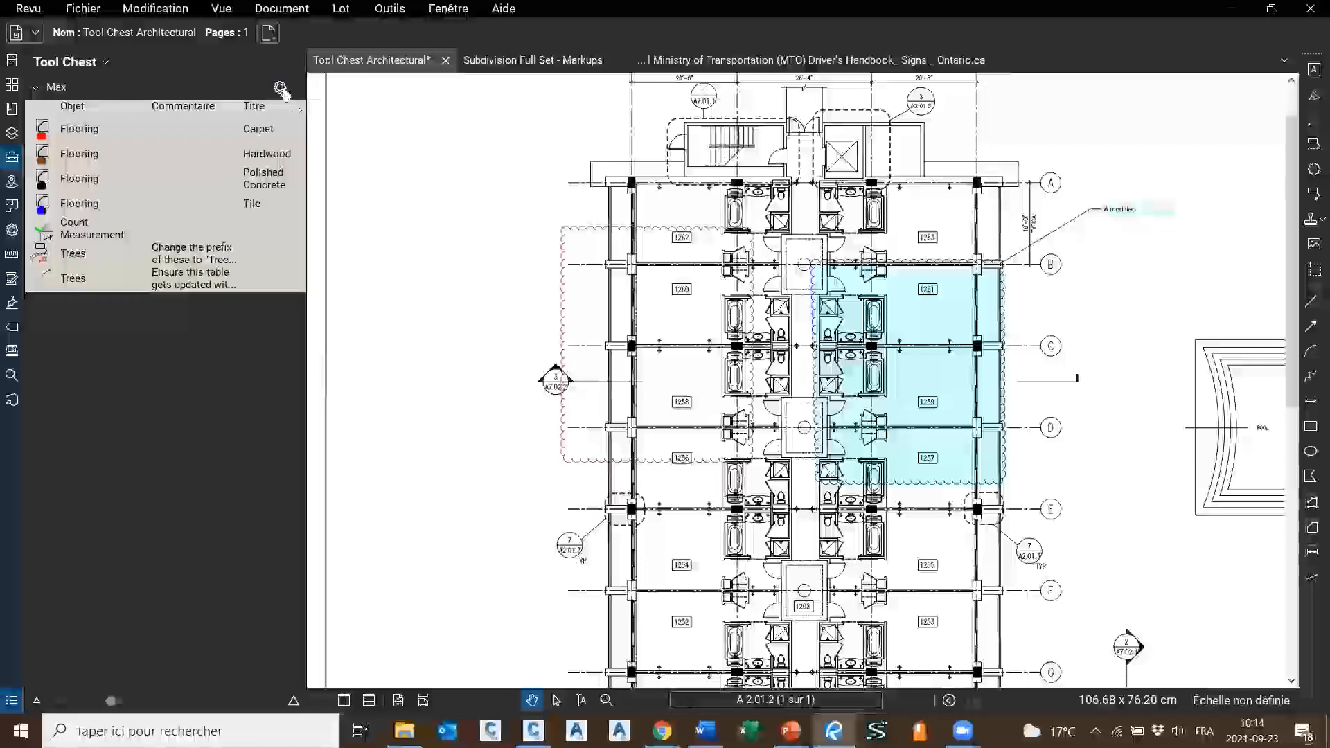
{"action": "left_click", "coordinate": [281, 88]}
{"action": "left_click", "coordinate": [312, 111]}
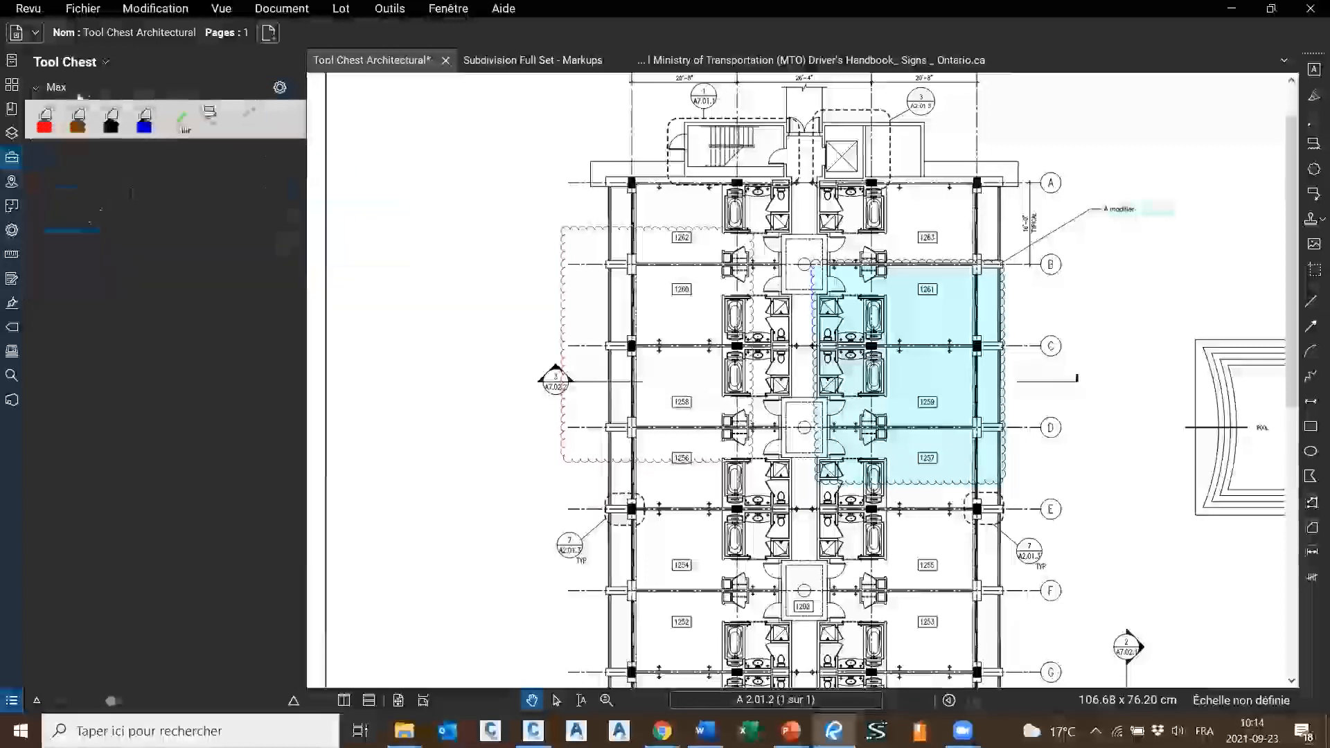
Hide the Max tool set from the Tool Chest
{"action": "left_click", "coordinate": [70, 62]}
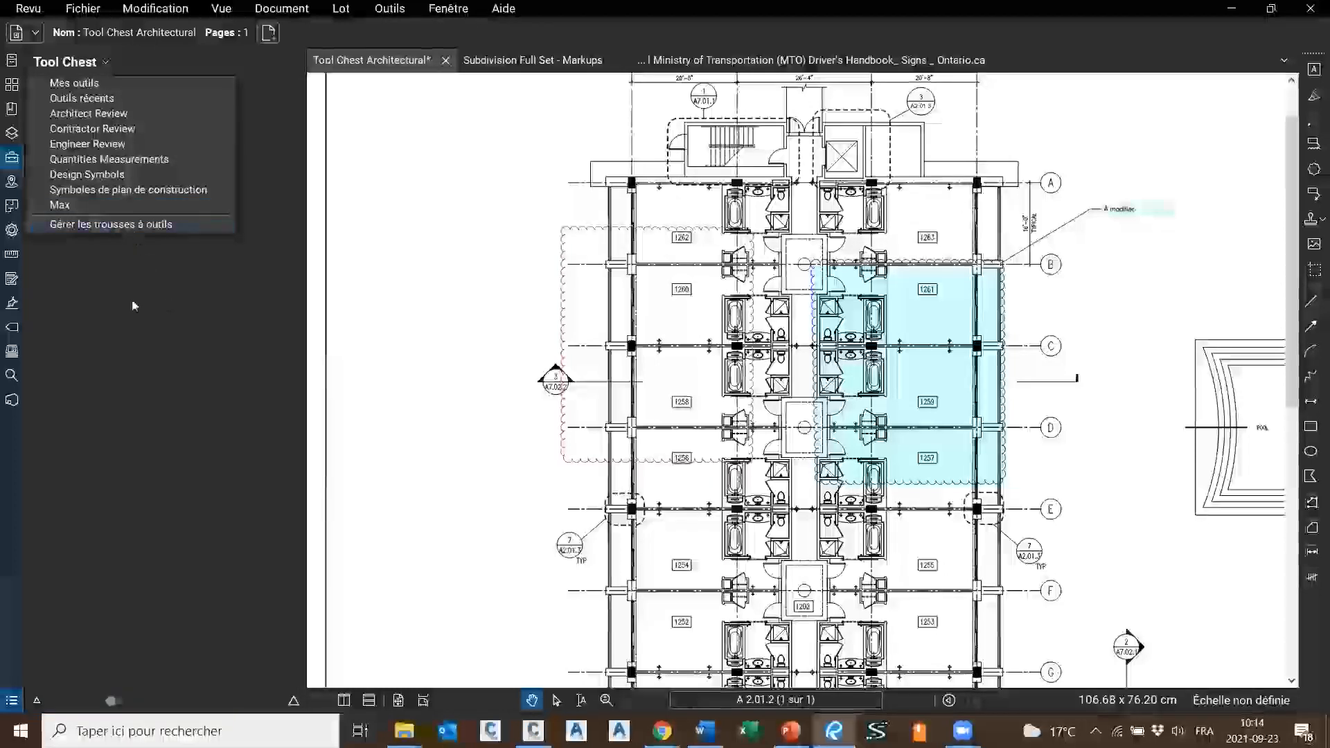
{"action": "left_click", "coordinate": [132, 306]}
Open the tool set management list and examine the entries for Mes outils, Outils récents, the construction symbols and Max
{"action": "left_click", "coordinate": [103, 62]}
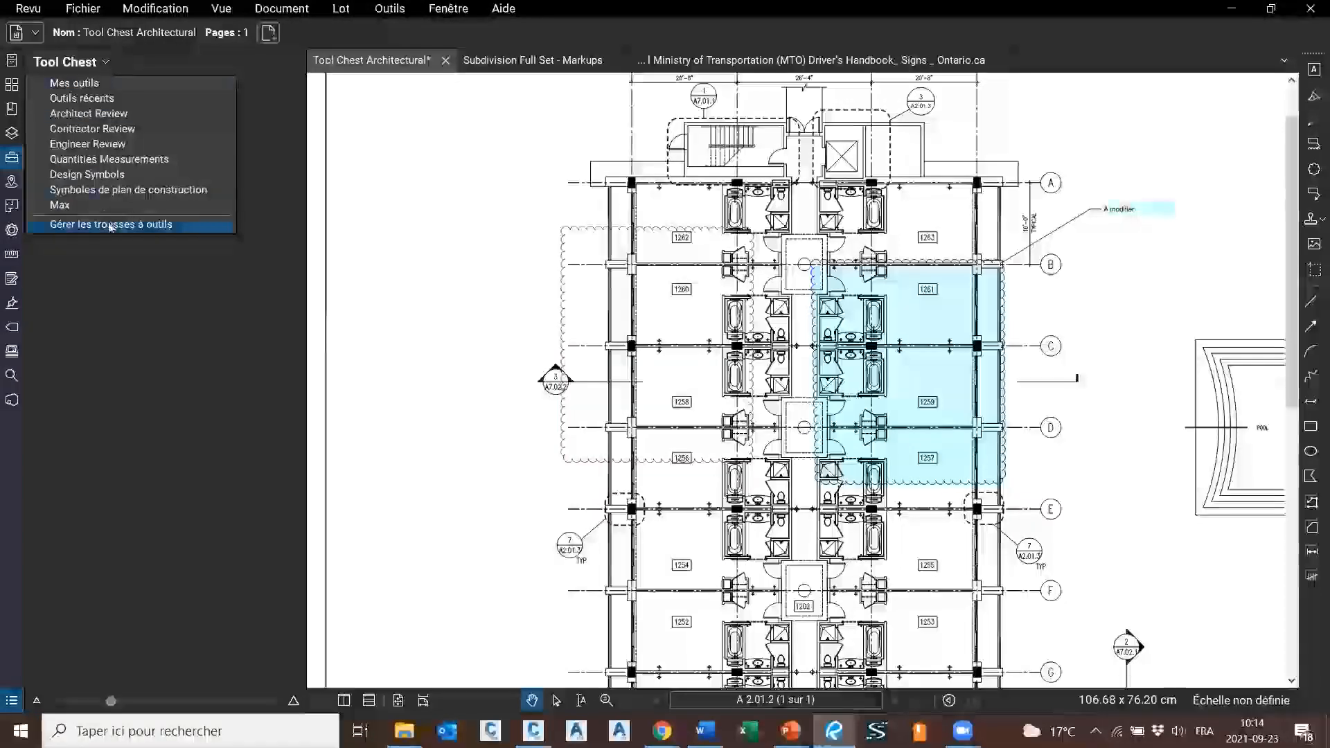
{"action": "left_click", "coordinate": [108, 222]}
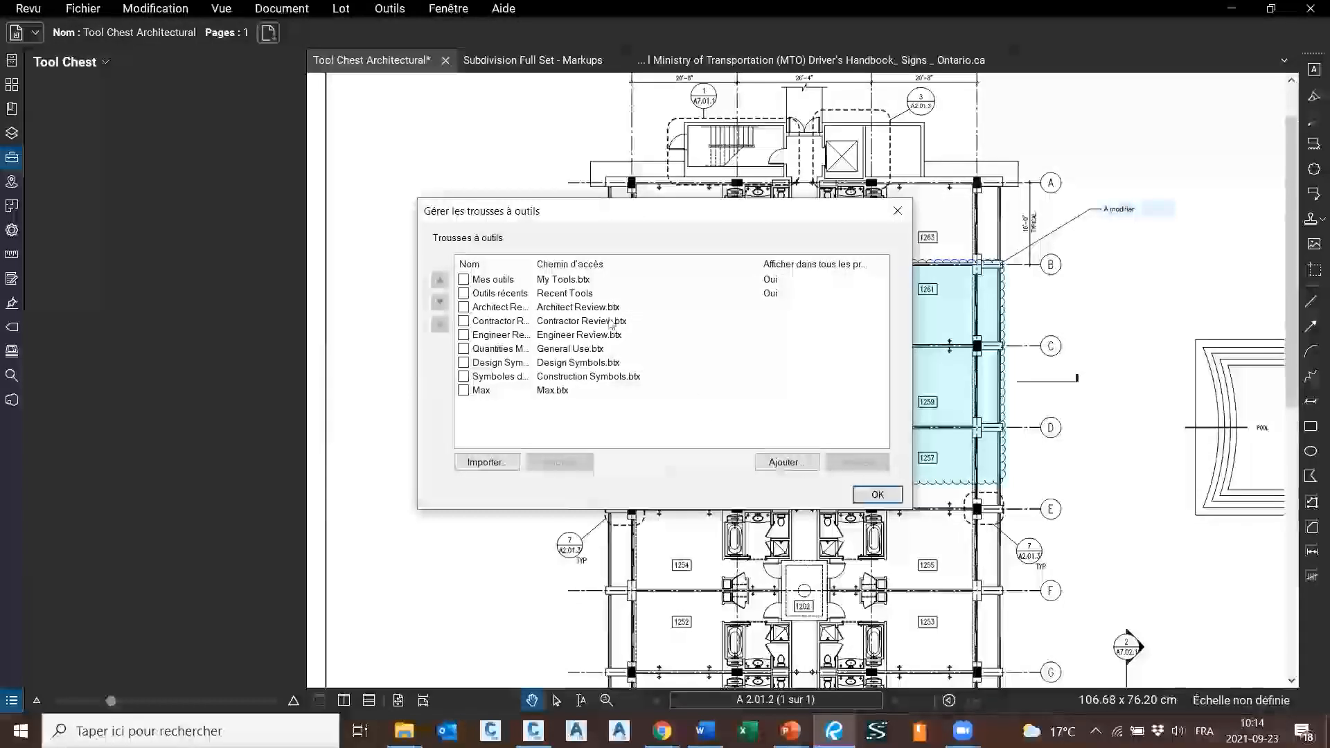
{"action": "left_click", "coordinate": [598, 280]}
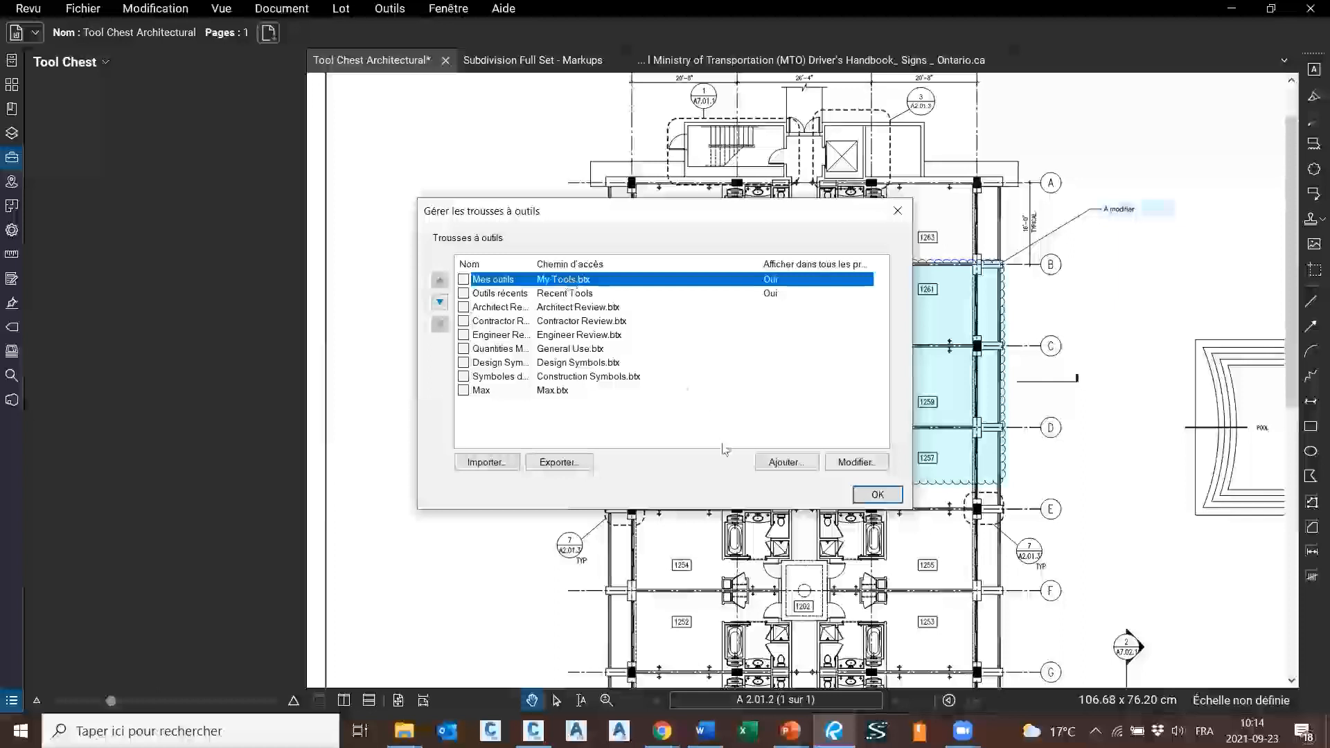
{"action": "left_click", "coordinate": [640, 296]}
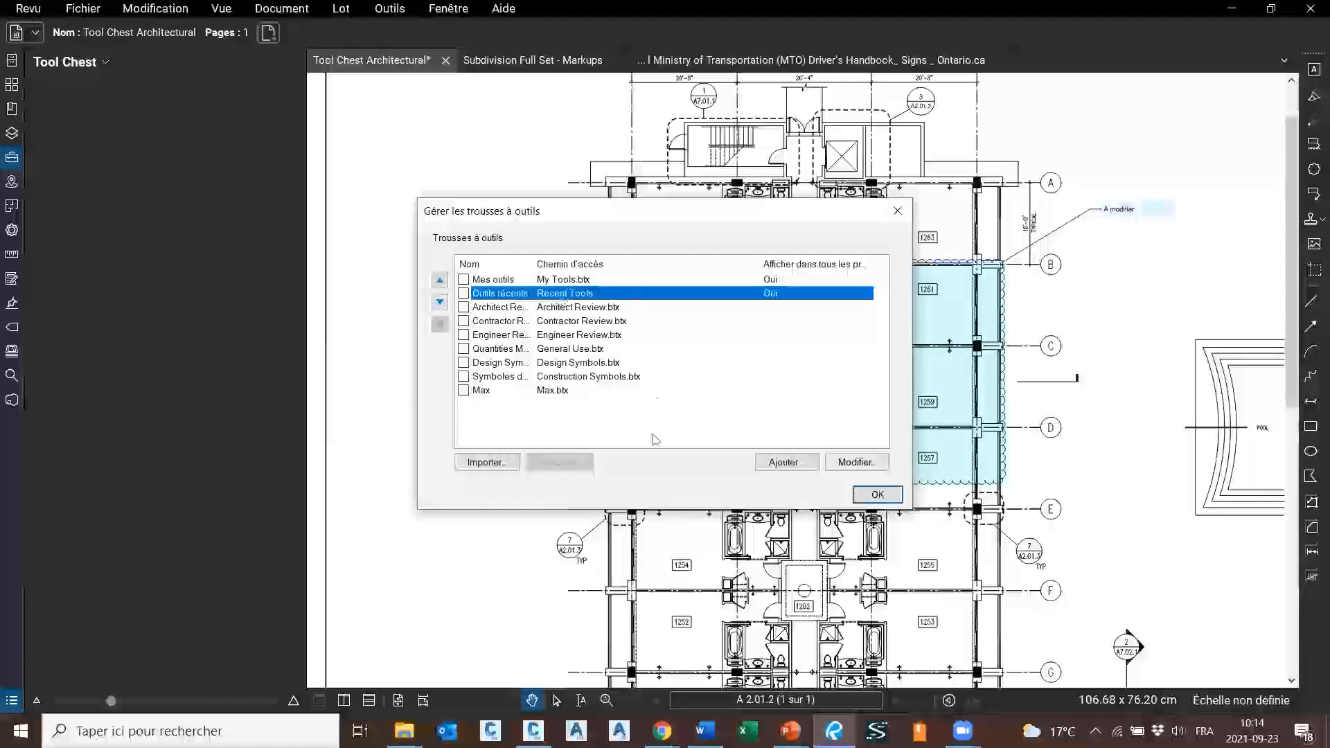
{"action": "left_click", "coordinate": [524, 378]}
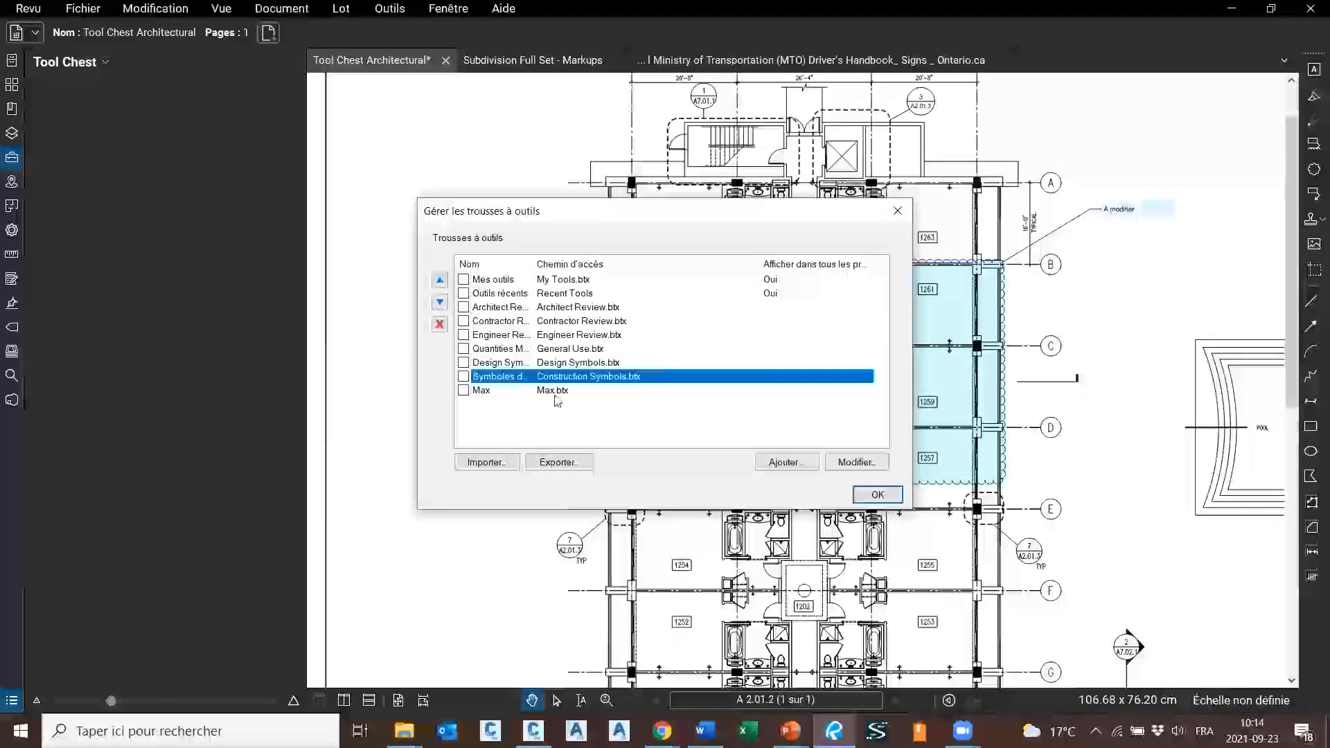
{"action": "left_click", "coordinate": [555, 393]}
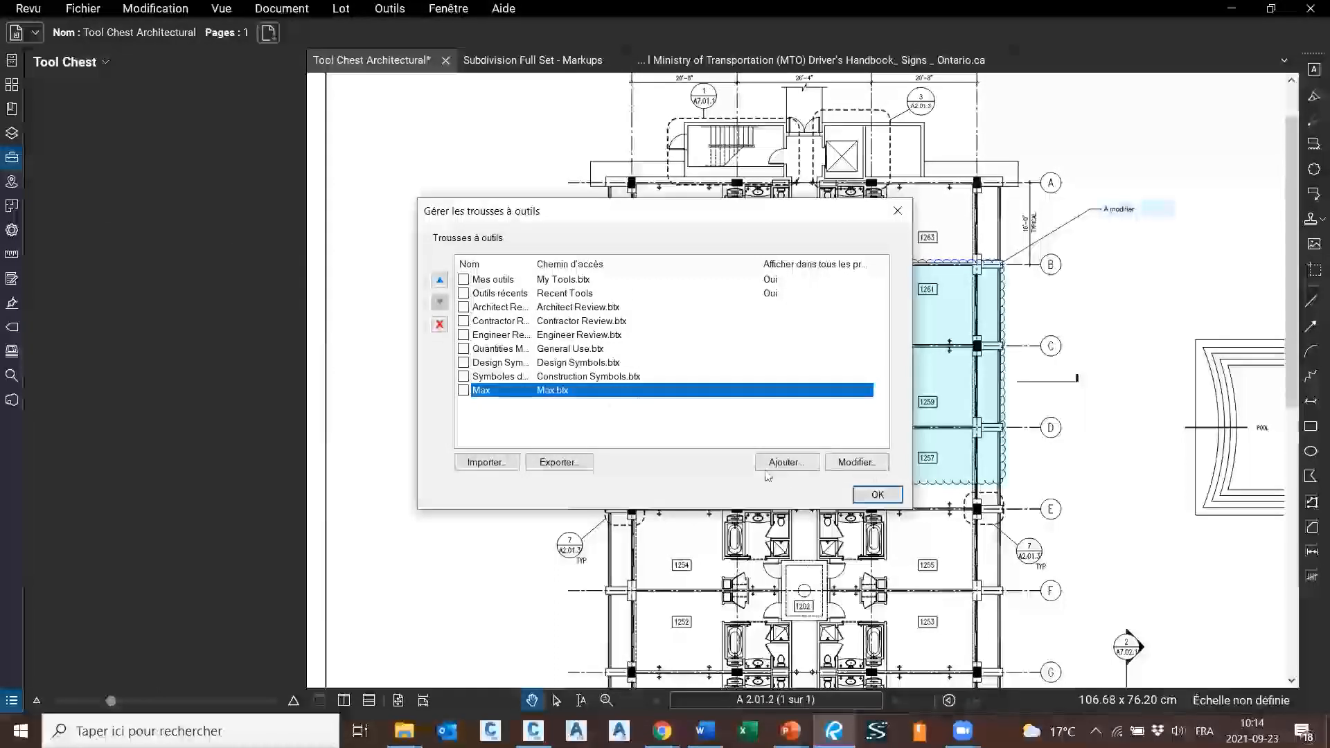
Start adding a new tool set titled "Révision - Chargé de projet", keeping its type as Nouveau
{"action": "left_click", "coordinate": [788, 466]}
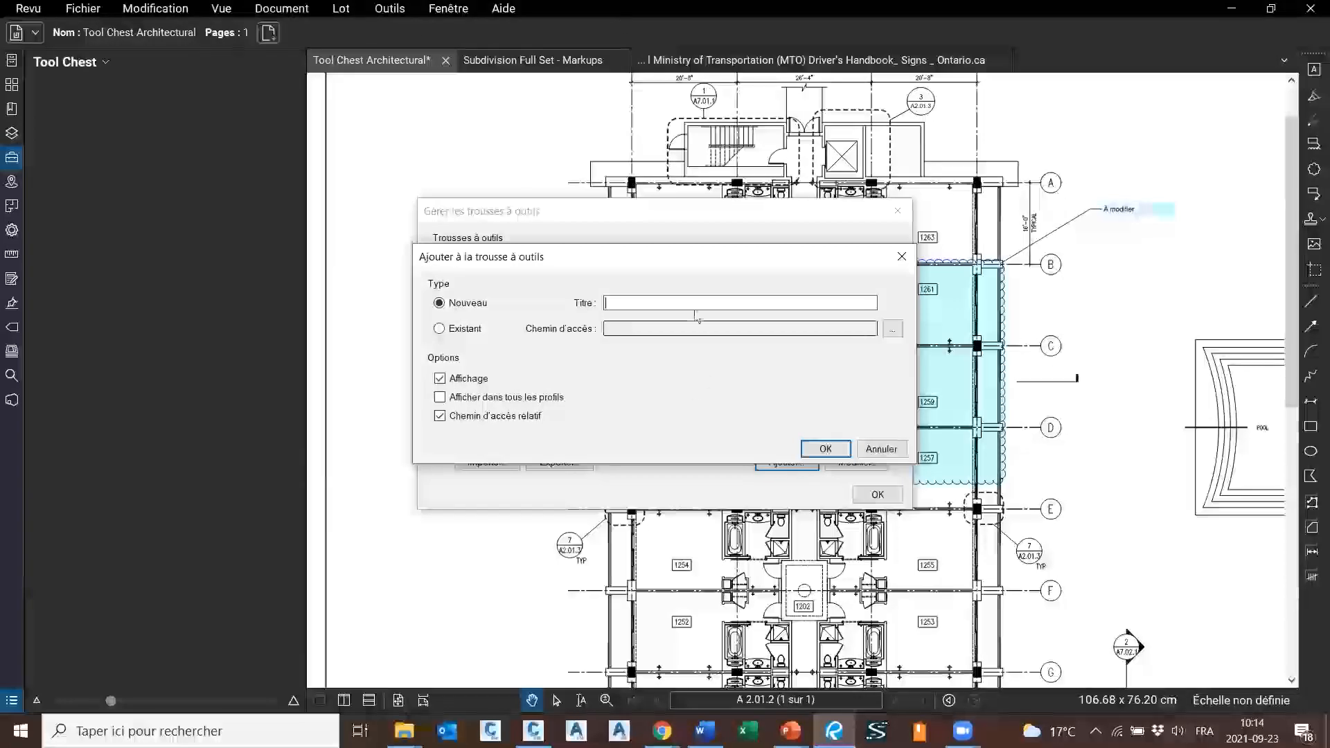
{"action": "left_click_drag", "start_coordinate": [681, 257], "coordinate": [674, 510]}
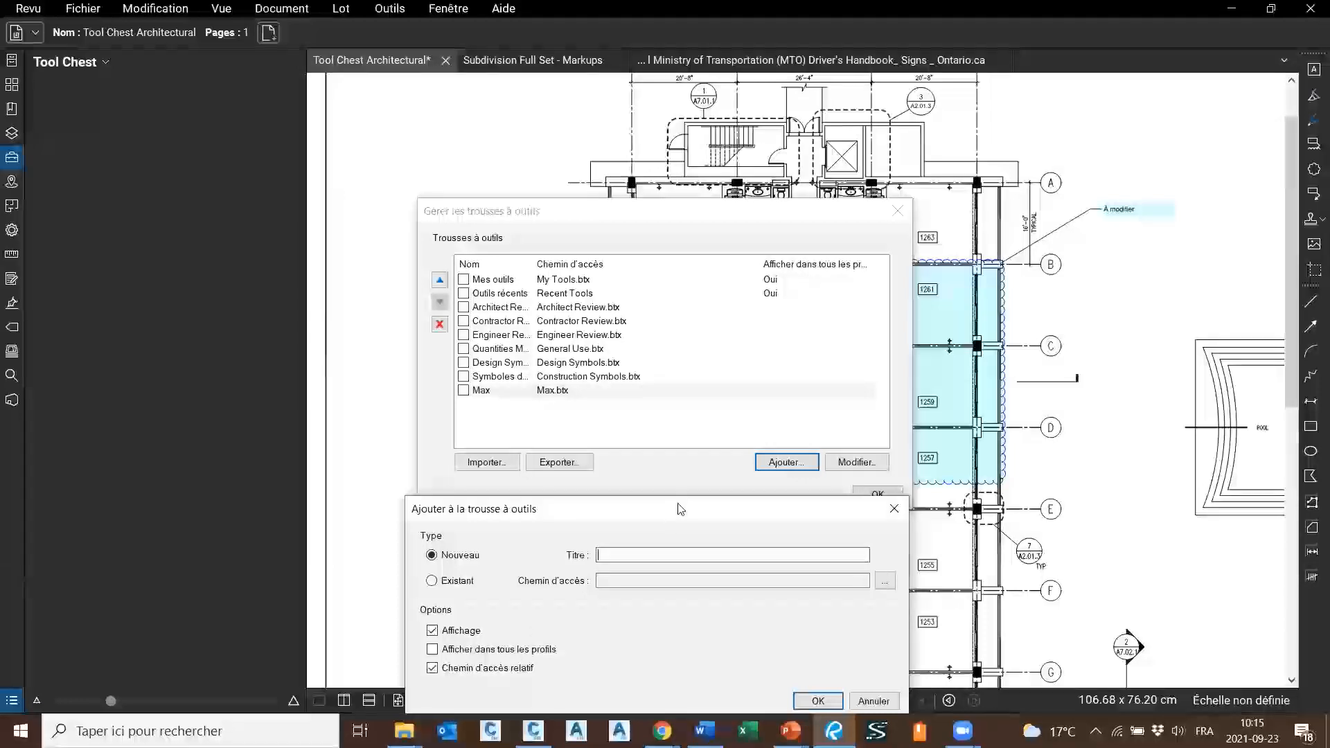
{"action": "left_click_drag", "start_coordinate": [680, 509], "coordinate": [722, 273]}
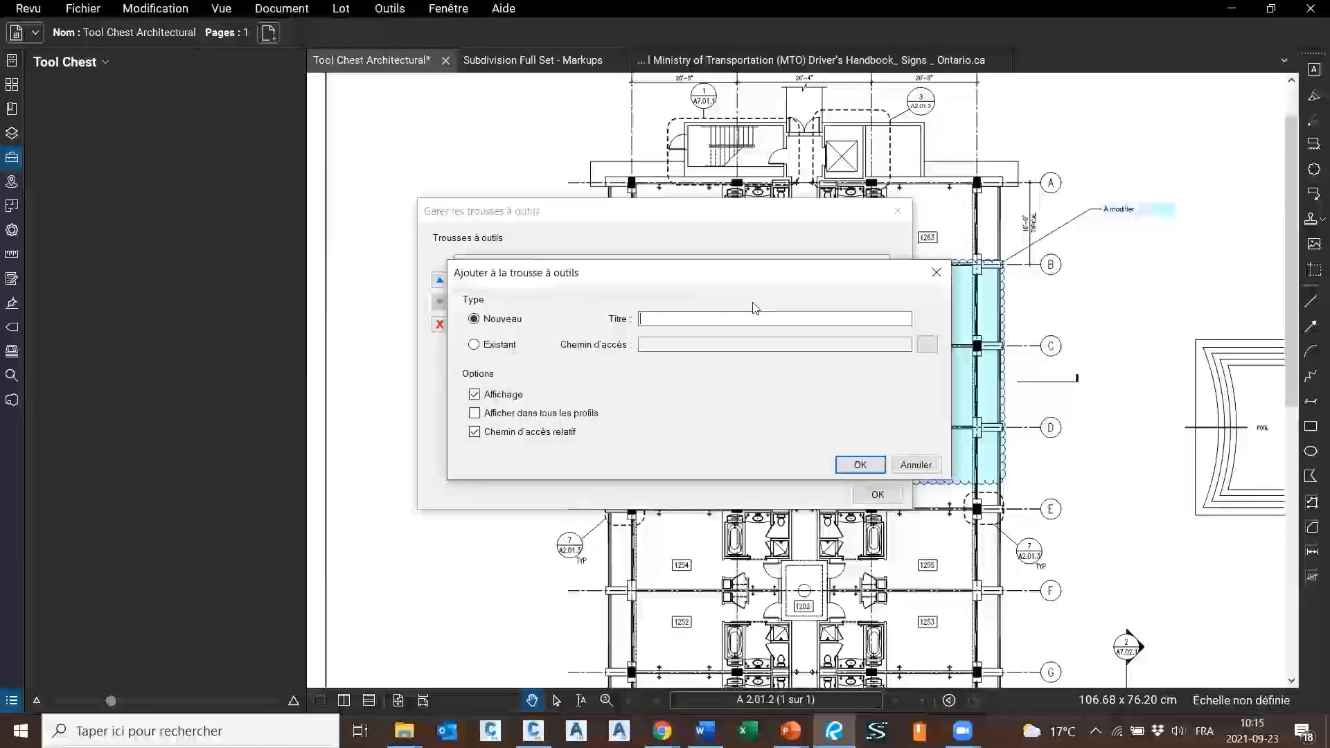
{"action": "type", "text": "P"}
{"action": "type", "text": "Revision C"}
{"action": "type", "text": "-"}
{"action": "type", "text": "Chargé de projet"}
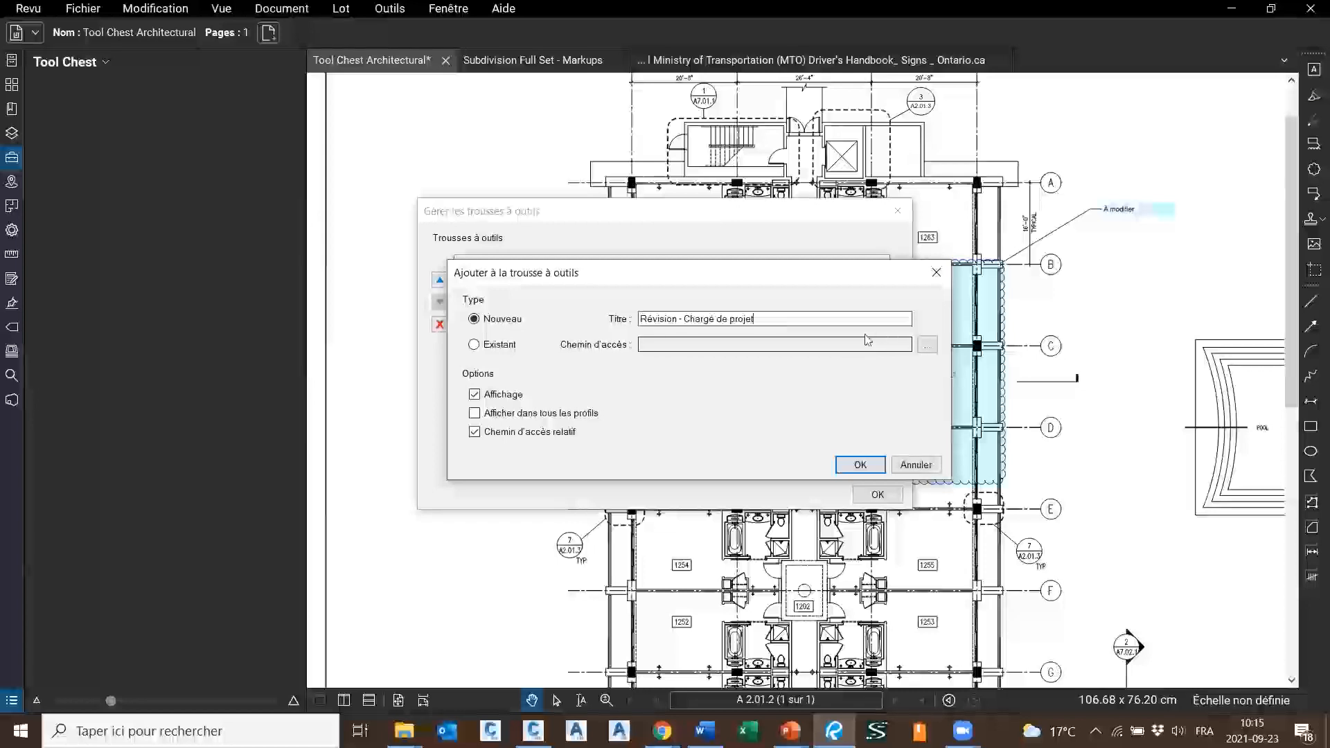
Examine the existing .btx tool set files in Revu's 20 folder without choosing one for the new set
{"action": "left_click", "coordinate": [927, 344]}
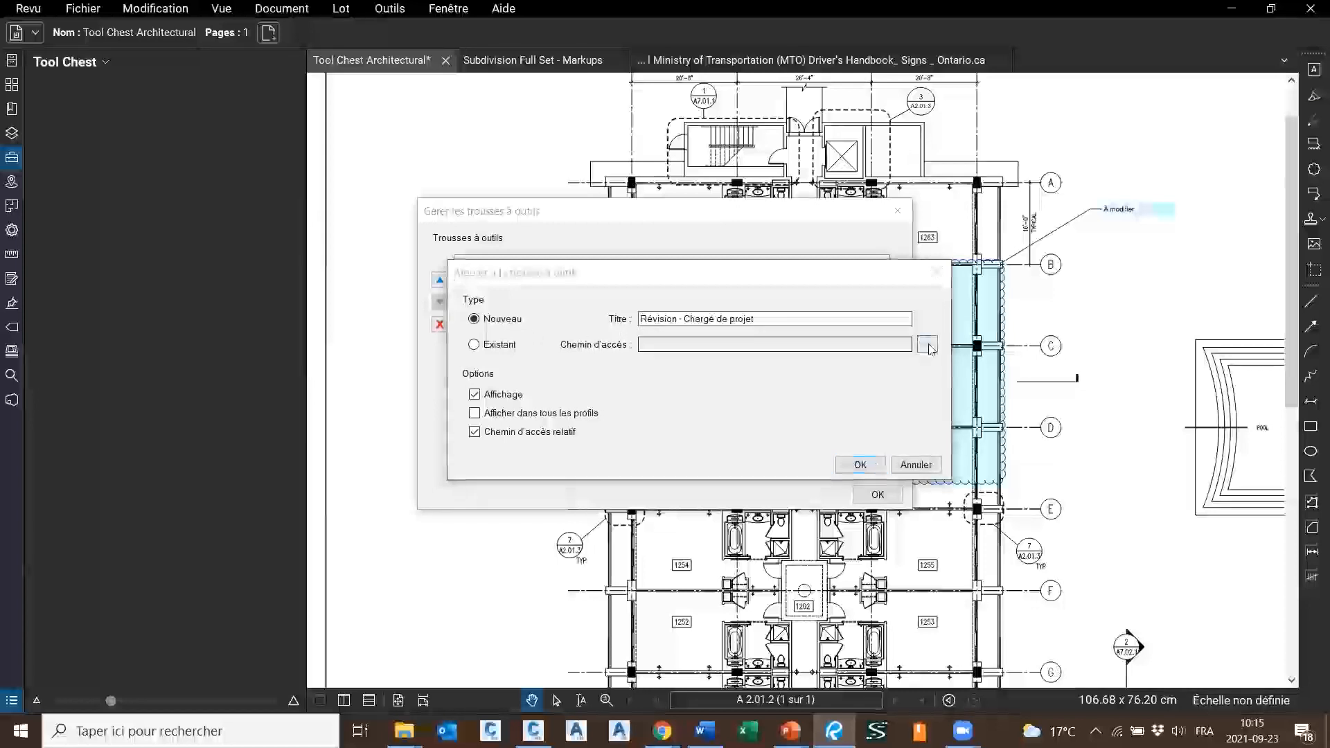
{"action": "scroll", "coordinate": [752, 593], "scroll_direction": "down", "scroll_amount": 3}
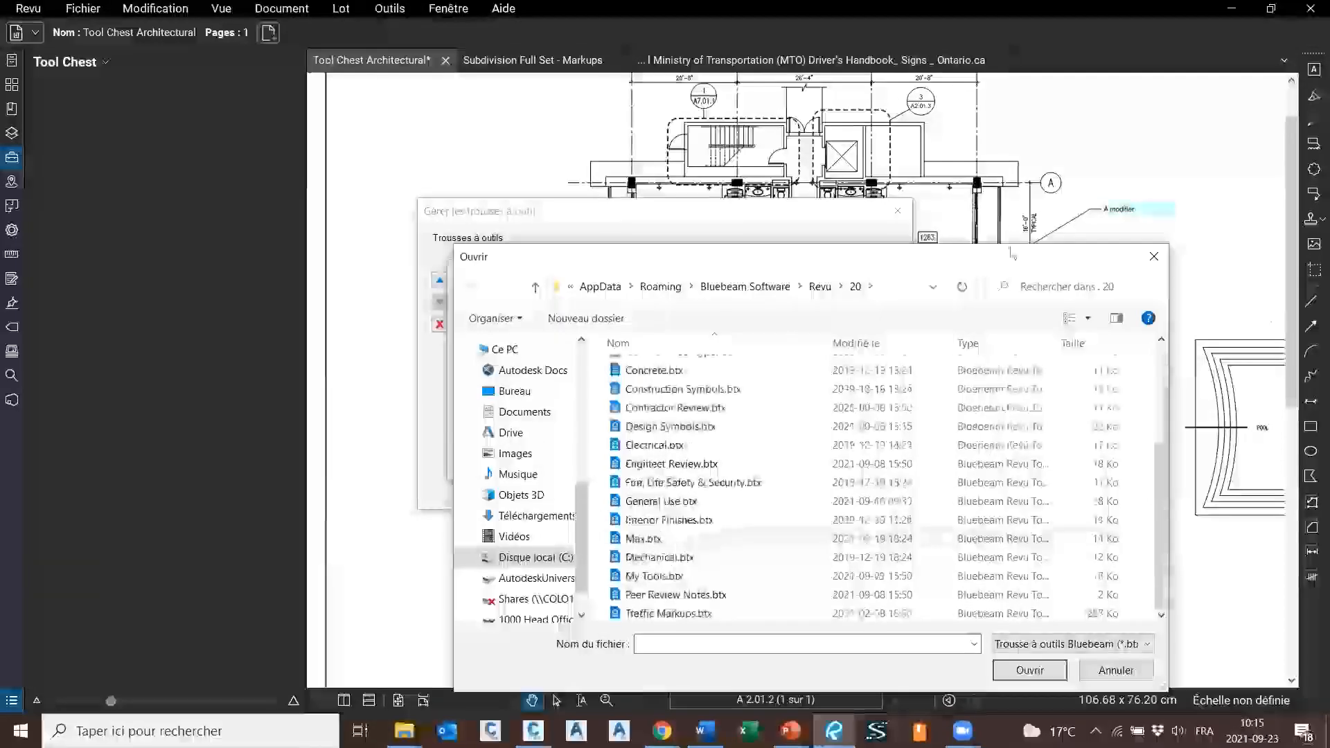
{"action": "scroll", "coordinate": [1156, 397], "scroll_direction": "up", "scroll_amount": 3}
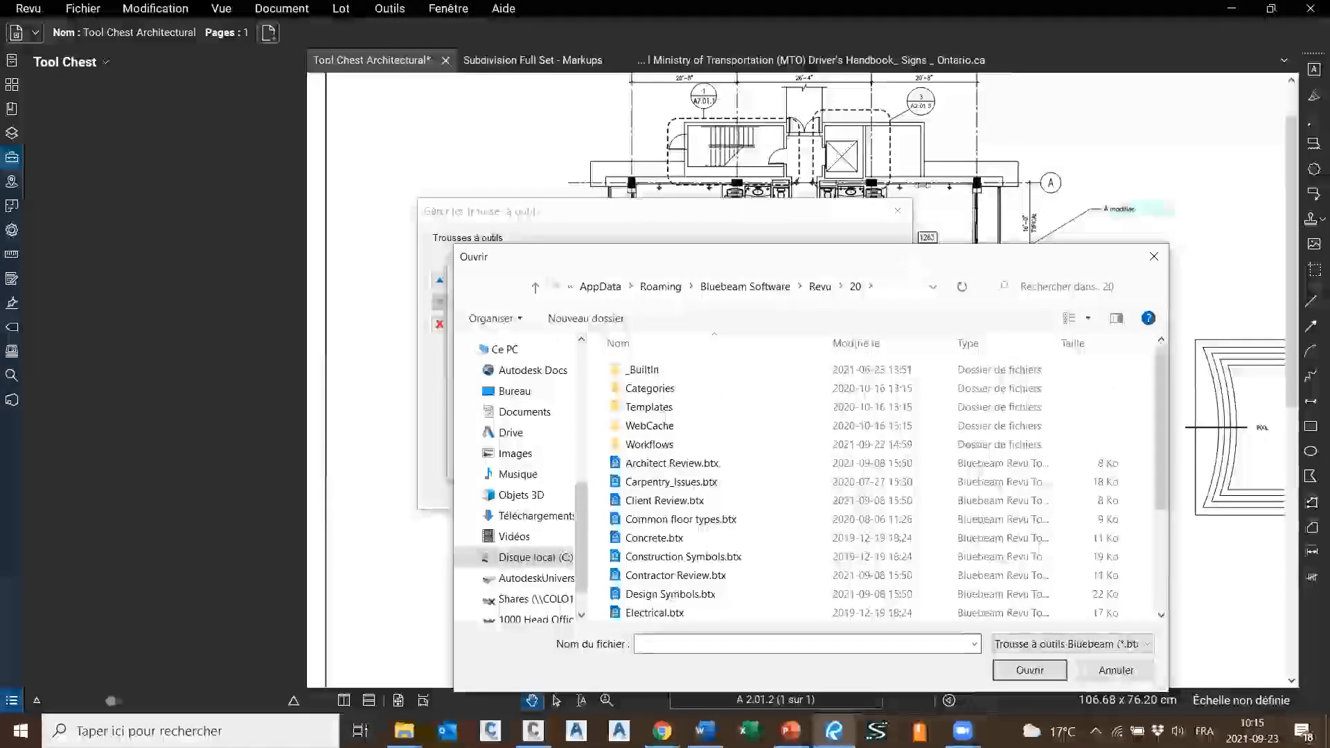
{"action": "left_click_drag", "start_coordinate": [1026, 256], "coordinate": [777, 136]}
{"action": "left_click_drag", "start_coordinate": [923, 183], "coordinate": [1232, 183]}
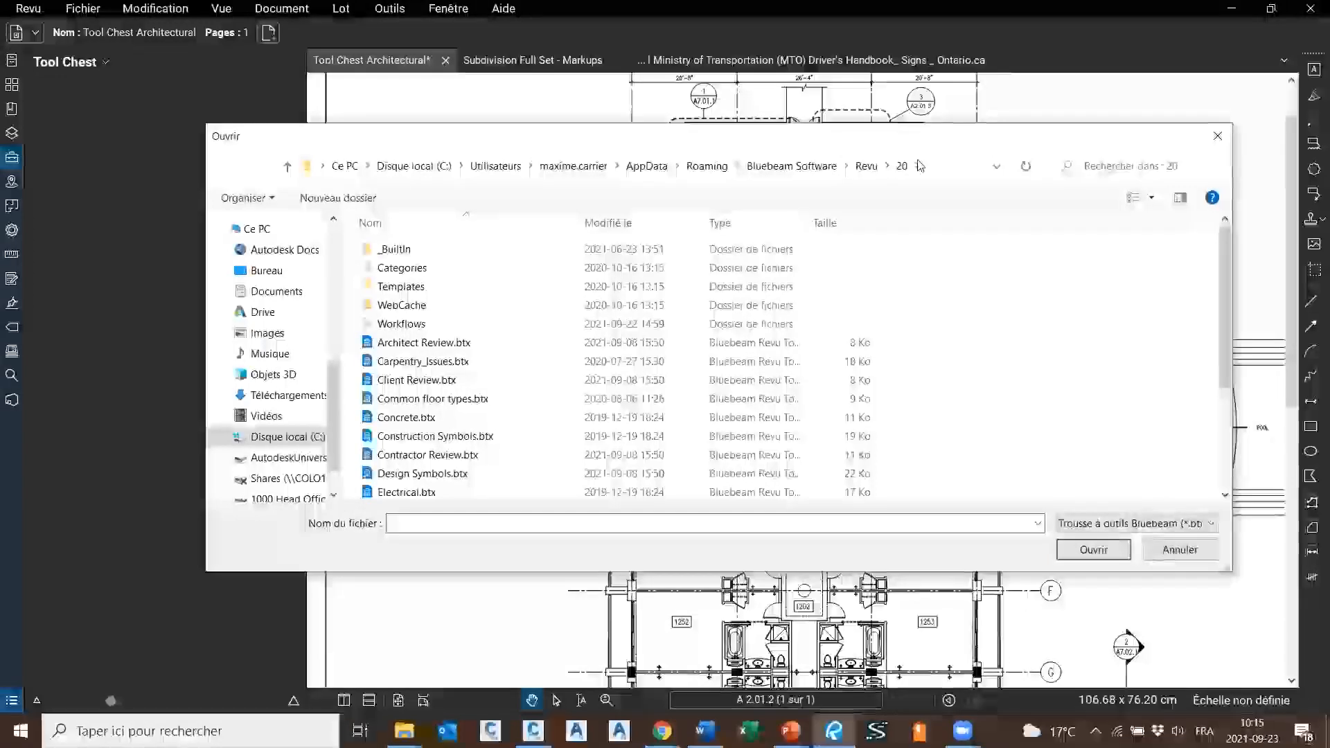
{"action": "left_click_drag", "start_coordinate": [920, 139], "coordinate": [940, 156]}
{"action": "scroll", "coordinate": [574, 408], "scroll_direction": "down", "scroll_amount": 3}
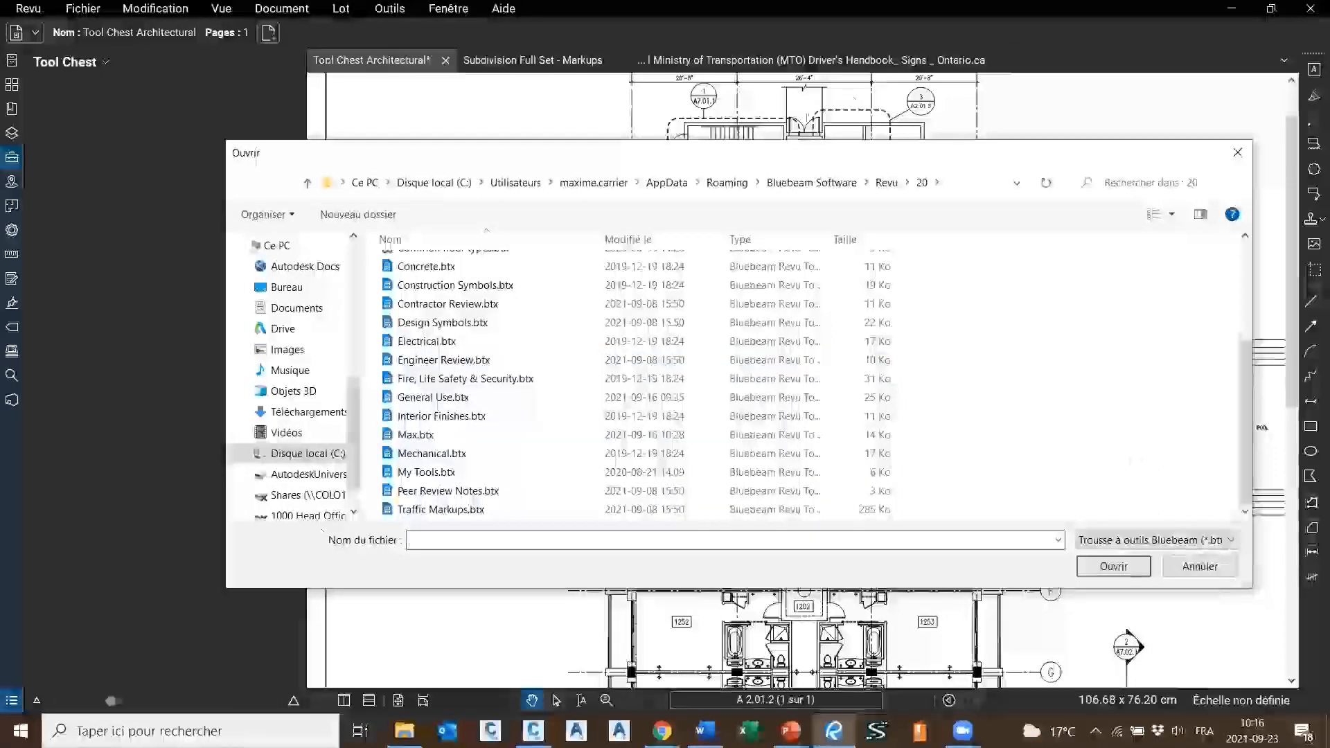
{"action": "left_click", "coordinate": [1200, 566]}
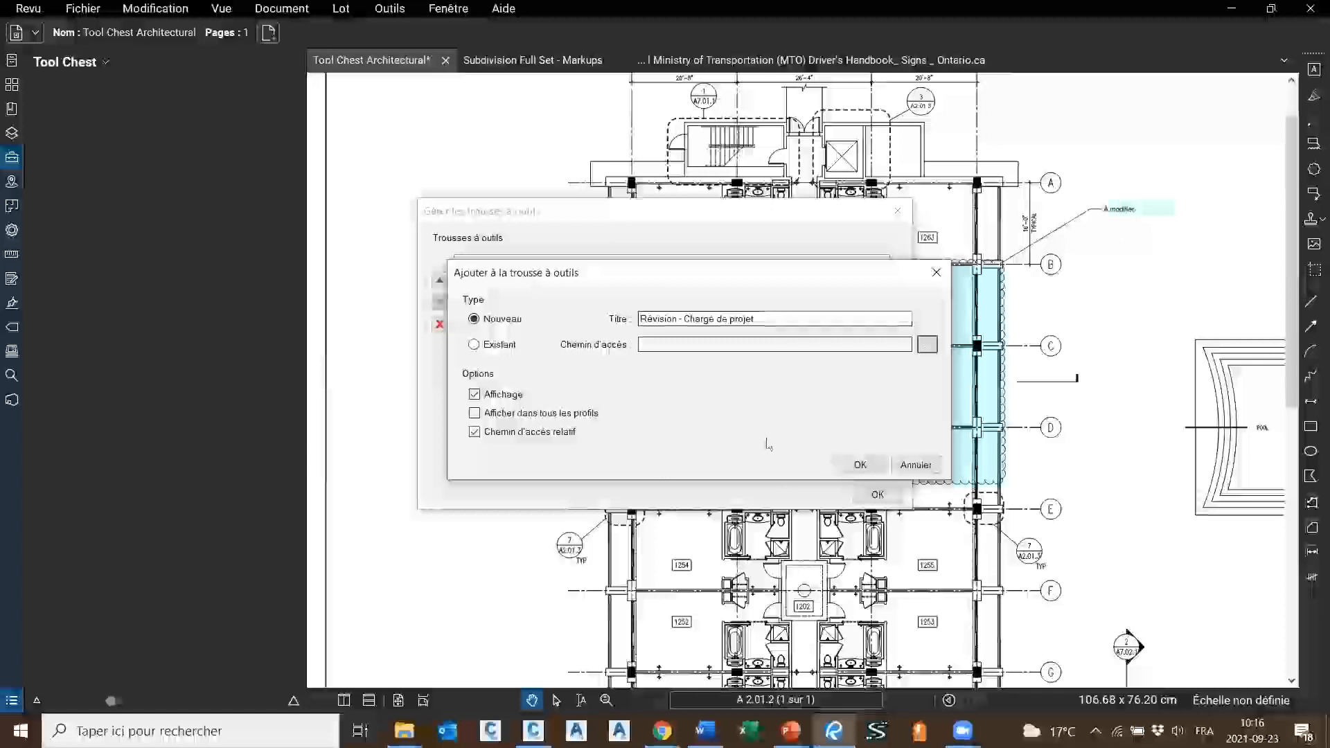
Save the new tool set as "Révision - Chargé de projet.btx" in Revu's 20 folder and finish managing the tool sets
{"action": "left_click", "coordinate": [866, 467]}
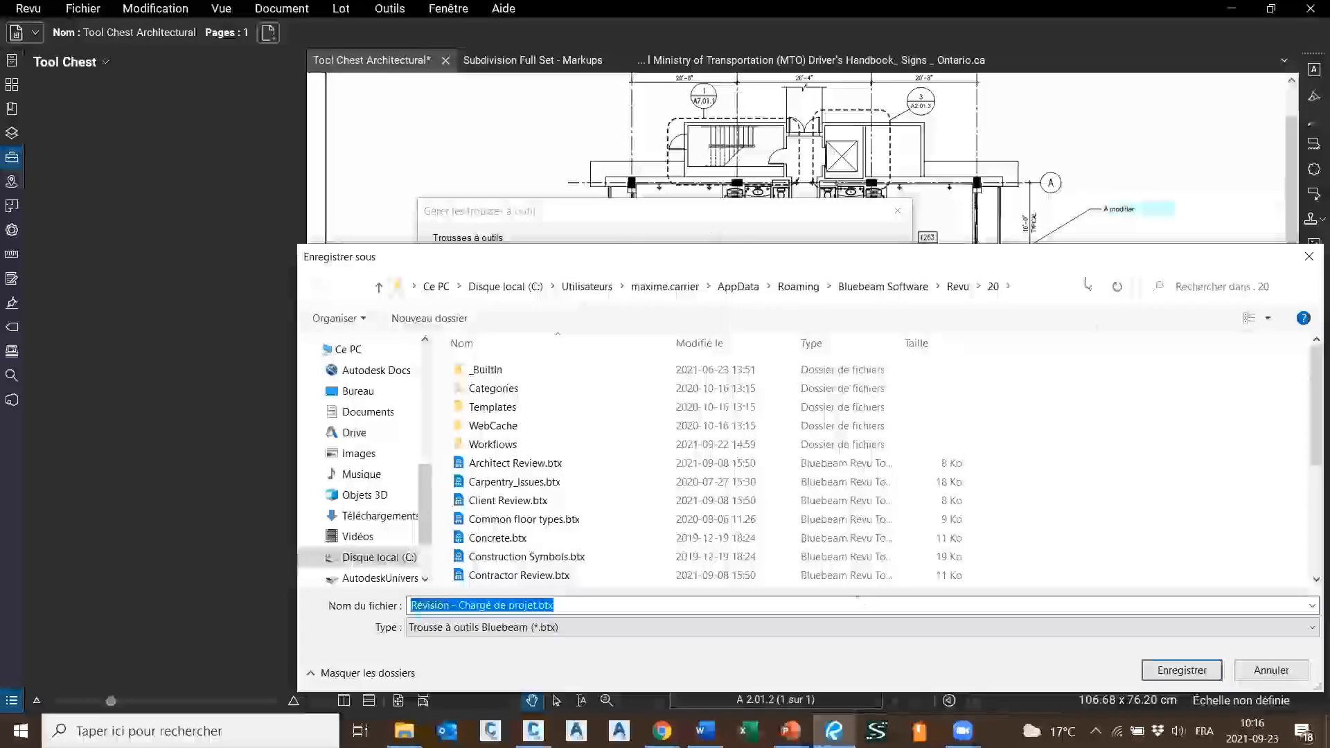
{"action": "left_click_drag", "start_coordinate": [1085, 269], "coordinate": [1011, 163]}
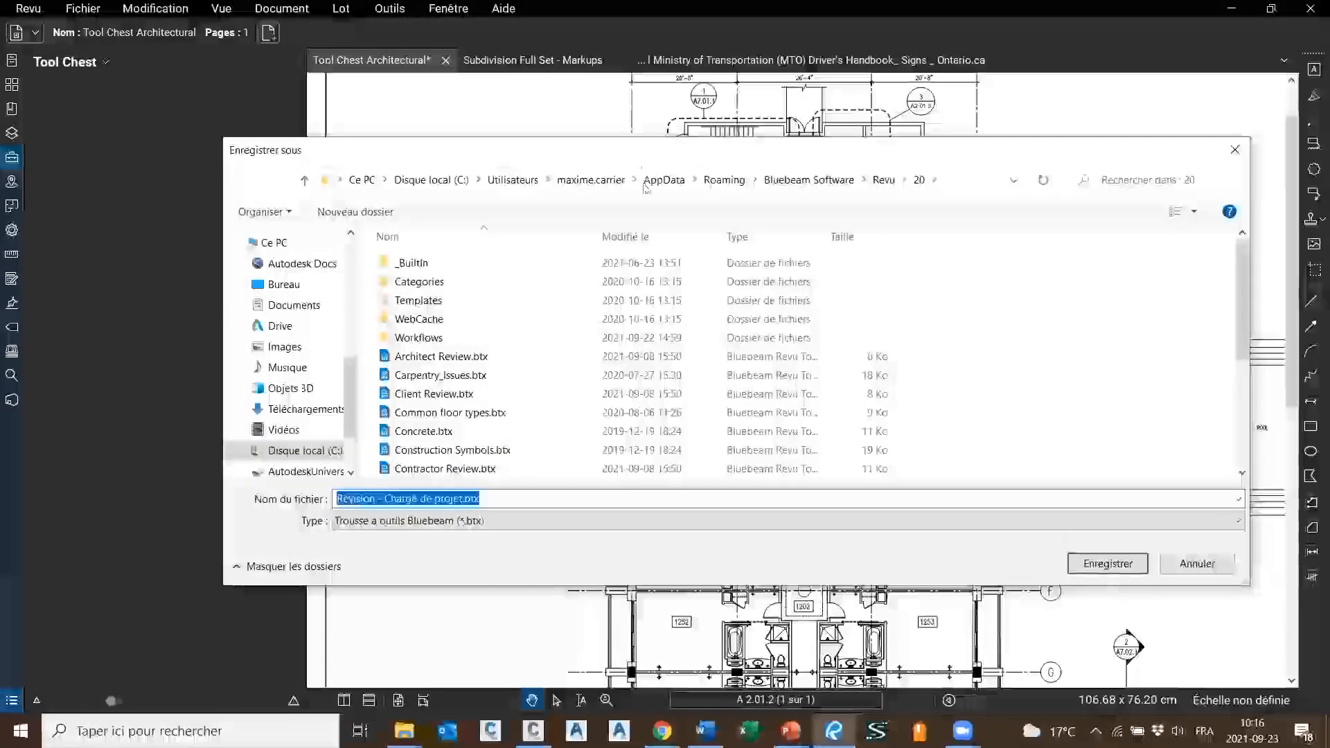
{"action": "scroll", "coordinate": [477, 444], "scroll_direction": "down", "scroll_amount": 4}
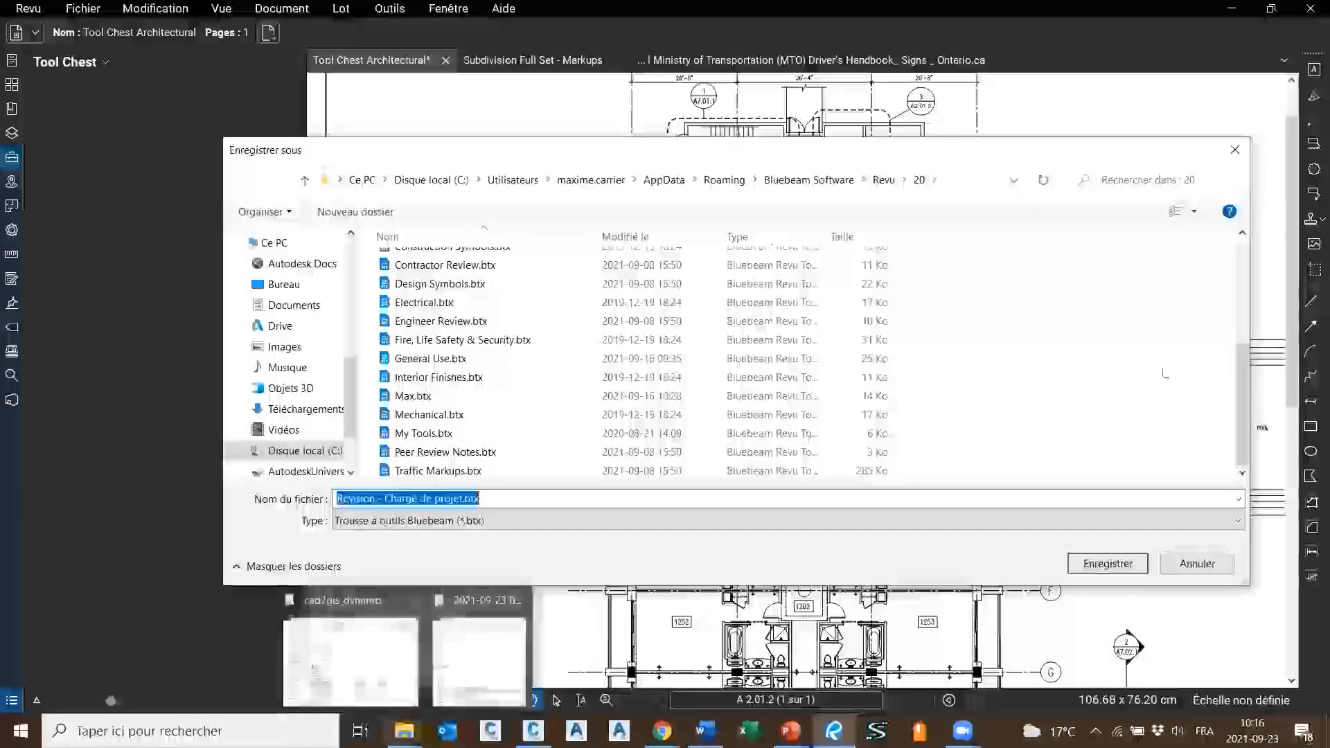
{"action": "left_click", "coordinate": [1109, 564]}
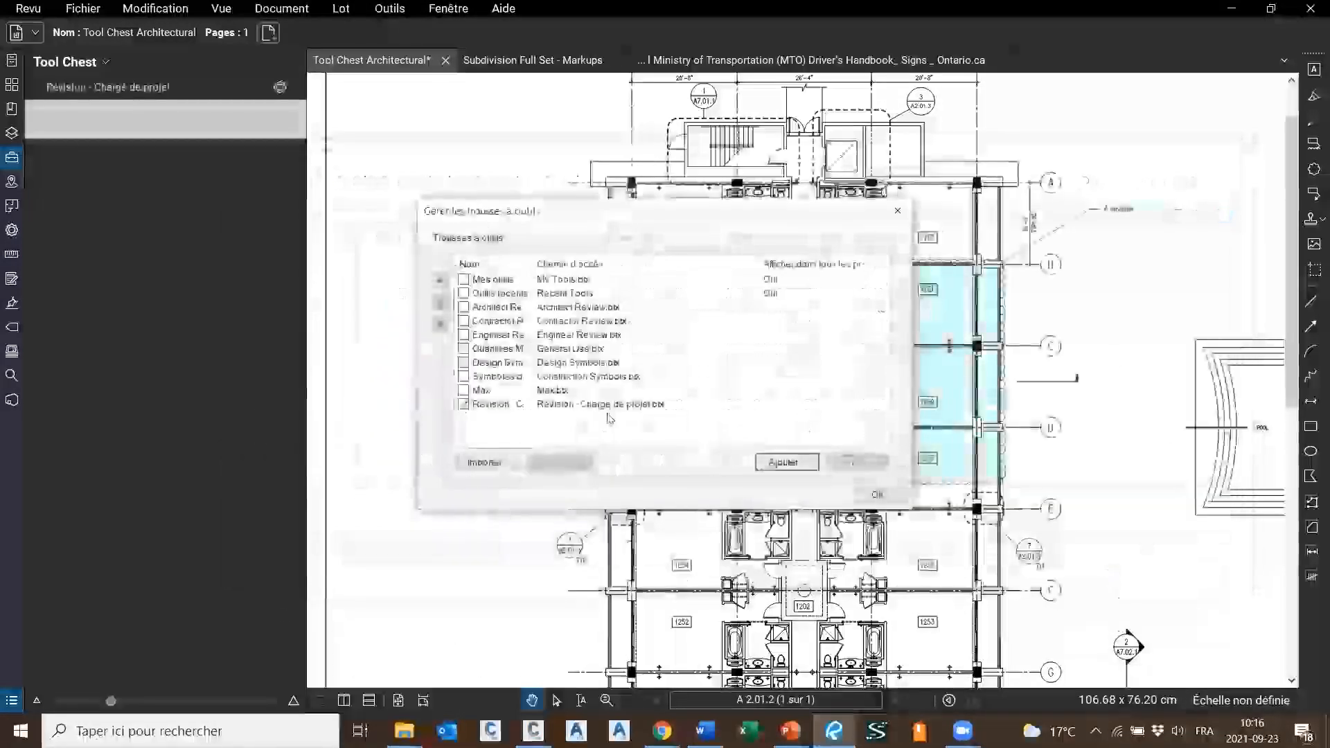
{"action": "left_click", "coordinate": [603, 394]}
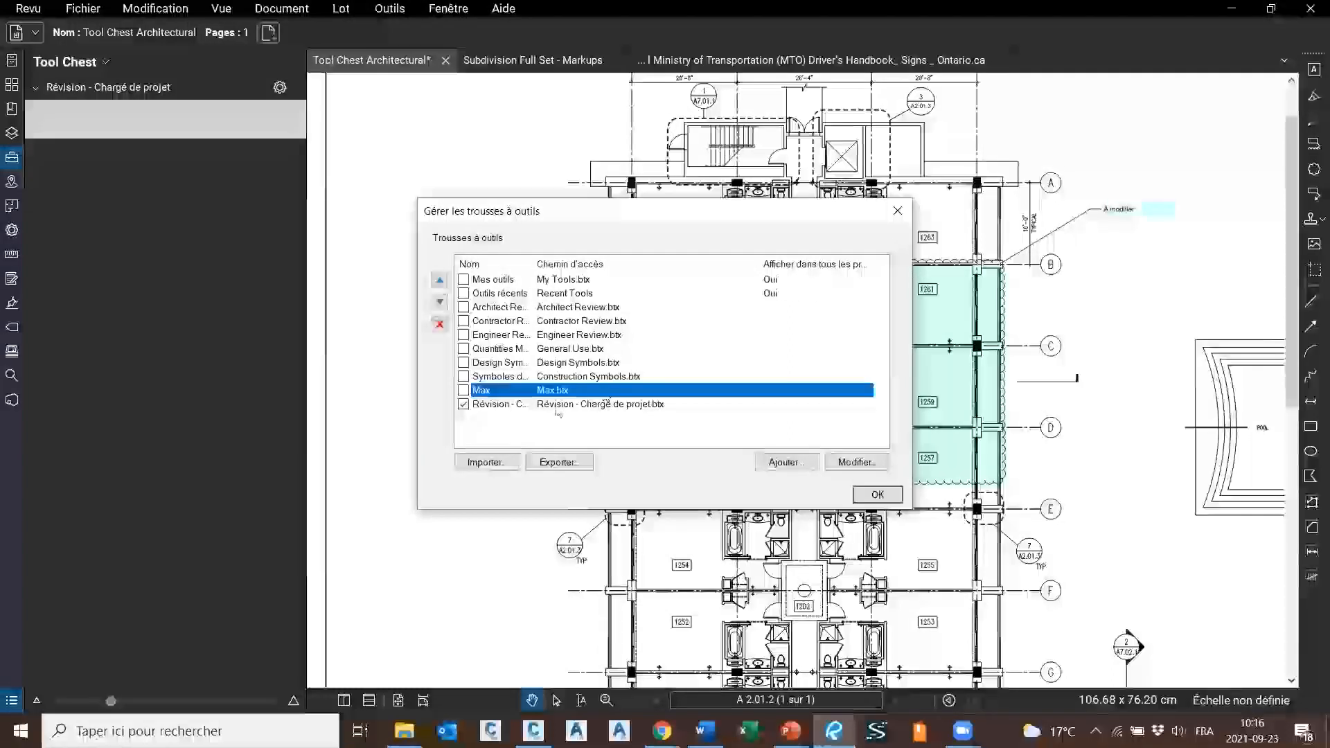
{"action": "left_click", "coordinate": [508, 406]}
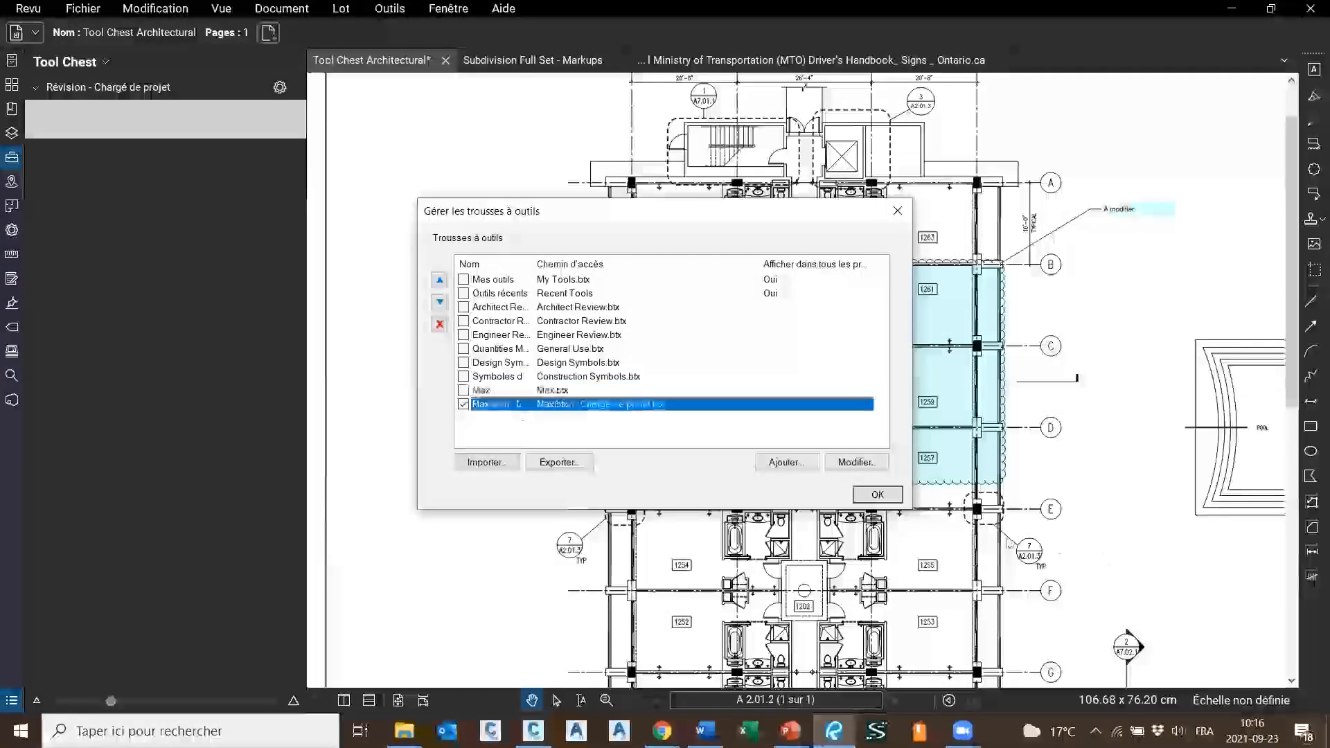
{"action": "left_click", "coordinate": [878, 494]}
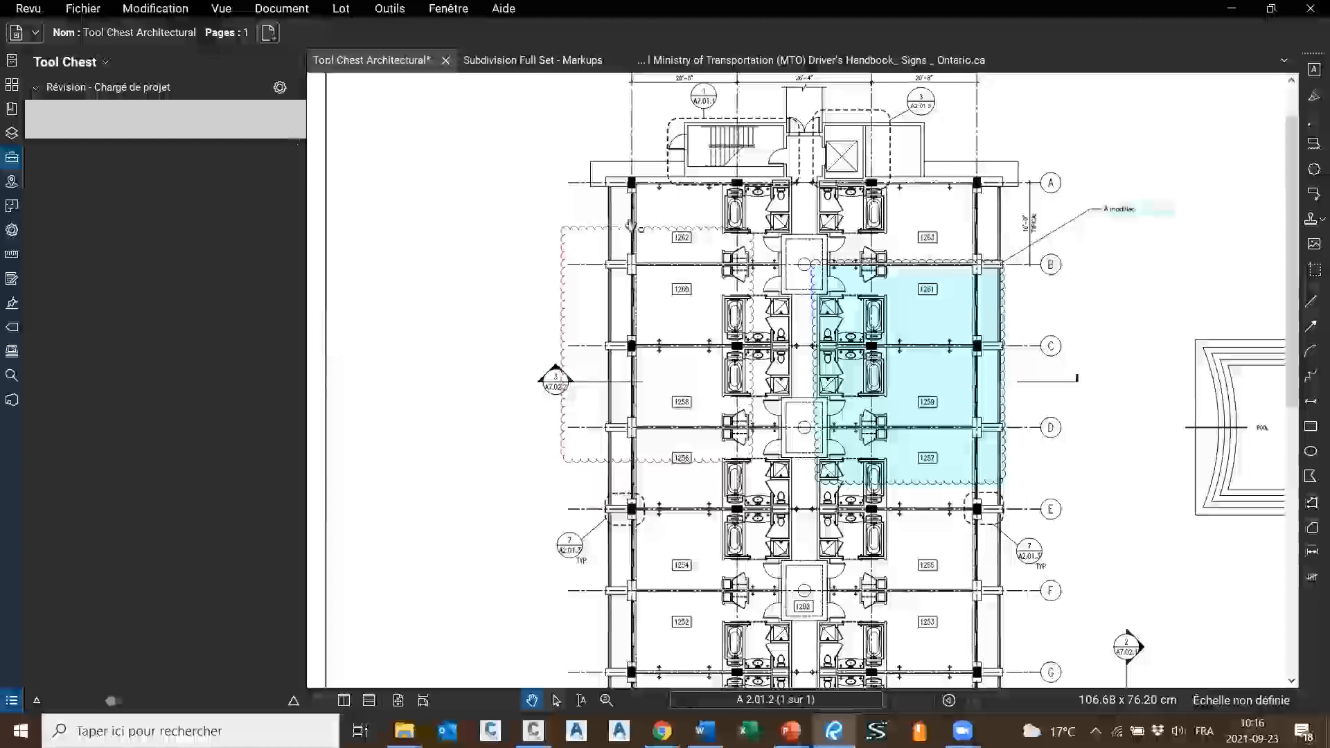
Fill the red cloud around units 1262 to 1256 with red at 30% opacity
{"action": "left_click", "coordinate": [584, 235]}
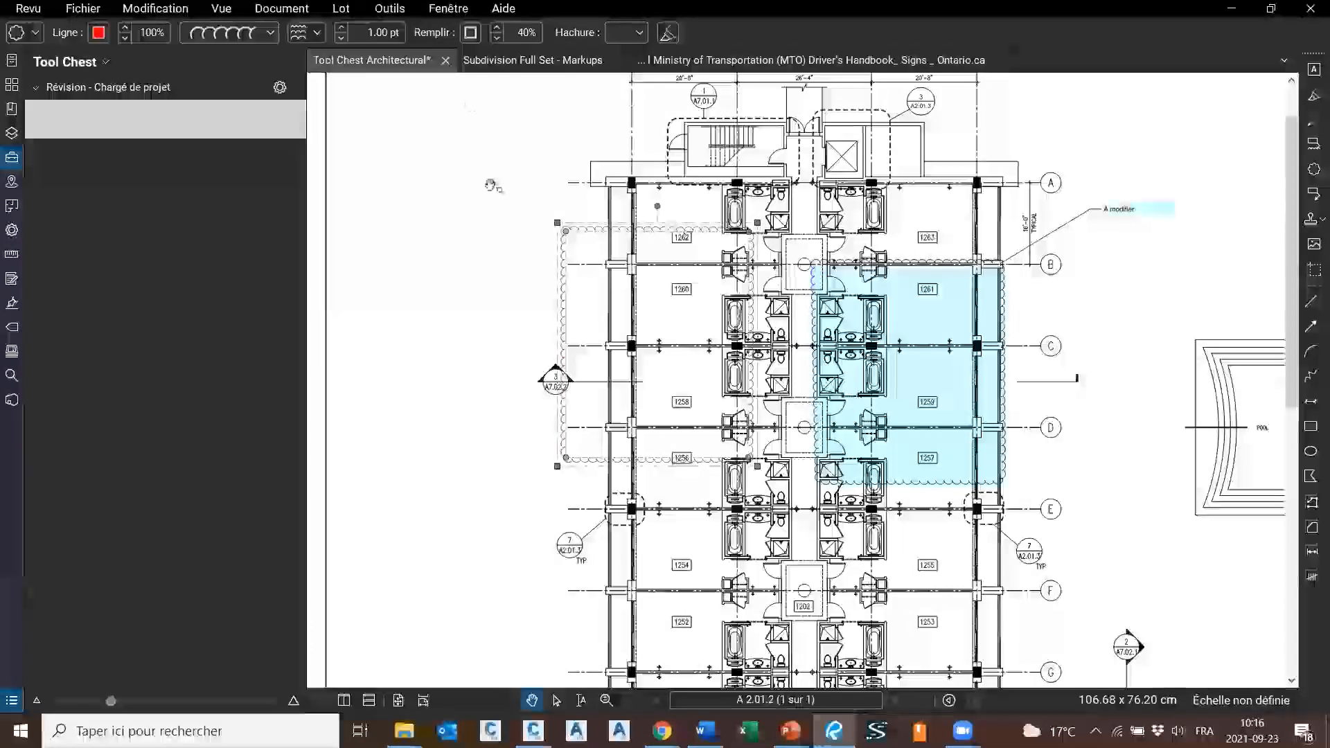
{"action": "left_click", "coordinate": [555, 191]}
{"action": "left_click", "coordinate": [601, 237]}
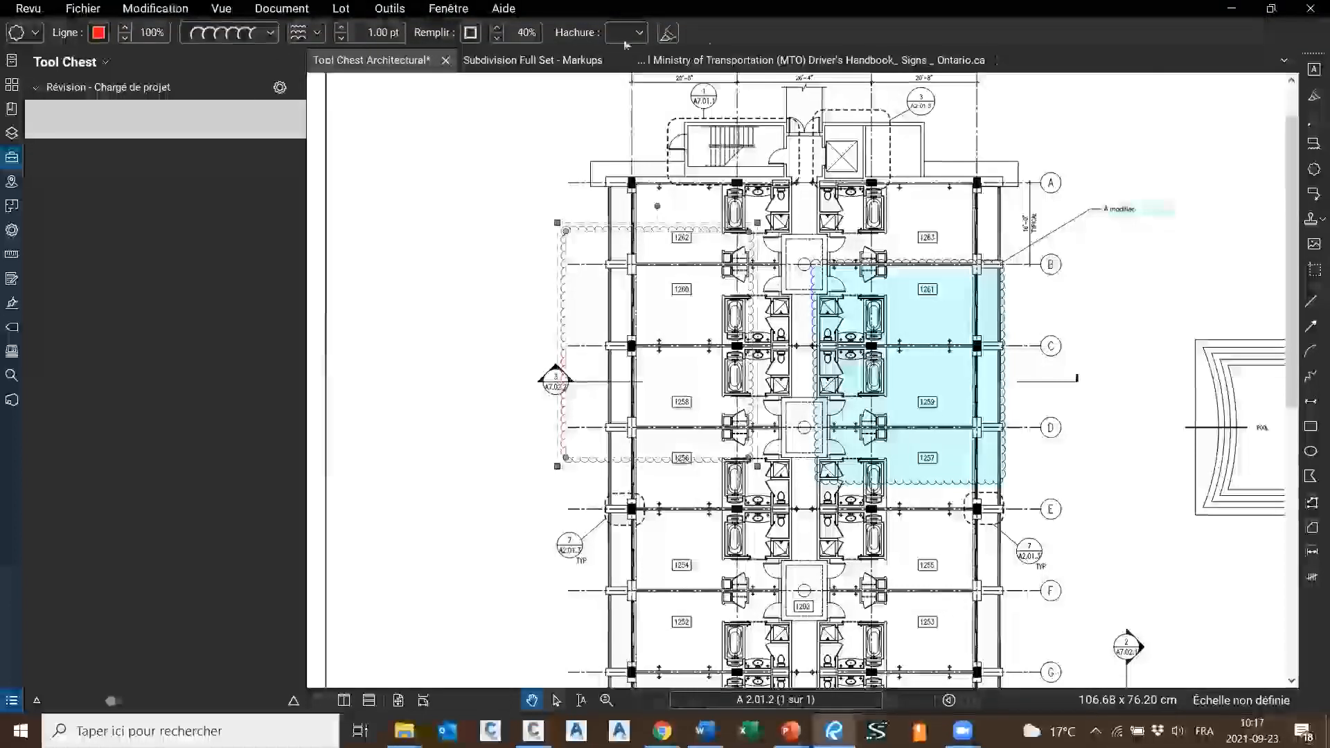
{"action": "left_click", "coordinate": [645, 34]}
{"action": "left_click", "coordinate": [644, 33]}
{"action": "left_click", "coordinate": [472, 33]}
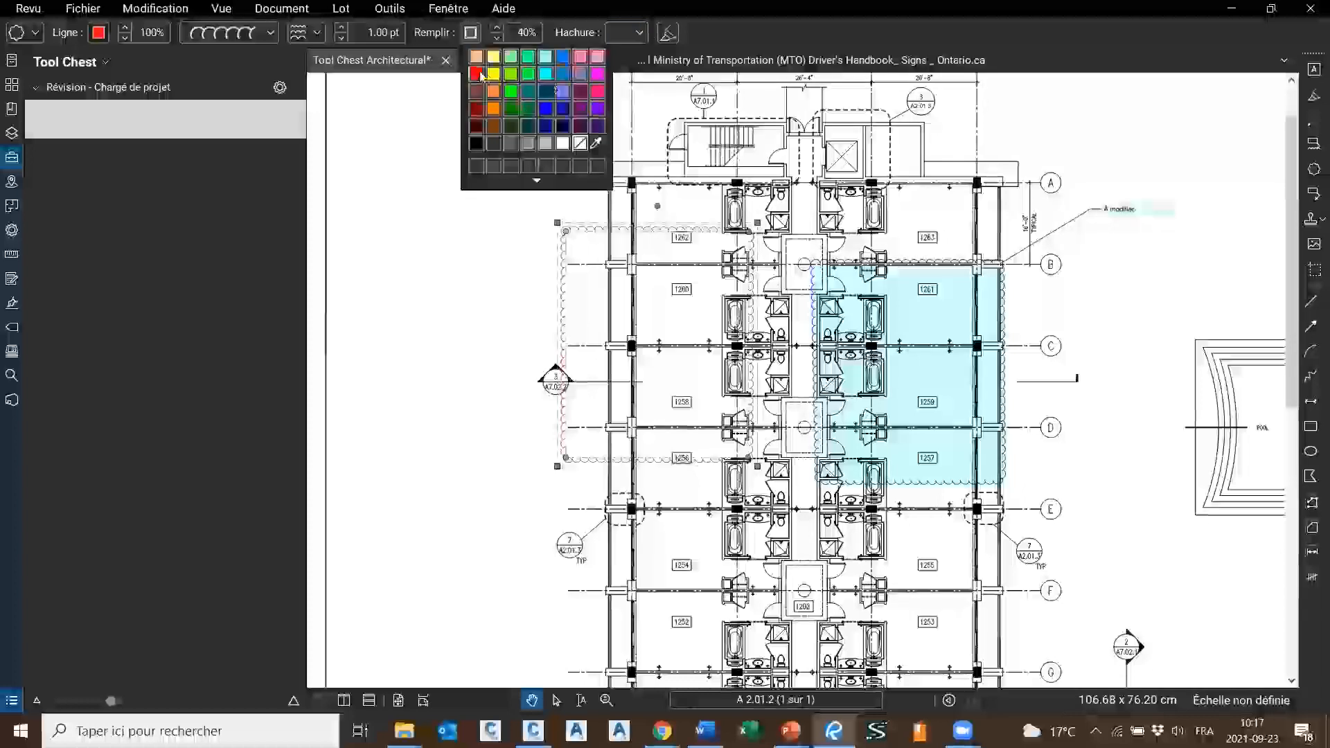
{"action": "left_click", "coordinate": [480, 74]}
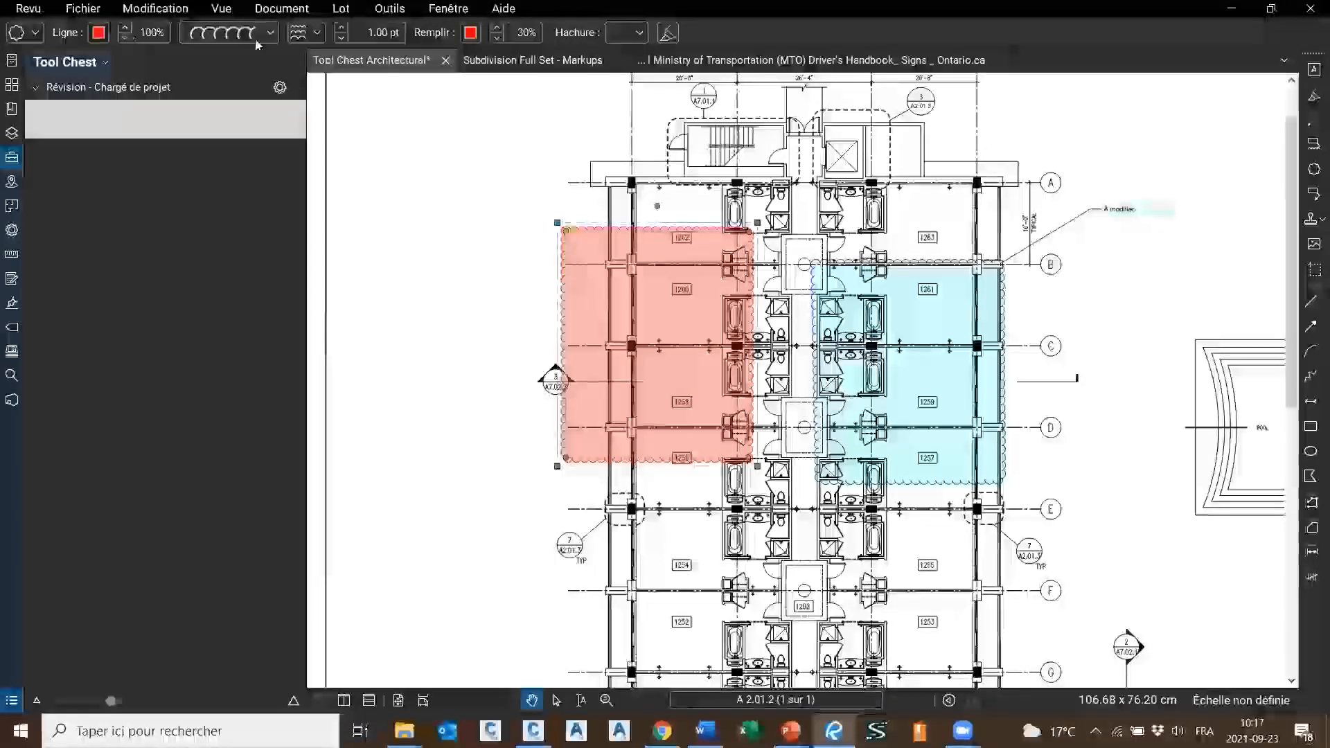
Set the red cloud's line width to 5 pt and its arc size to 2
{"action": "left_click", "coordinate": [317, 32]}
{"action": "left_click", "coordinate": [374, 61]}
{"action": "key", "text": "Return"}
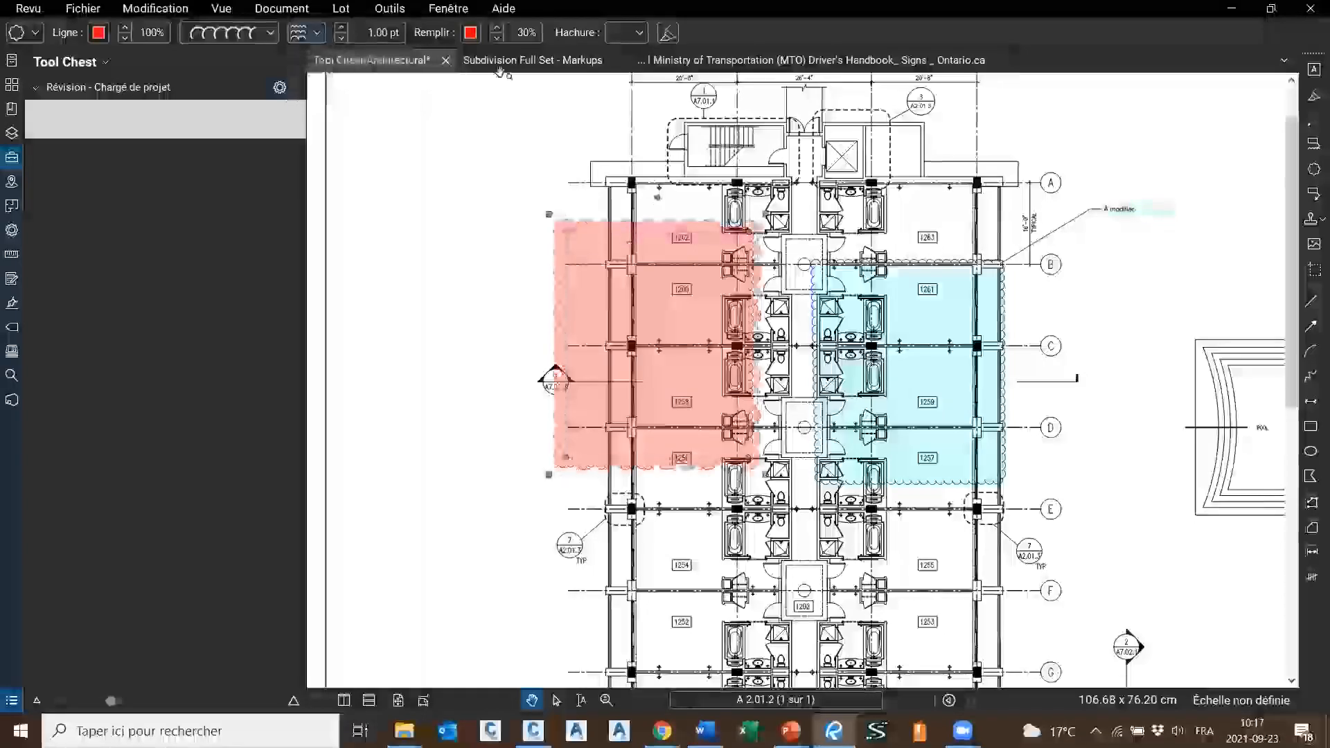
{"action": "left_click", "coordinate": [374, 32]}
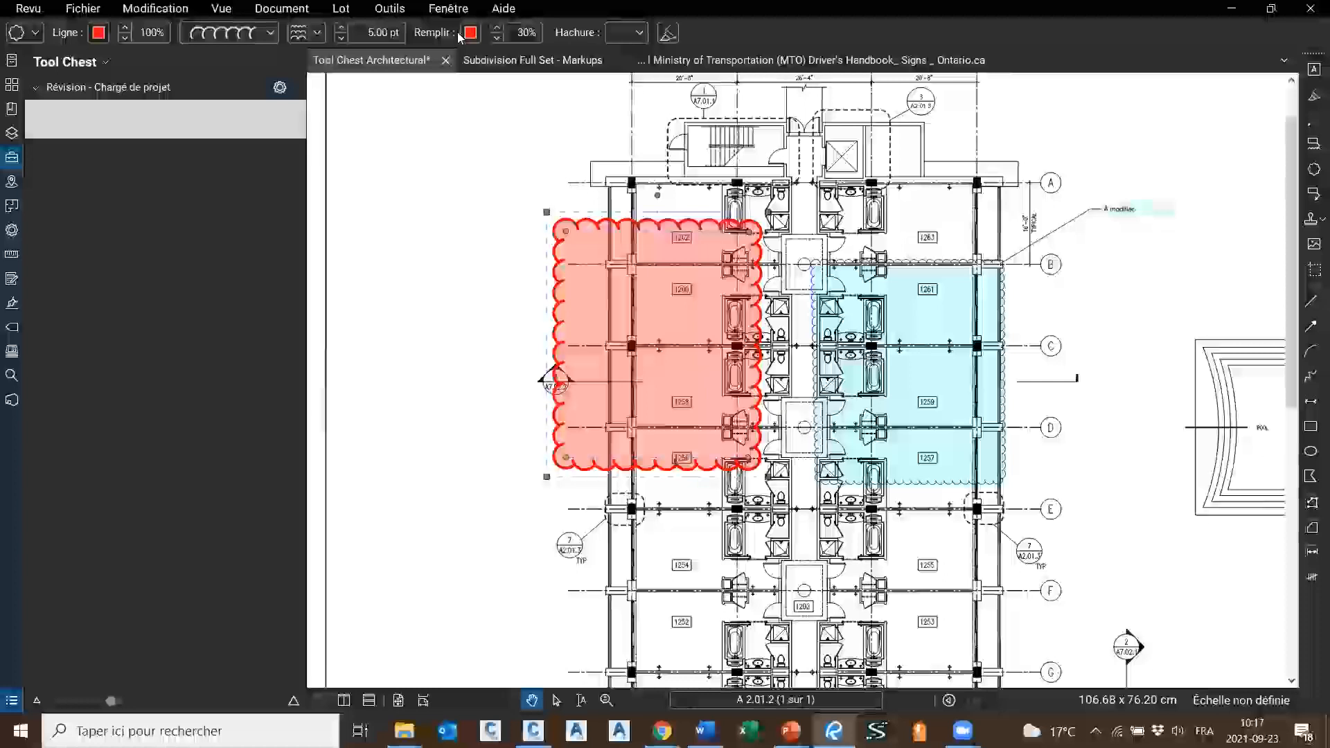
{"action": "left_click", "coordinate": [308, 32]}
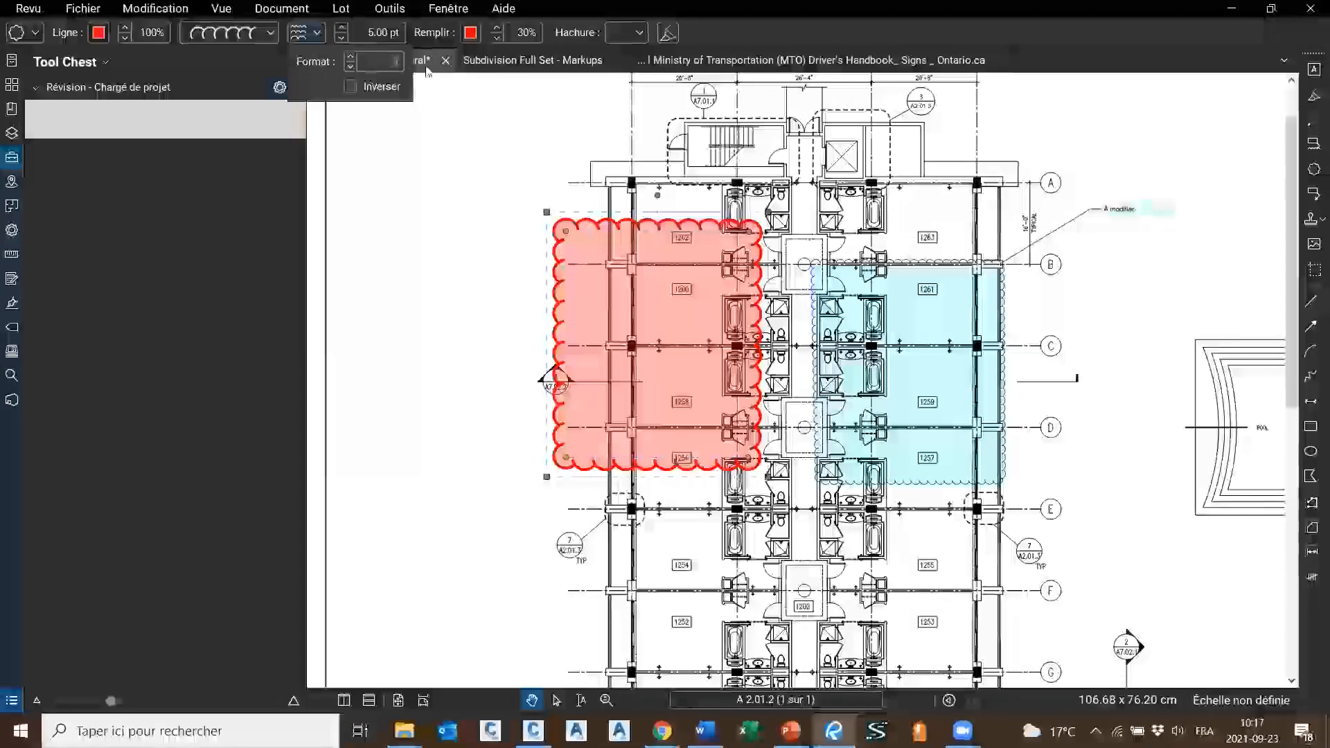
{"action": "type", "text": "2"}
{"action": "key", "text": "Return"}
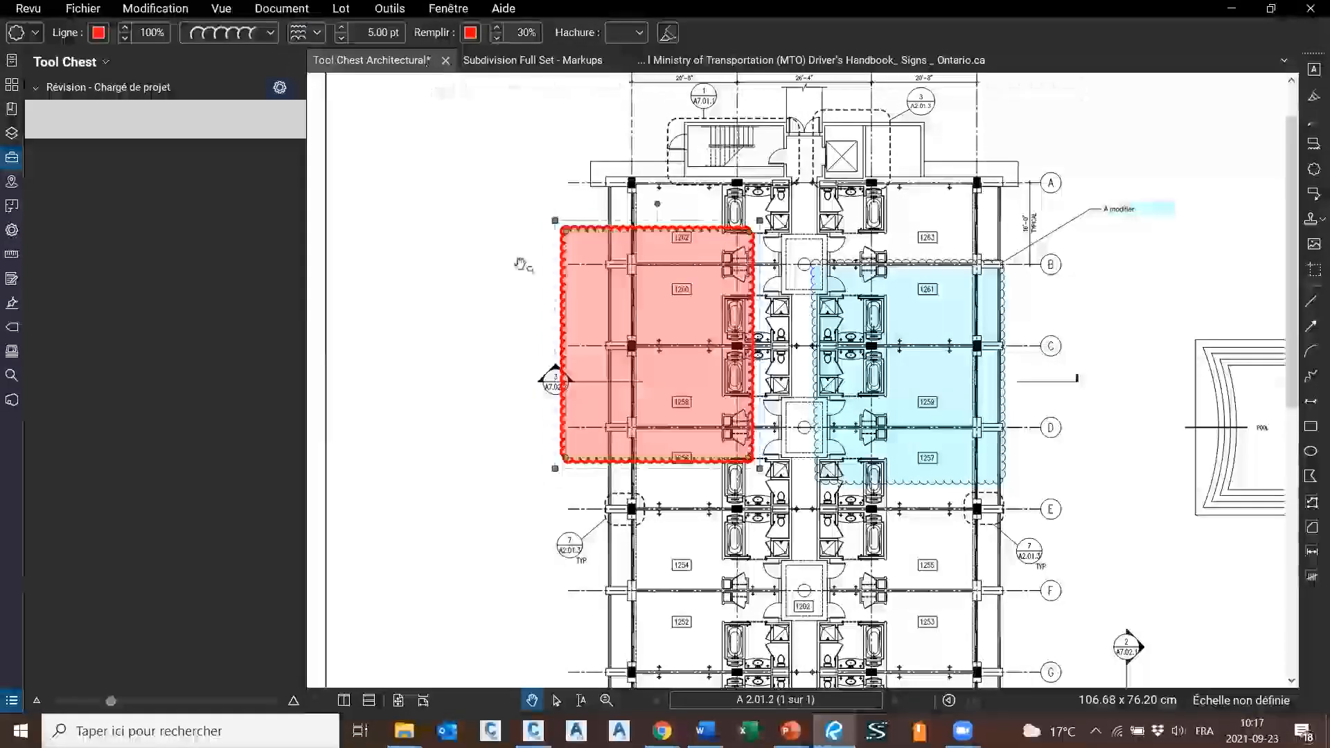
{"action": "left_click", "coordinate": [415, 219]}
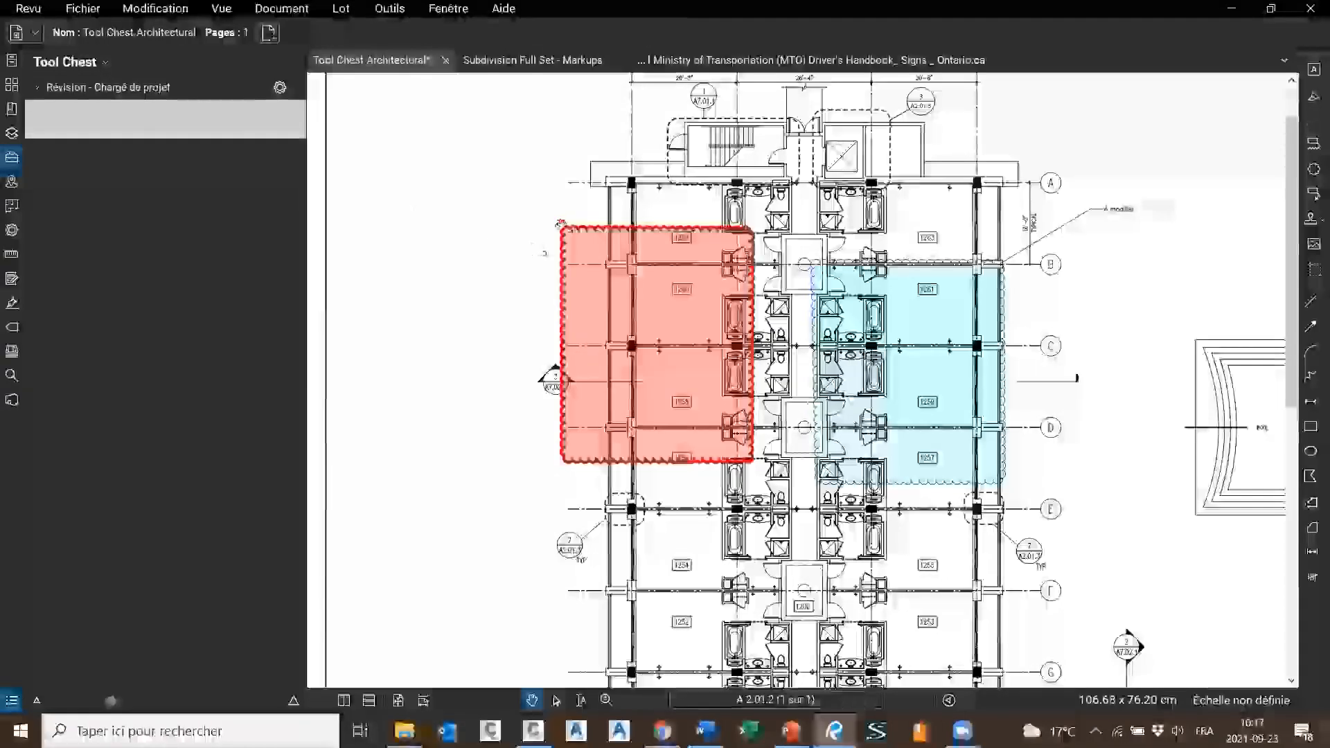
Add the red cloud around units 1262 to 1256 to the "Révision - Chargé de projet" tool set
{"action": "scroll", "coordinate": [560, 225], "scroll_direction": "up", "scroll_amount": 3}
{"action": "scroll", "coordinate": [728, 305], "scroll_direction": "down", "scroll_amount": 4}
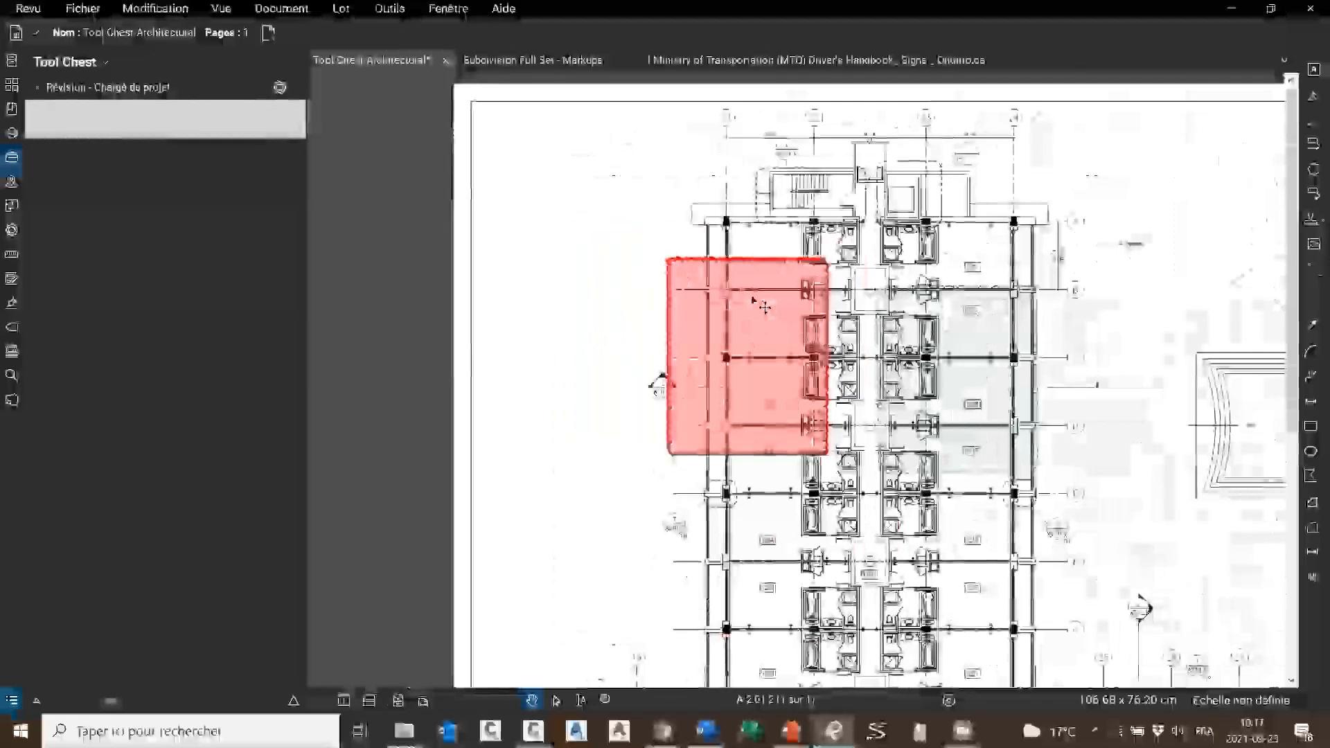
{"action": "scroll", "coordinate": [755, 302], "scroll_direction": "up", "scroll_amount": 2}
{"action": "scroll", "coordinate": [659, 249], "scroll_direction": "down", "scroll_amount": 1}
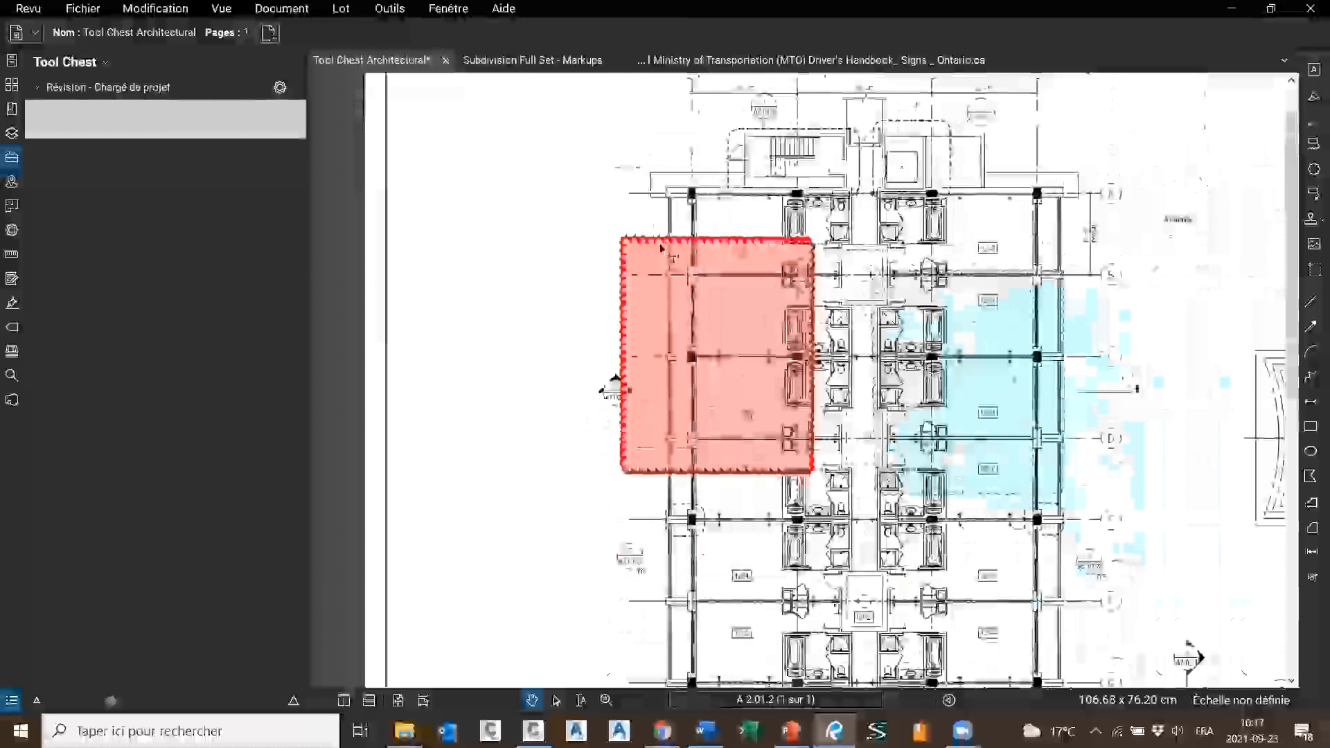
{"action": "left_click", "coordinate": [661, 246]}
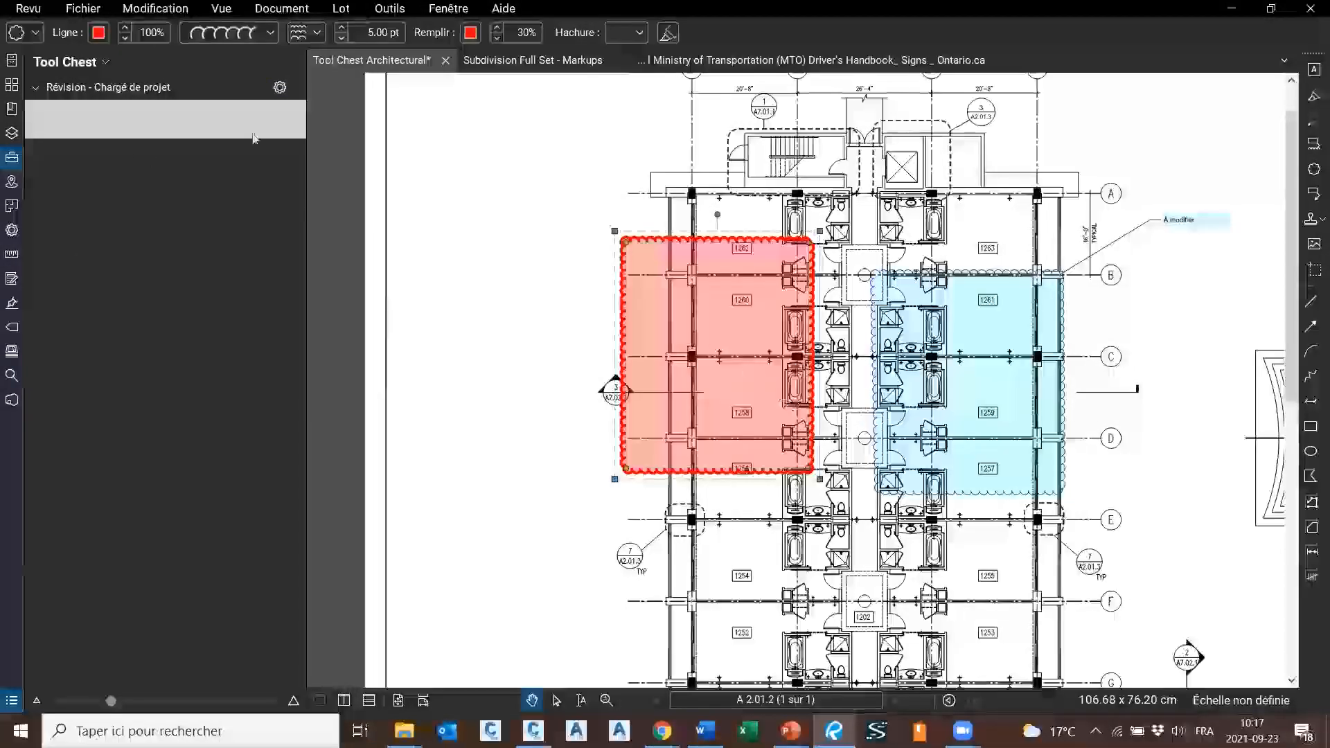
{"action": "right_click", "coordinate": [647, 300]}
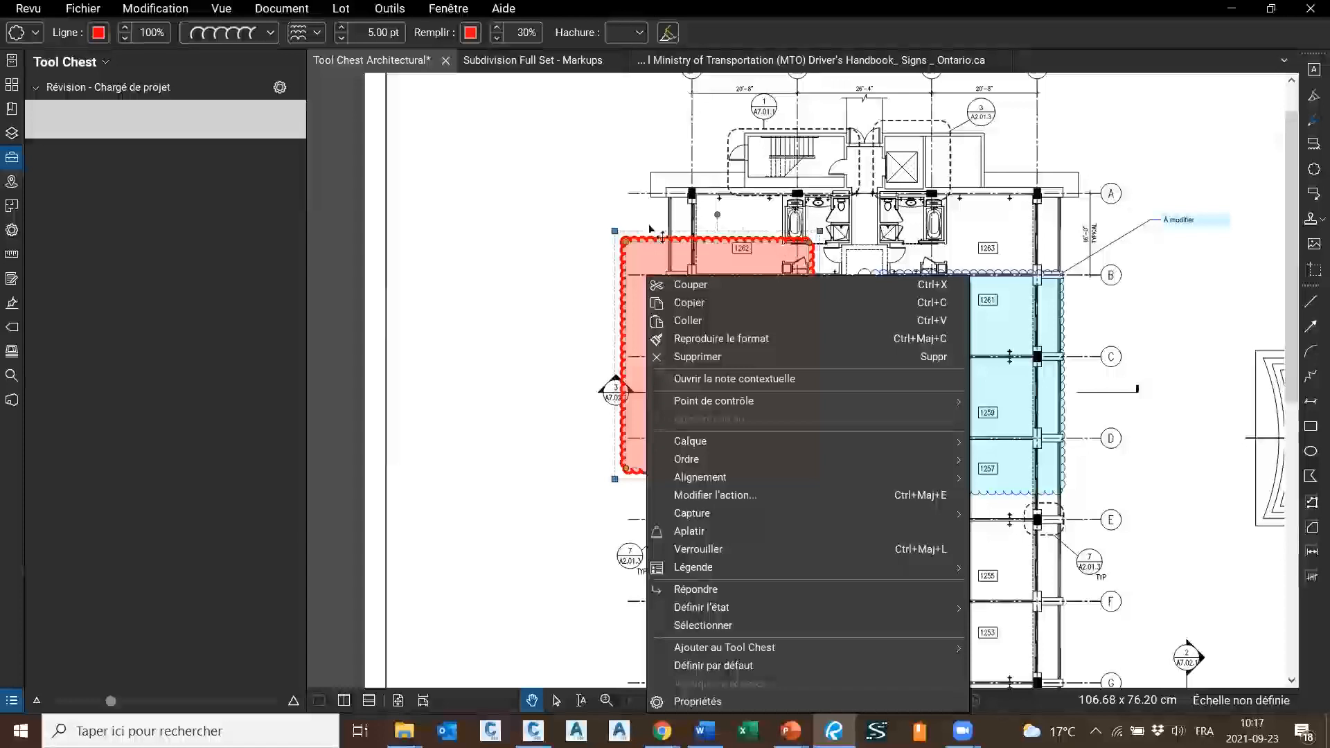
{"action": "mouse_move", "coordinate": [721, 654]}
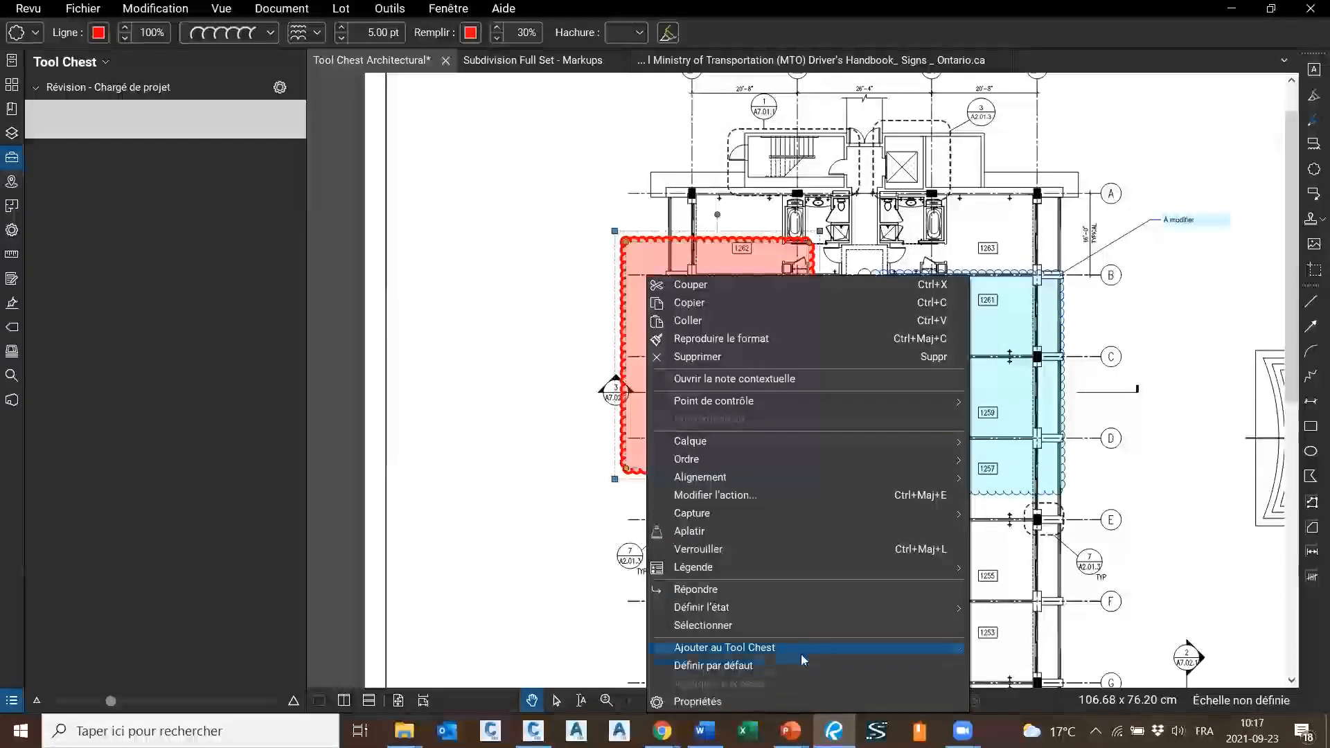
{"action": "mouse_move", "coordinate": [951, 646]}
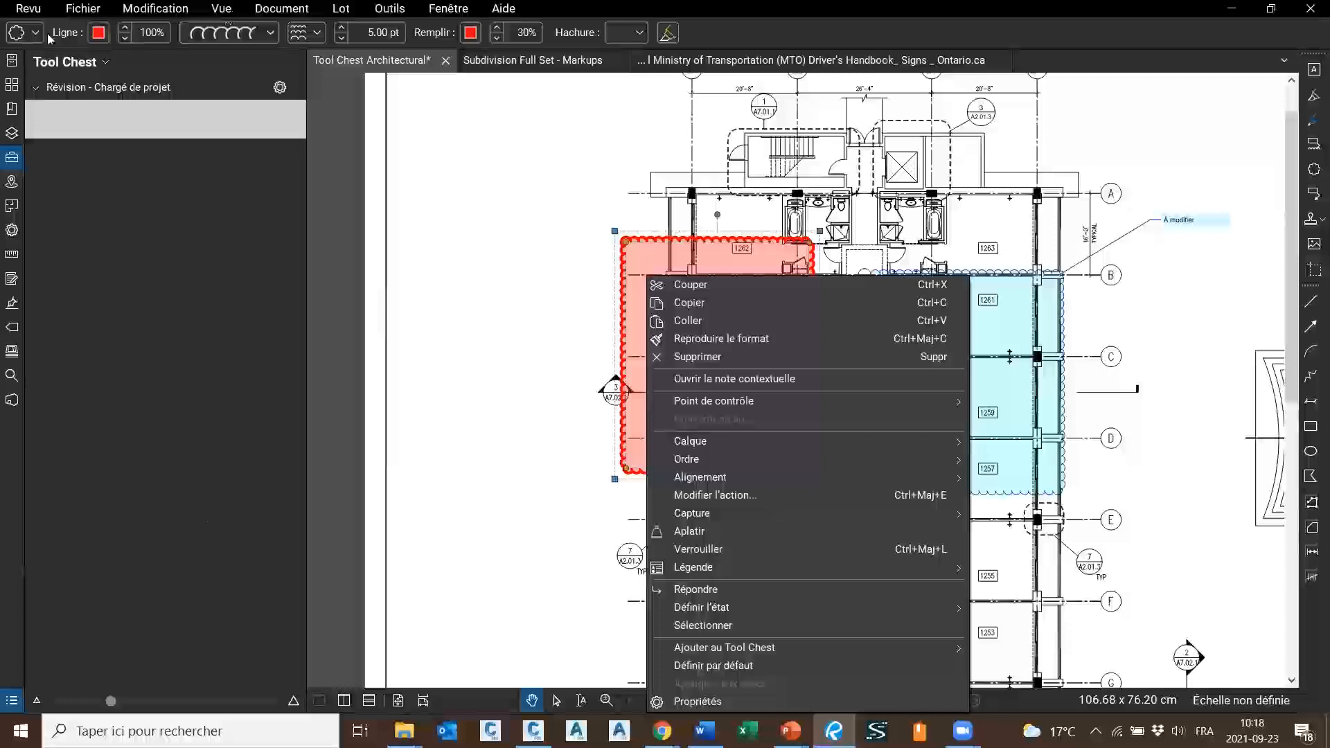
{"action": "mouse_move", "coordinate": [858, 652]}
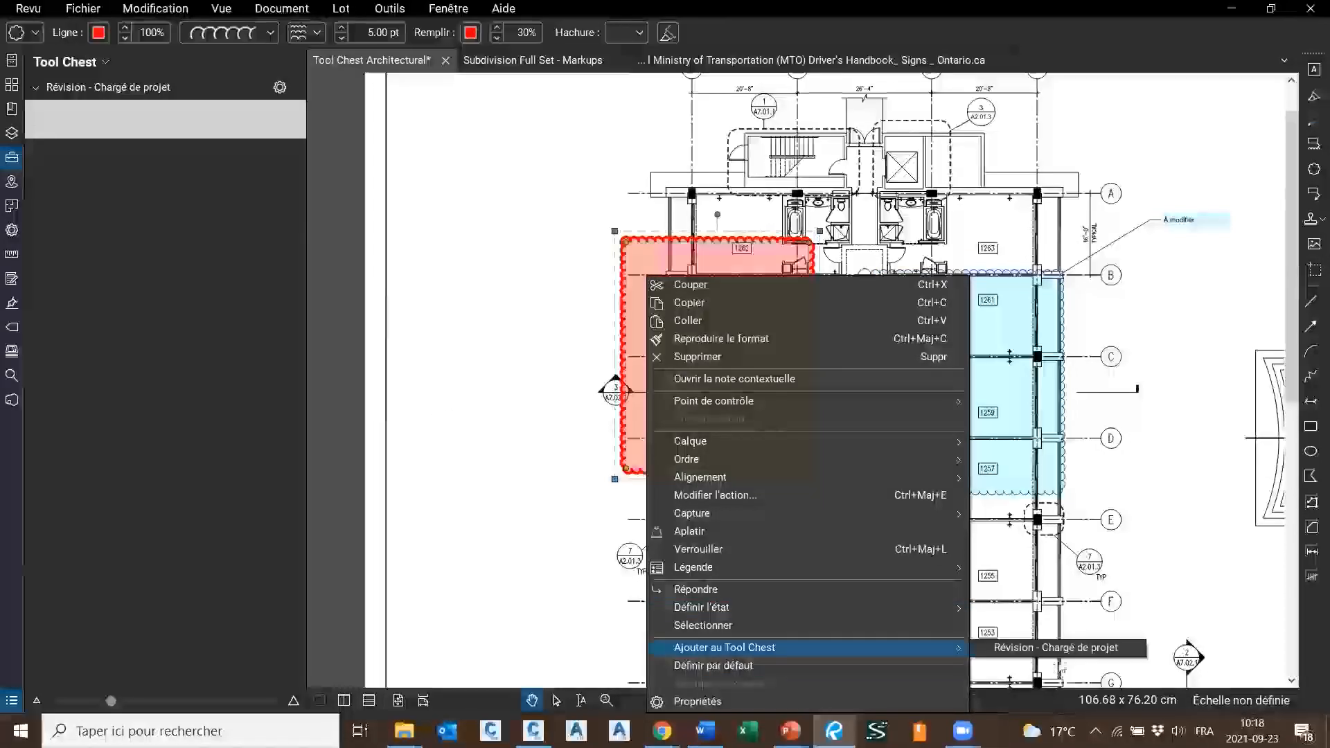
{"action": "left_click", "coordinate": [1062, 652]}
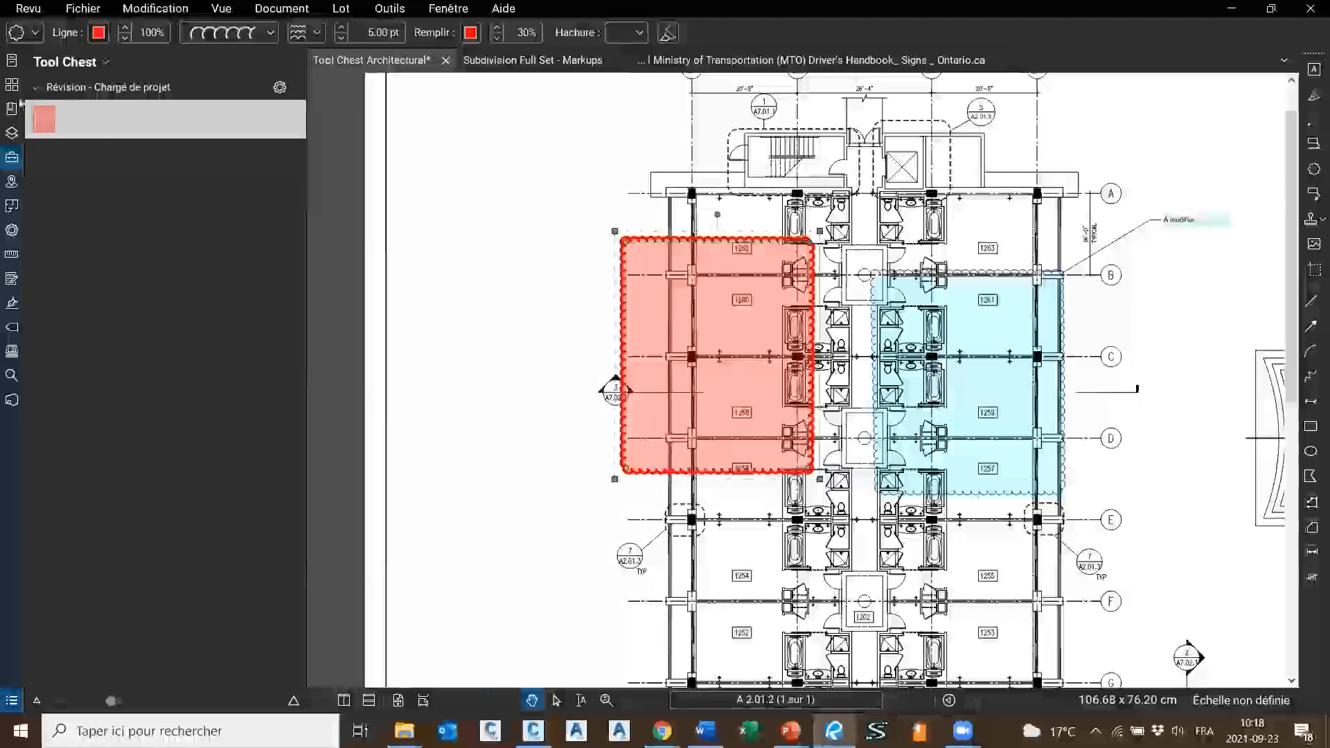
Set the "À modifier" callout's font size to 28 and widen its text box to fit the text on one line
{"action": "left_click", "coordinate": [1013, 307]}
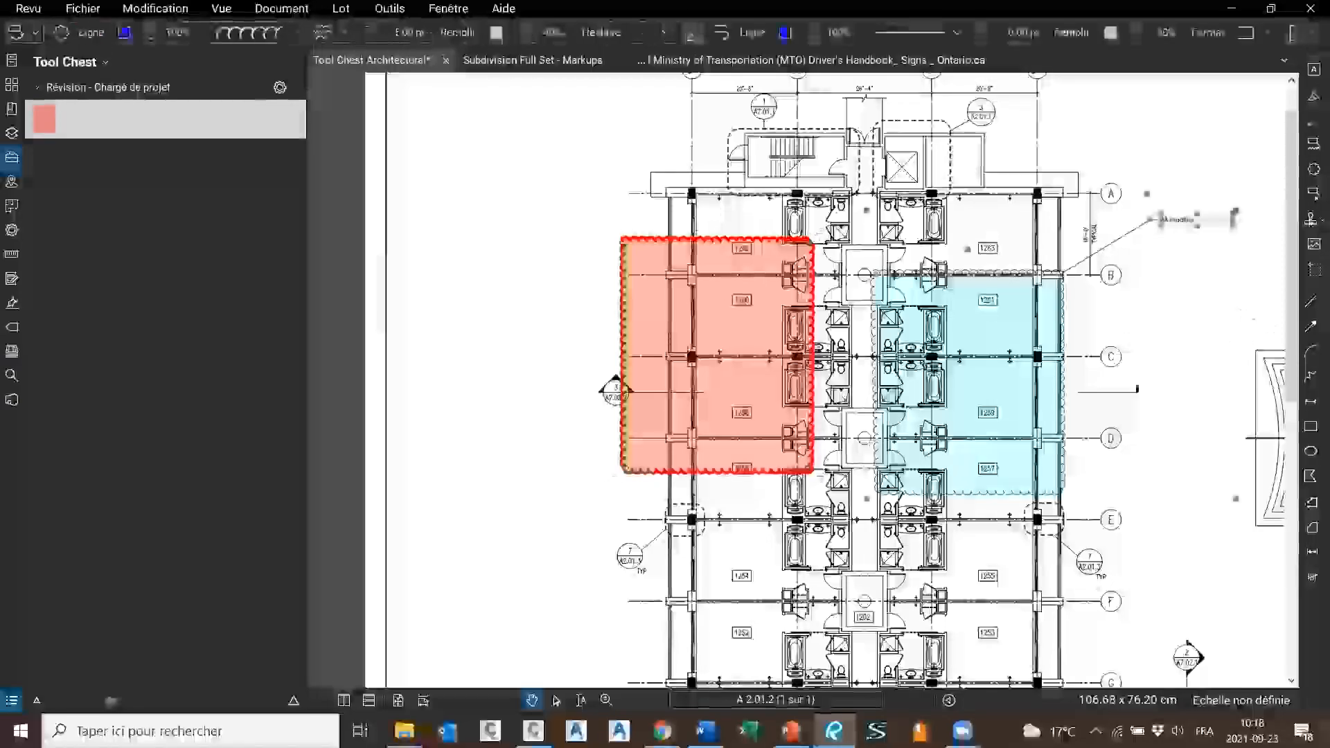
{"action": "left_click_drag", "start_coordinate": [1080, 284], "coordinate": [927, 307]}
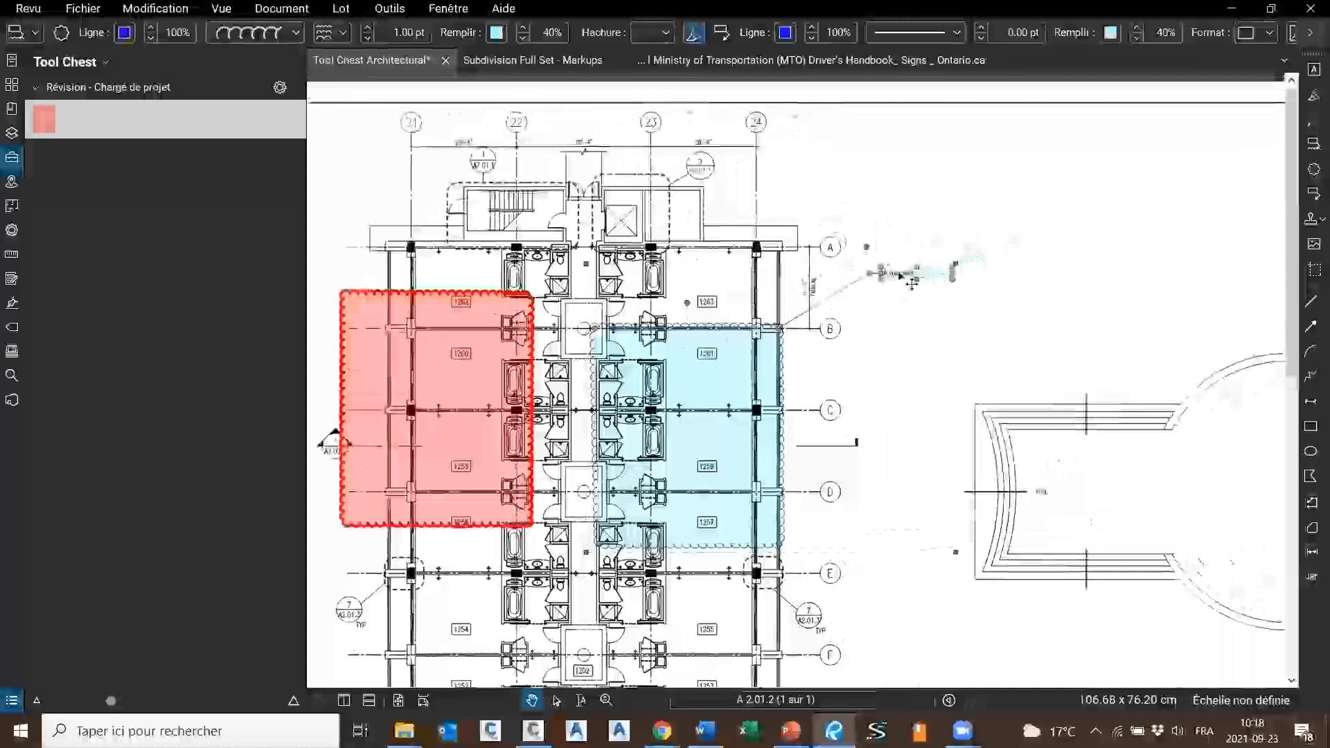
{"action": "left_click", "coordinate": [1309, 33]}
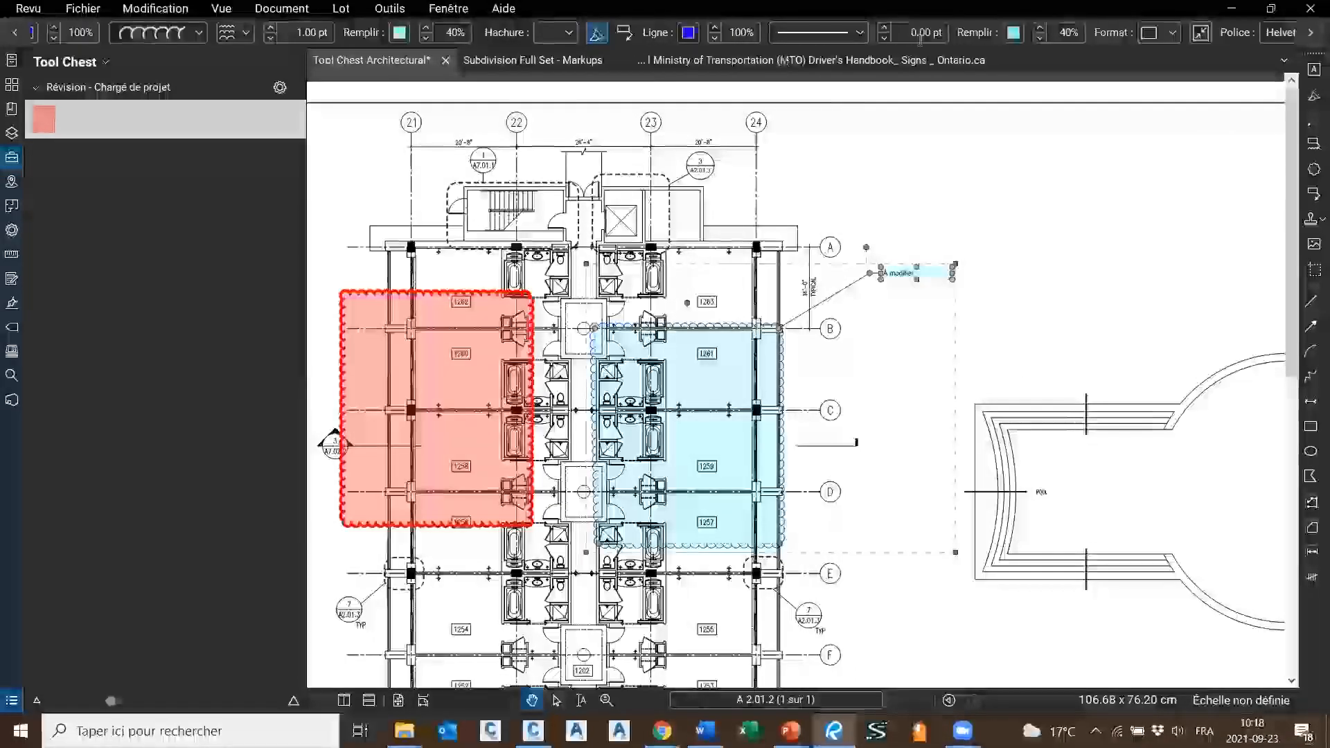
{"action": "left_click", "coordinate": [1310, 33]}
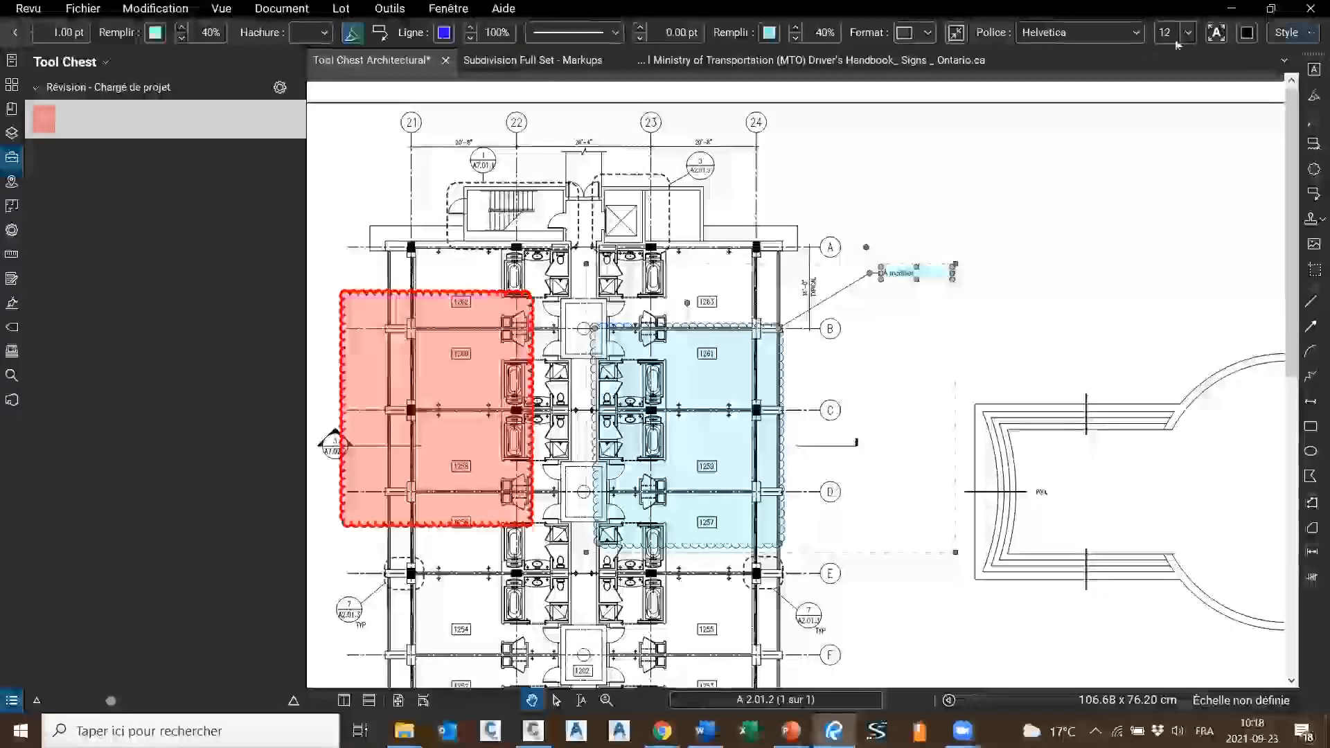
{"action": "left_click", "coordinate": [1188, 33]}
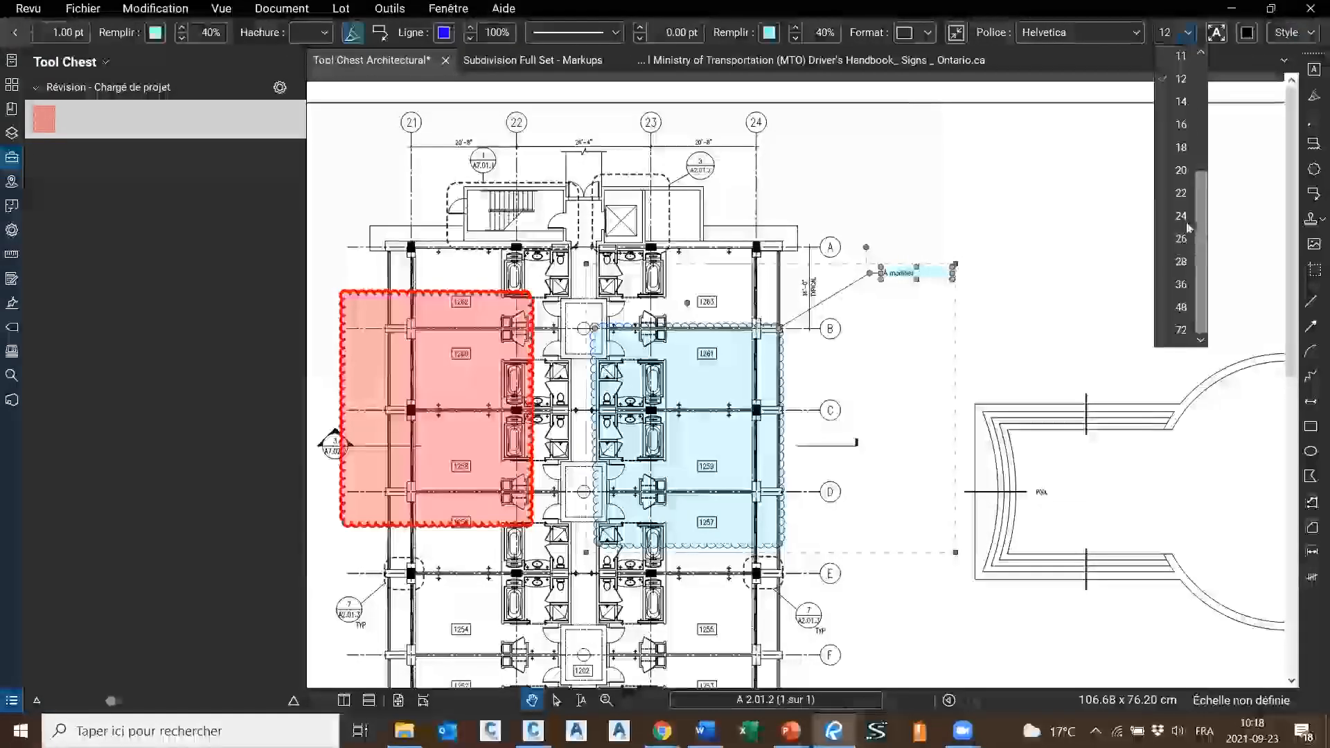
{"action": "left_click", "coordinate": [1178, 271]}
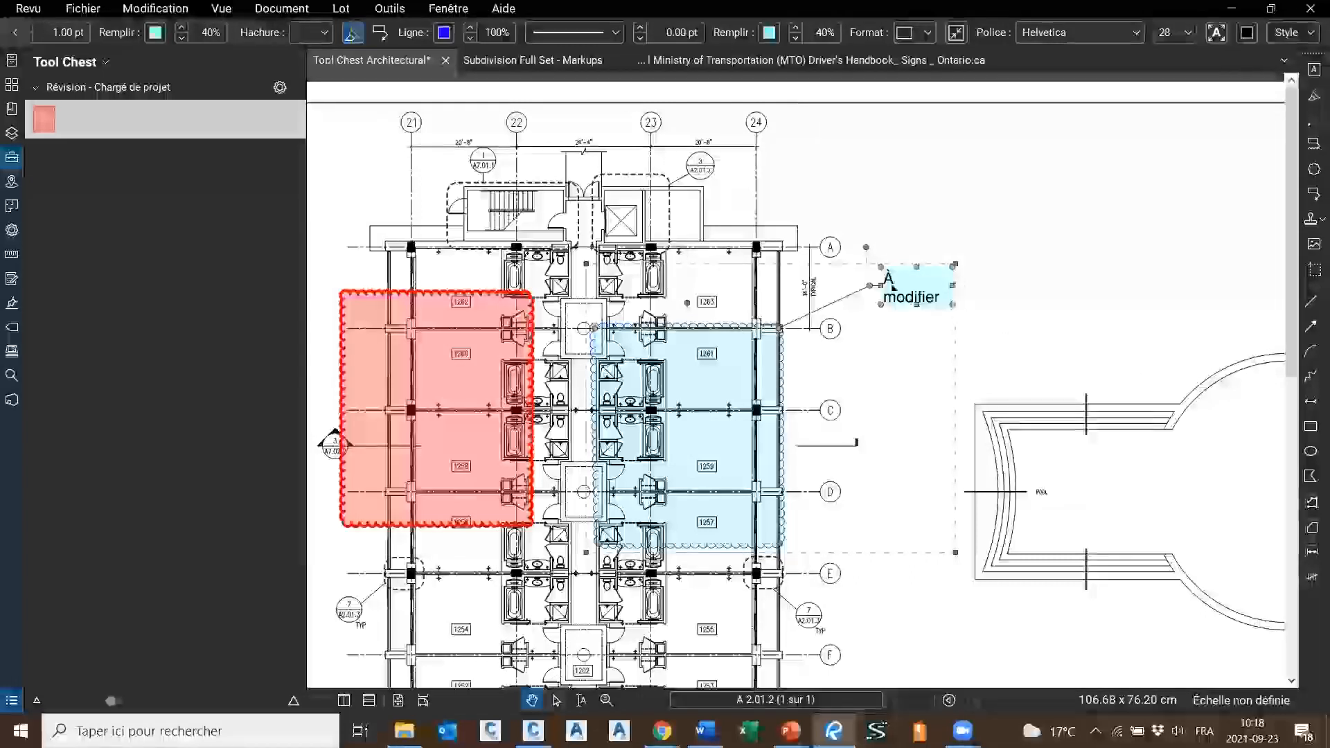
{"action": "left_click_drag", "start_coordinate": [882, 285], "coordinate": [839, 286]}
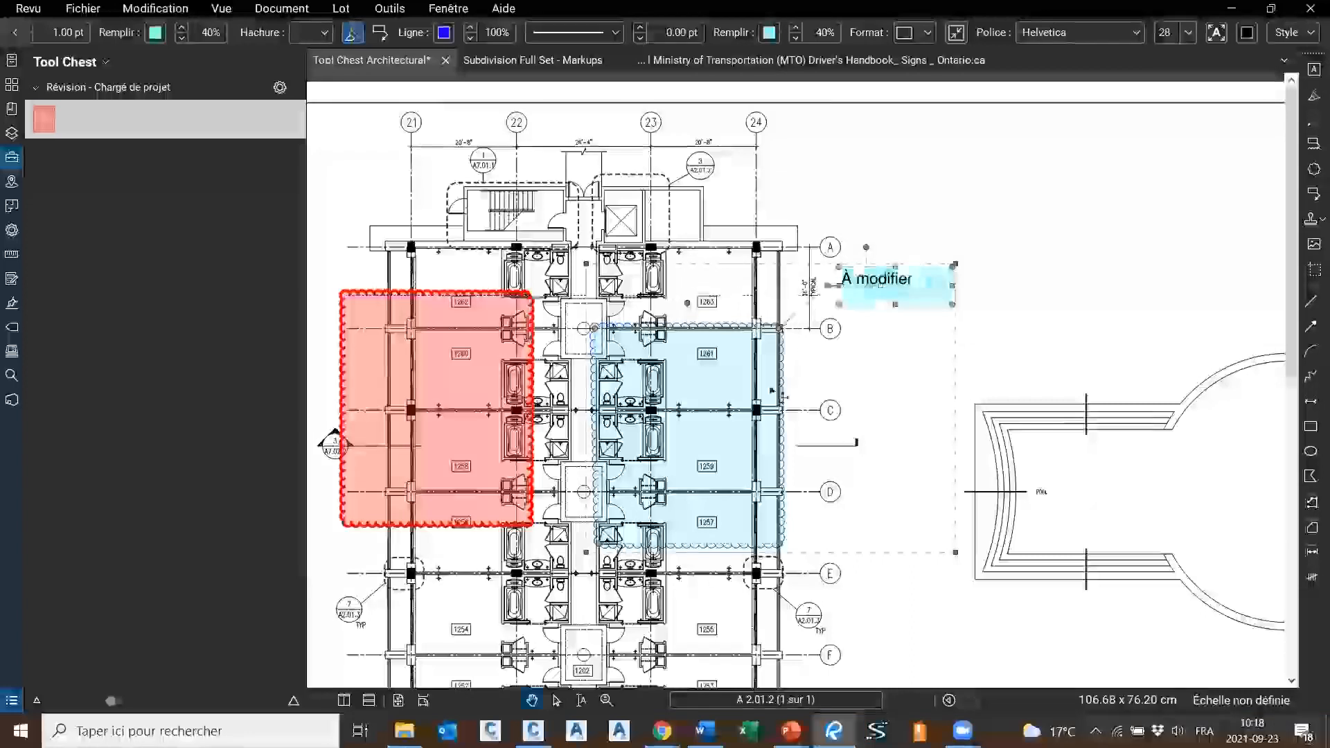
Add the blue cloud with its "À modifier" callout to the "Révision - Chargé de projet" tool set
{"action": "right_click", "coordinate": [724, 391]}
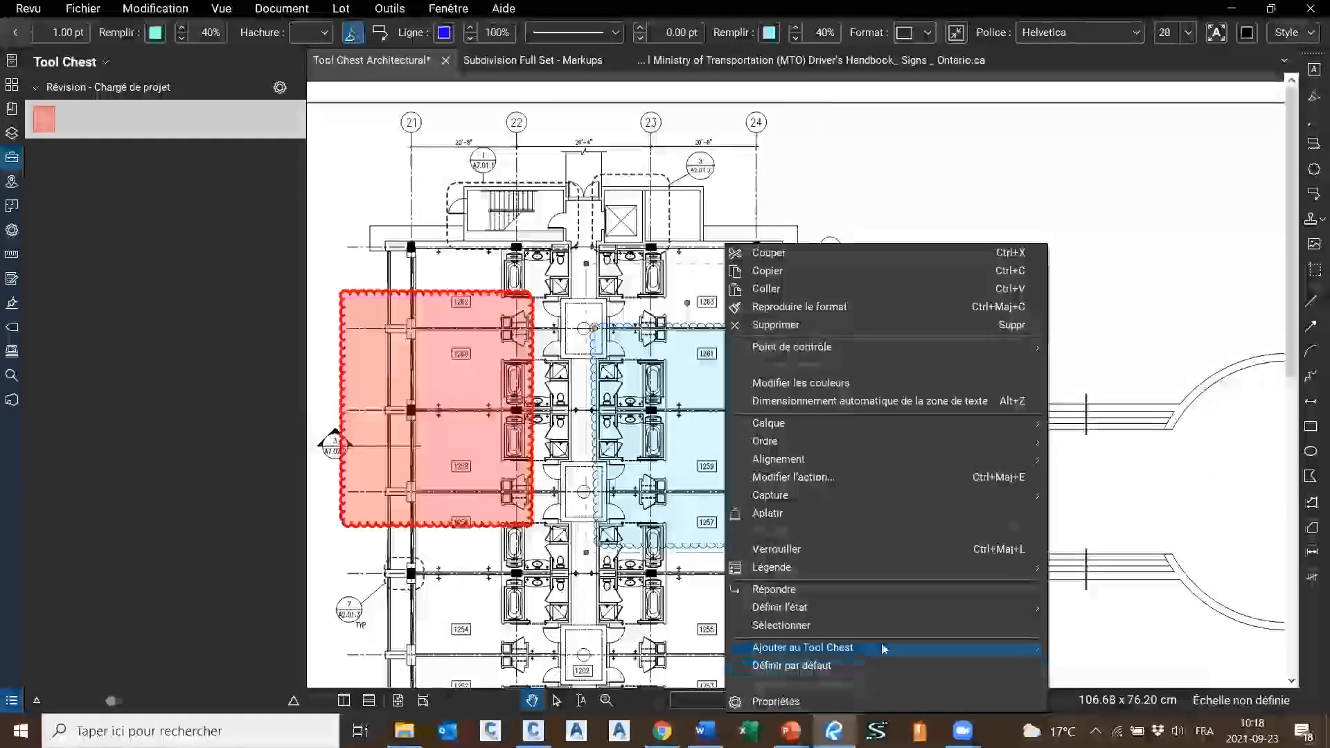
{"action": "mouse_move", "coordinate": [884, 648]}
{"action": "left_click", "coordinate": [1108, 649]}
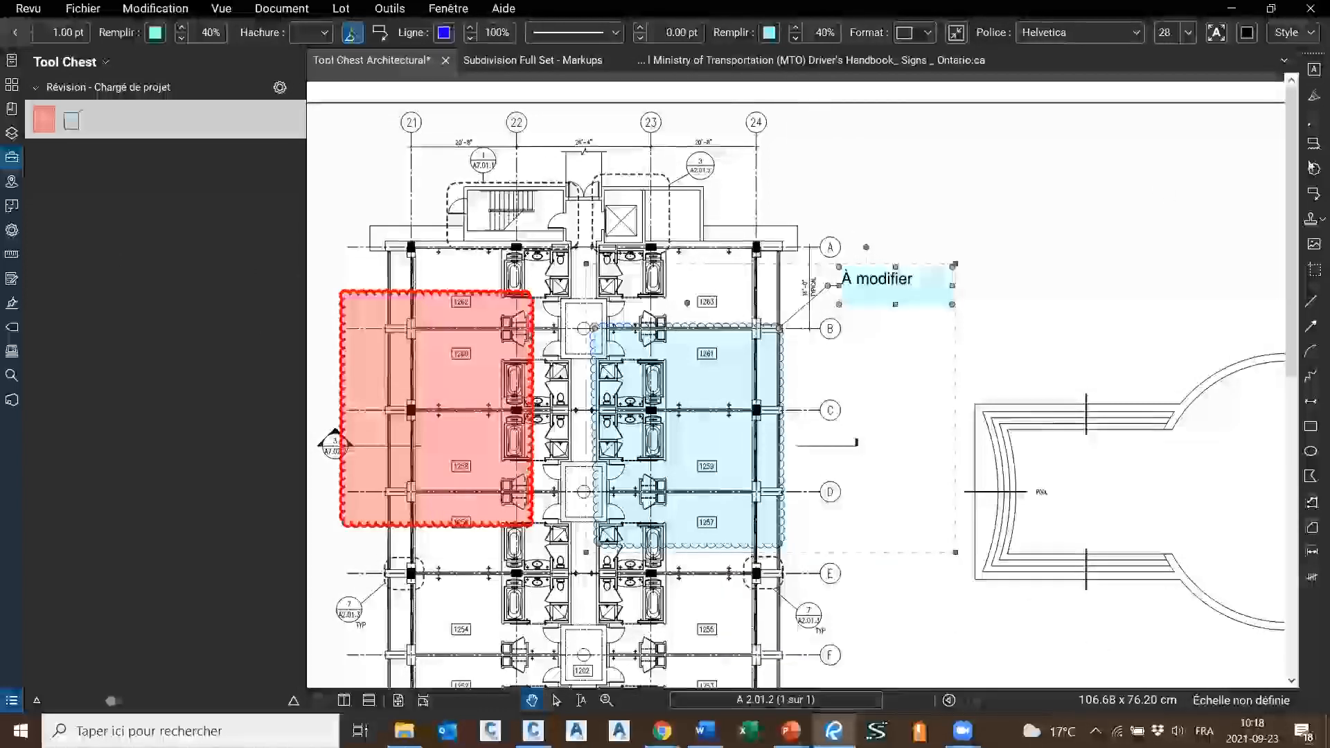
{"action": "left_click", "coordinate": [1110, 202]}
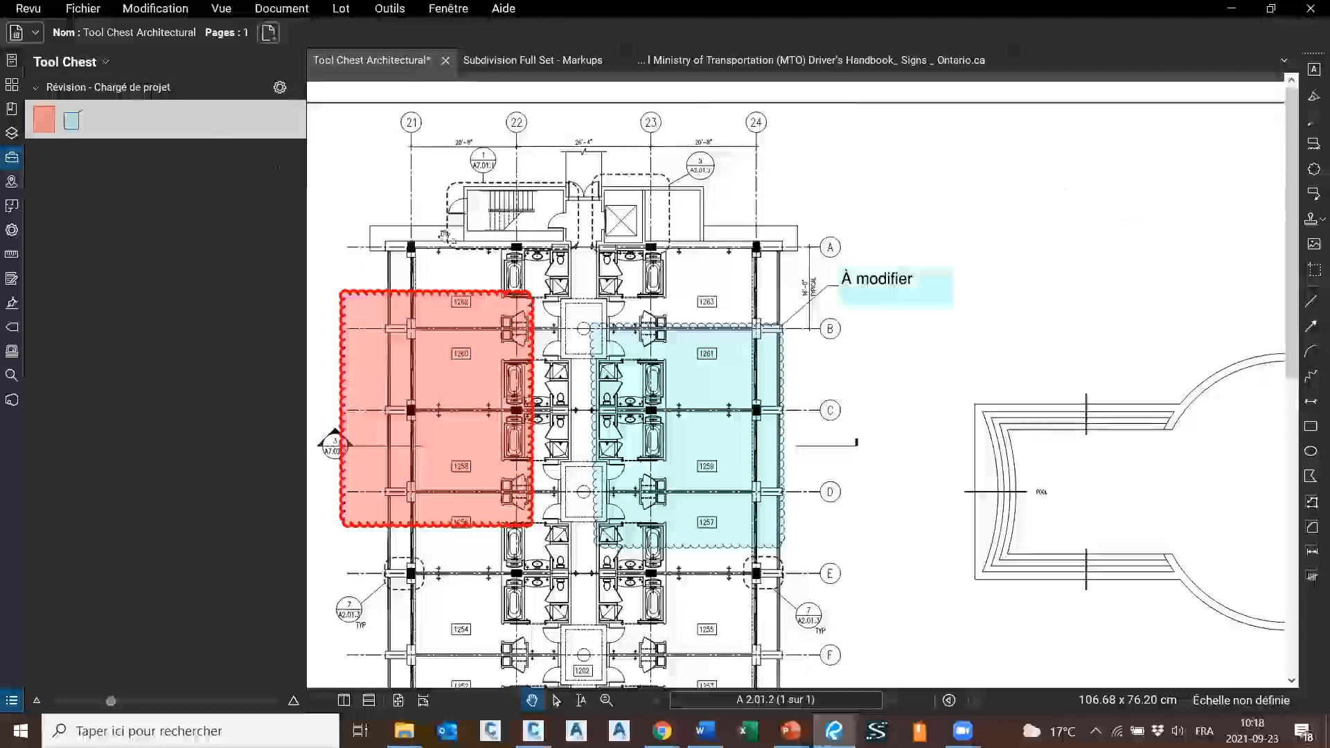
Place a copy of the saved red cloud tool over the pool and shrink it toward its lower corner
{"action": "right_click", "coordinate": [52, 129]}
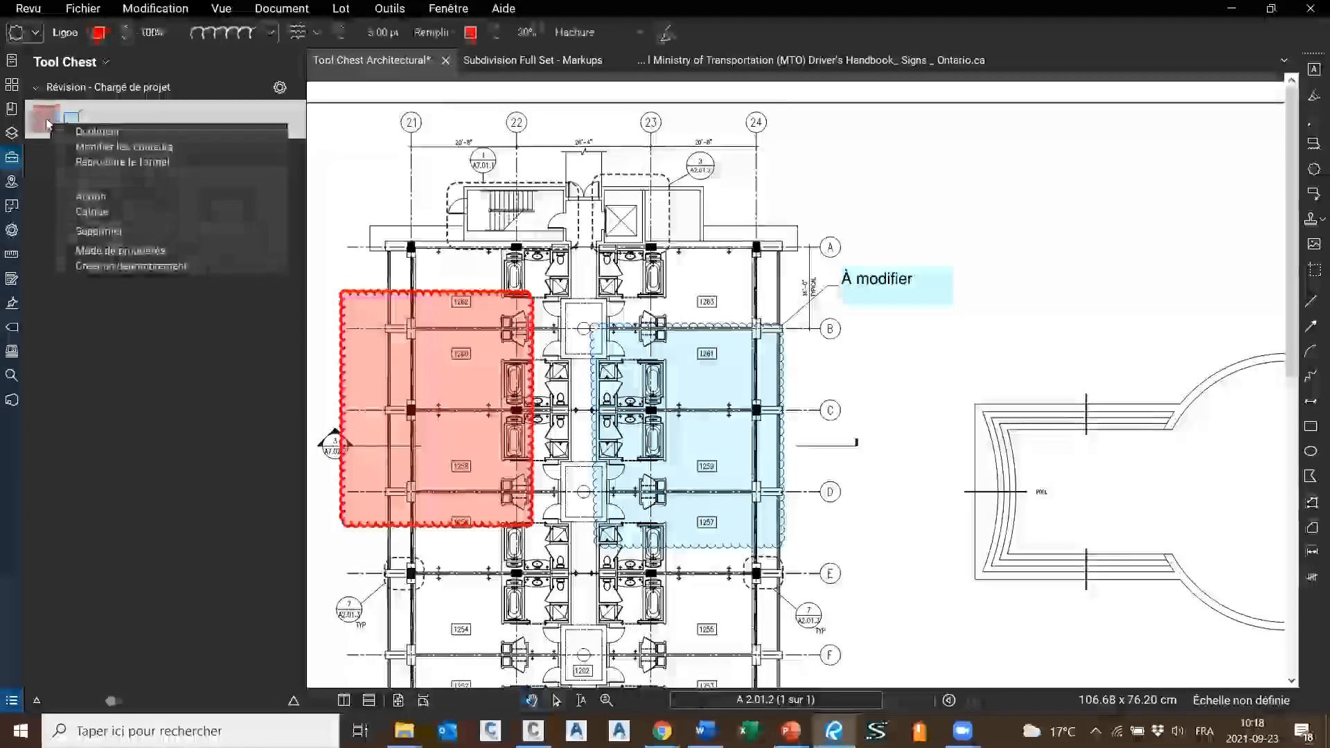
{"action": "left_click", "coordinate": [109, 335]}
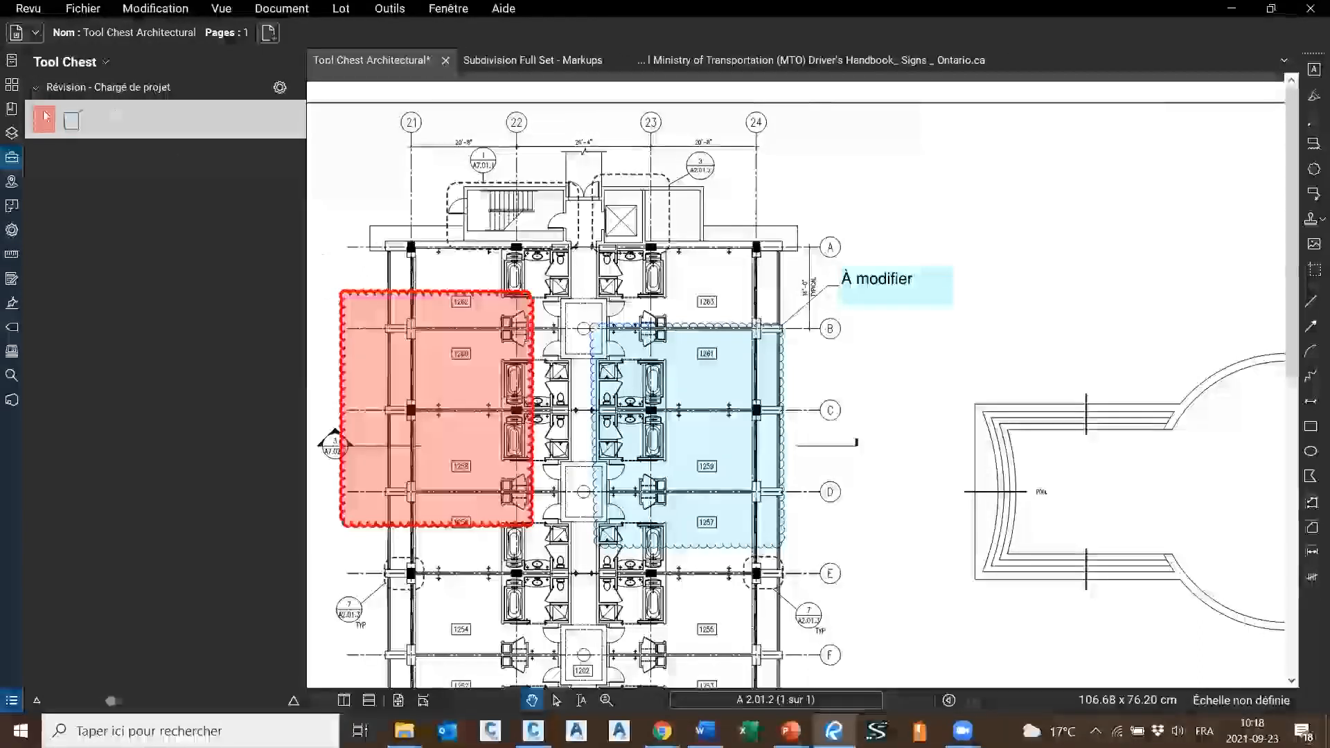
{"action": "left_click", "coordinate": [61, 127]}
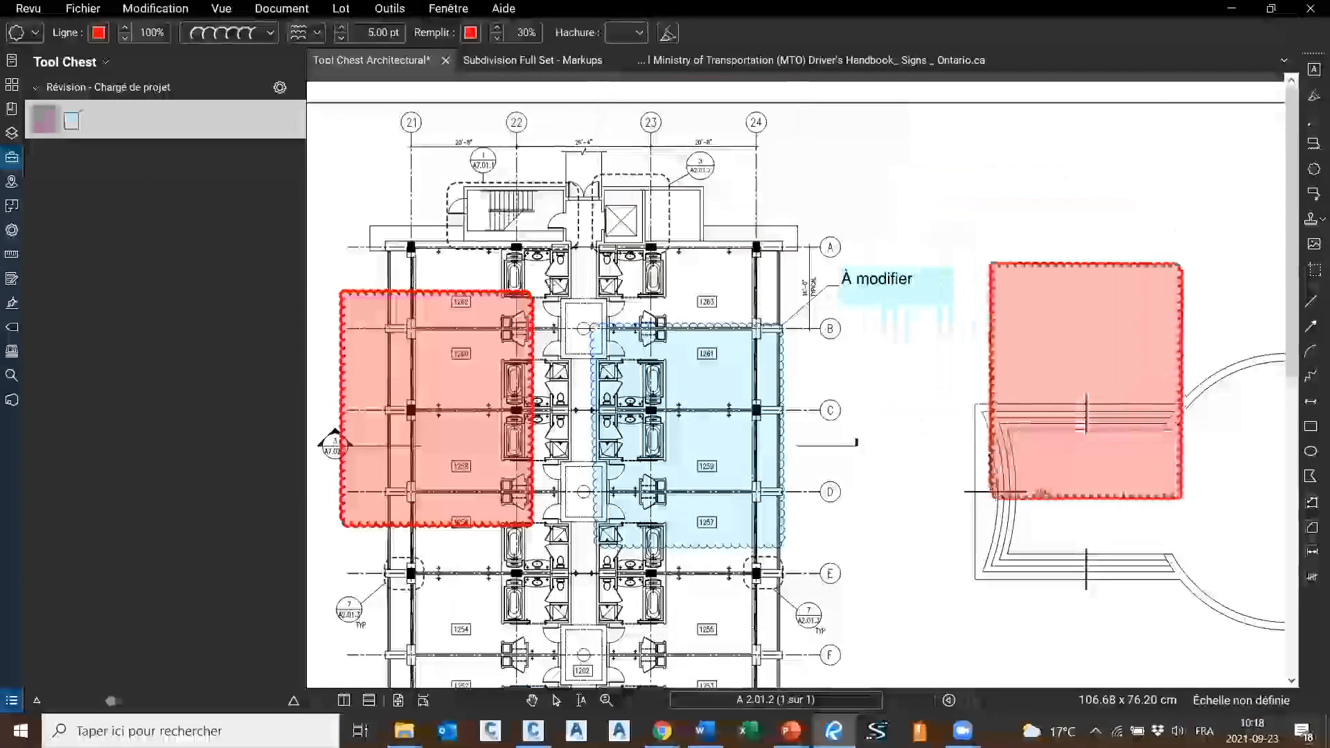
{"action": "left_click", "coordinate": [997, 499]}
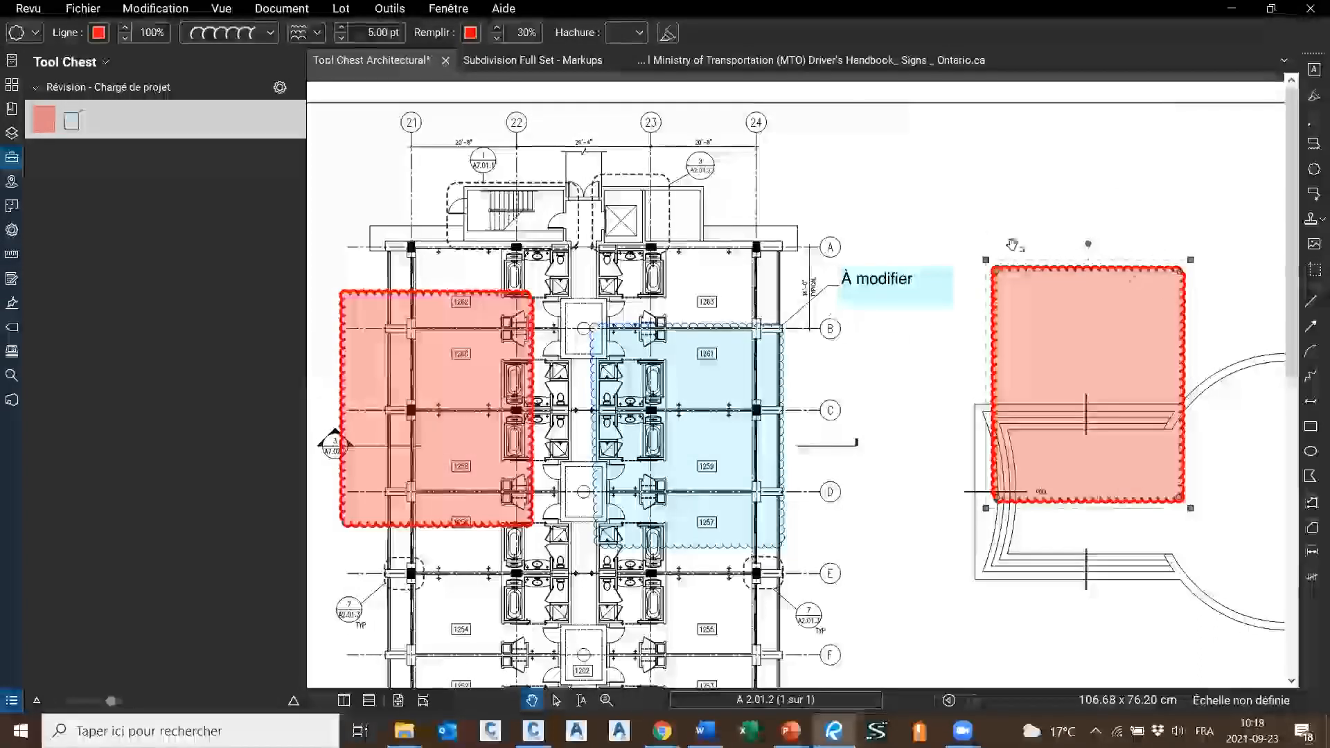
{"action": "left_click_drag", "start_coordinate": [988, 260], "coordinate": [1098, 400]}
Delete the reduced red cloud copy from the pool area and clear the selection
{"action": "right_click", "coordinate": [1173, 477]}
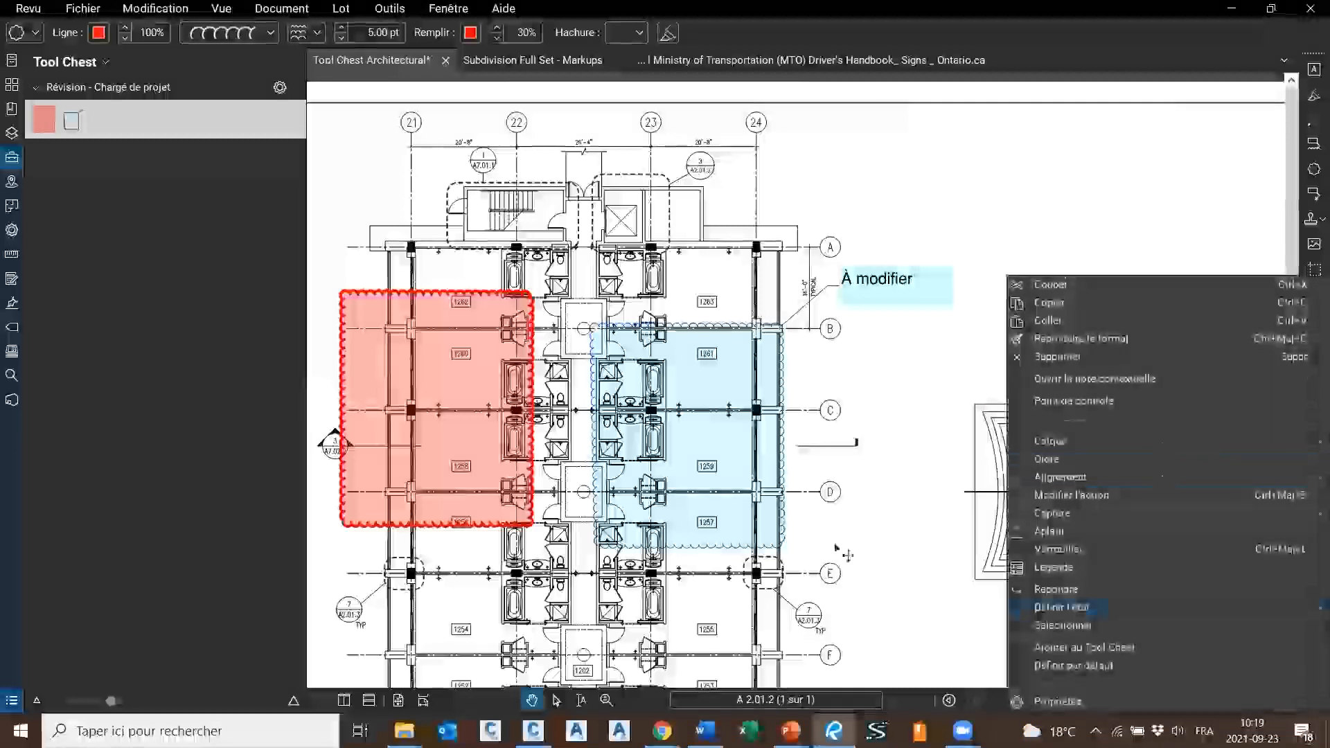
{"action": "left_click_drag", "start_coordinate": [870, 184], "coordinate": [874, 182]}
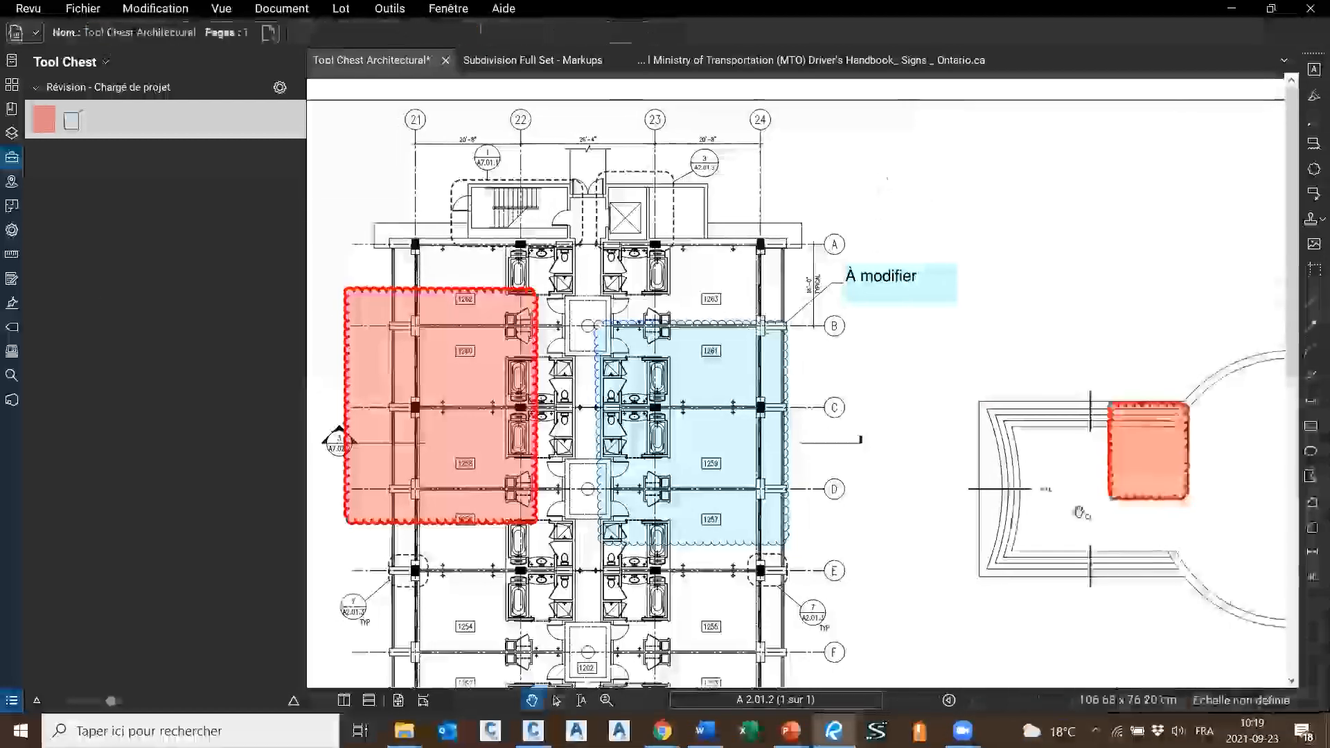
{"action": "left_click", "coordinate": [1181, 472]}
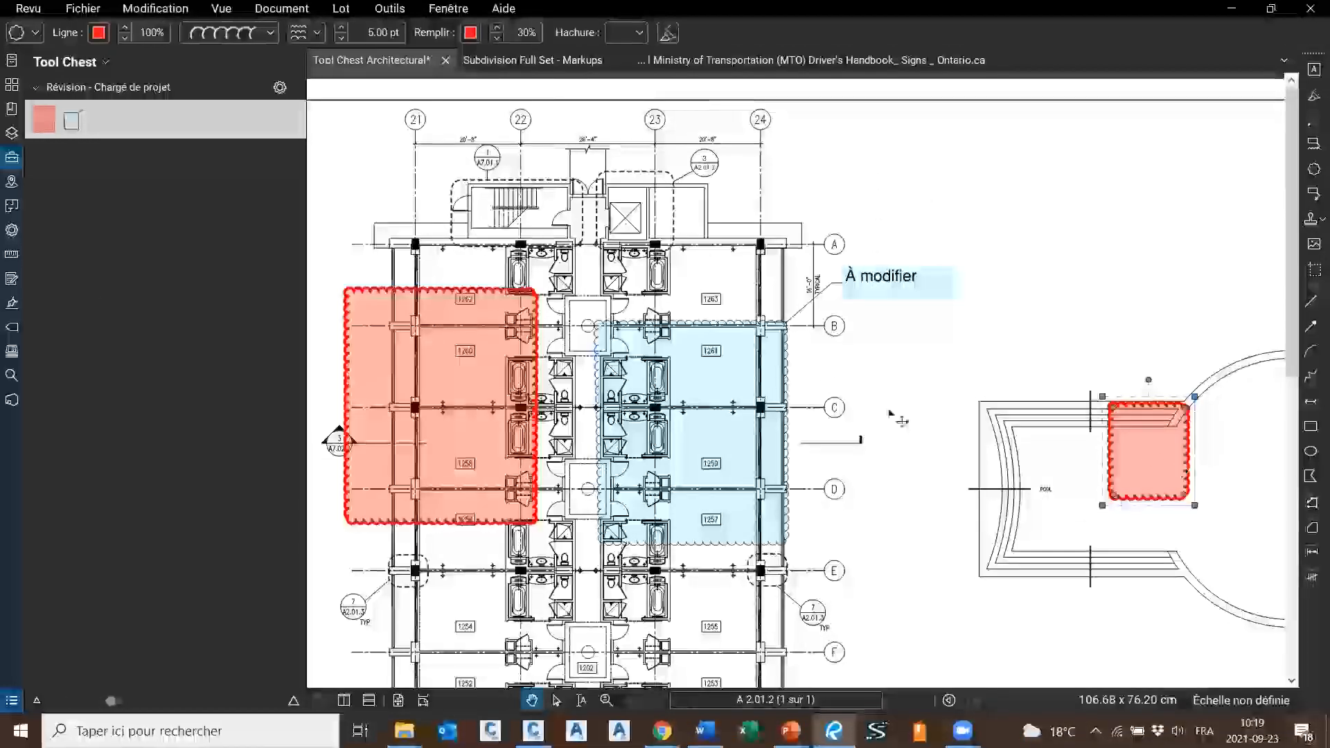
{"action": "key", "text": "Delete"}
{"action": "left_click", "coordinate": [738, 405]}
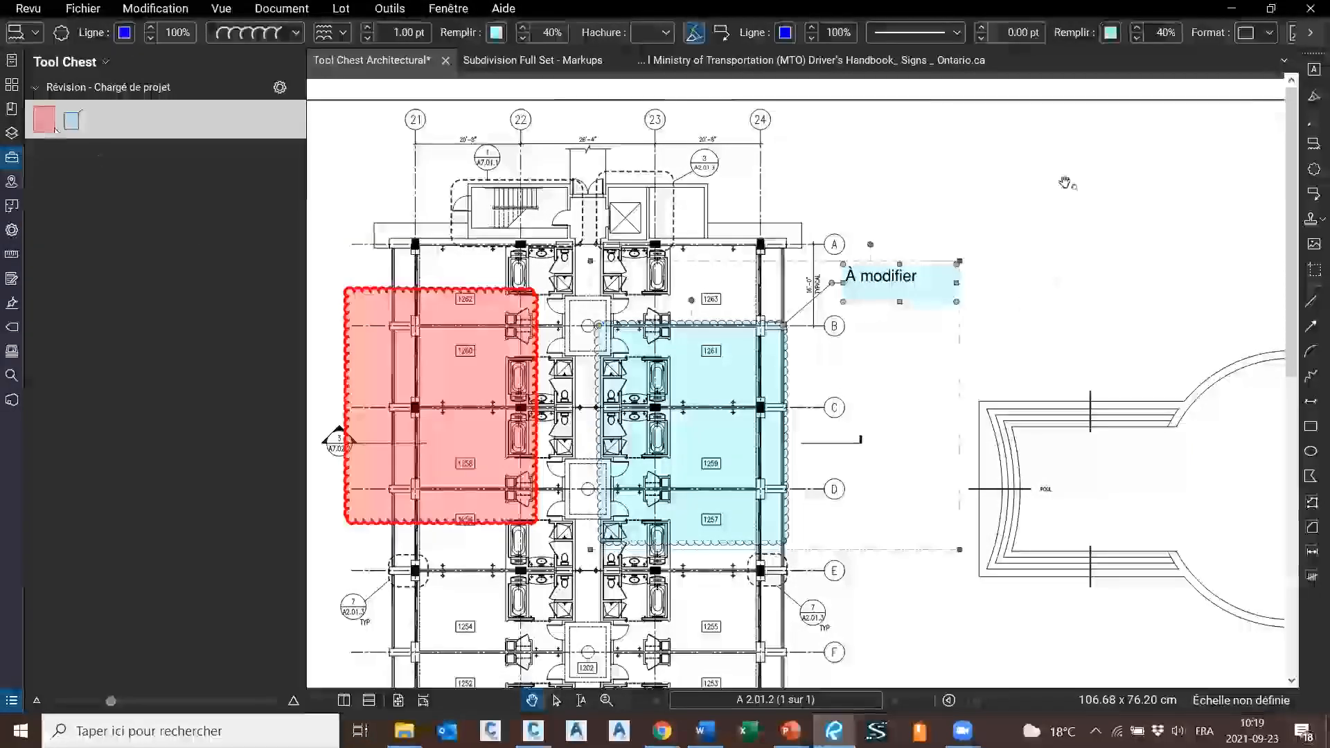
{"action": "left_click", "coordinate": [1067, 182]}
Switch the saved red cloud tool to properties mode and back to drawing mode
{"action": "right_click", "coordinate": [49, 122]}
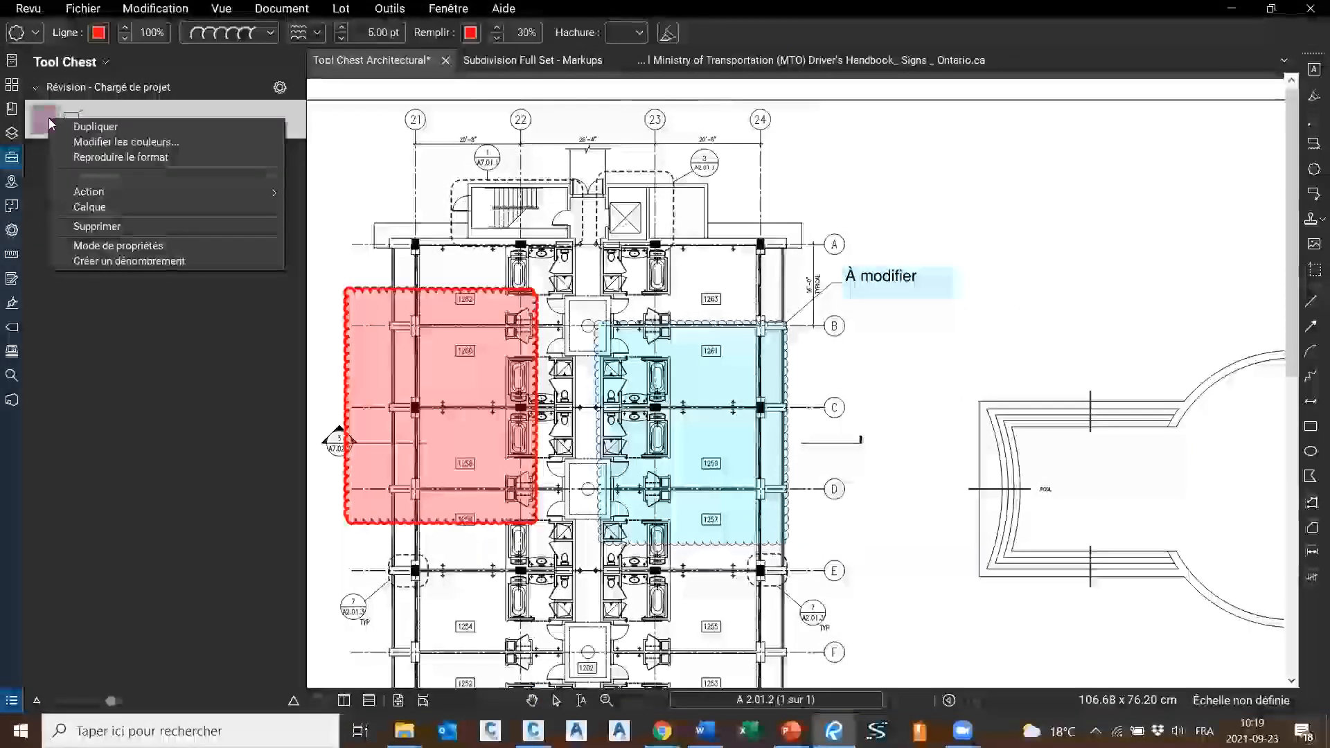
{"action": "left_click", "coordinate": [95, 247]}
{"action": "right_click", "coordinate": [47, 122]}
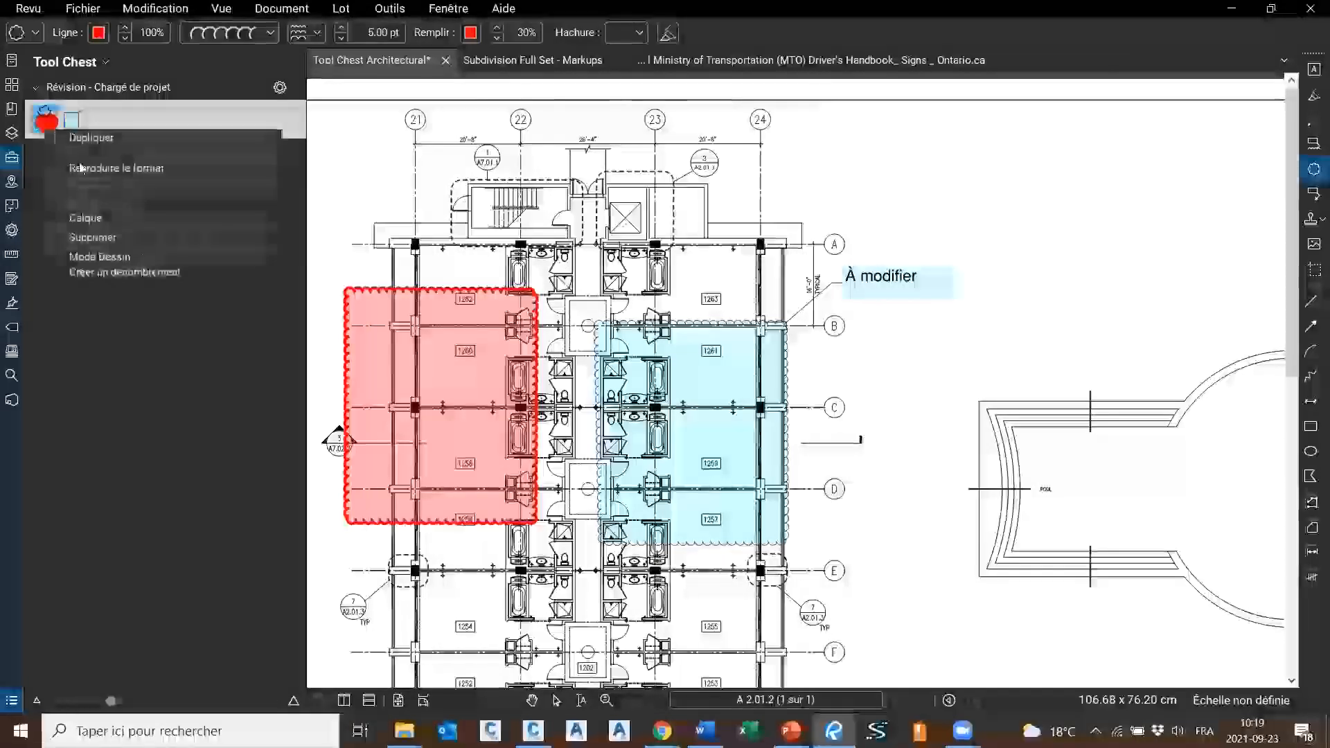
{"action": "left_click", "coordinate": [90, 257]}
Set the red cloud tool in the "Révision - Chargé de projet" set to properties mode
{"action": "right_click", "coordinate": [58, 126]}
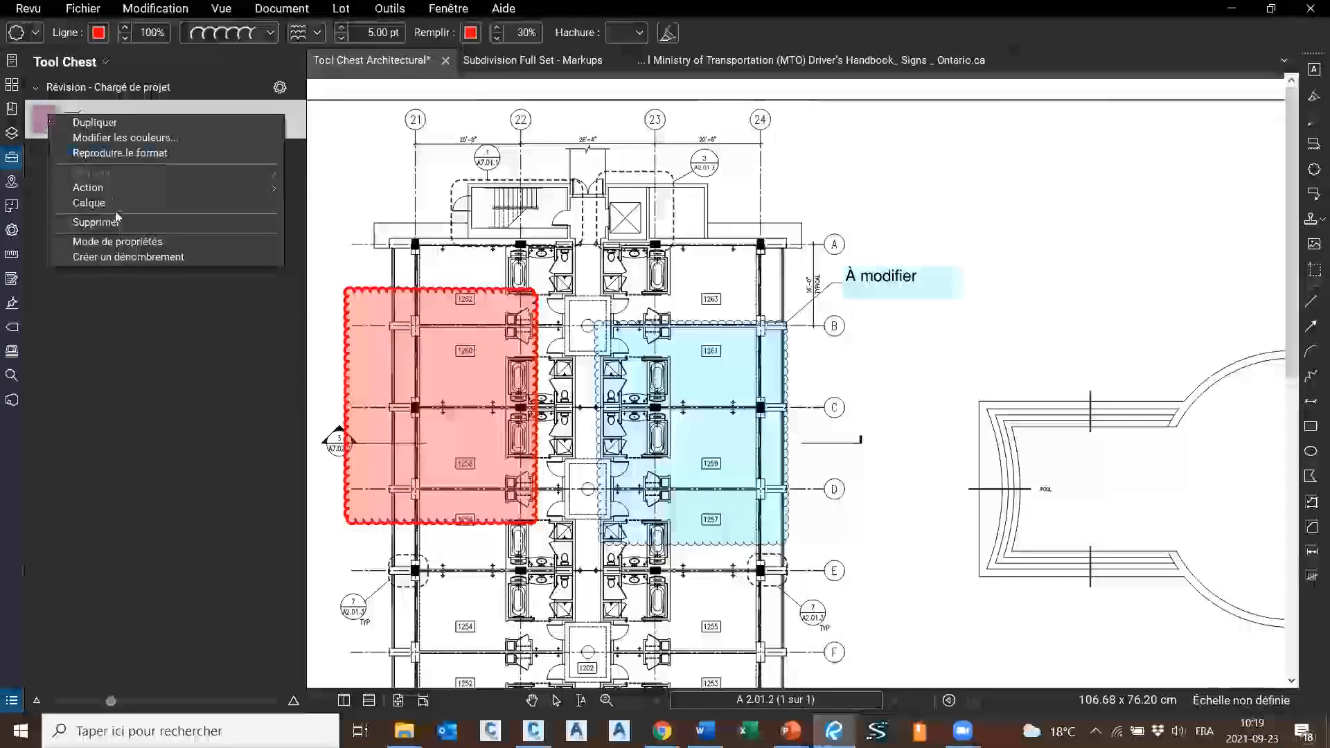
{"action": "left_click", "coordinate": [169, 247]}
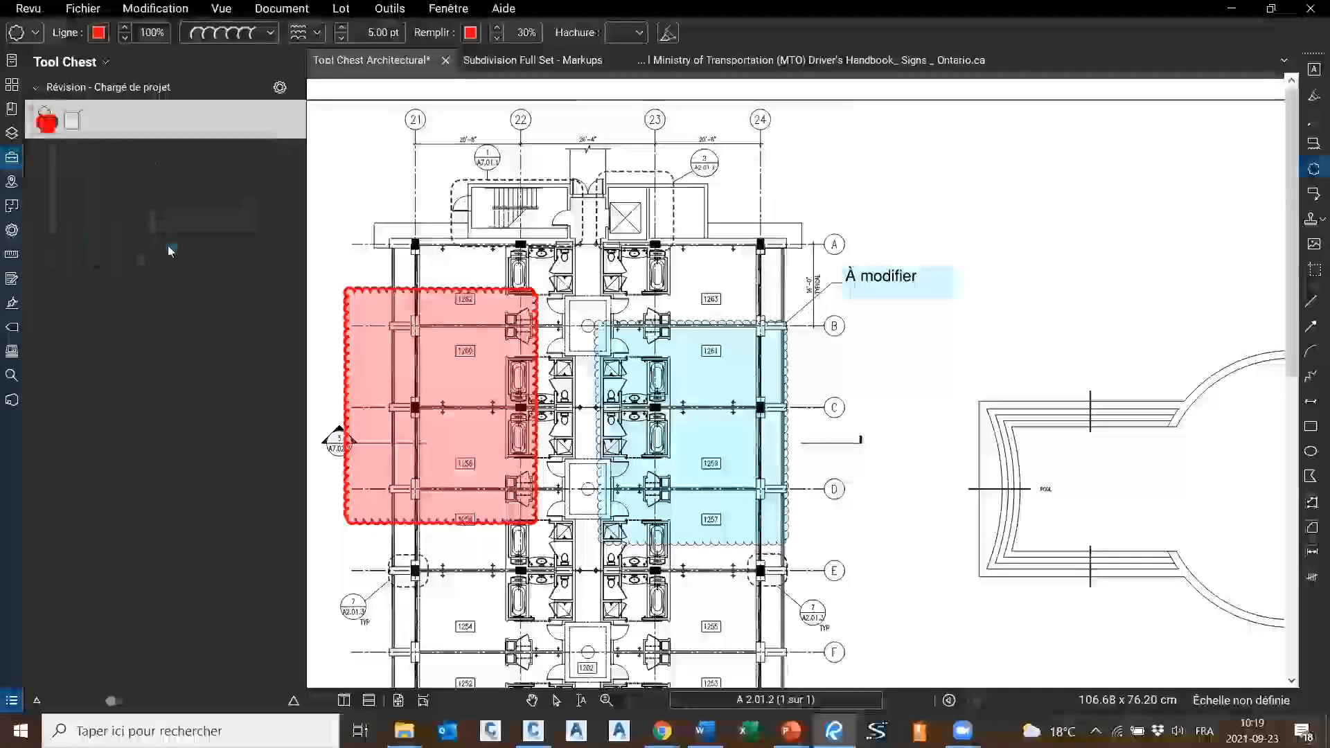
{"action": "right_click", "coordinate": [47, 126]}
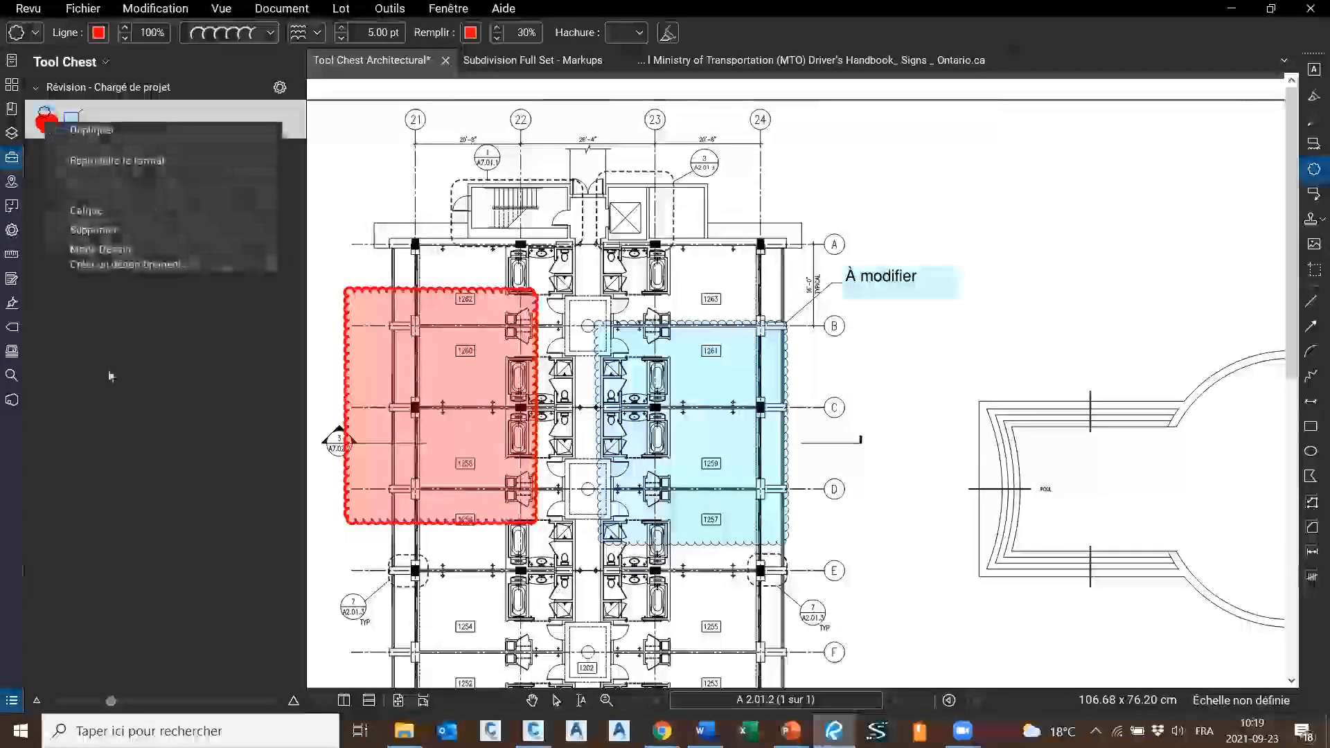
{"action": "left_click", "coordinate": [110, 376]}
Draw a six-sided cloud around the pool's rectangular end using the saved red cloud tool
{"action": "left_click", "coordinate": [45, 123]}
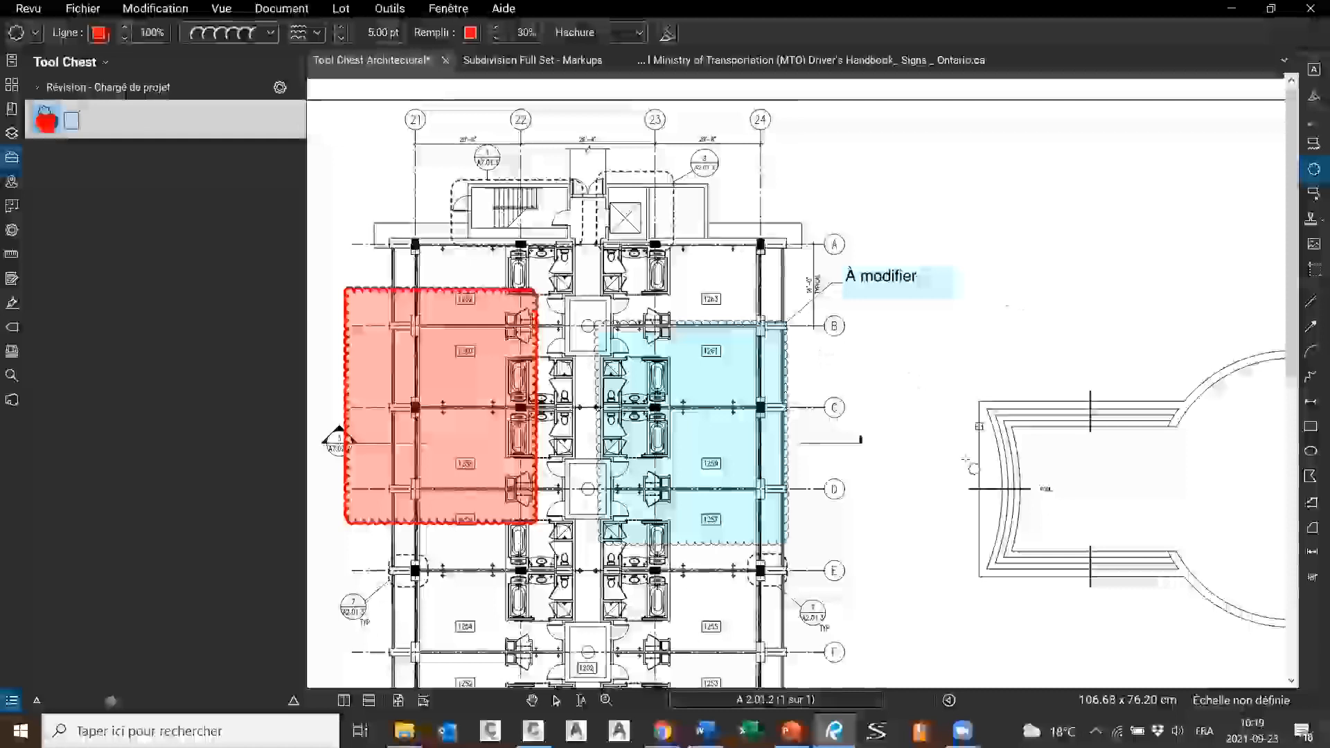
{"action": "left_click_drag", "start_coordinate": [977, 402], "coordinate": [845, 326]}
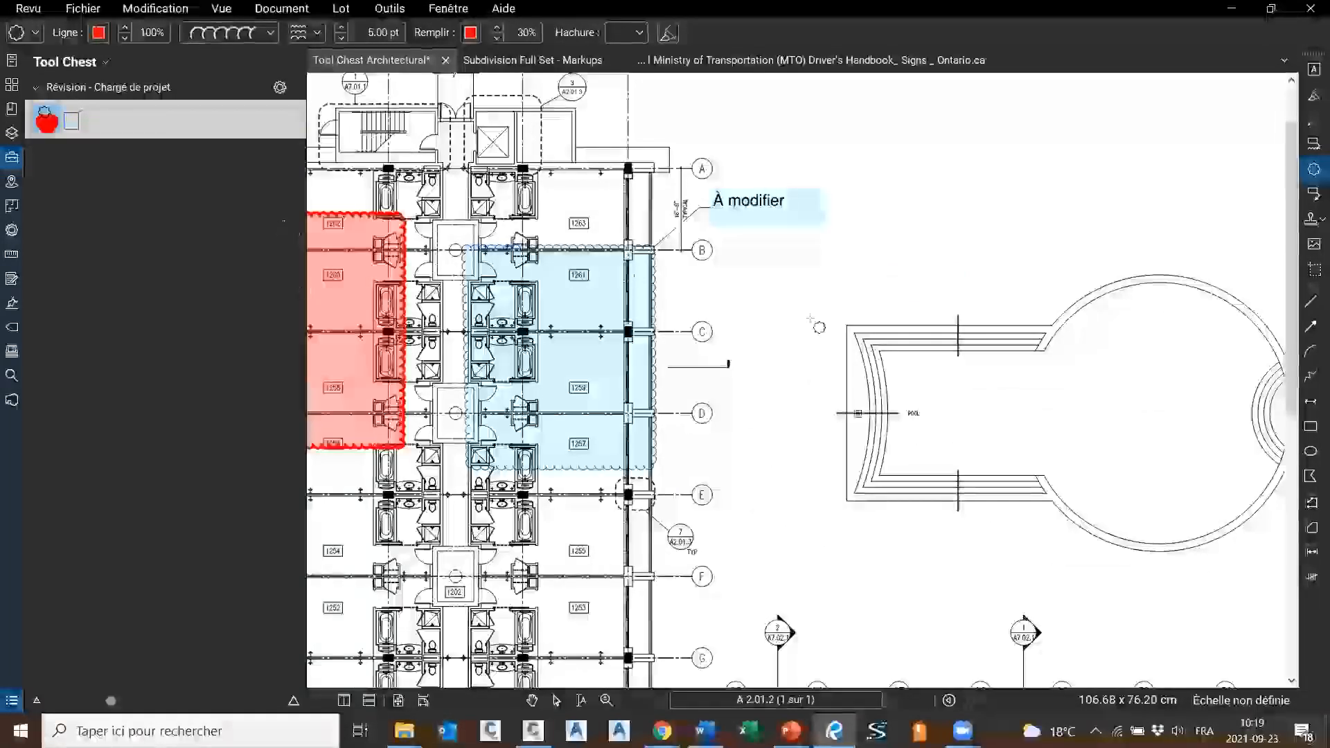
{"action": "left_click", "coordinate": [844, 578]}
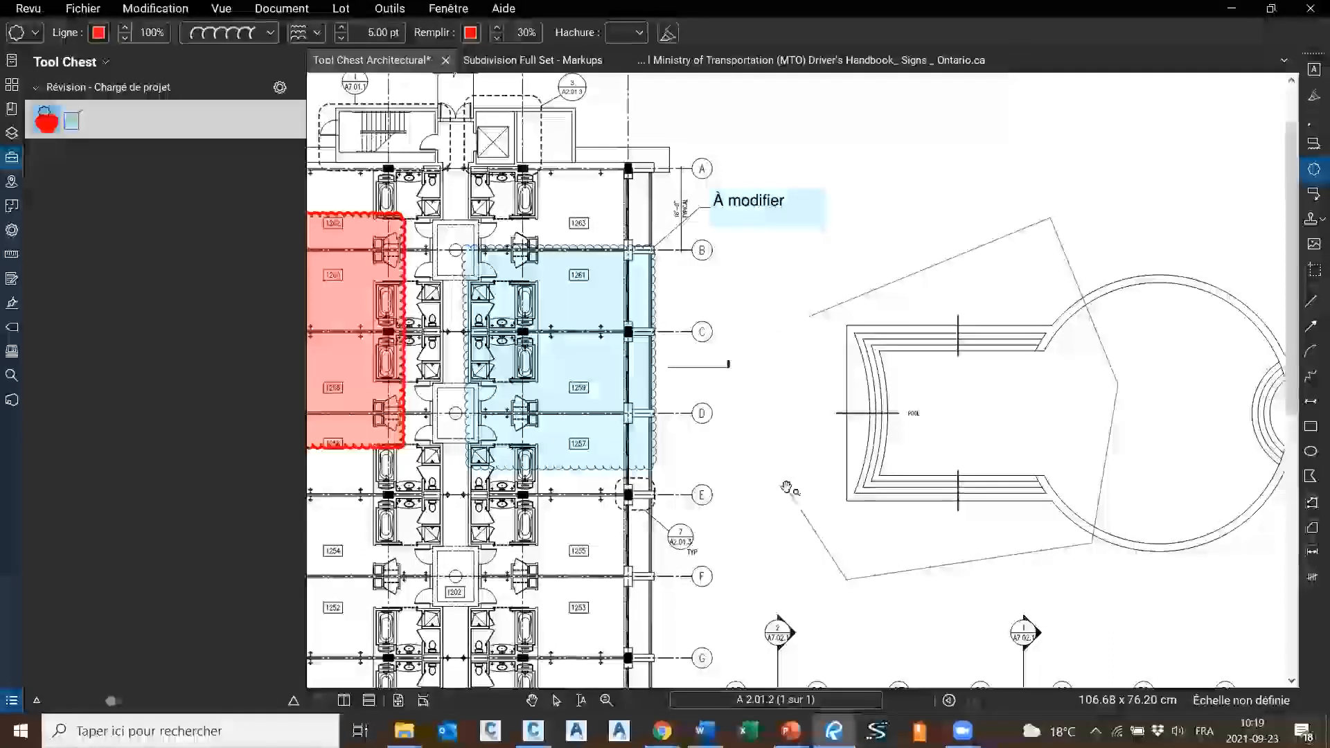
{"action": "double_click", "coordinate": [785, 486]}
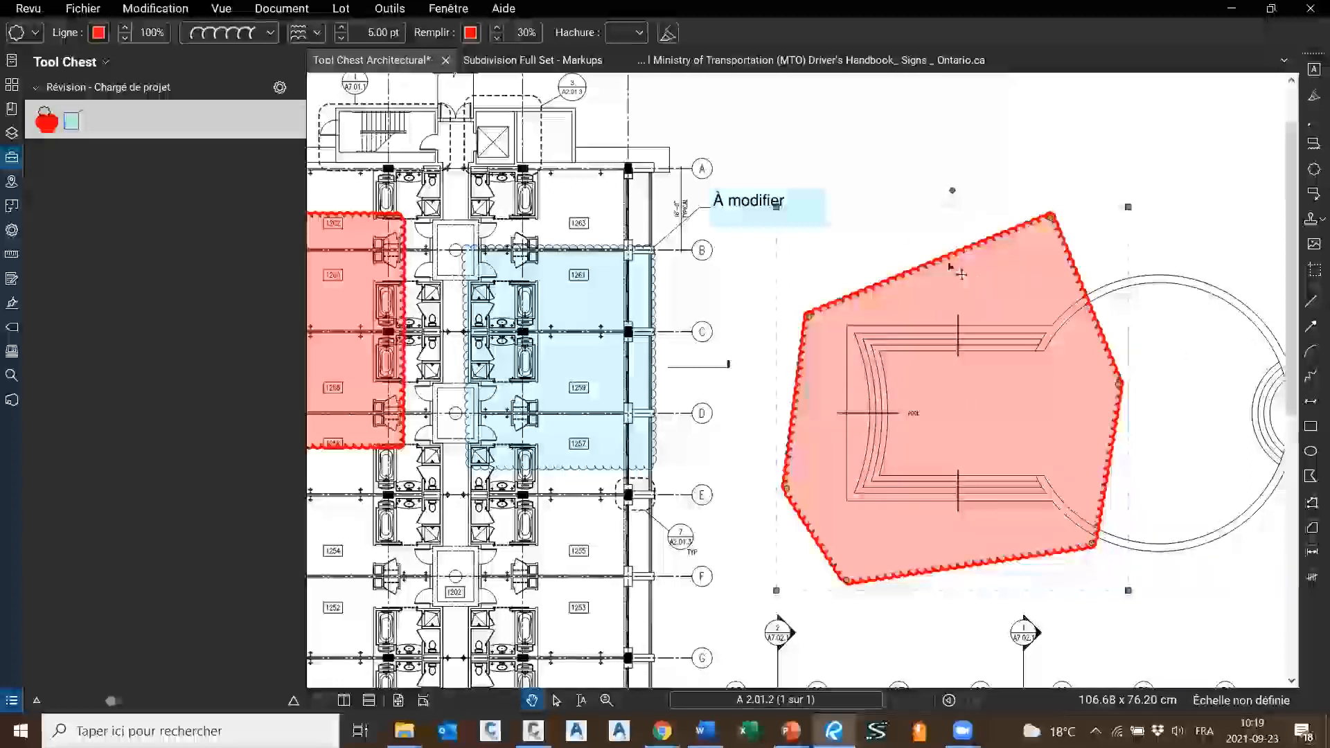
Delete the red cloud around the pool's rectangular end and clear the selection
{"action": "key", "text": "Delete"}
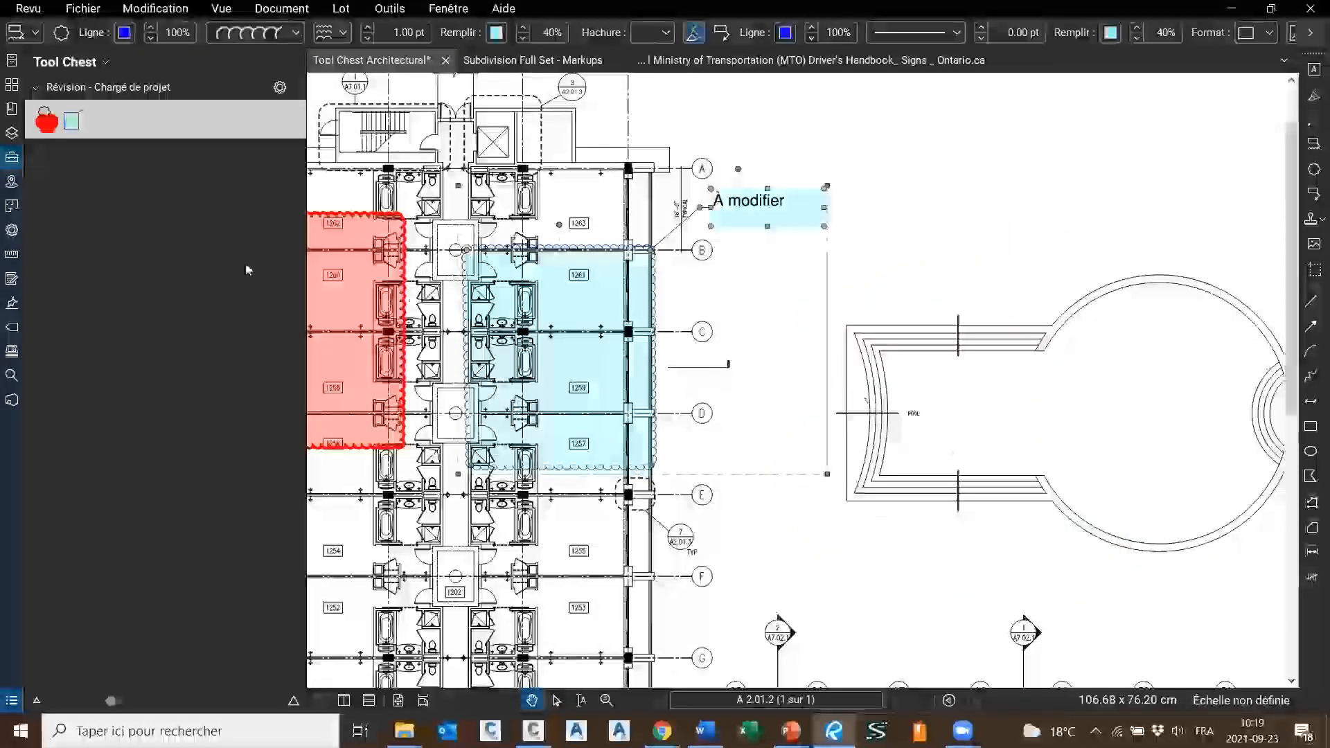
{"action": "key", "text": "Escape"}
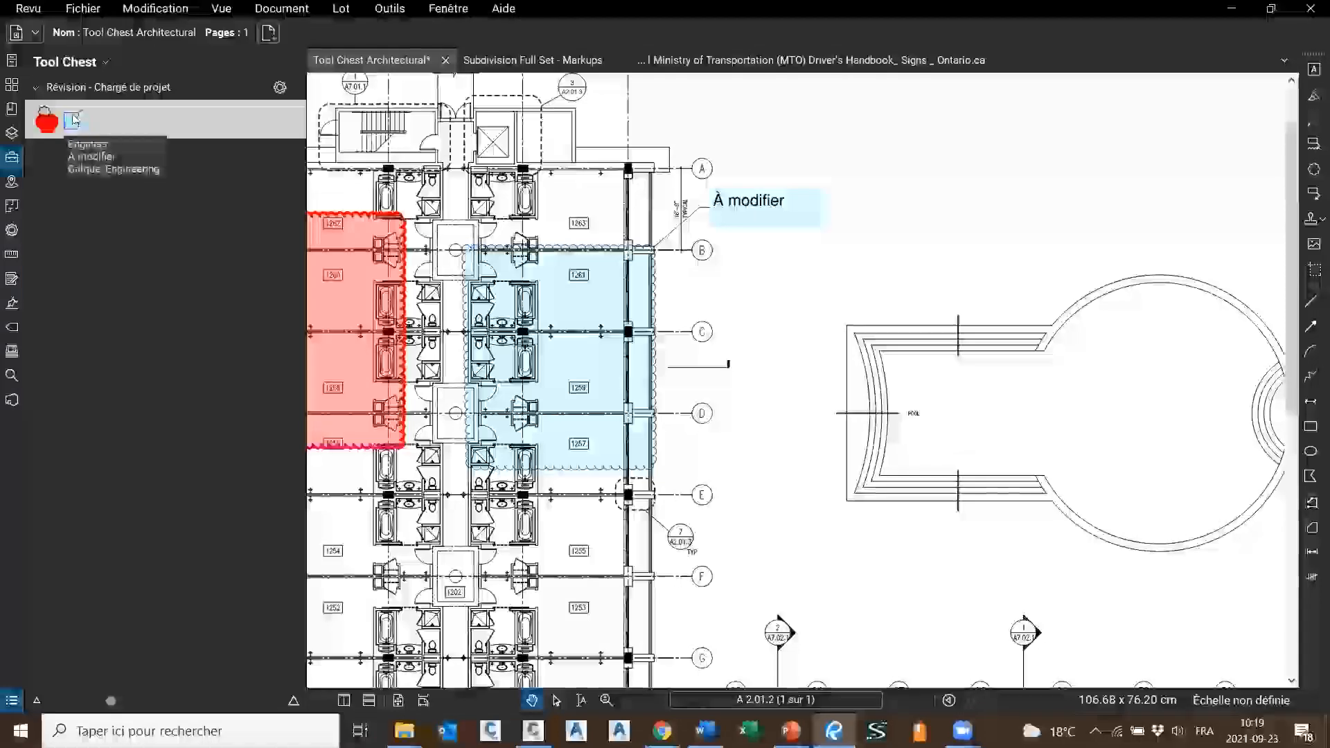
Switch the saved blue "À modifier" cloud tool in the "Révision - Chargé de projet" set to properties mode
{"action": "left_click", "coordinate": [76, 121]}
{"action": "key", "text": "Escape"}
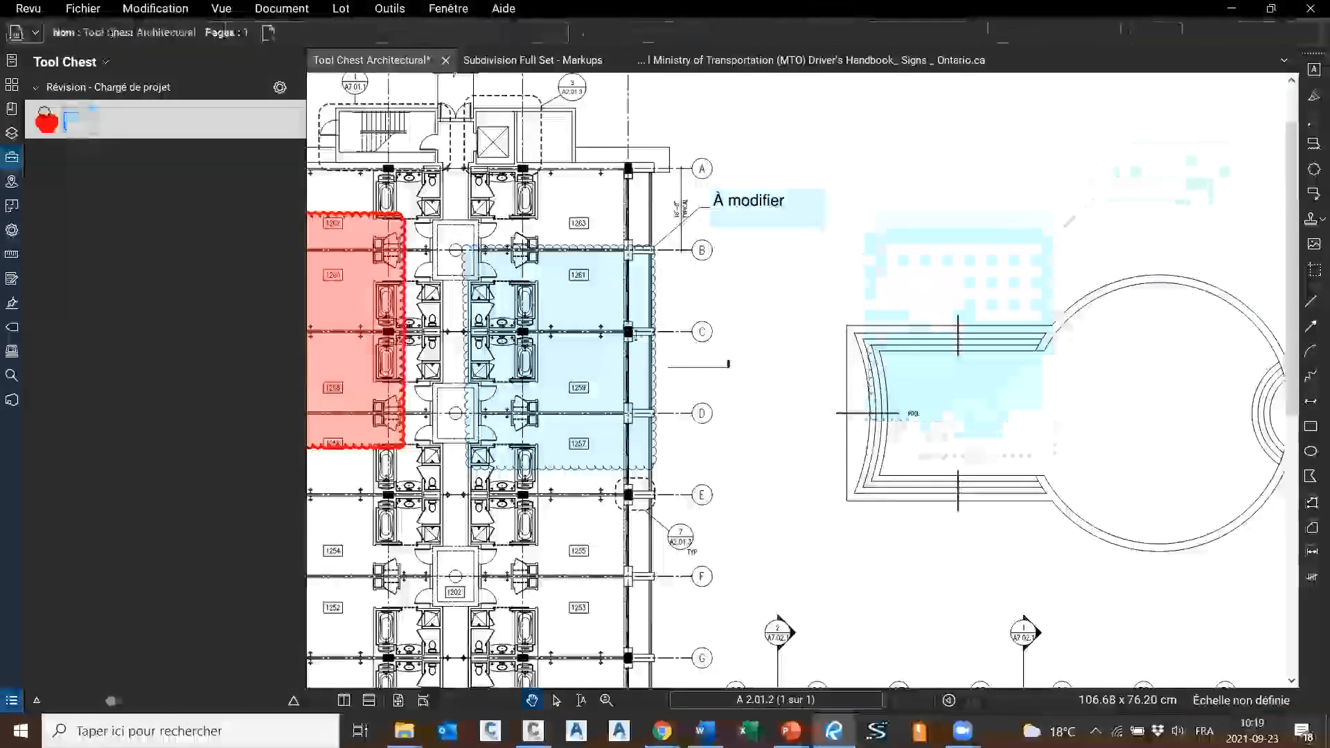
{"action": "right_click", "coordinate": [76, 113]}
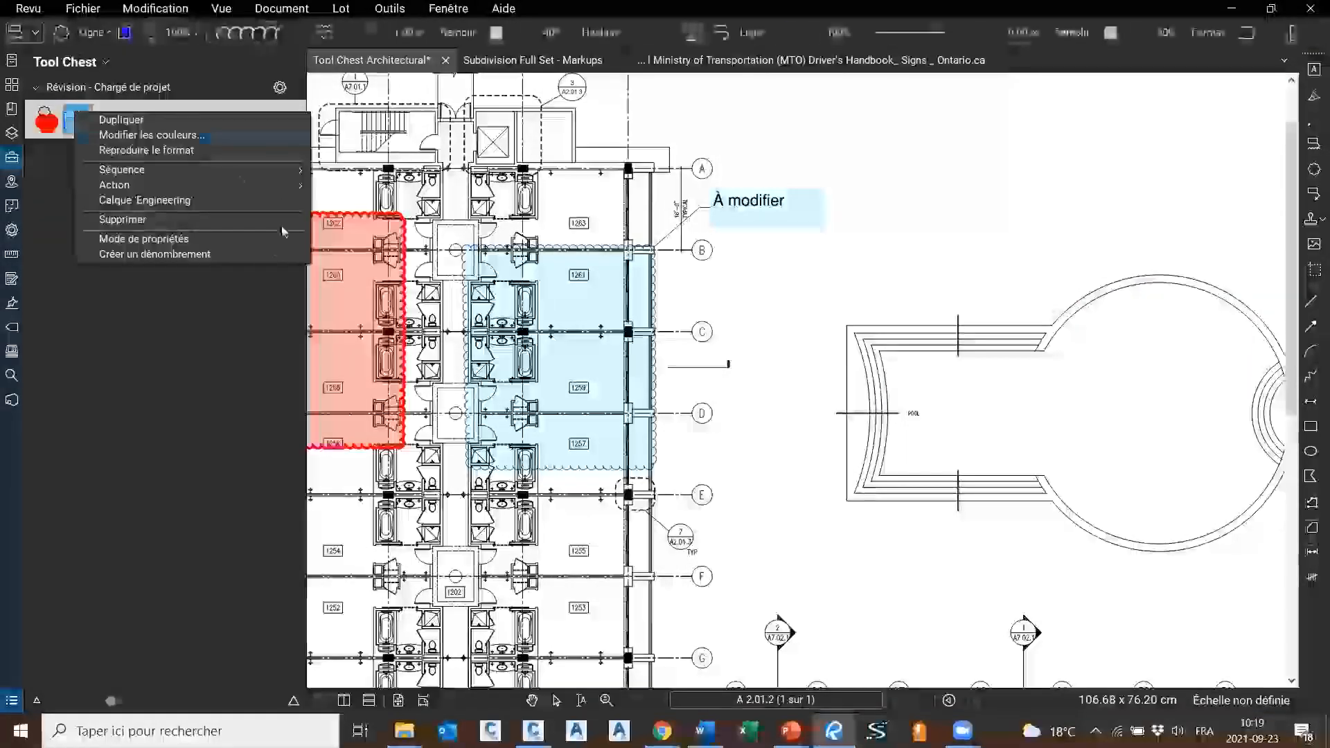
{"action": "left_click", "coordinate": [221, 238]}
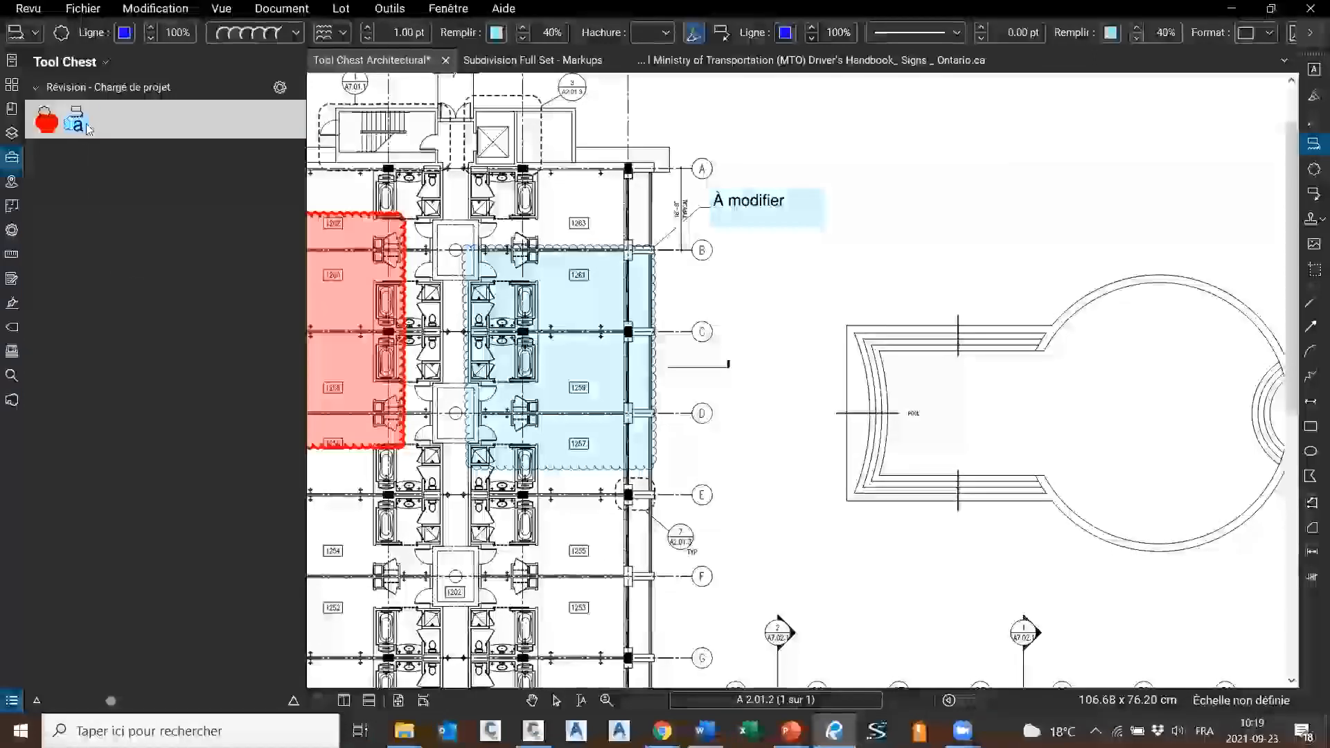
{"action": "right_click", "coordinate": [88, 126]}
{"action": "left_click", "coordinate": [208, 252]}
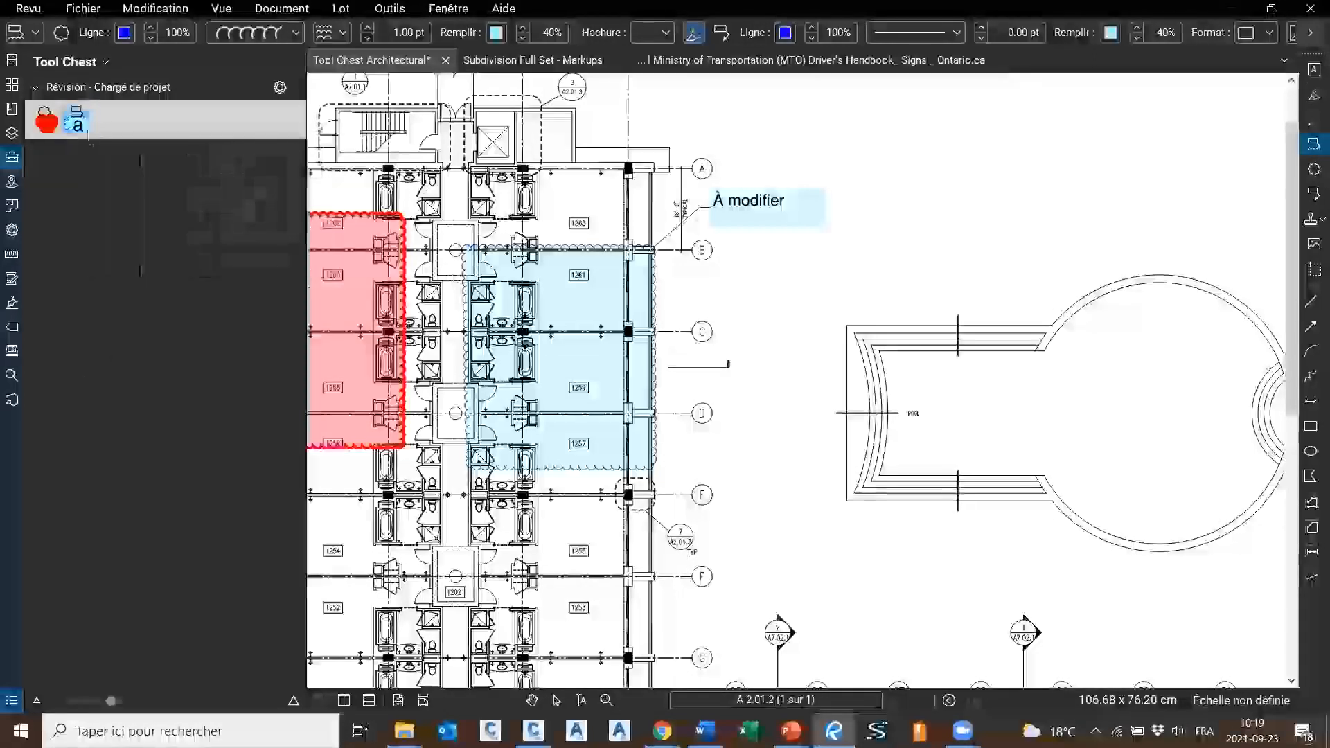
Draw a six-sided blue Nuage+ around the pool's rectangular end using the saved tool, placing its callout text box above the pool
{"action": "left_click", "coordinate": [77, 124]}
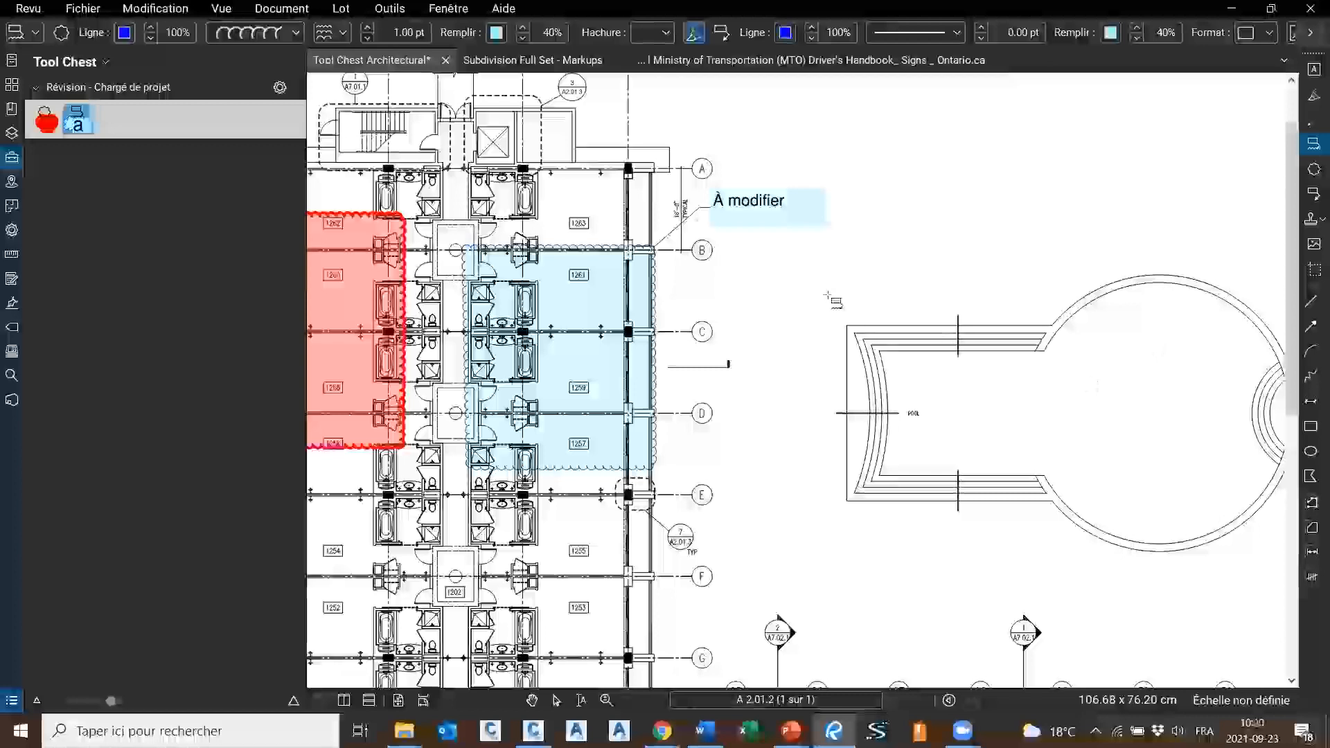
{"action": "left_click", "coordinate": [1011, 244]}
{"action": "left_click", "coordinate": [1212, 351]}
{"action": "left_click", "coordinate": [1168, 471]}
{"action": "left_click", "coordinate": [821, 562]}
{"action": "double_click", "coordinate": [776, 365]}
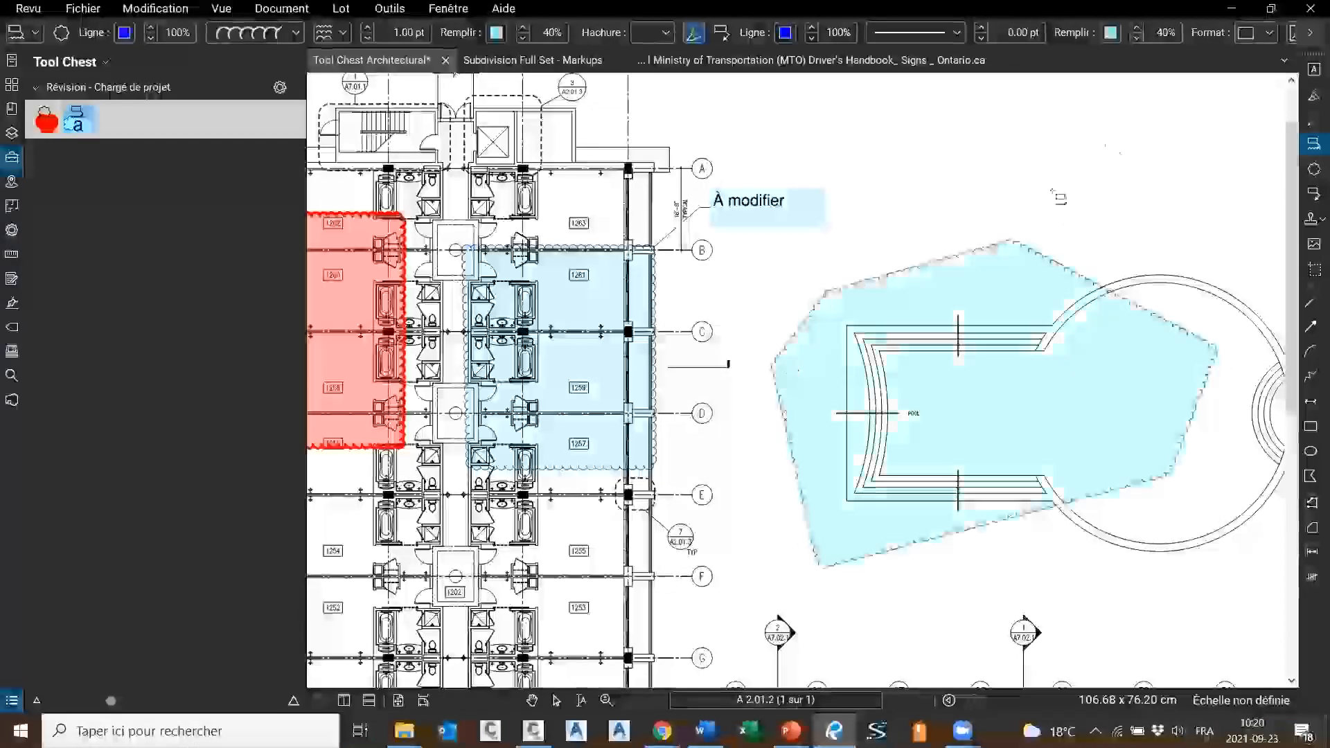
{"action": "left_click", "coordinate": [1094, 149]}
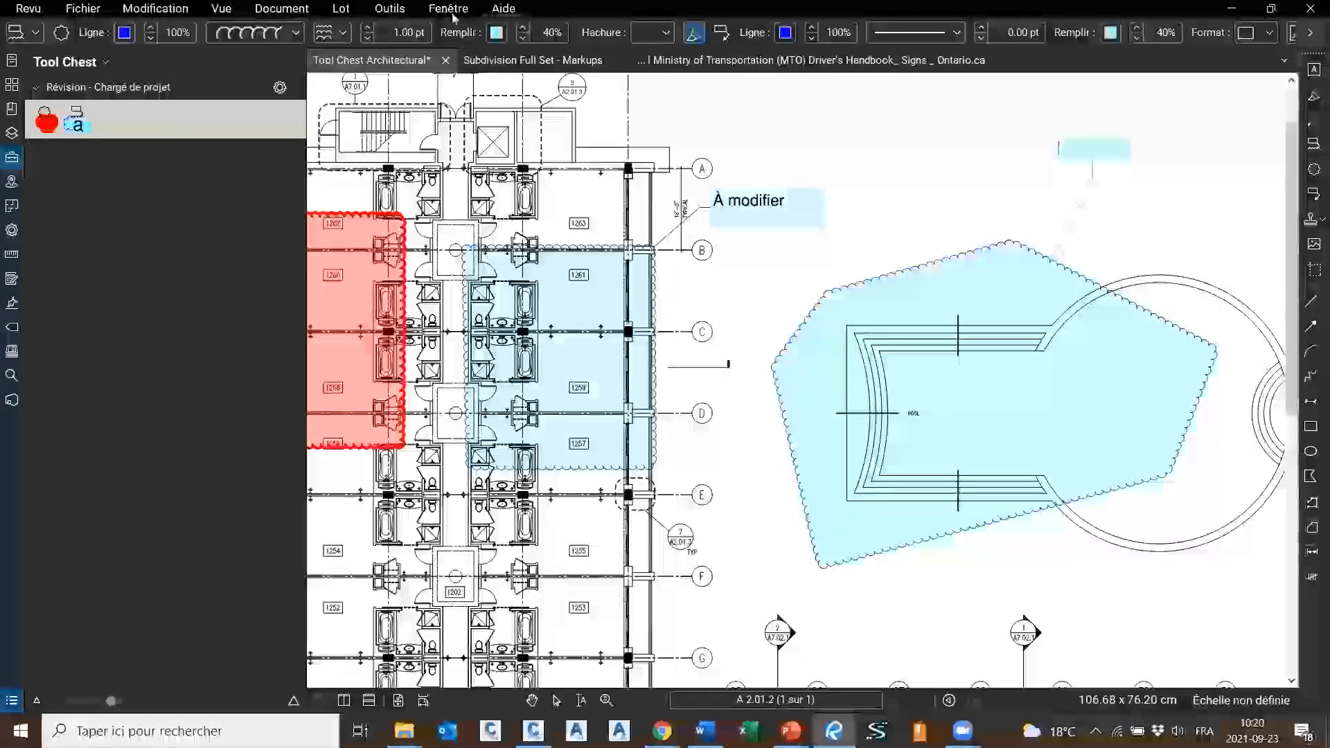
{"action": "left_click", "coordinate": [390, 9]}
{"action": "mouse_move", "coordinate": [423, 30]}
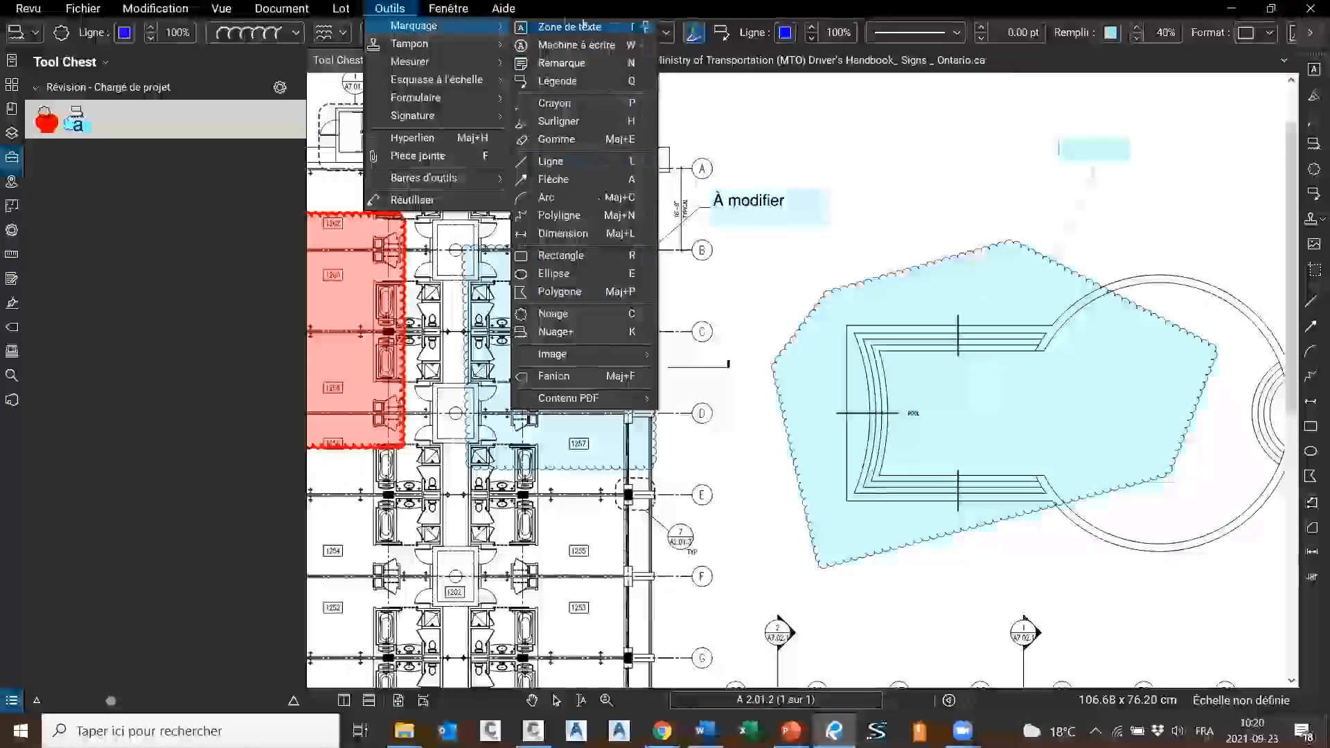
{"action": "left_click", "coordinate": [390, 8]}
{"action": "left_click", "coordinate": [389, 8]}
{"action": "mouse_move", "coordinate": [406, 68]}
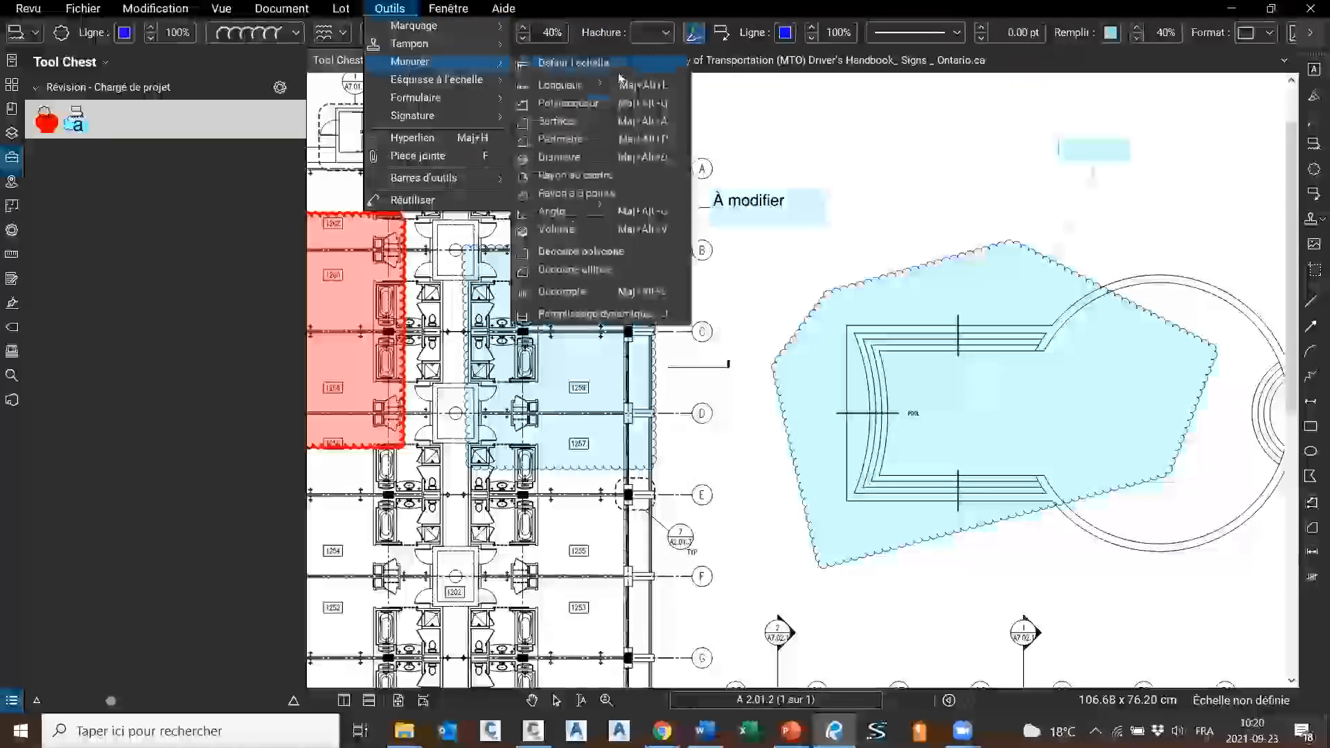
{"action": "left_click", "coordinate": [621, 255]}
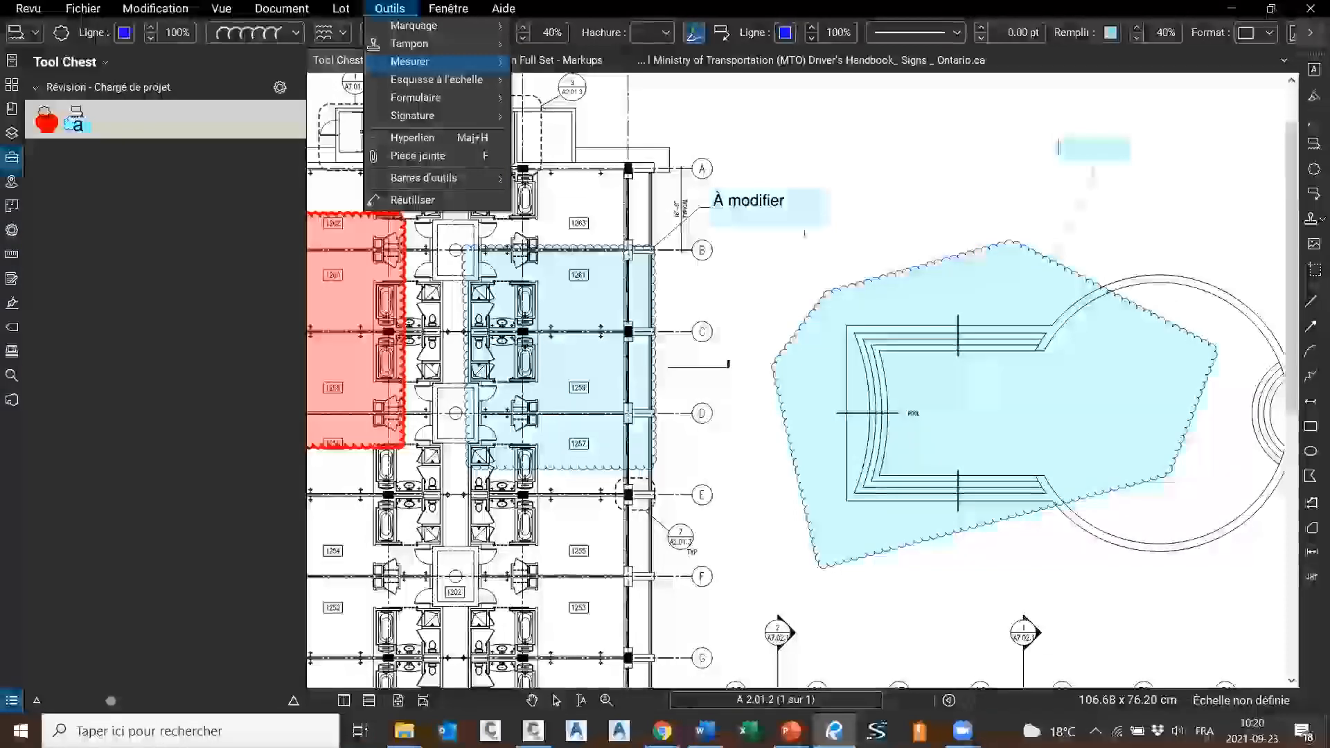
{"action": "left_click", "coordinate": [391, 12]}
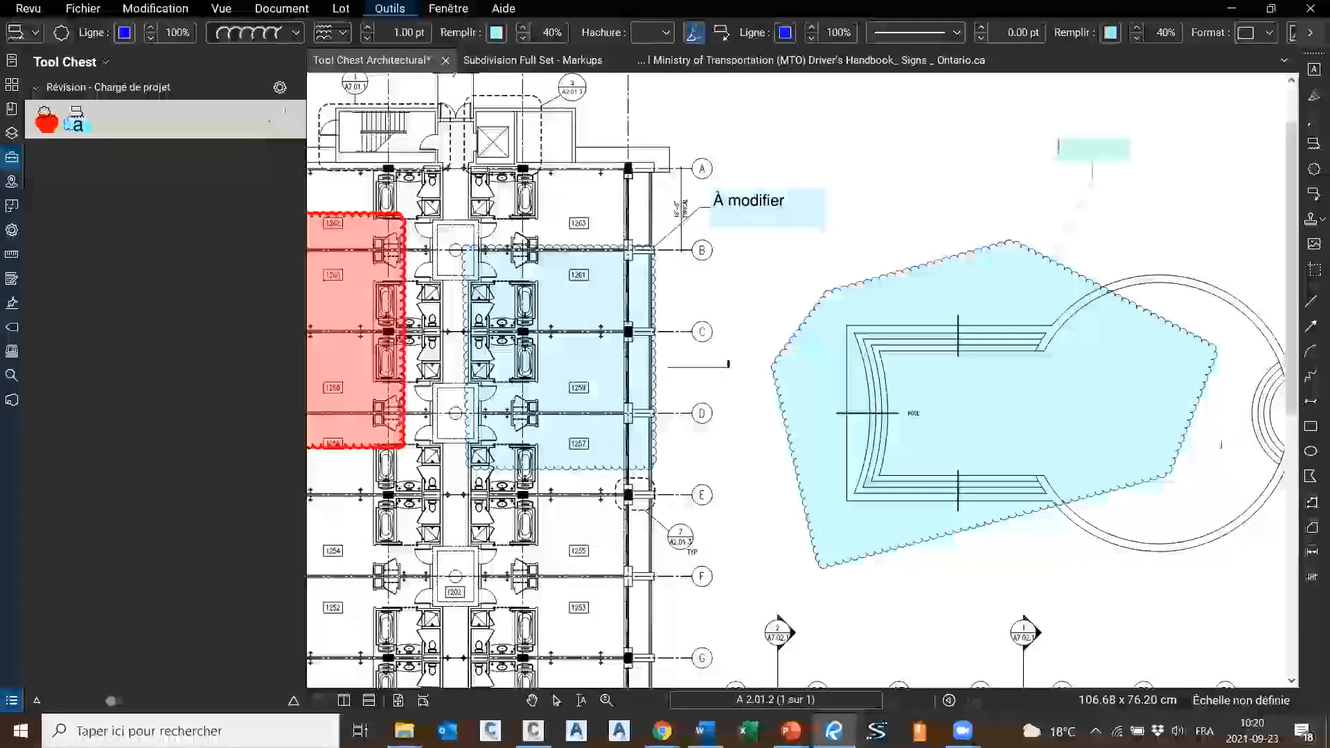
Delete the blue cloud around the pool, the blue "À modifier" cloud and the red cloud over the building's units
{"action": "left_click", "coordinate": [883, 271]}
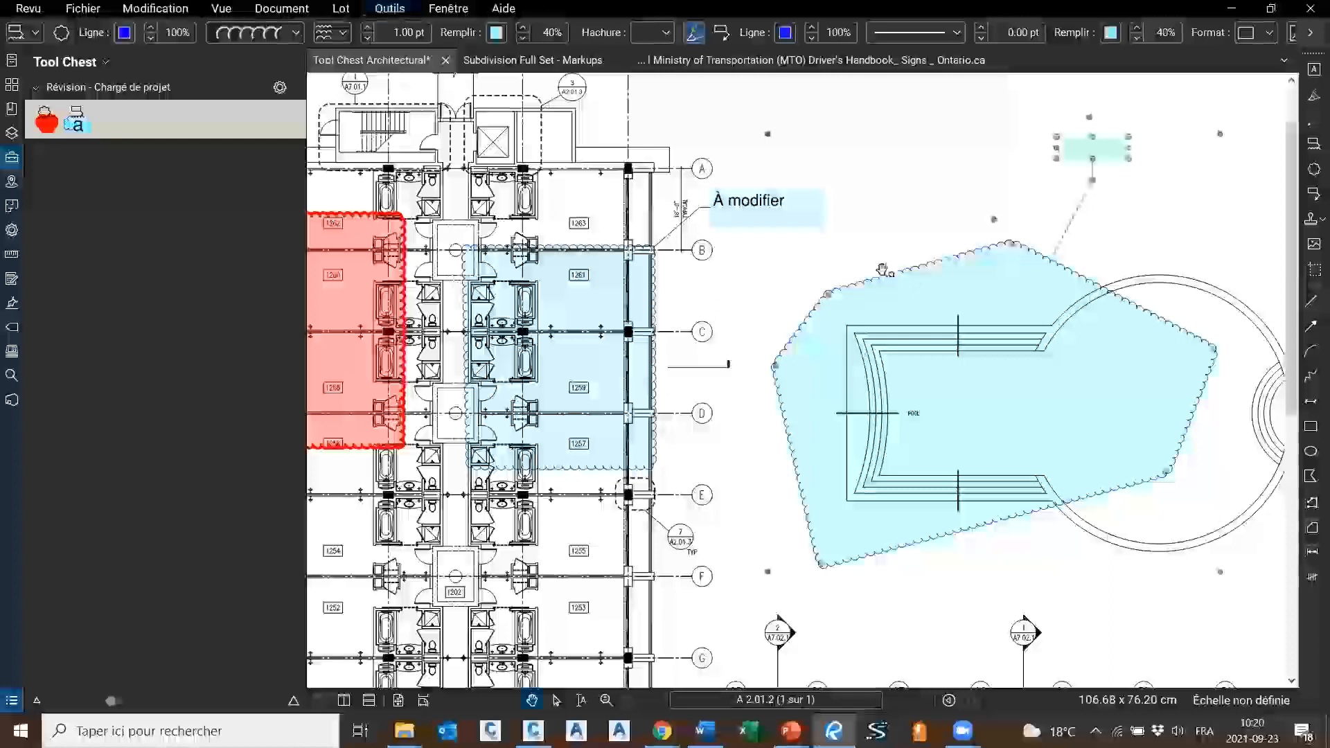
{"action": "key", "text": "Delete"}
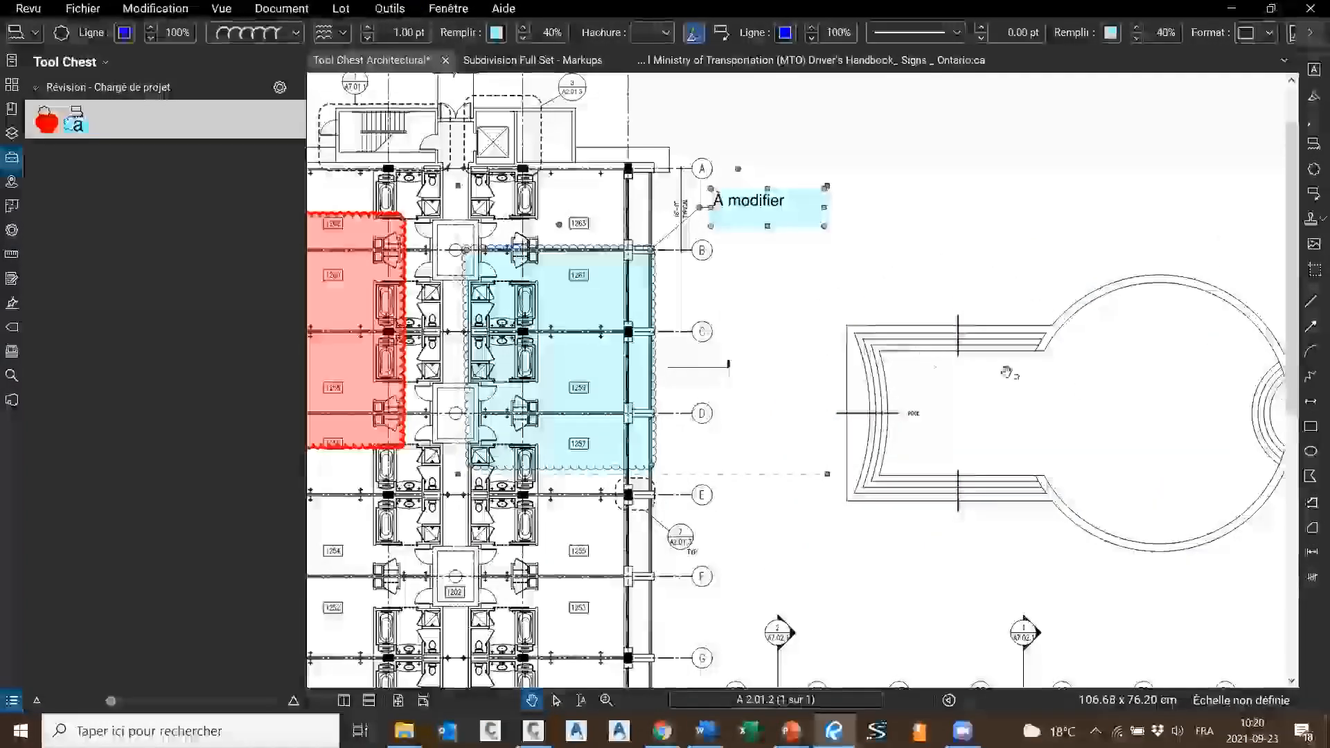
{"action": "left_click_drag", "start_coordinate": [1039, 244], "coordinate": [1292, 243]}
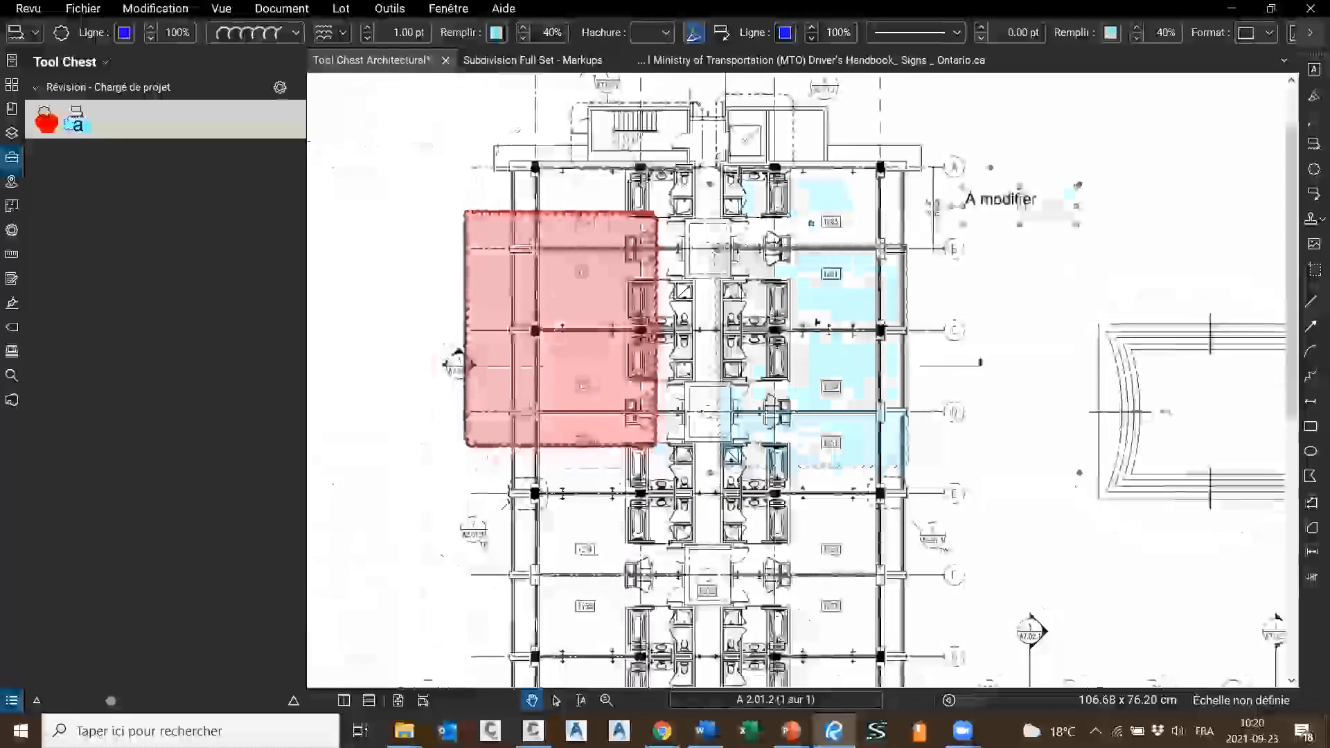
{"action": "key", "text": "Delete"}
{"action": "left_click", "coordinate": [543, 248]}
{"action": "key", "text": "Delete"}
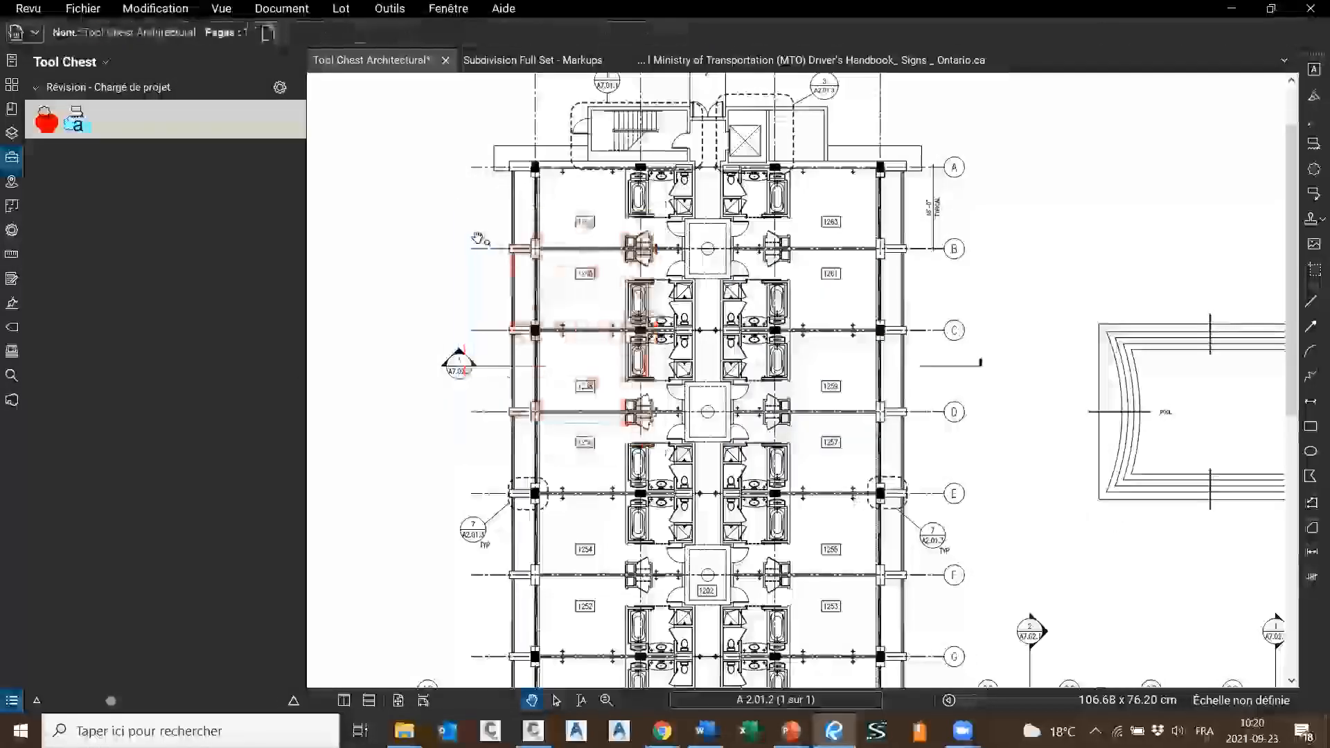
Show the Quantities Measurements tool set in the Tool Chest alongside "Révision - Chargé de projet" and expand it
{"action": "left_click", "coordinate": [104, 62]}
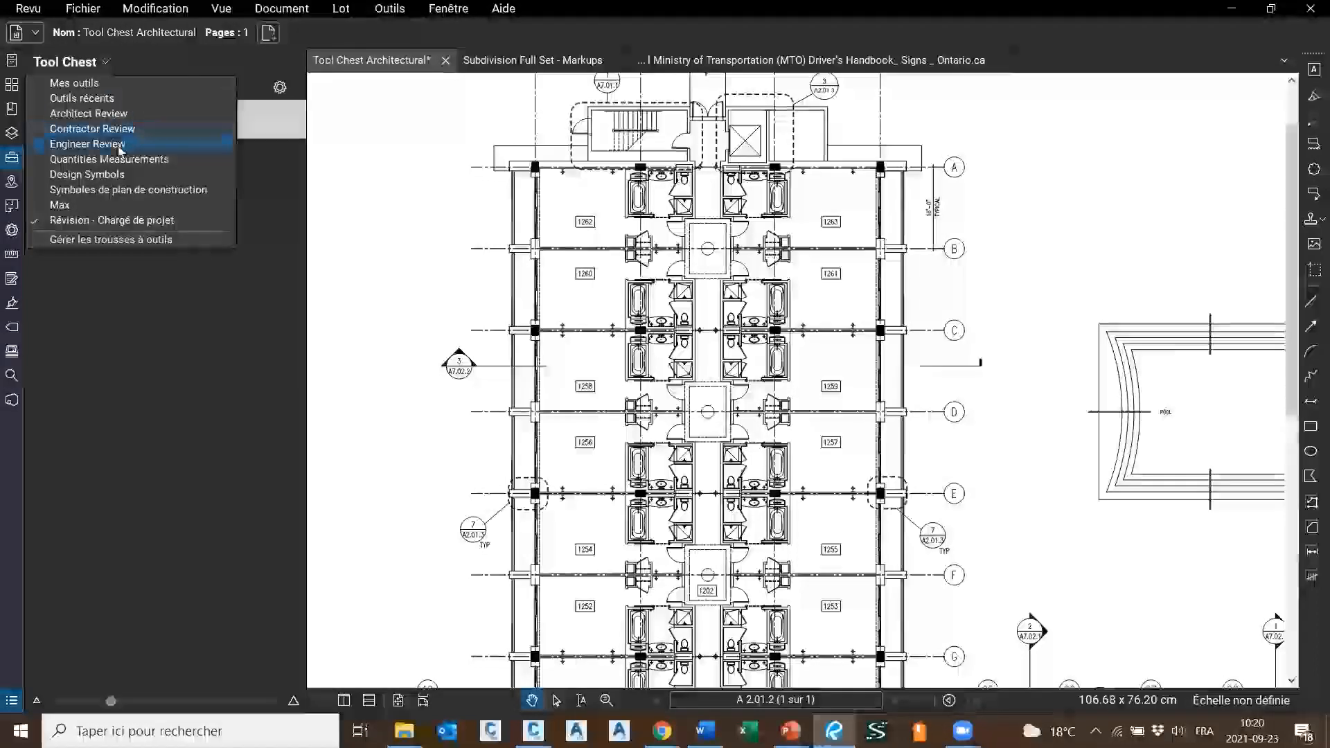
{"action": "left_click", "coordinate": [153, 191]}
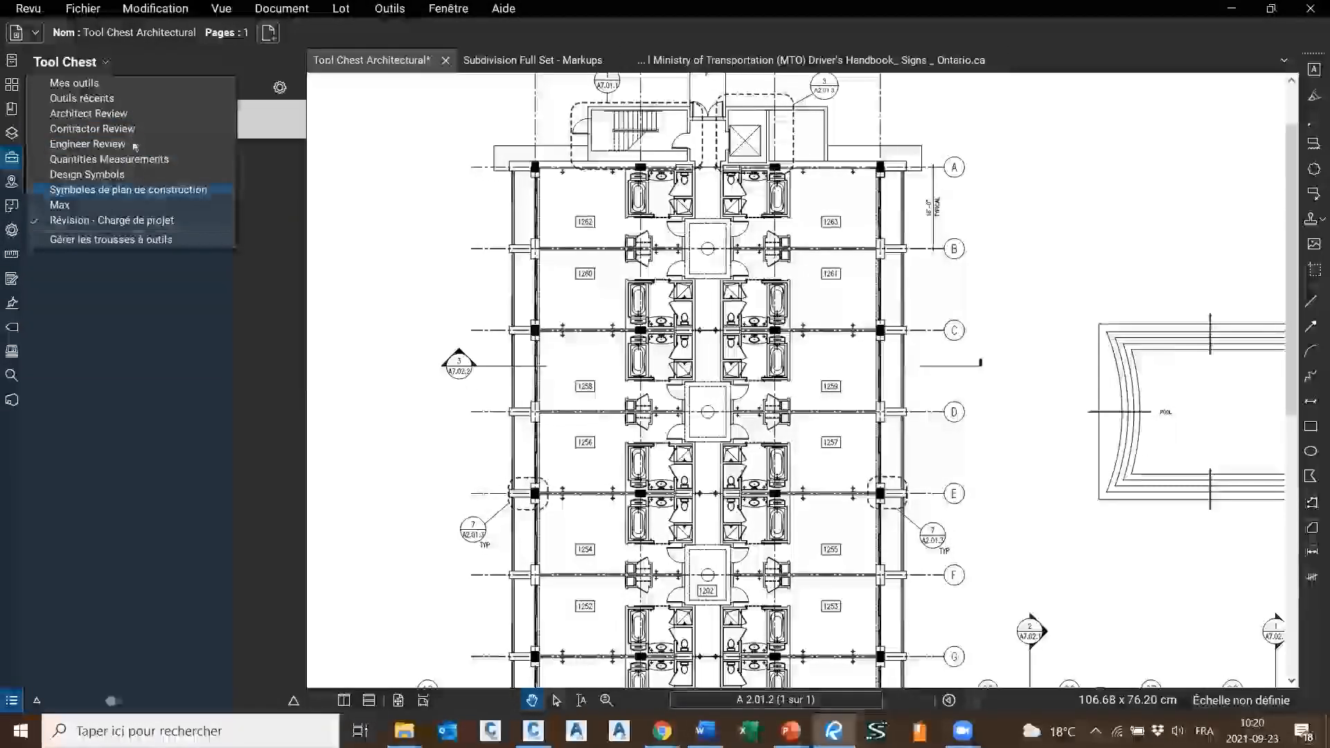
{"action": "left_click", "coordinate": [111, 221]}
{"action": "left_click", "coordinate": [104, 64]}
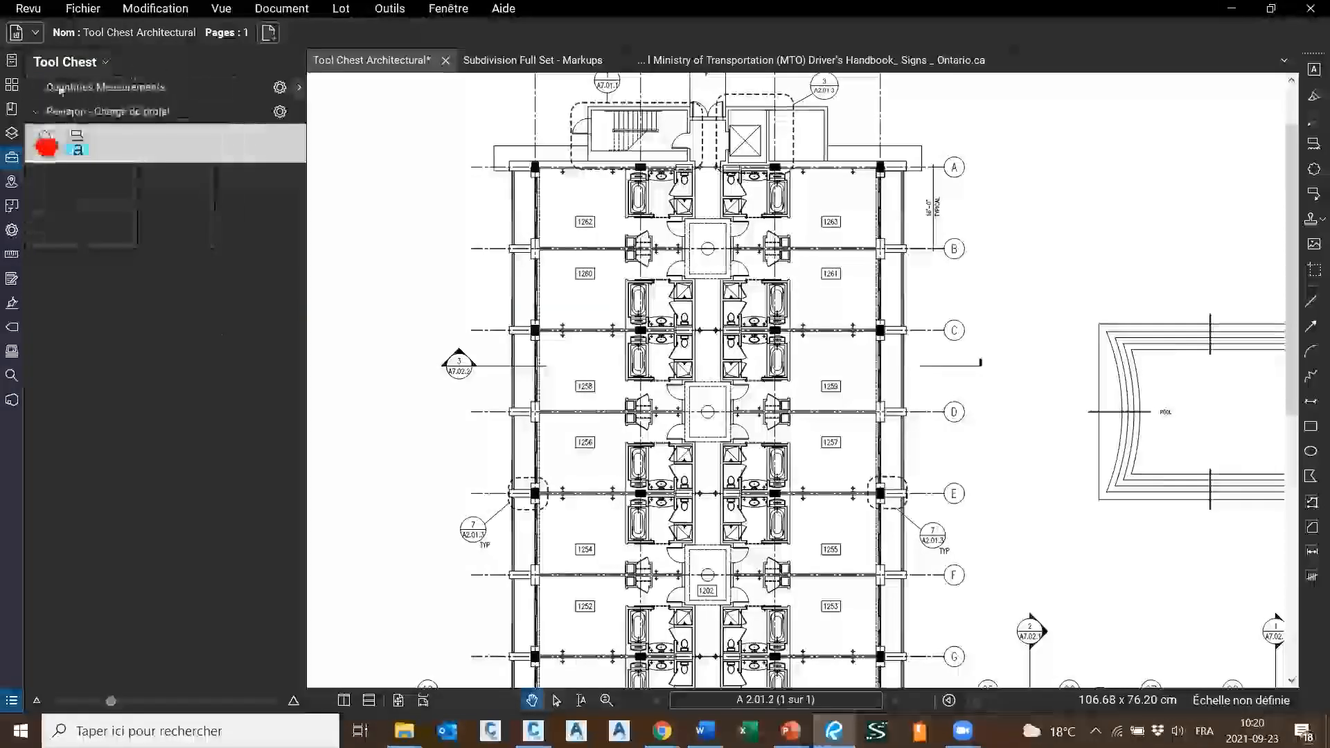
{"action": "left_click", "coordinate": [36, 88]}
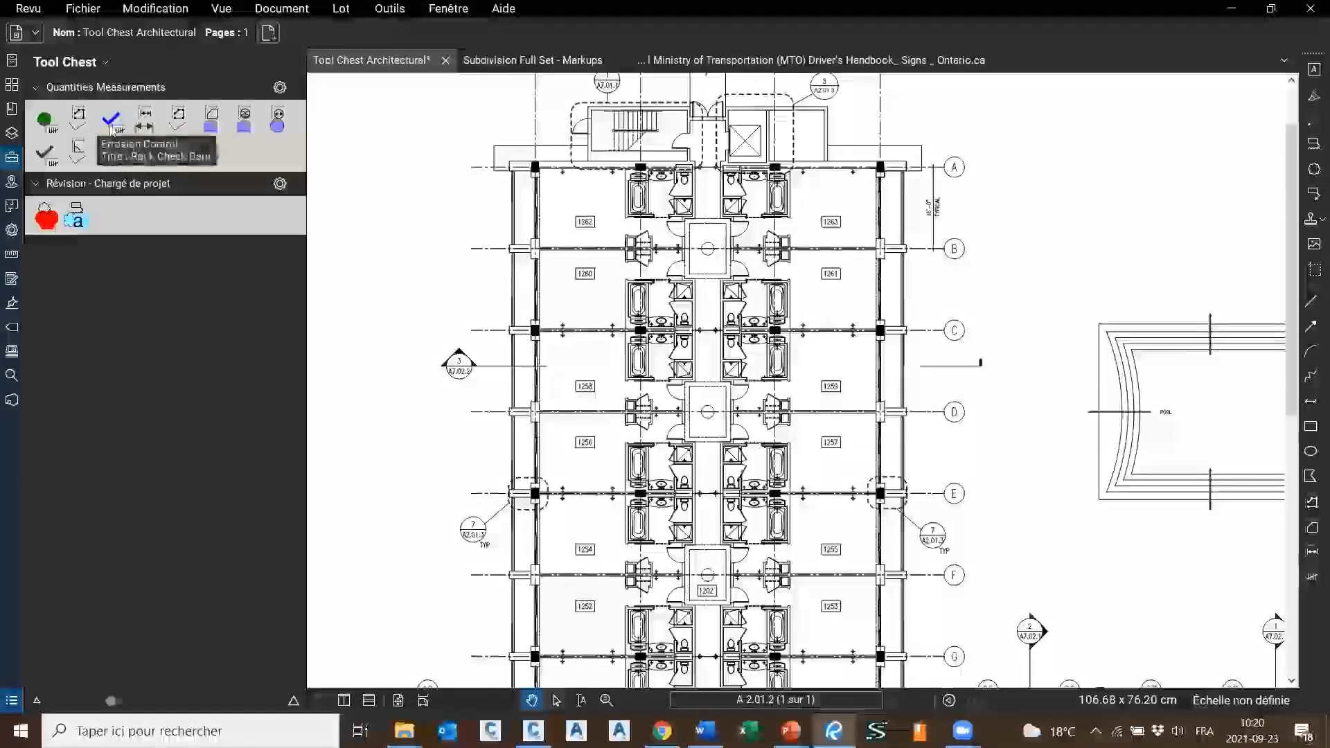
Copy the blue Erosion Control check-mark tool from Quantities Measurements into the "Révision - Chargé de projet" set
{"action": "left_click", "coordinate": [104, 125]}
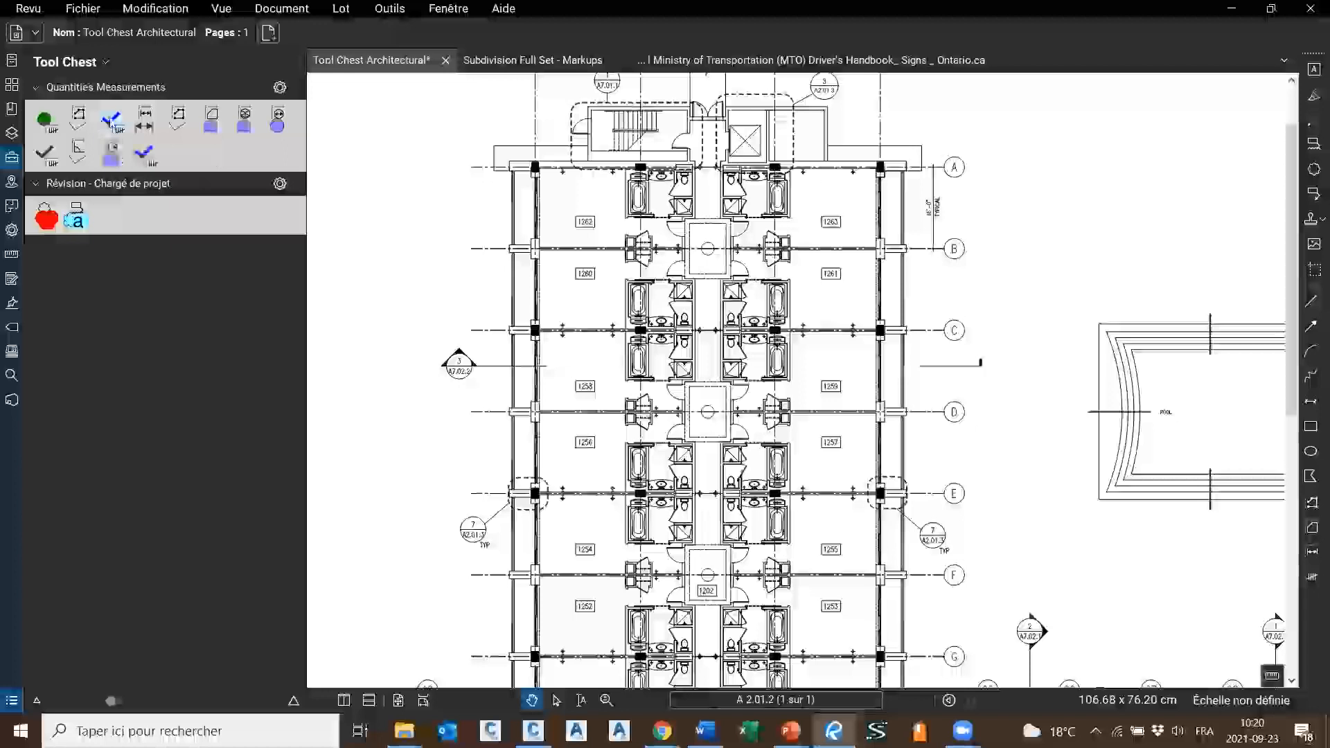
{"action": "left_click_drag", "start_coordinate": [129, 112], "coordinate": [111, 229]}
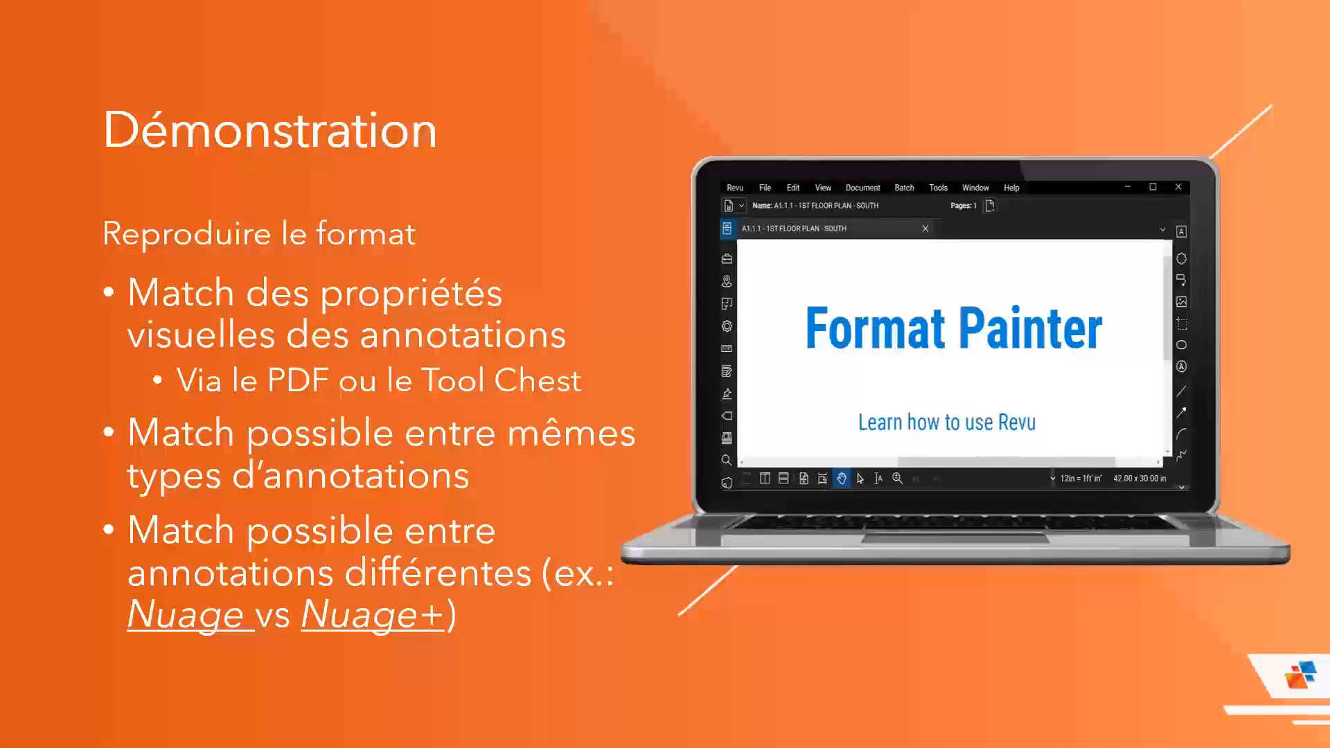
Switch back to Revu and draw a five-sided cloud between the building's units and the pool using the saved red cloud tool
{"action": "key", "text": "alt+Tab"}
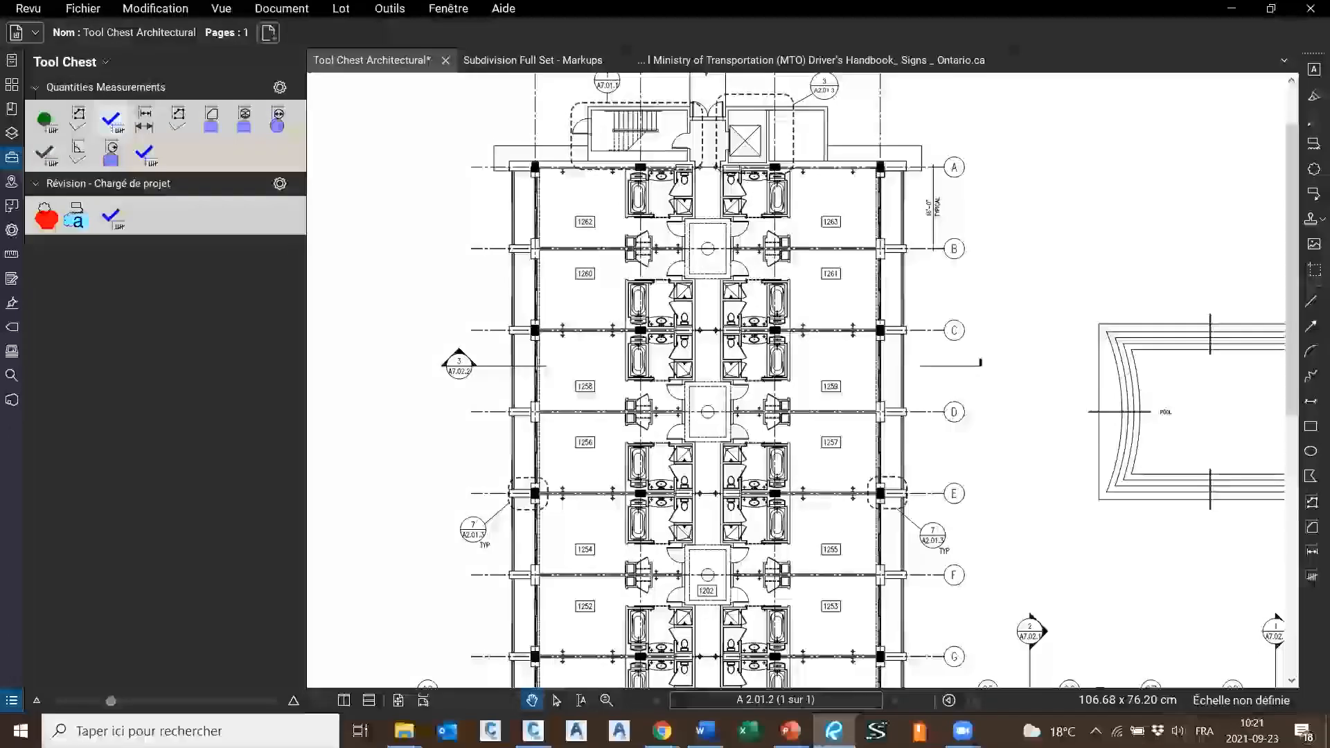
{"action": "left_click", "coordinate": [47, 218]}
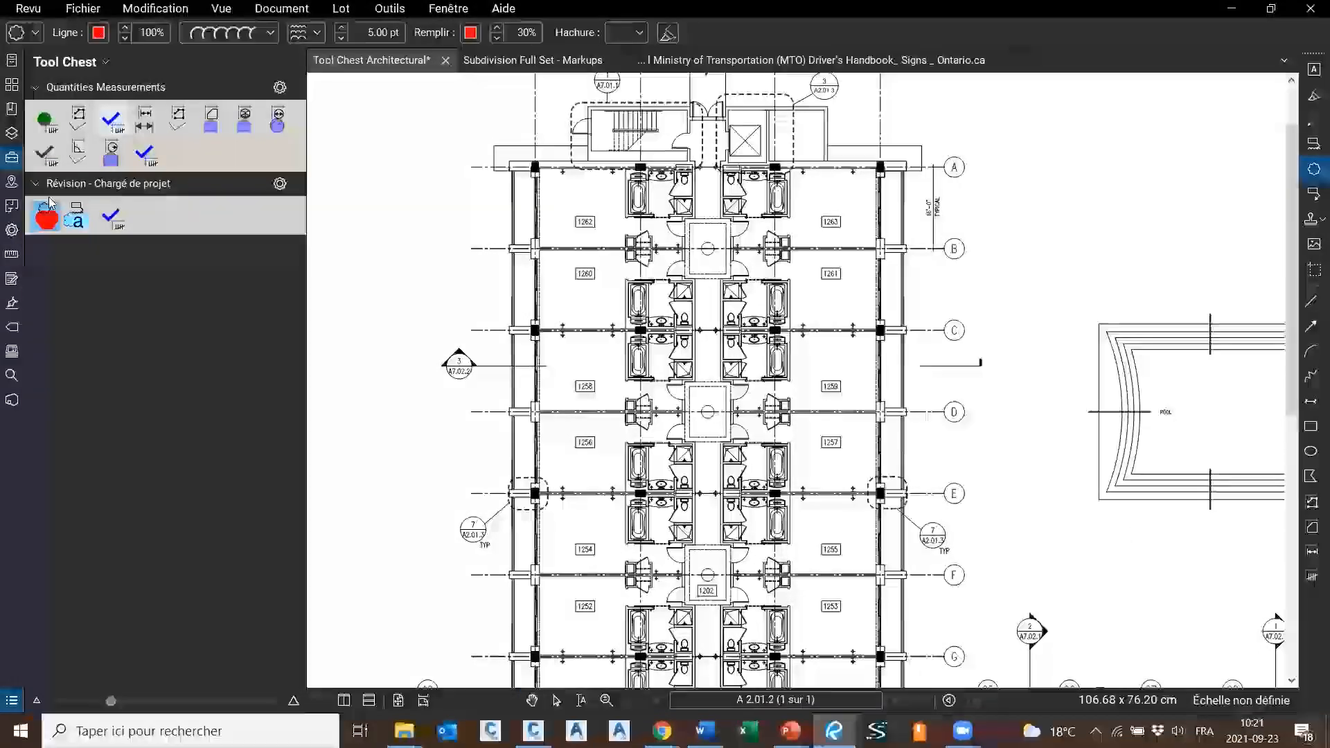
{"action": "left_click", "coordinate": [805, 207]}
{"action": "left_click", "coordinate": [1100, 168]}
{"action": "left_click", "coordinate": [1124, 416]}
{"action": "left_click", "coordinate": [980, 553]}
{"action": "double_click", "coordinate": [804, 453]}
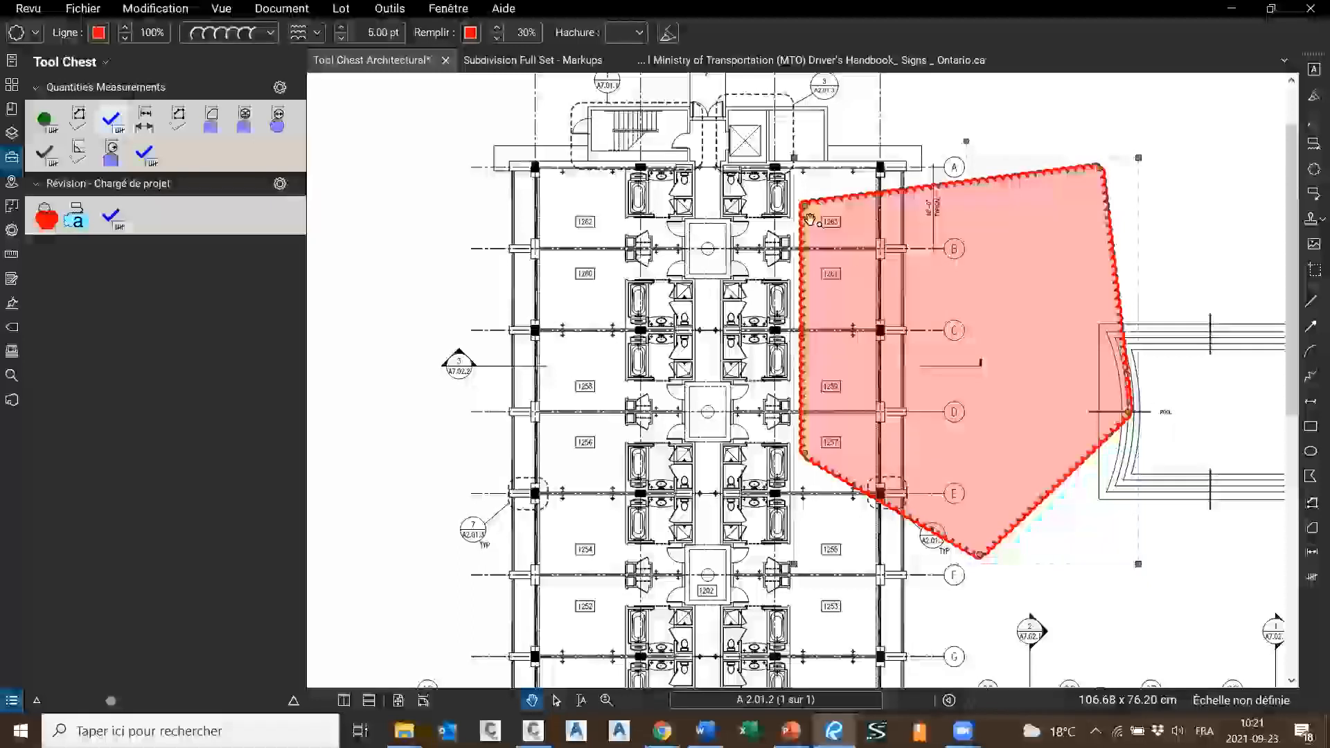
{"action": "key", "text": "Escape"}
{"action": "scroll", "coordinate": [955, 505], "scroll_direction": "down", "scroll_amount": 1}
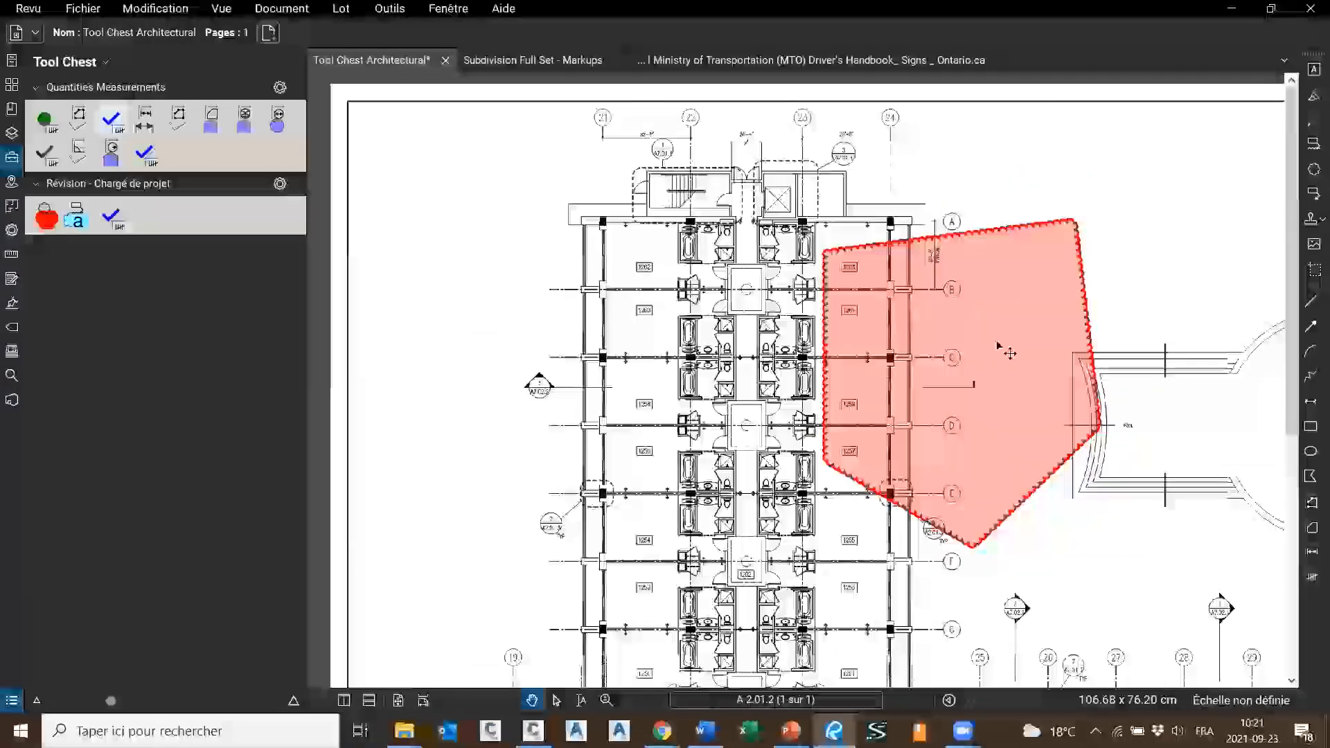
{"action": "left_click", "coordinate": [433, 16]}
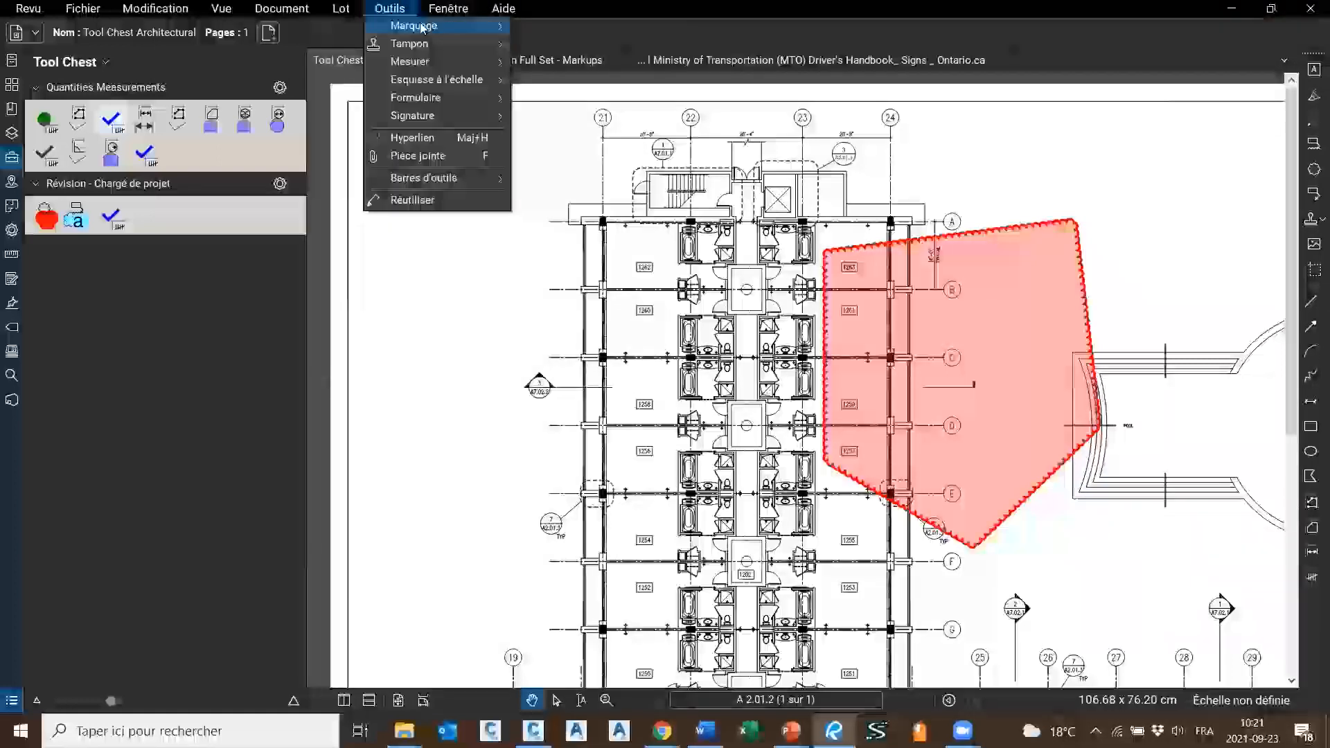
{"action": "left_click", "coordinate": [713, 7]}
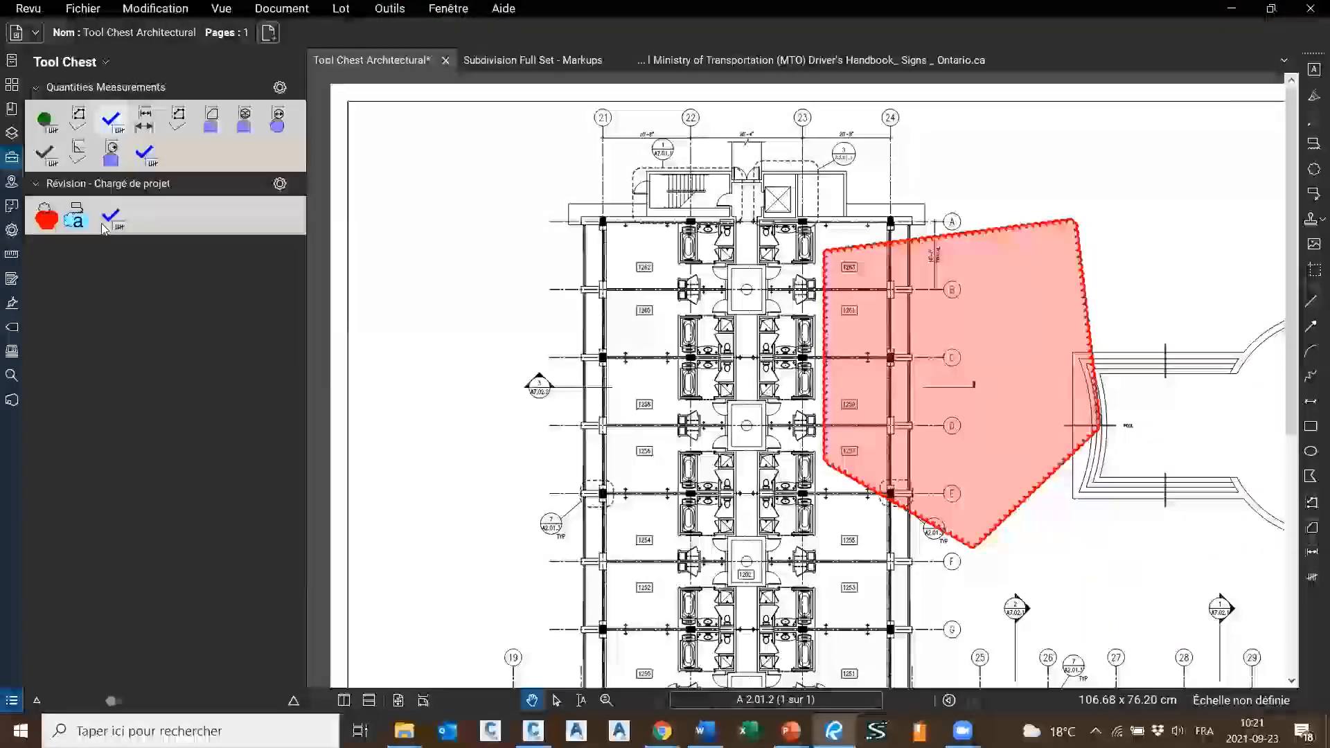
Draw a five-sided cloud around the section marker beside the building, opposite the red cloud, using the saved blue Nuage+ tool
{"action": "left_click", "coordinate": [78, 218]}
{"action": "left_click", "coordinate": [431, 299]}
{"action": "left_click", "coordinate": [397, 489]}
{"action": "left_click", "coordinate": [539, 503]}
{"action": "left_click", "coordinate": [620, 333]}
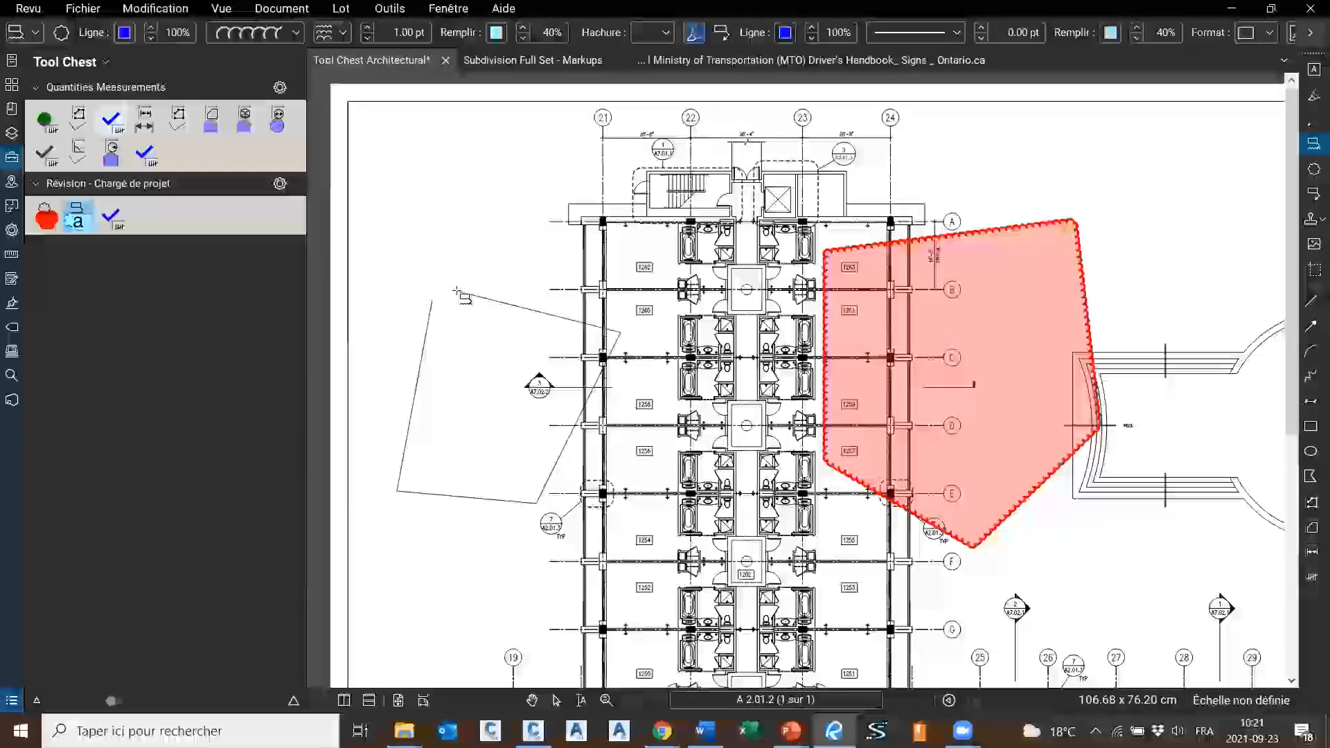
{"action": "double_click", "coordinate": [483, 262]}
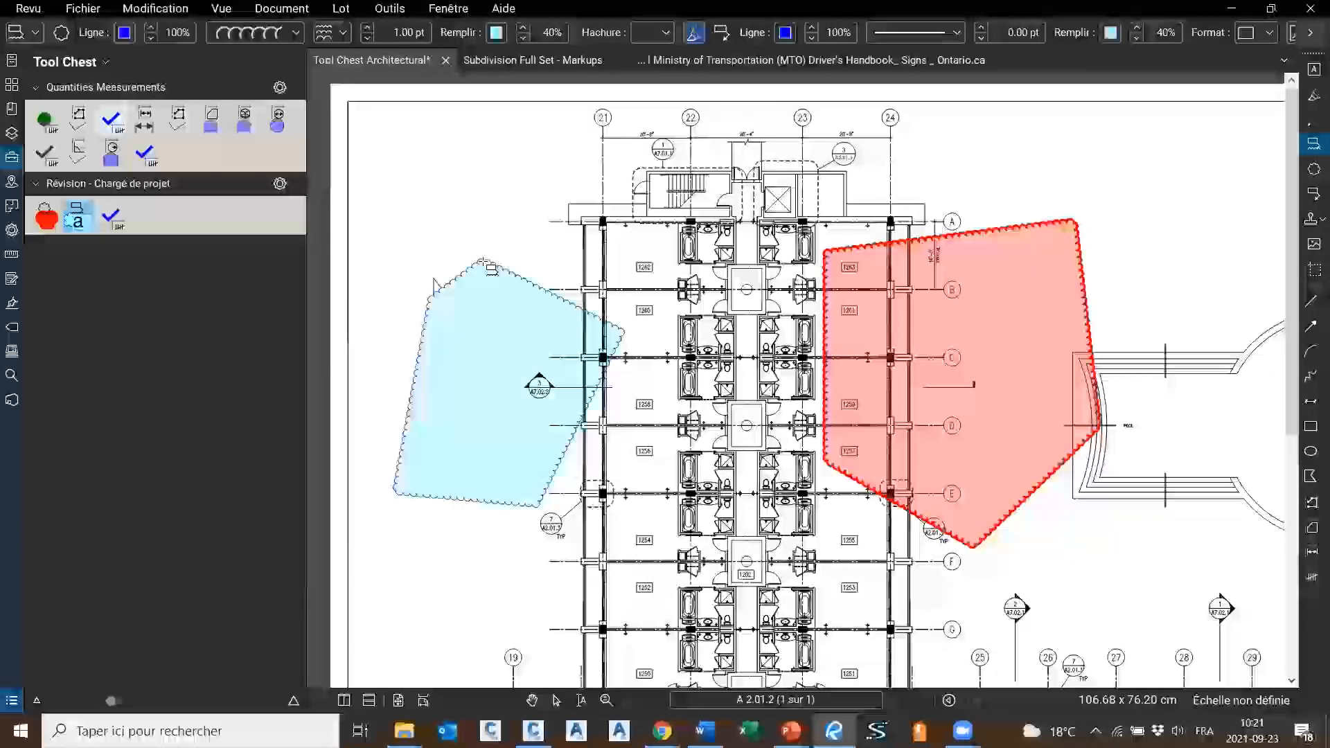
Place the blue cloud's callout above it with the text "NOTE" and finish the markup
{"action": "left_click", "coordinate": [445, 191]}
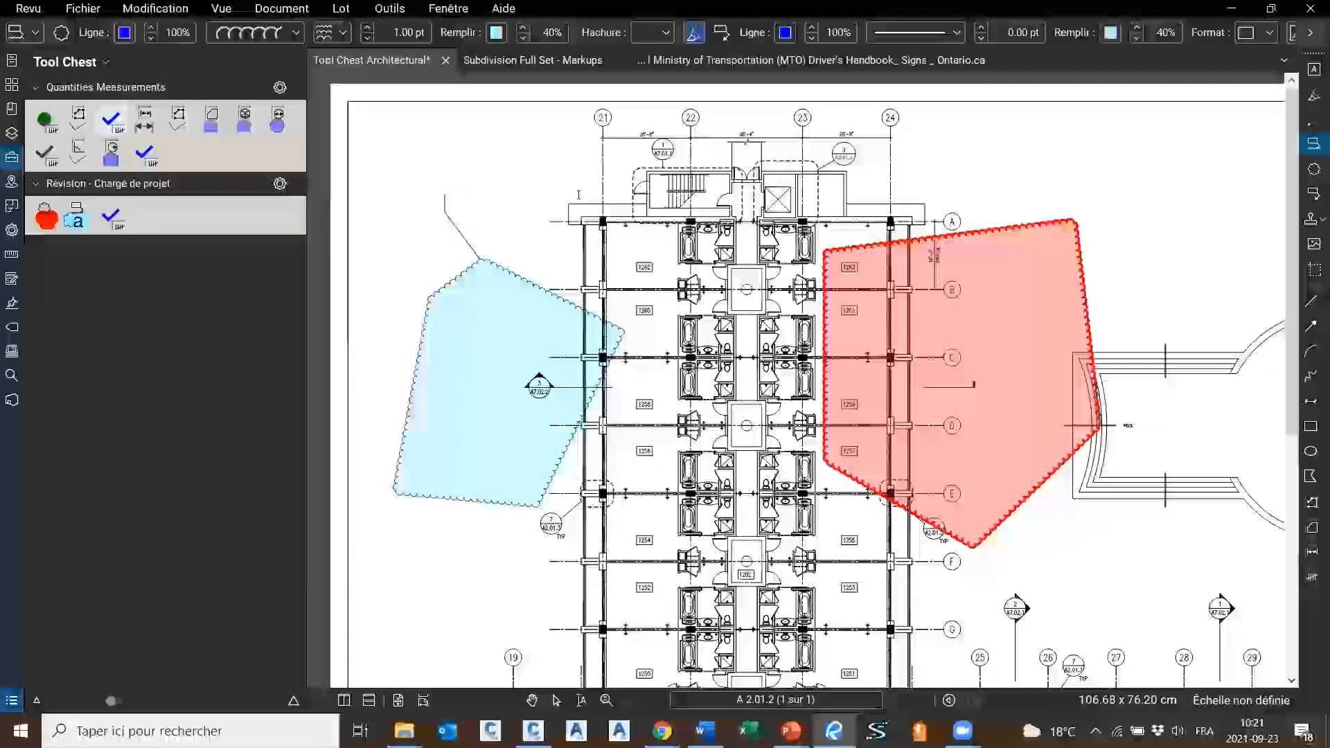
{"action": "type", "text": "A"}
{"action": "key", "text": "BackSpace"}
{"action": "type", "text": "NOTE"}
{"action": "key", "text": "Escape"}
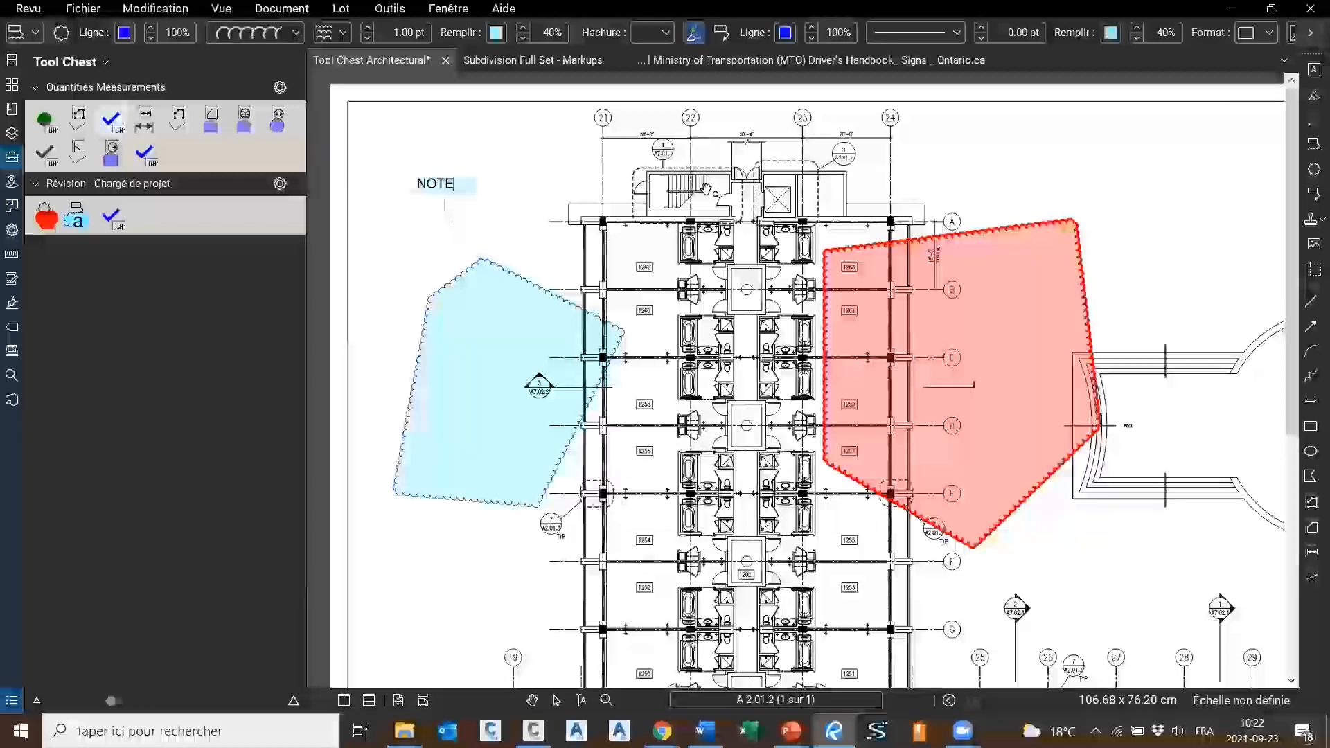
{"action": "key", "text": "Escape"}
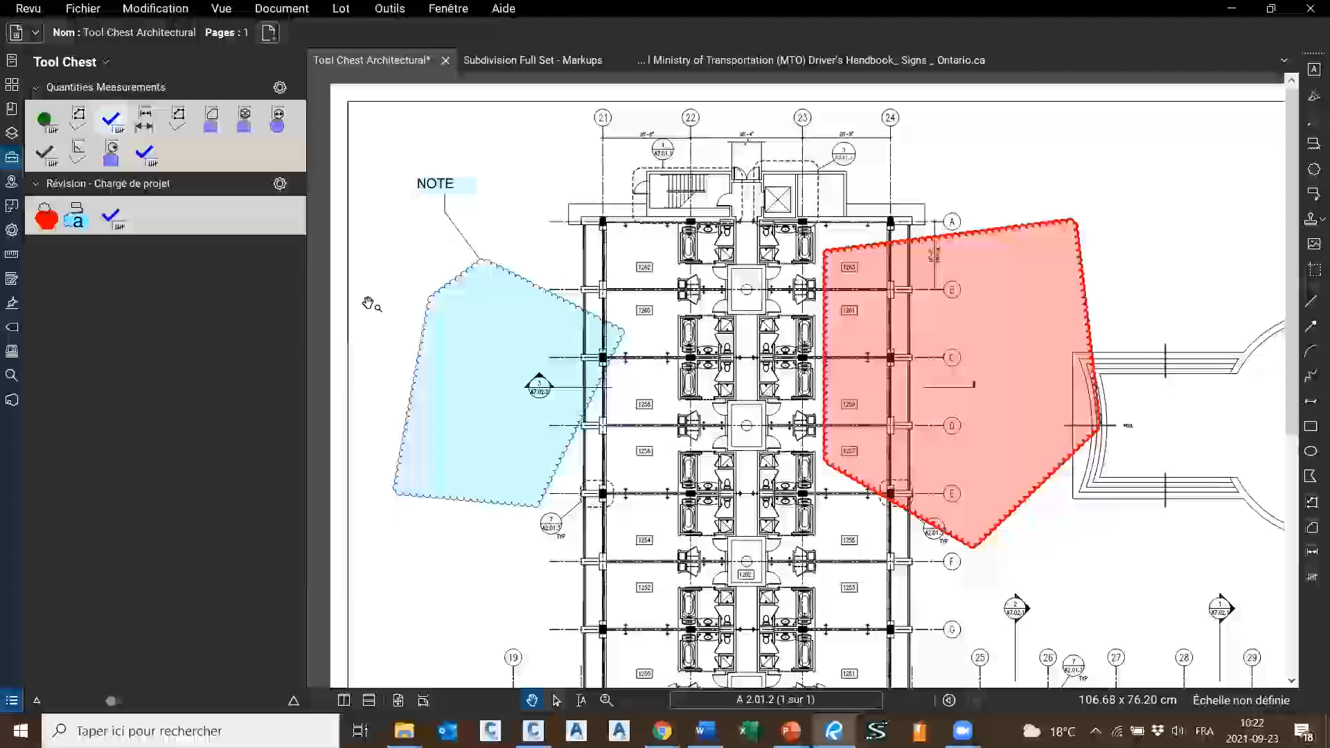
Match the red cloud's format onto the blue cloud around the section marker on the other side of the building
{"action": "left_click", "coordinate": [1028, 317]}
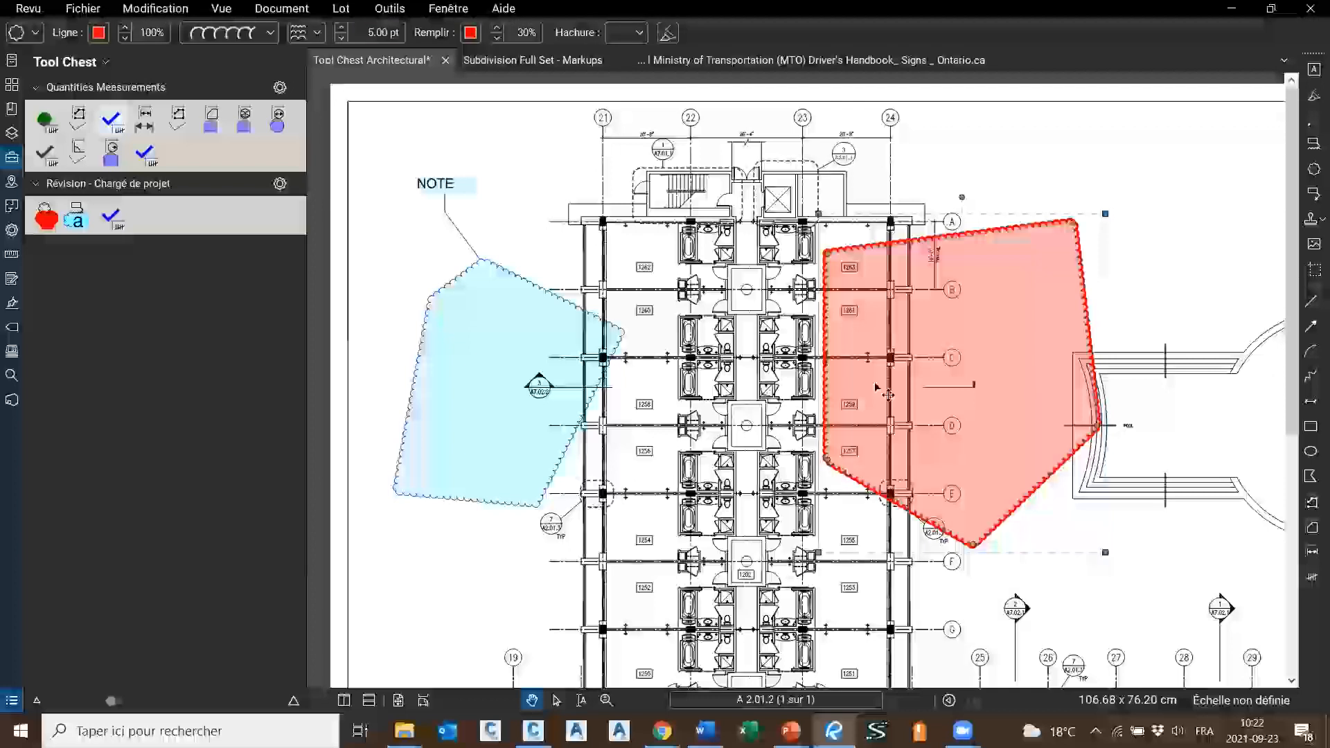
{"action": "key", "text": "Escape"}
{"action": "left_click", "coordinate": [998, 282]}
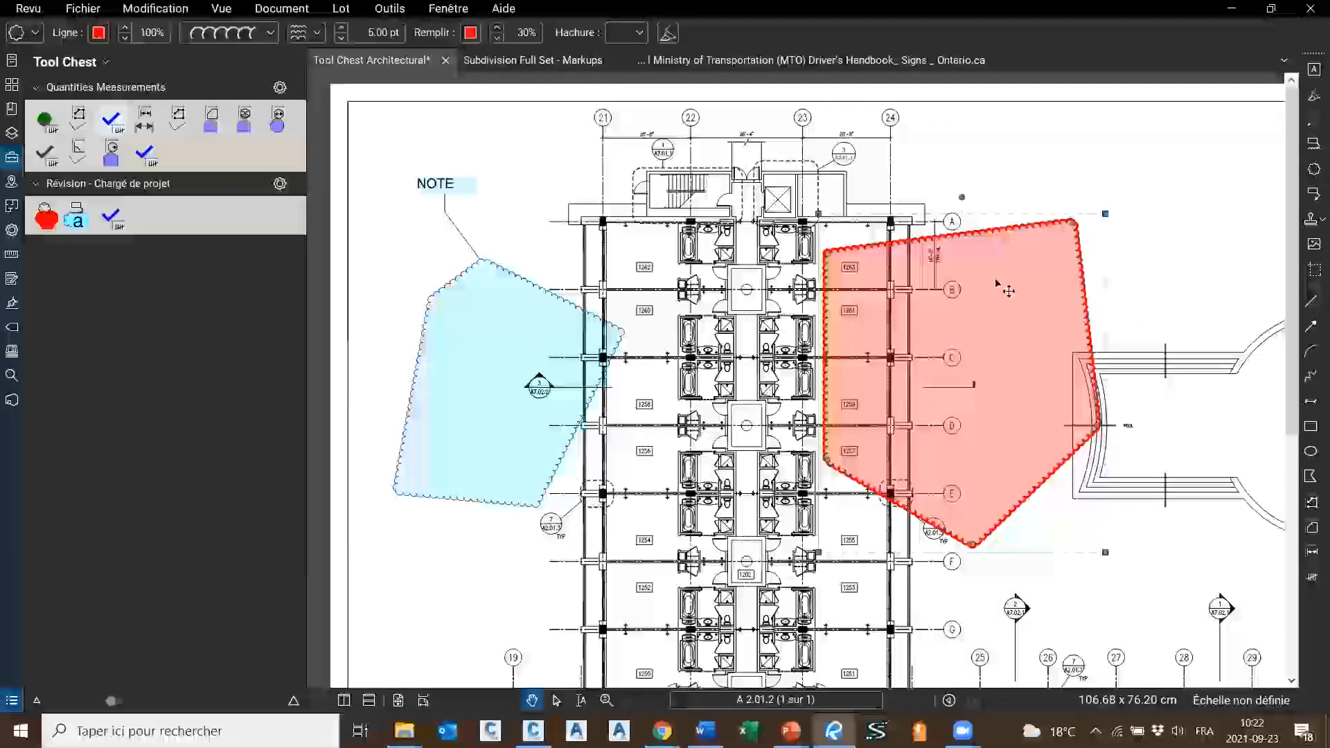
{"action": "right_click", "coordinate": [1000, 316]}
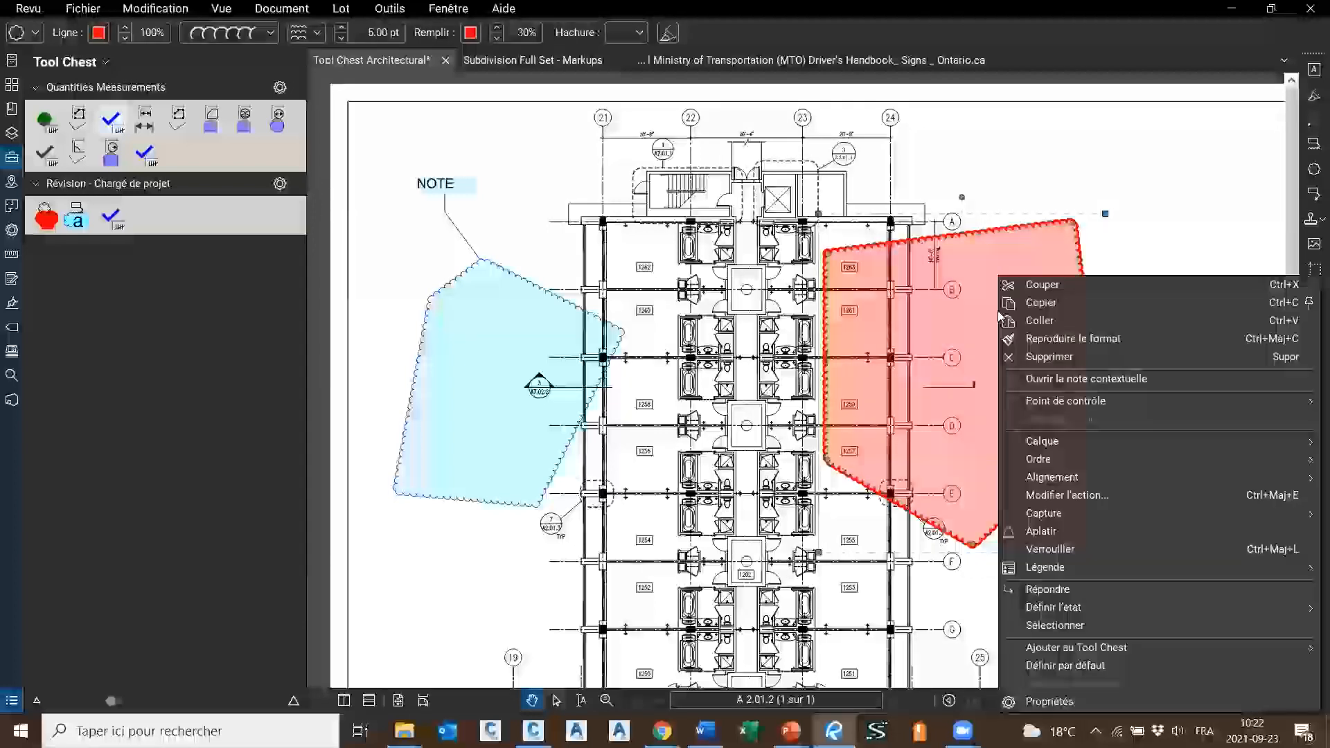
{"action": "left_click", "coordinate": [1075, 341]}
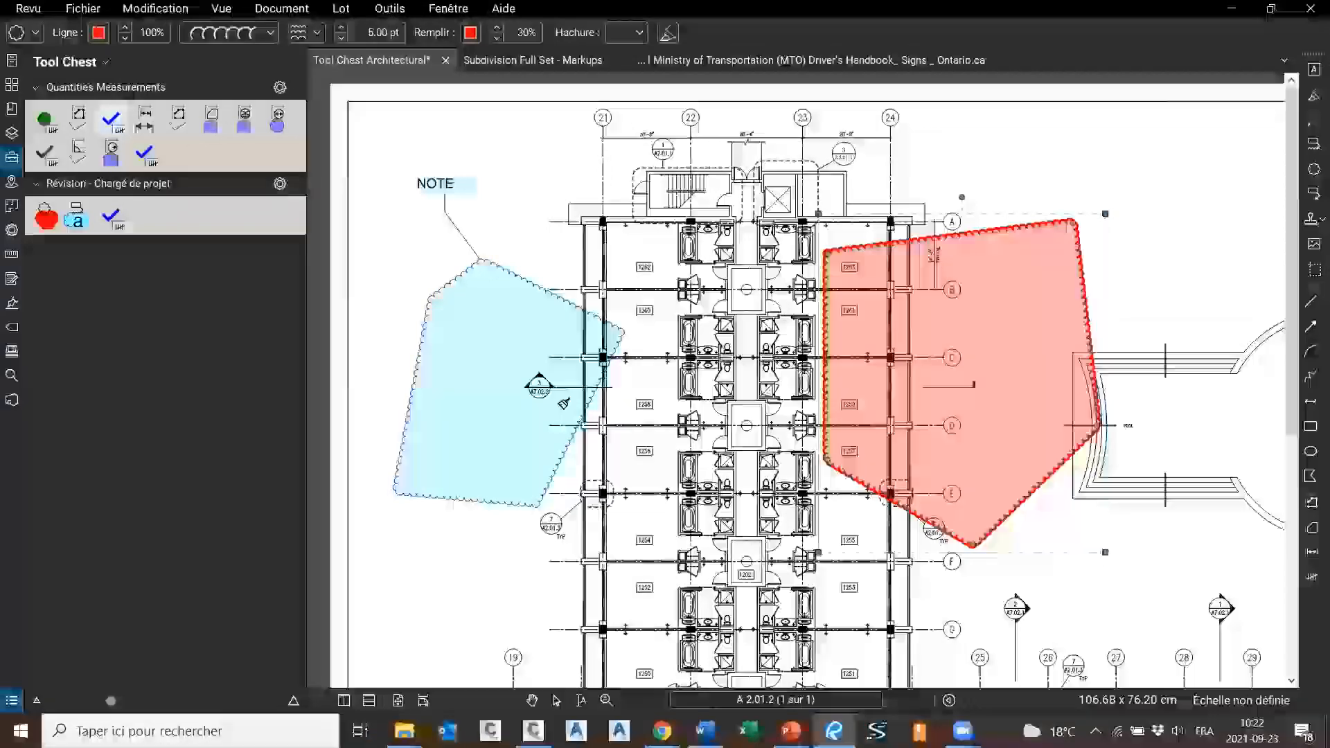
{"action": "left_click", "coordinate": [505, 315]}
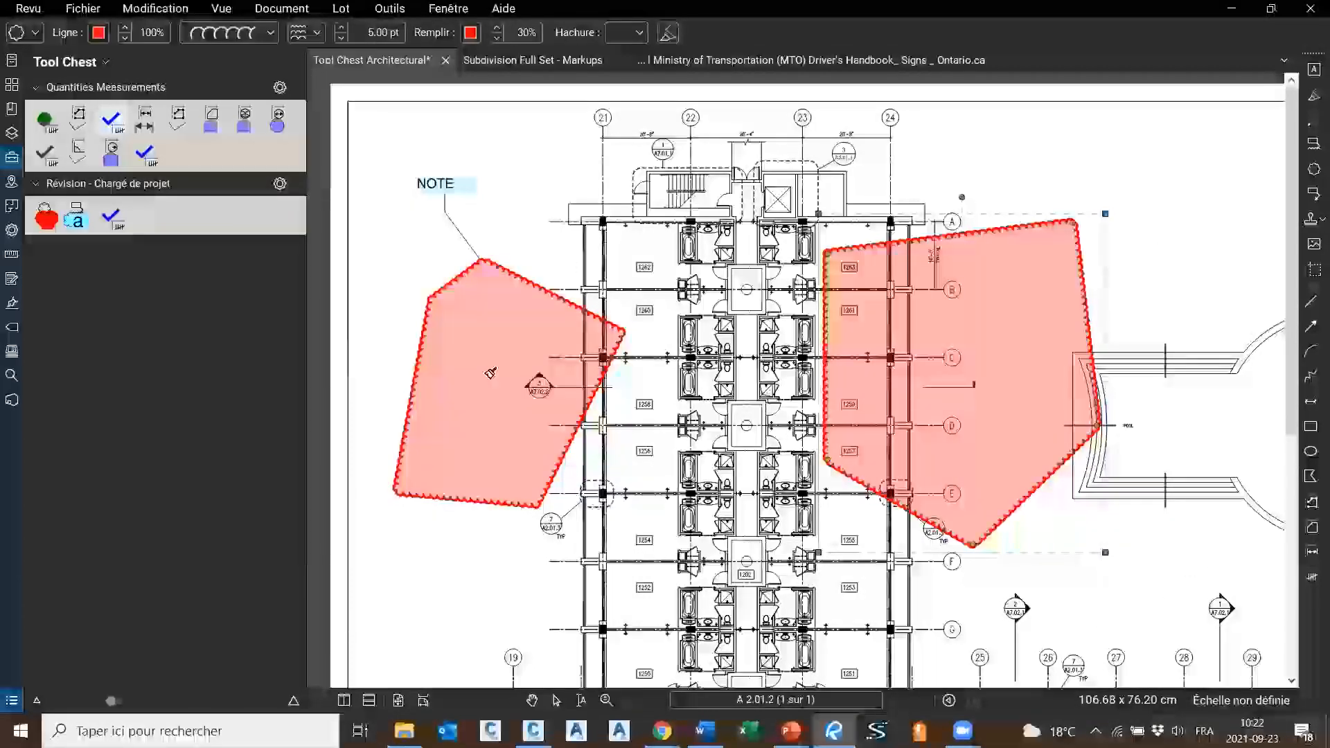
{"action": "key", "text": "Escape"}
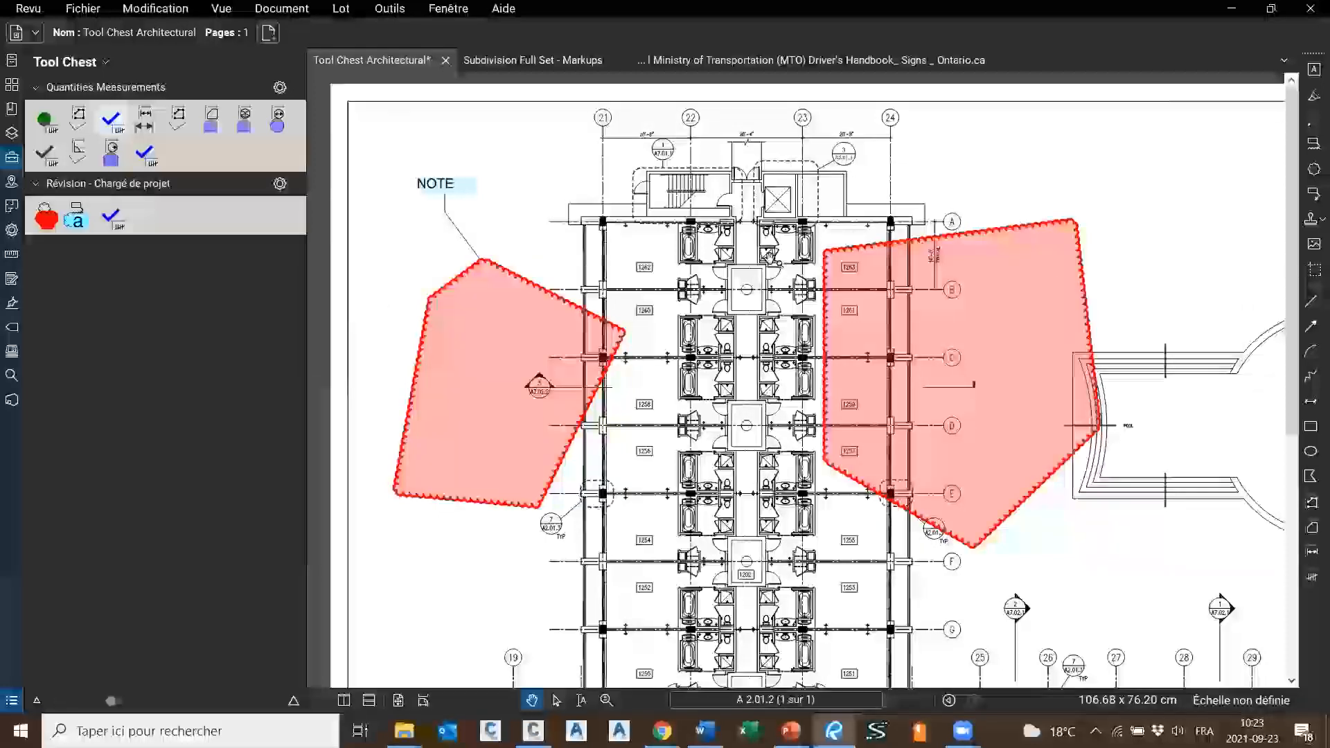
Draw a near-horizontal arrow above the red cloud, running from grid line 24 towards the pool
{"action": "left_click", "coordinate": [391, 9]}
{"action": "mouse_move", "coordinate": [426, 9]}
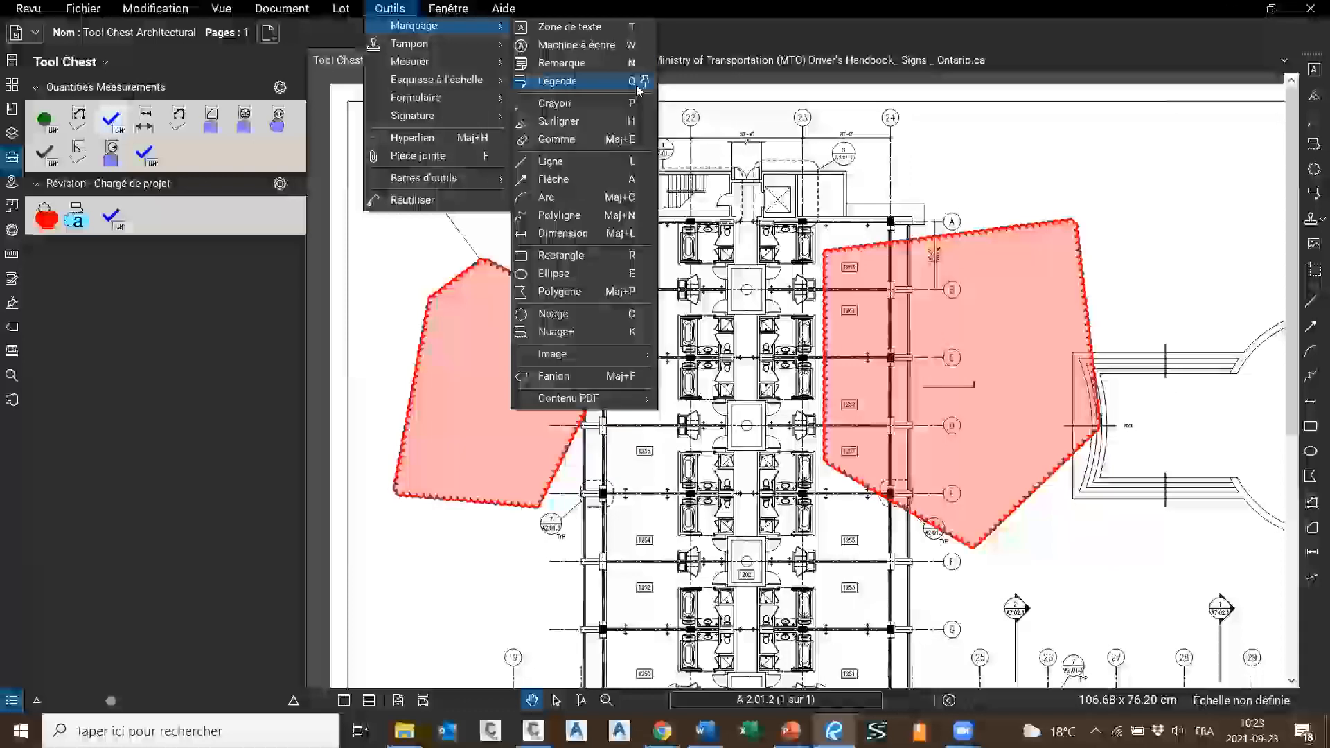
{"action": "left_click", "coordinate": [555, 179]}
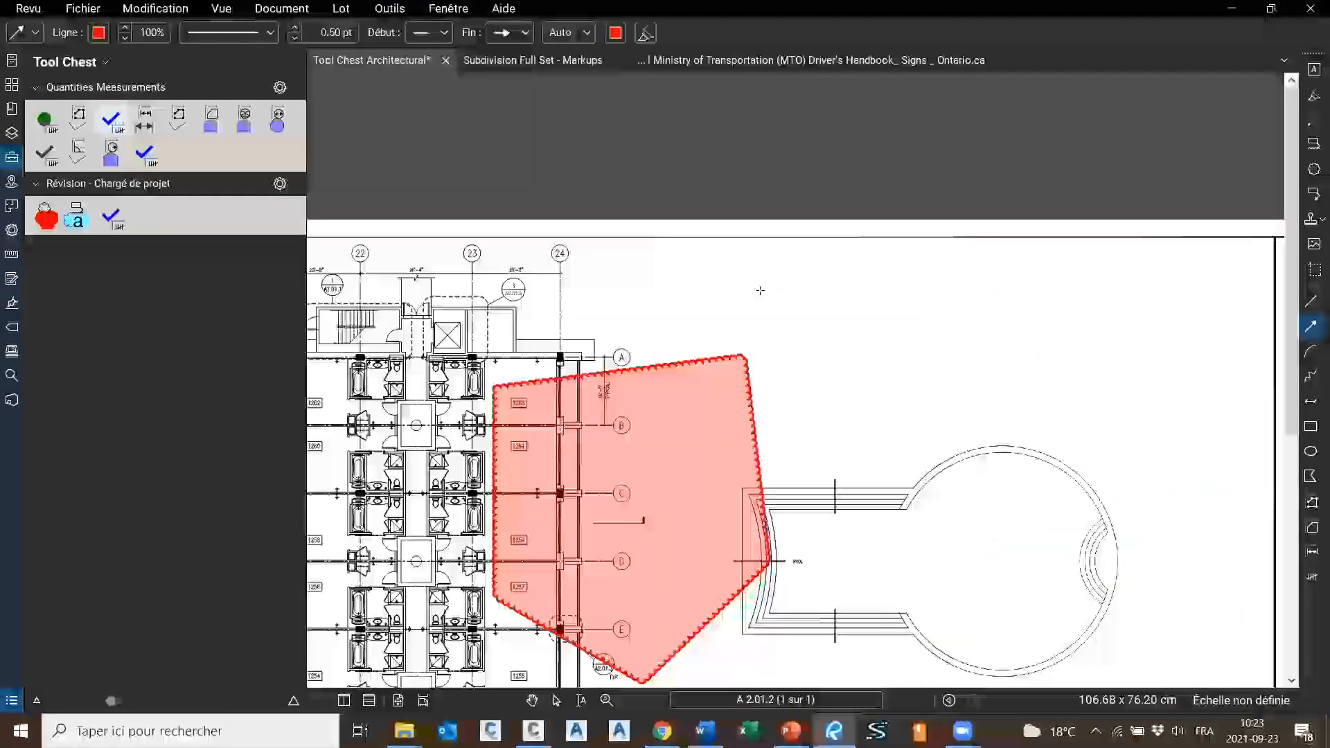
{"action": "left_click_drag", "start_coordinate": [577, 301], "coordinate": [829, 294]}
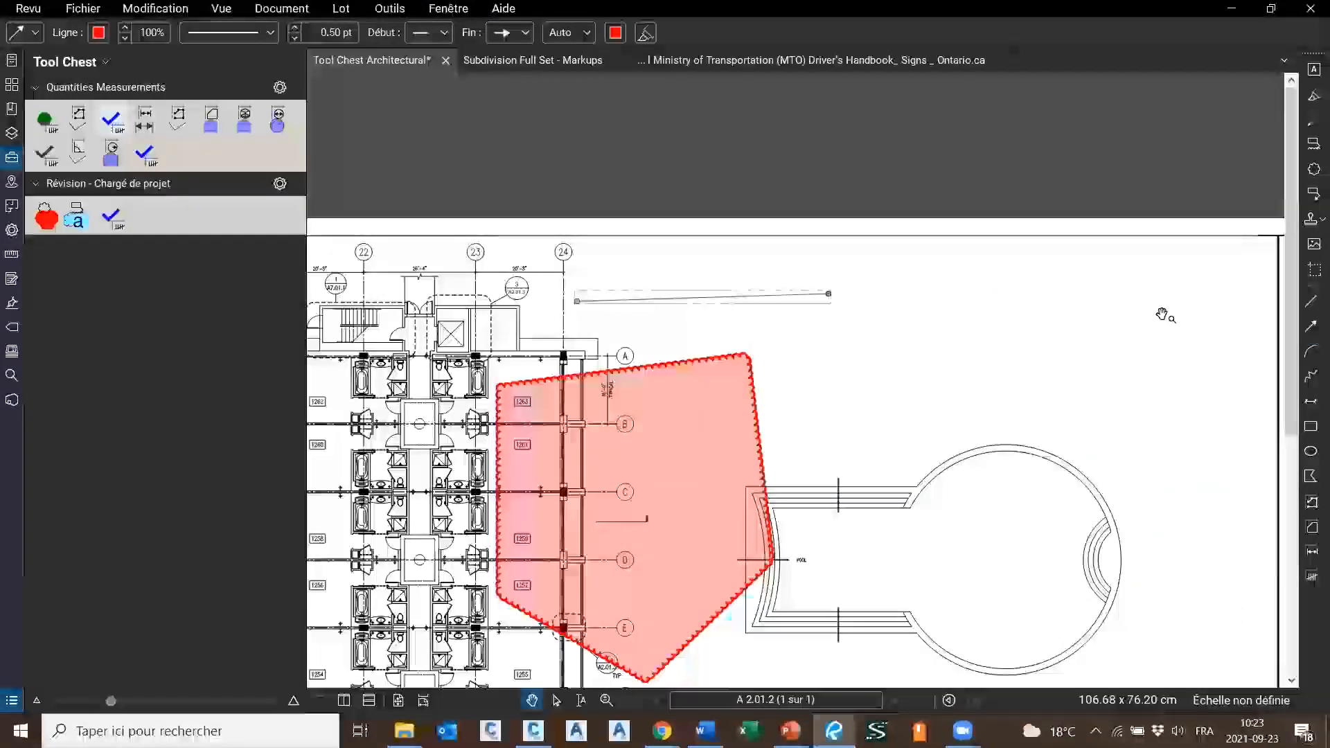
{"action": "left_click", "coordinate": [771, 365]}
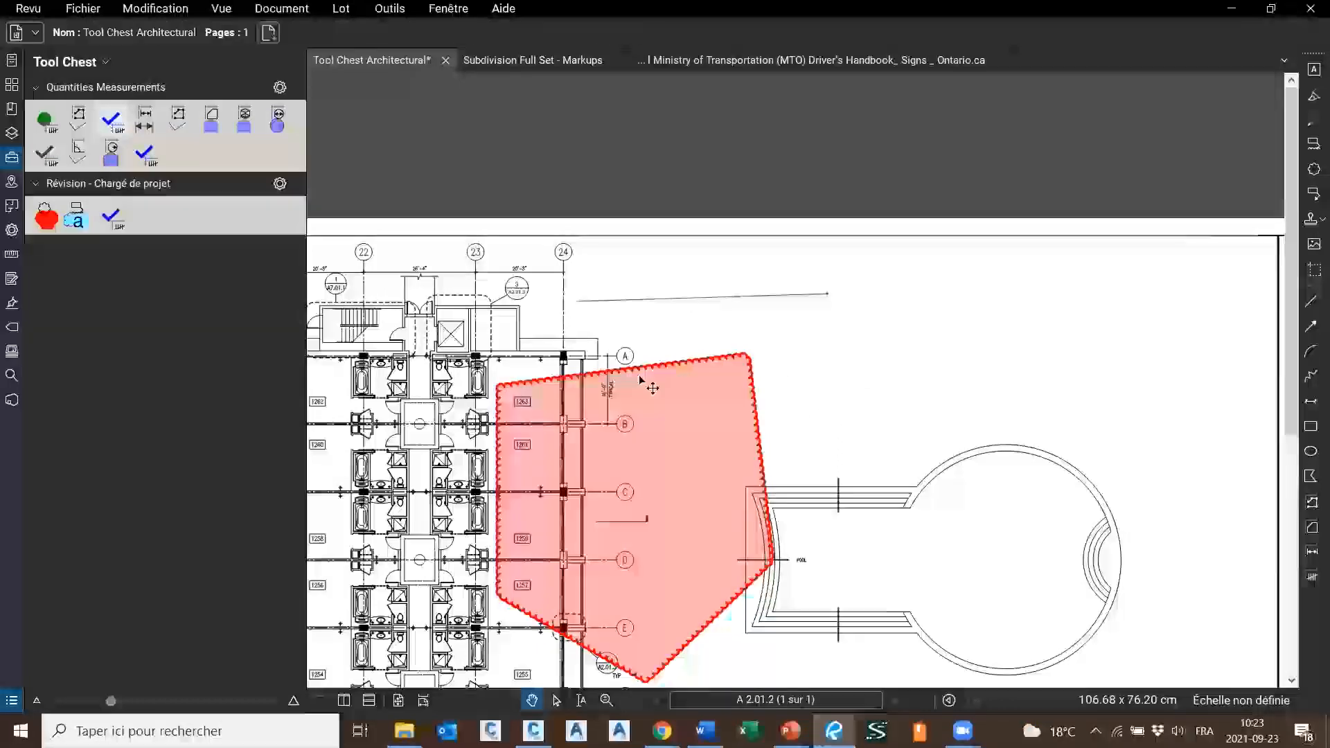
Match the red cloud's format onto the thin arrow above it
{"action": "left_click", "coordinate": [659, 427]}
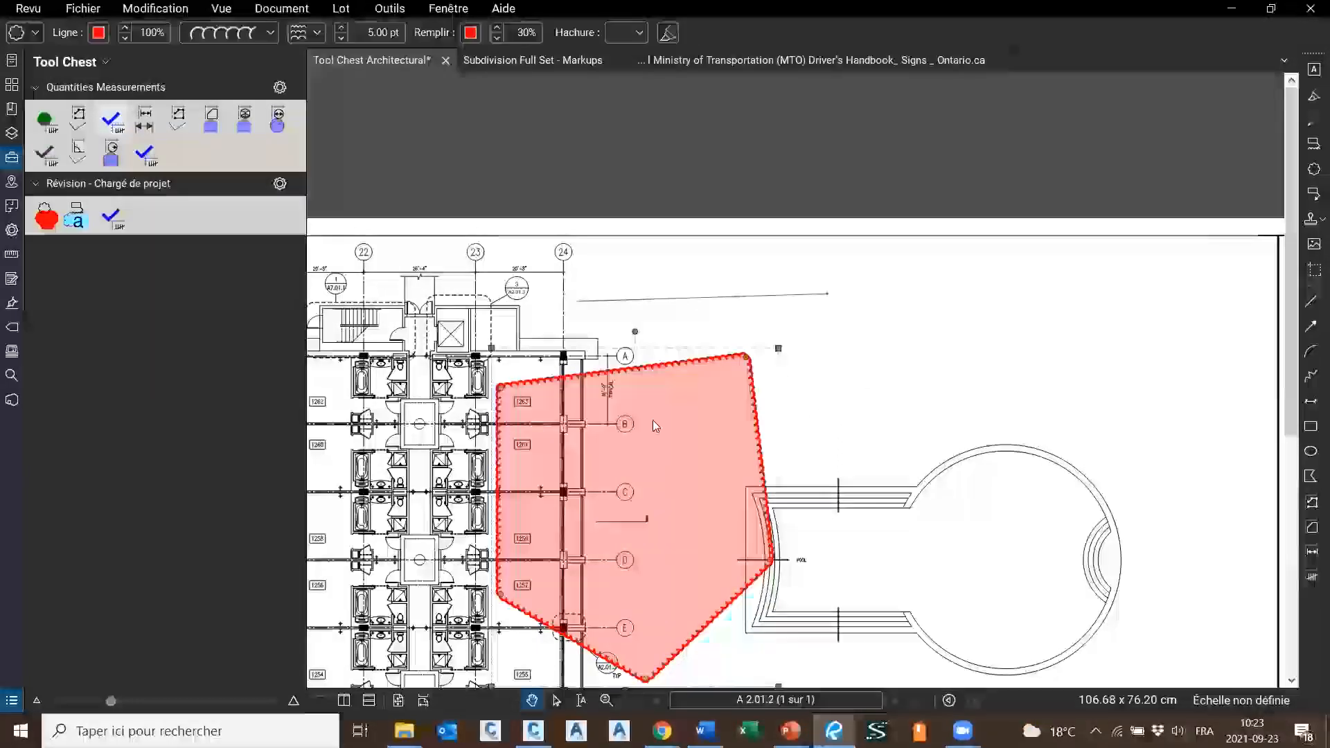
{"action": "right_click", "coordinate": [652, 420]}
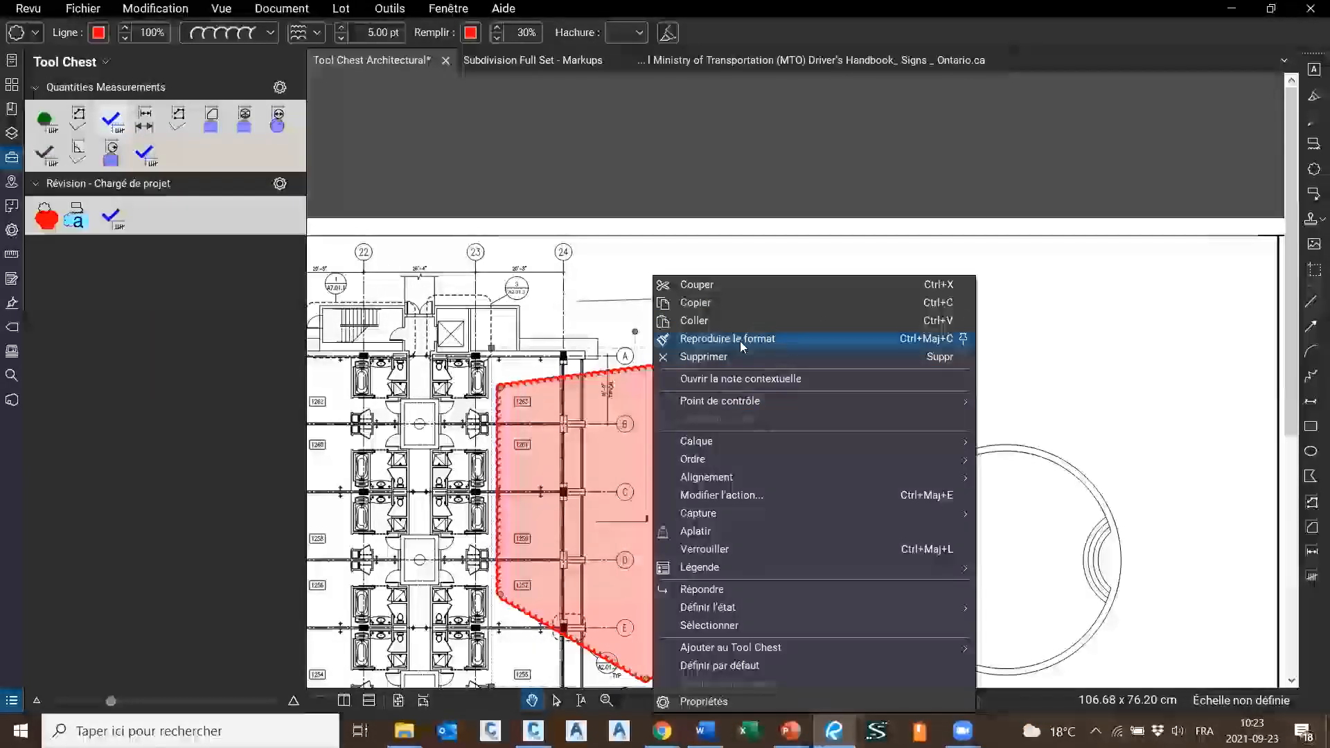
{"action": "left_click", "coordinate": [704, 340]}
{"action": "left_click", "coordinate": [704, 296]}
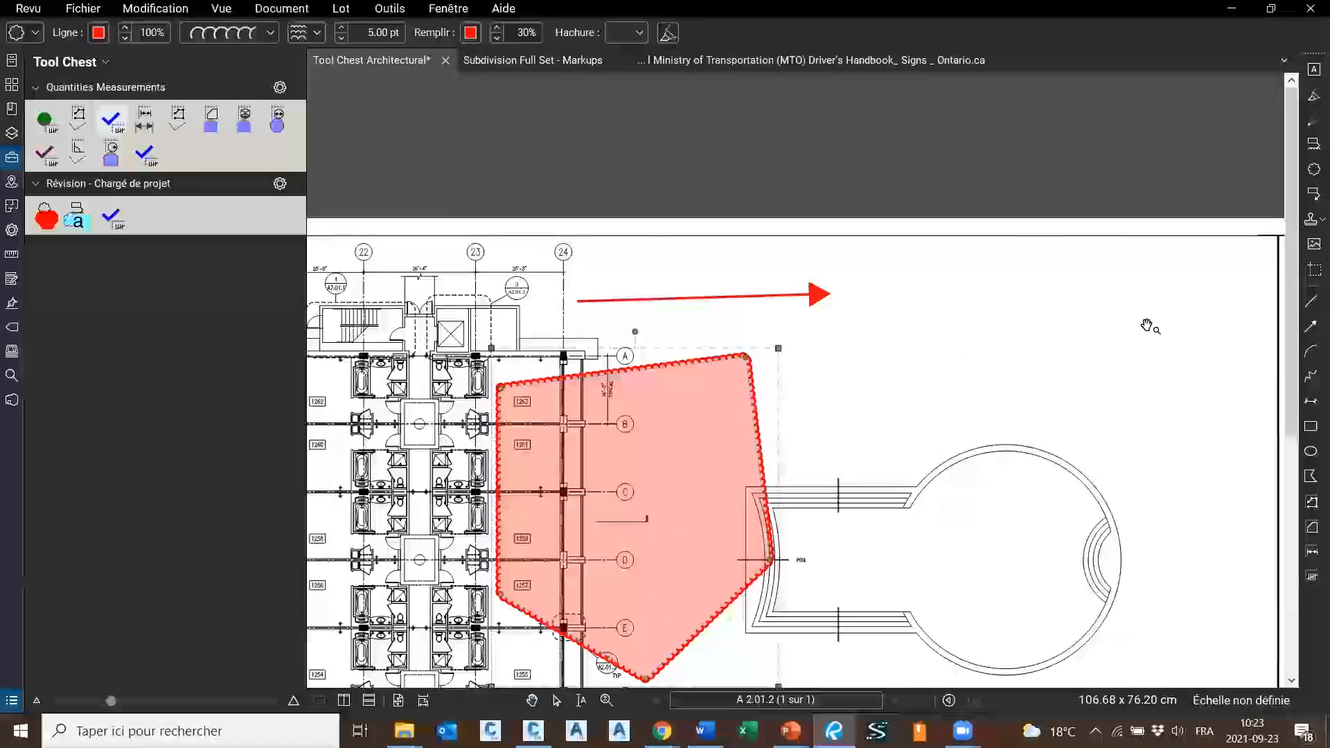
{"action": "key", "text": "Escape"}
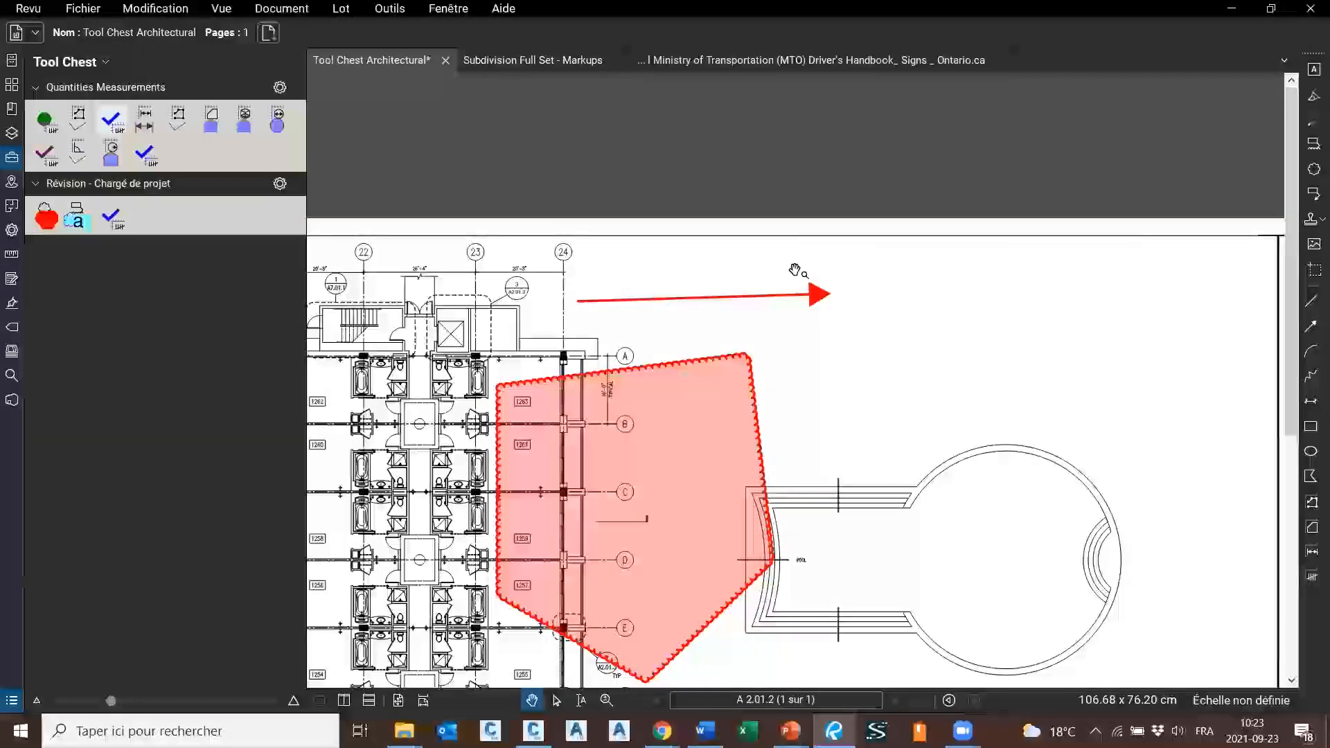
{"action": "left_click", "coordinate": [797, 299]}
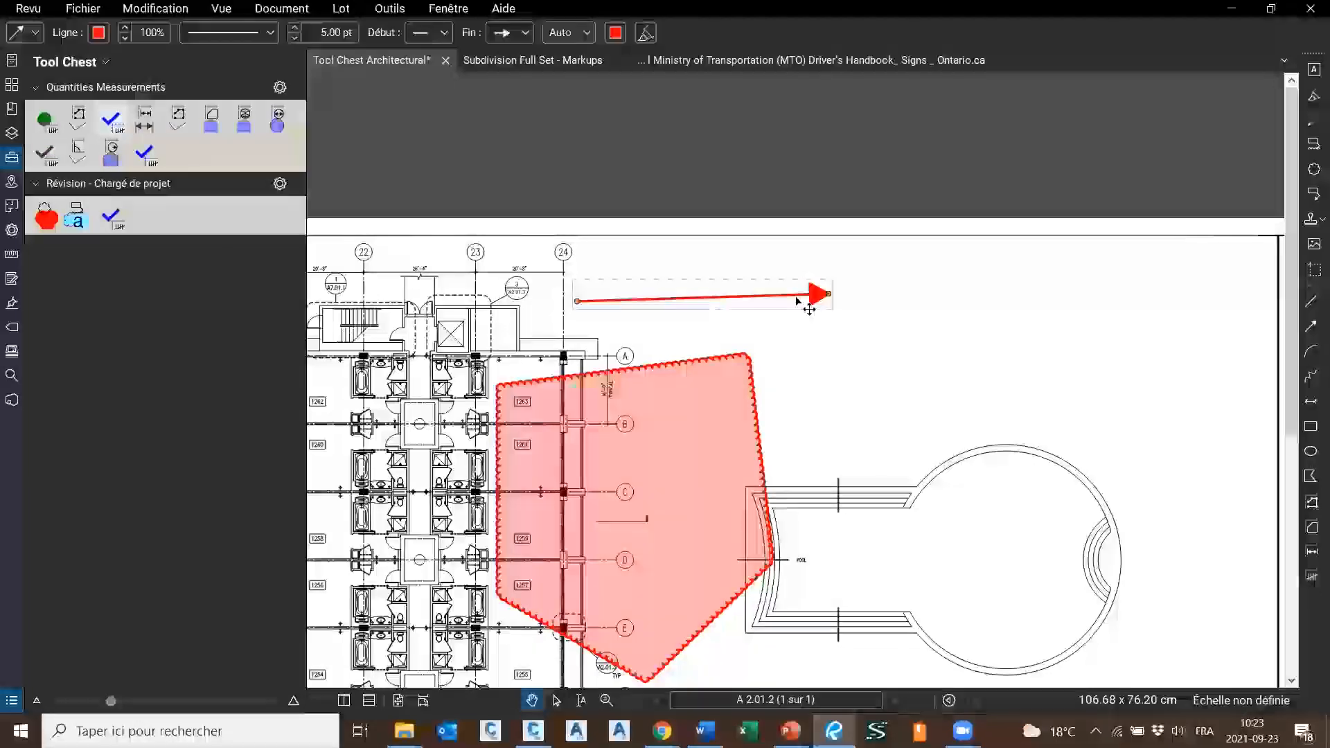
{"action": "left_click", "coordinate": [788, 386]}
Show the Engineer Review tool set in the Tool Chest
{"action": "left_click_drag", "start_coordinate": [554, 411], "coordinate": [762, 338]}
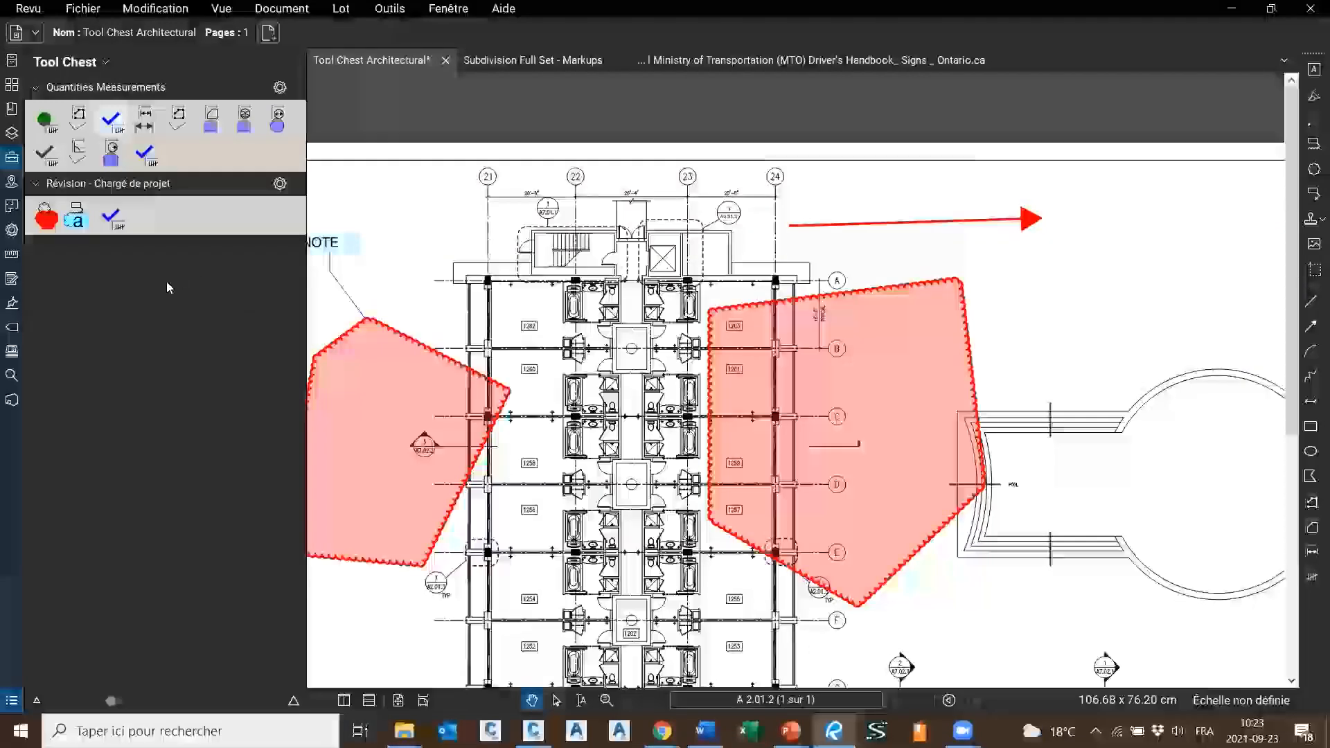
{"action": "scroll", "coordinate": [604, 283], "scroll_direction": "down", "scroll_amount": 2}
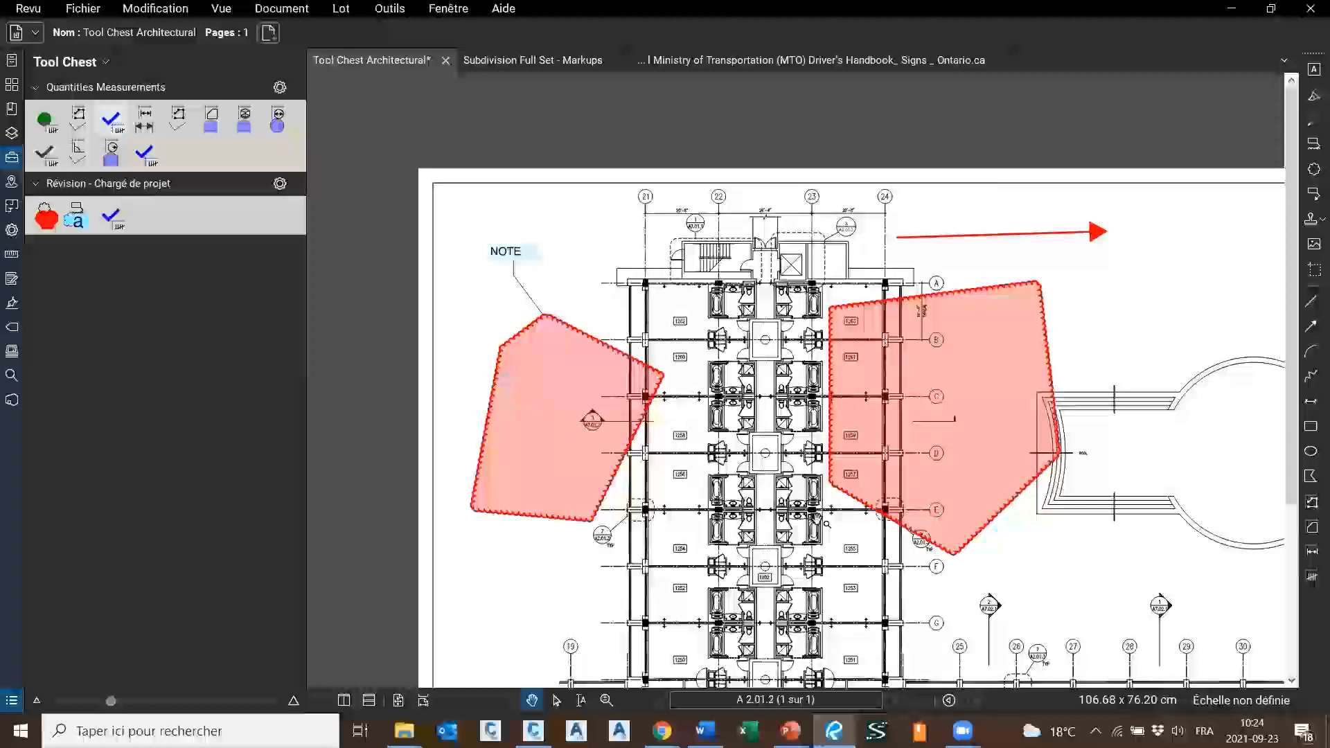
{"action": "left_click", "coordinate": [69, 61]}
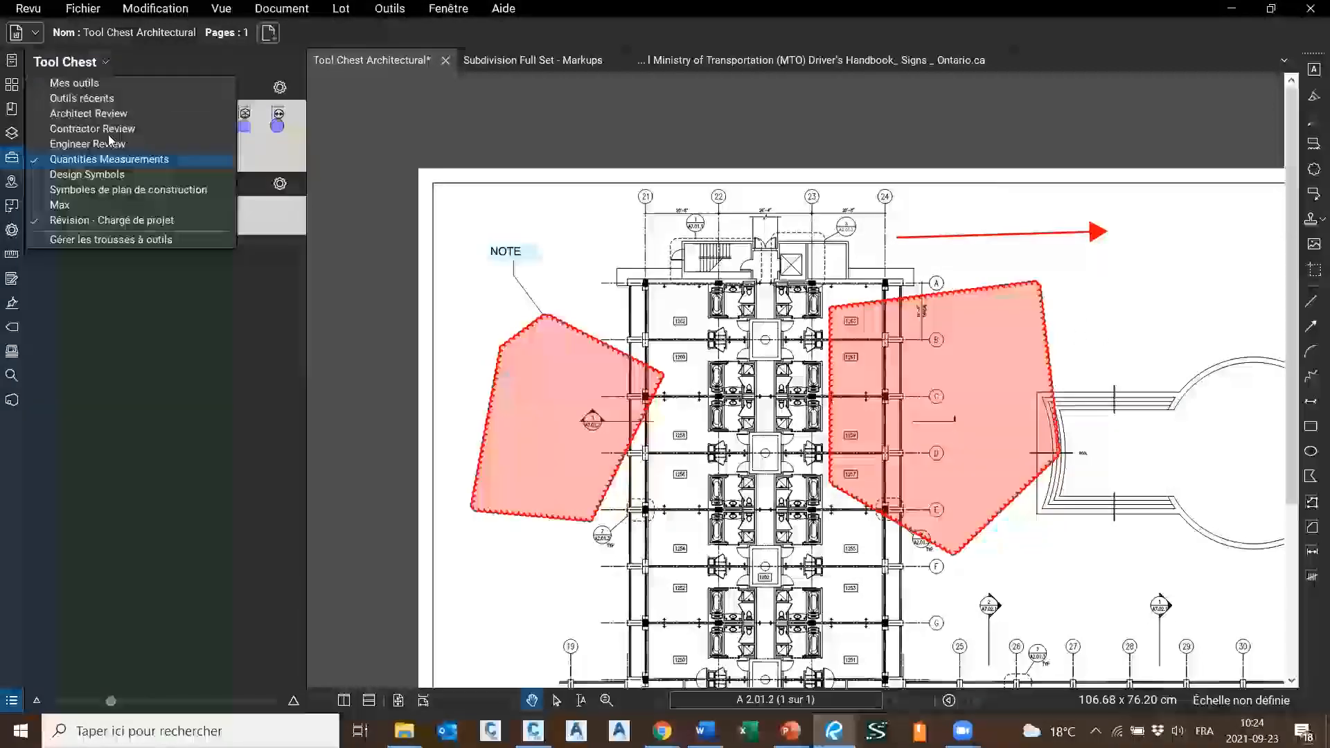
{"action": "left_click", "coordinate": [104, 159]}
{"action": "left_click", "coordinate": [104, 144]}
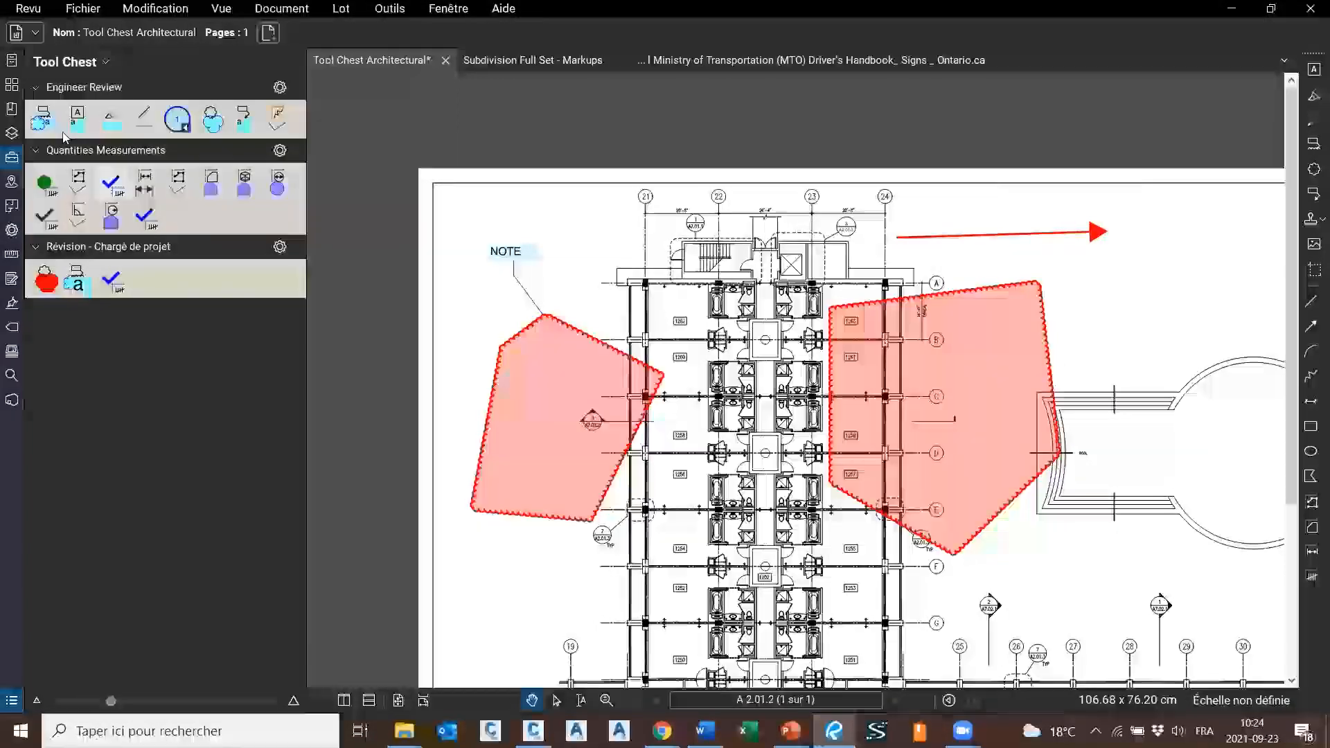
Apply the format of the Engineer Review cloud tool to both red clouds, then exit format matching
{"action": "right_click", "coordinate": [219, 136]}
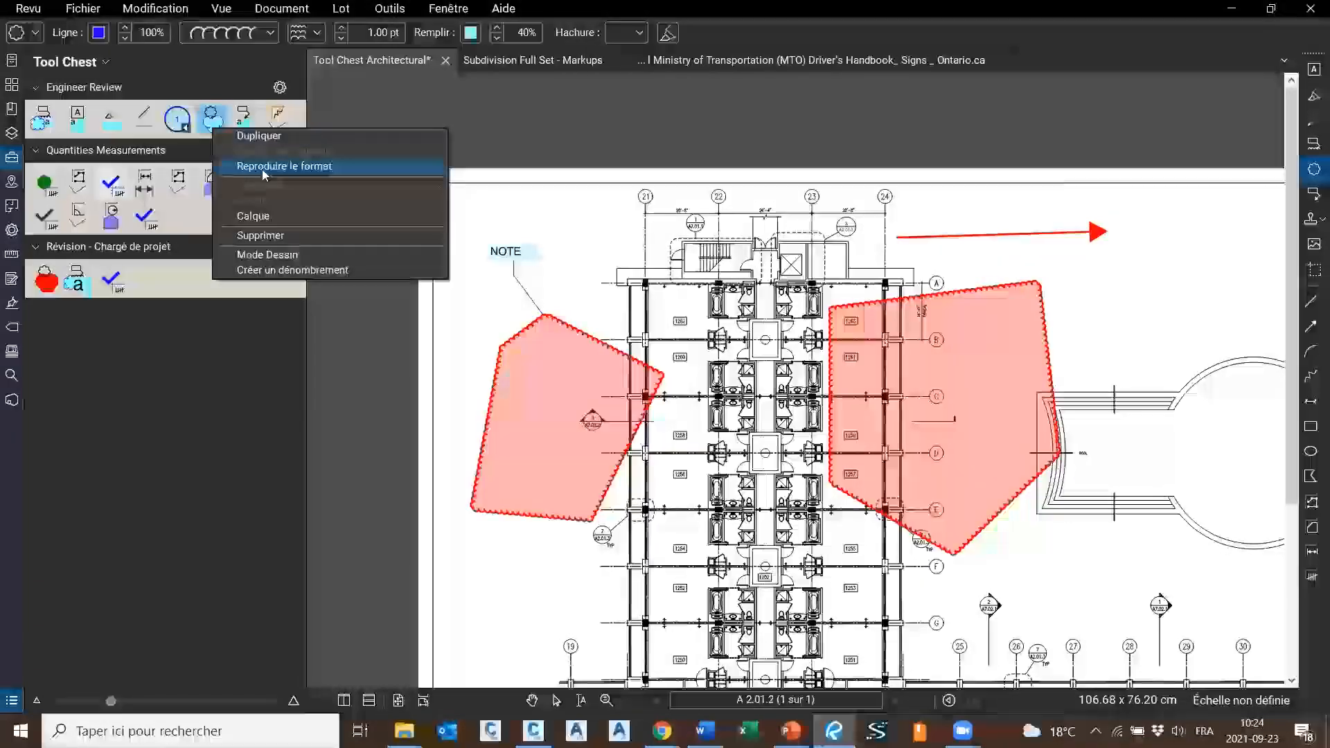
{"action": "left_click", "coordinate": [264, 168]}
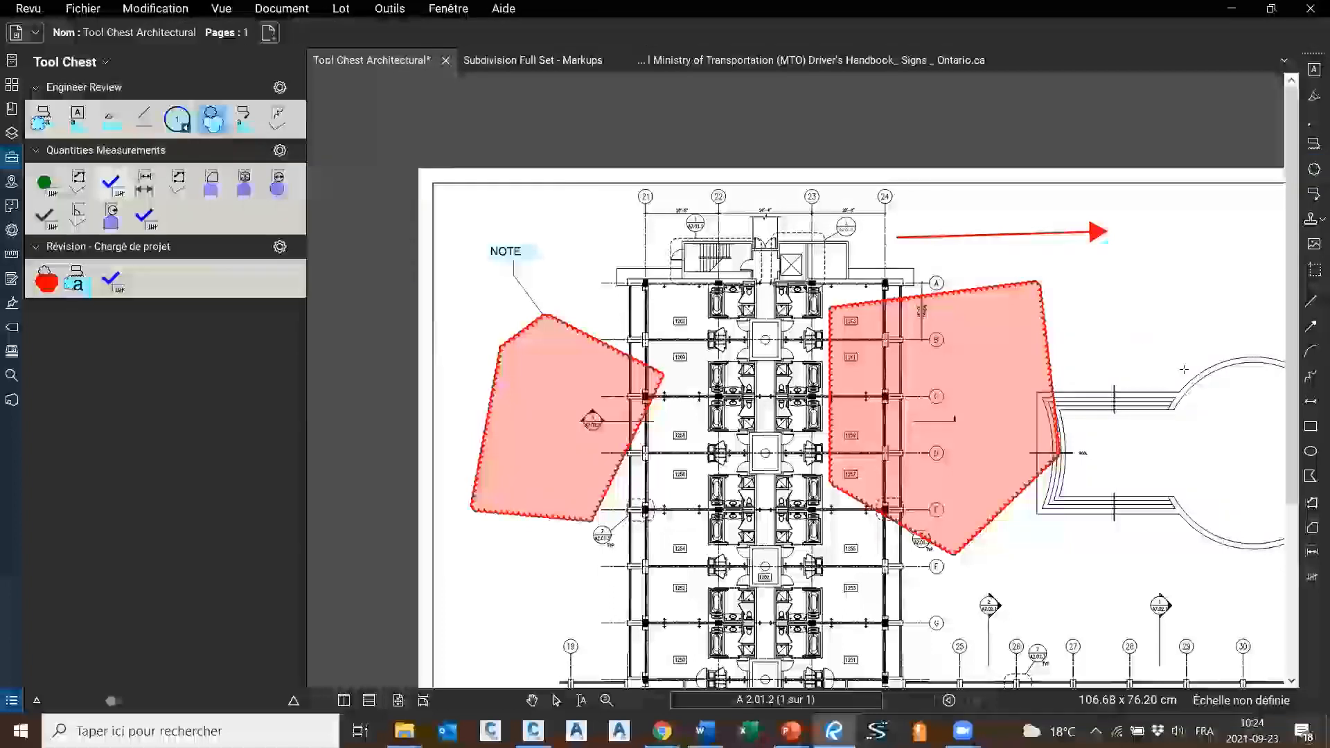
{"action": "left_click", "coordinate": [963, 365]}
{"action": "left_click", "coordinate": [564, 399]}
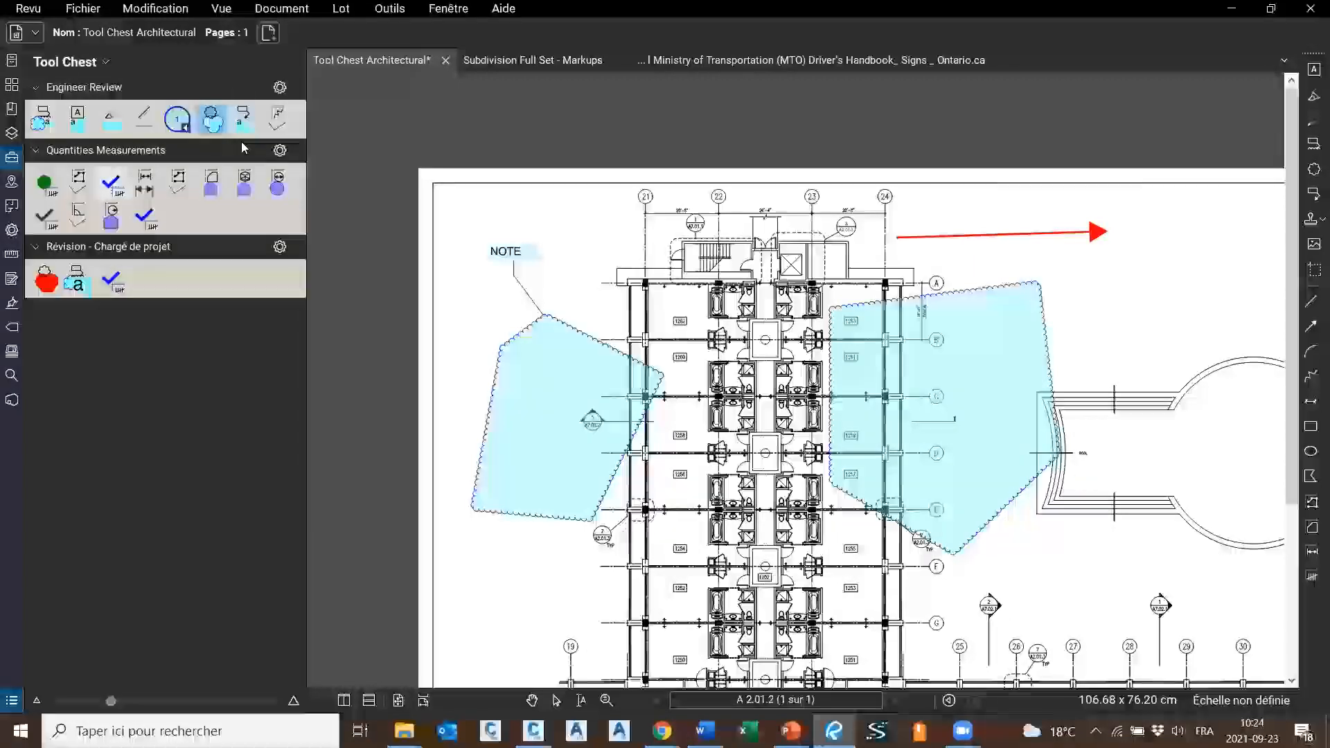
{"action": "right_click", "coordinate": [213, 121]}
{"action": "left_click", "coordinate": [187, 389]}
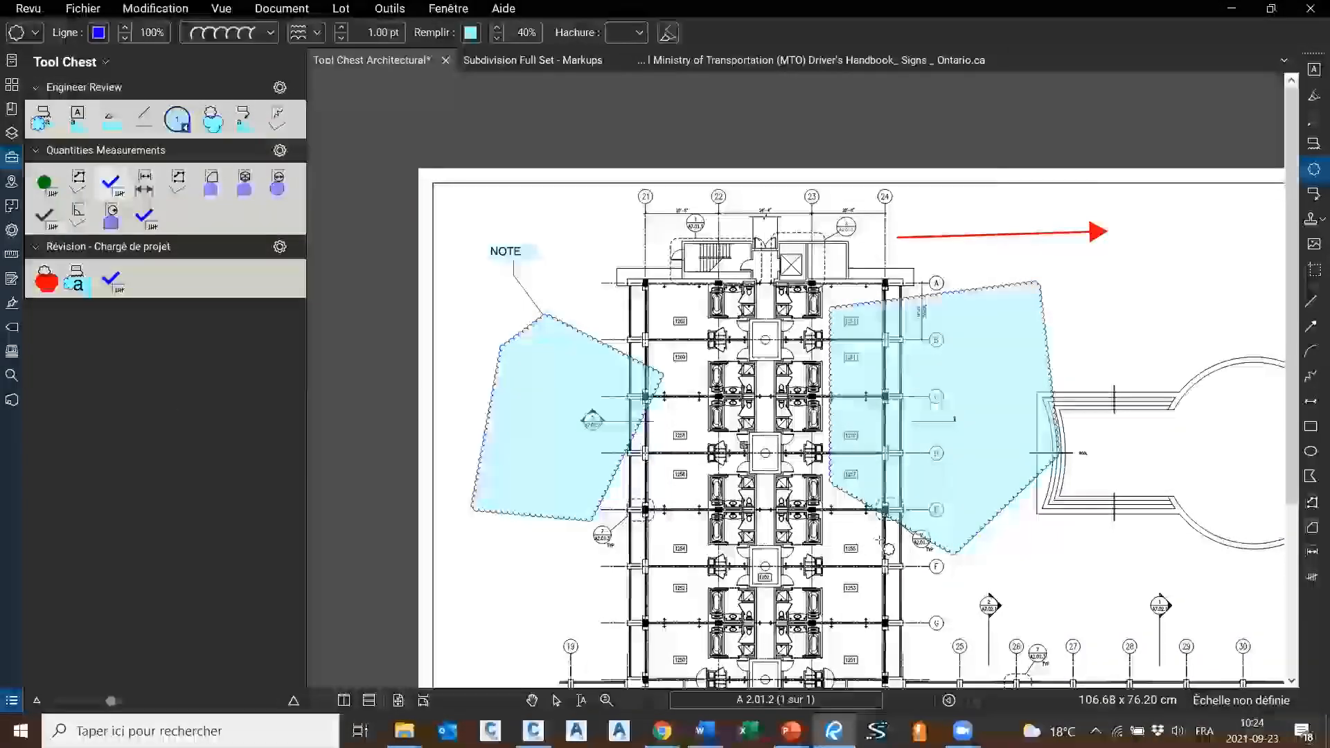
{"action": "key", "text": "Escape"}
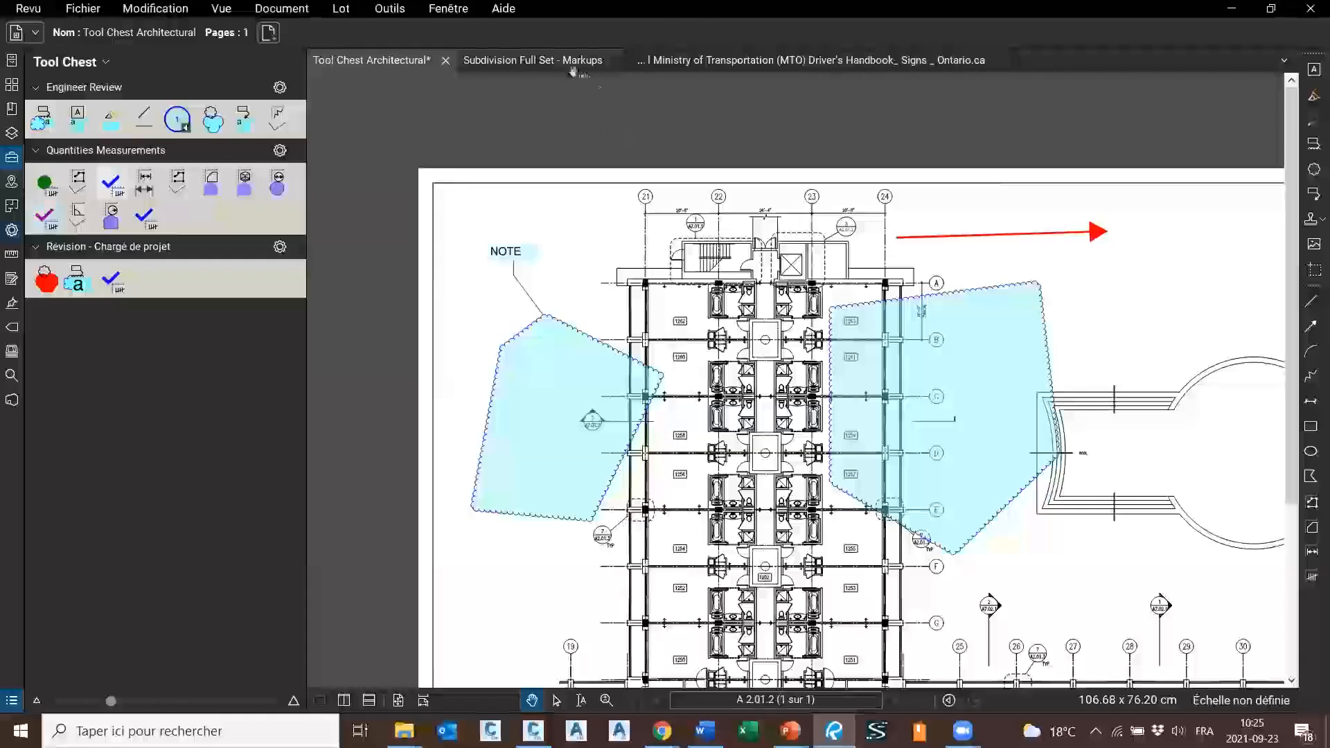
In the MTO Driver's Handbook document, take a snapshot of the school zone sign and place the pasted copy beside the original
{"action": "left_click", "coordinate": [552, 63]}
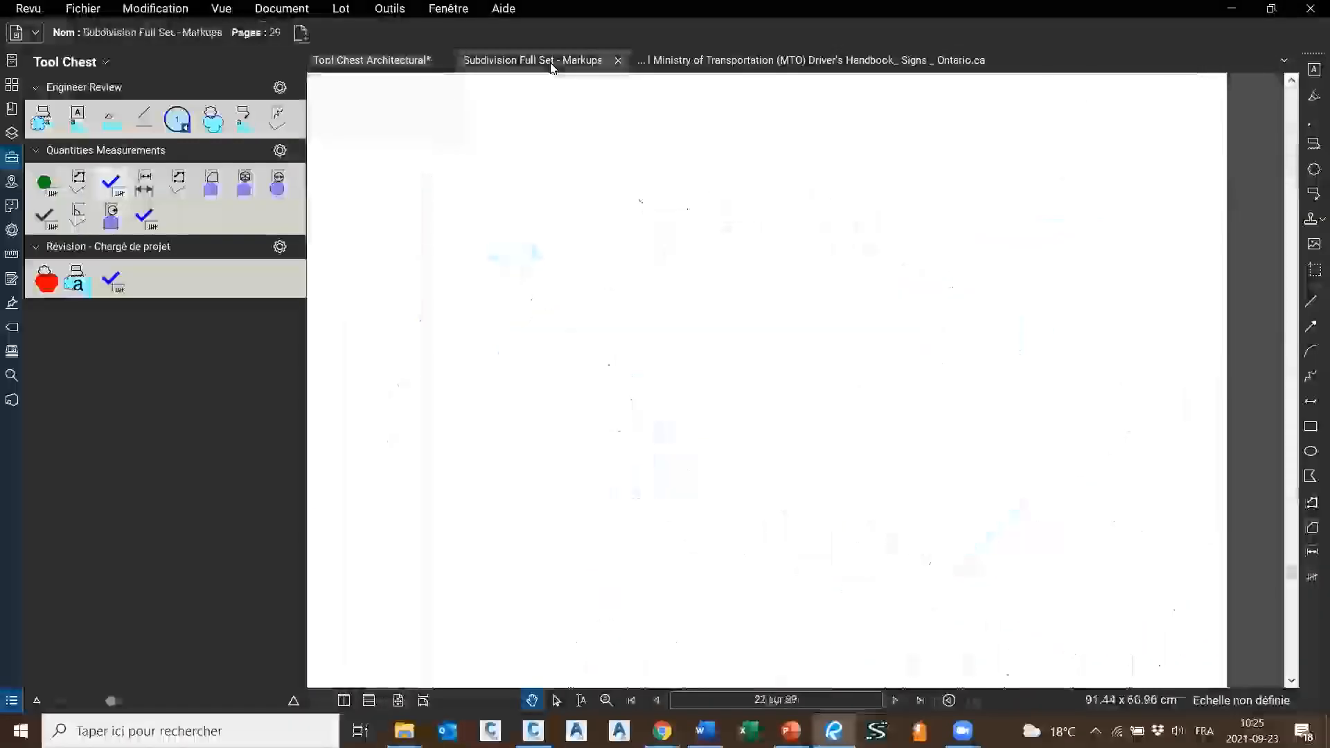
{"action": "left_click", "coordinate": [741, 68]}
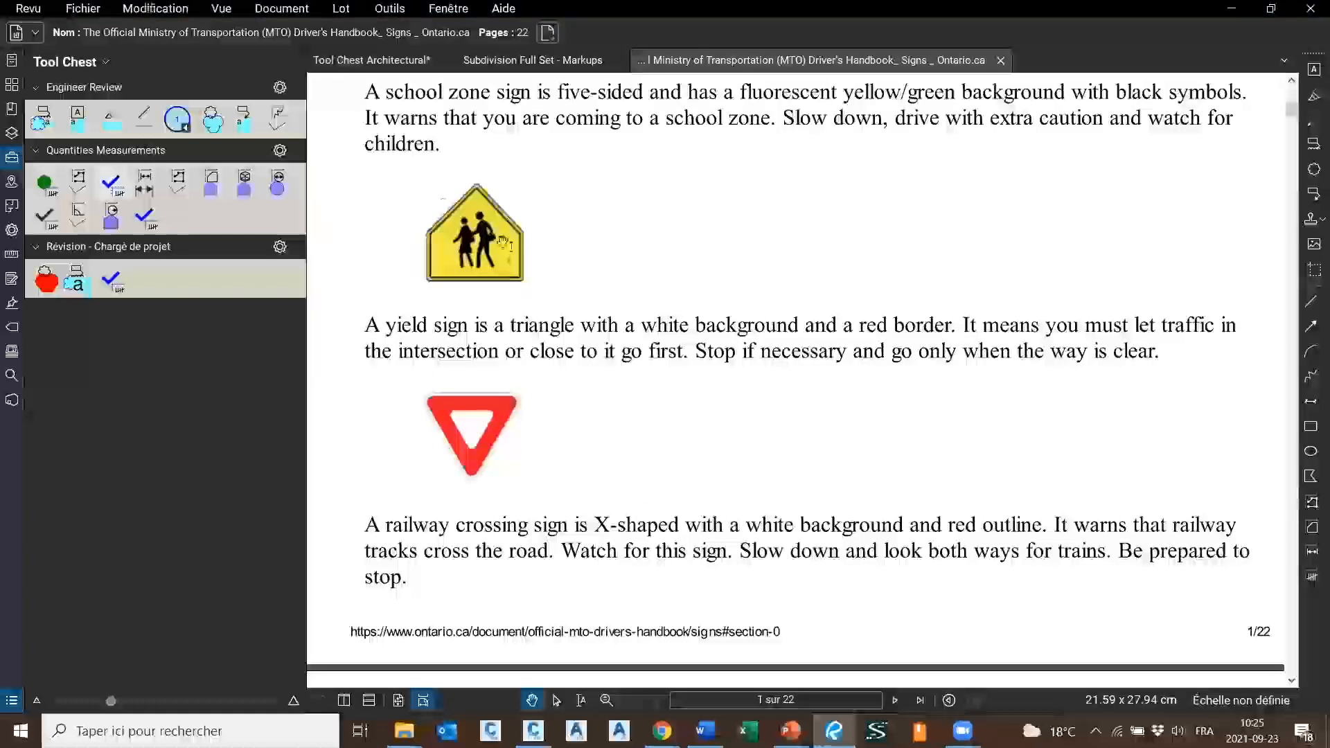
{"action": "left_click", "coordinate": [156, 8]}
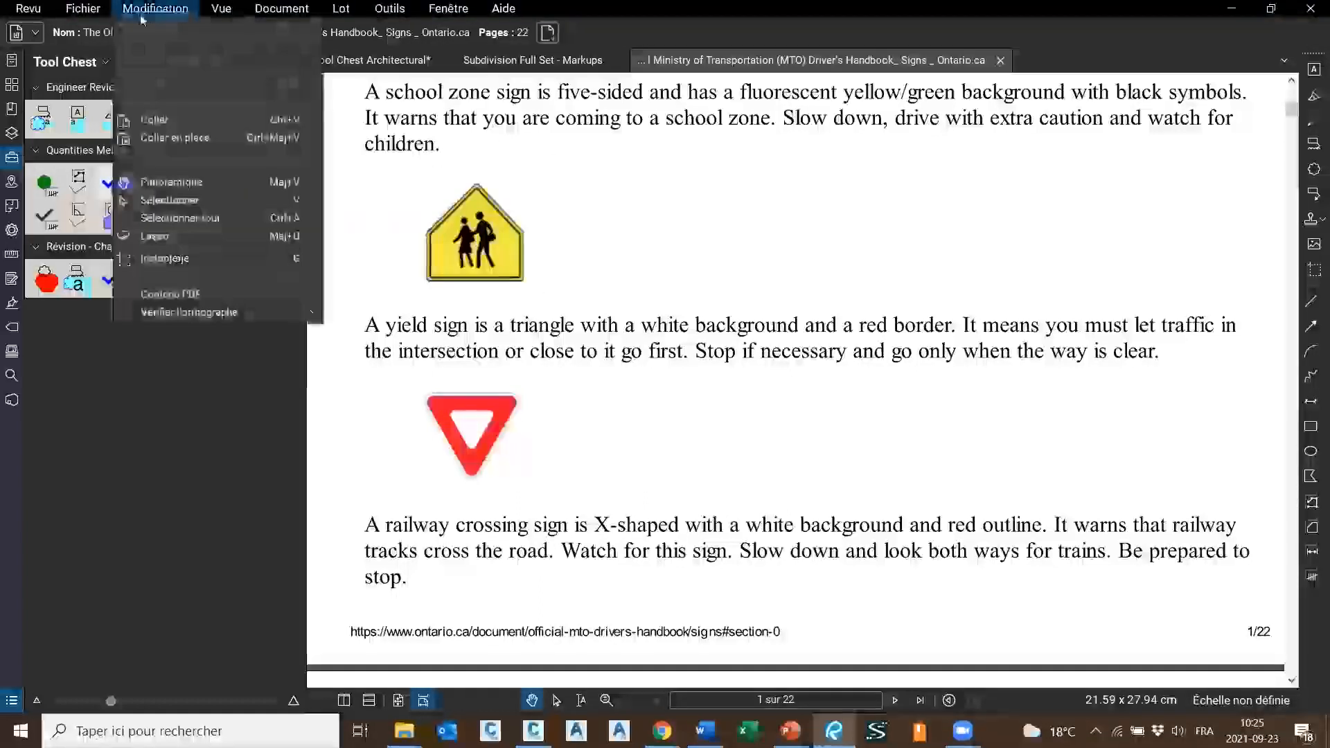
{"action": "left_click", "coordinate": [226, 265]}
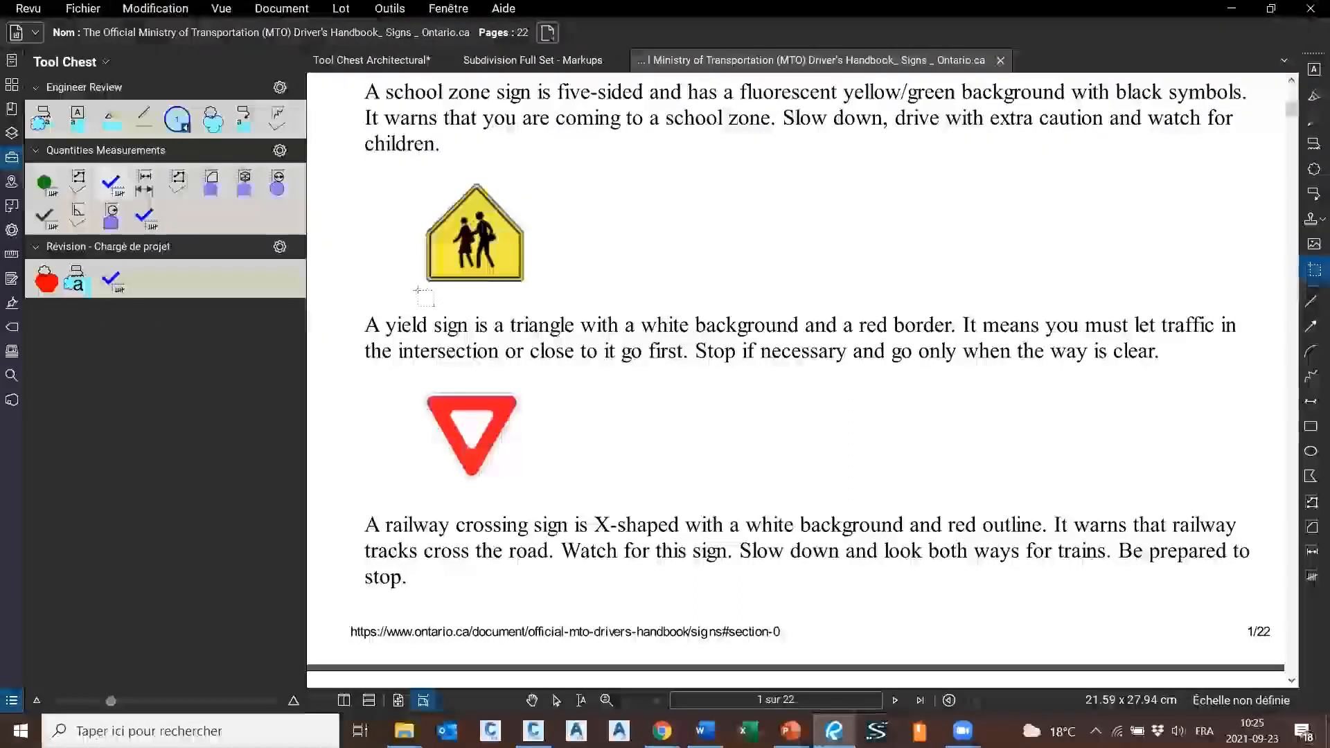
{"action": "left_click_drag", "start_coordinate": [418, 291], "coordinate": [532, 176]}
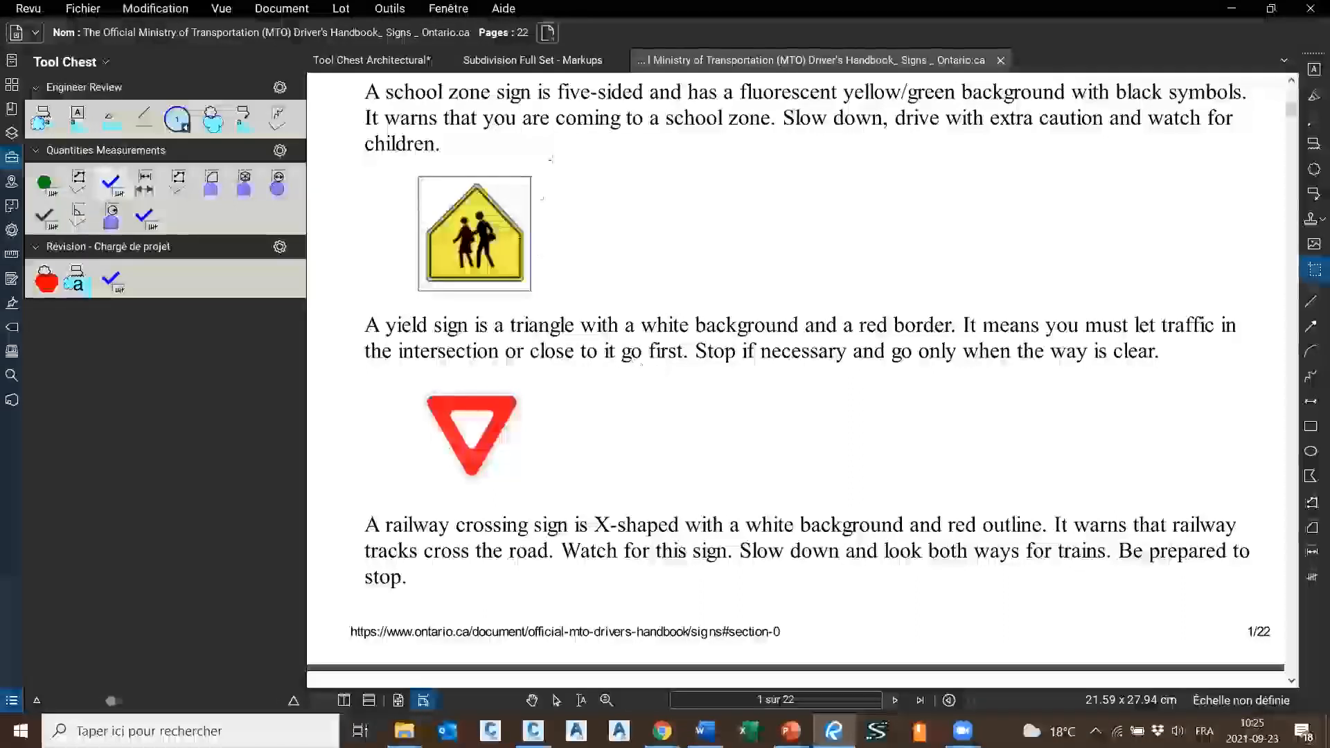
{"action": "key", "text": "ctrl+v"}
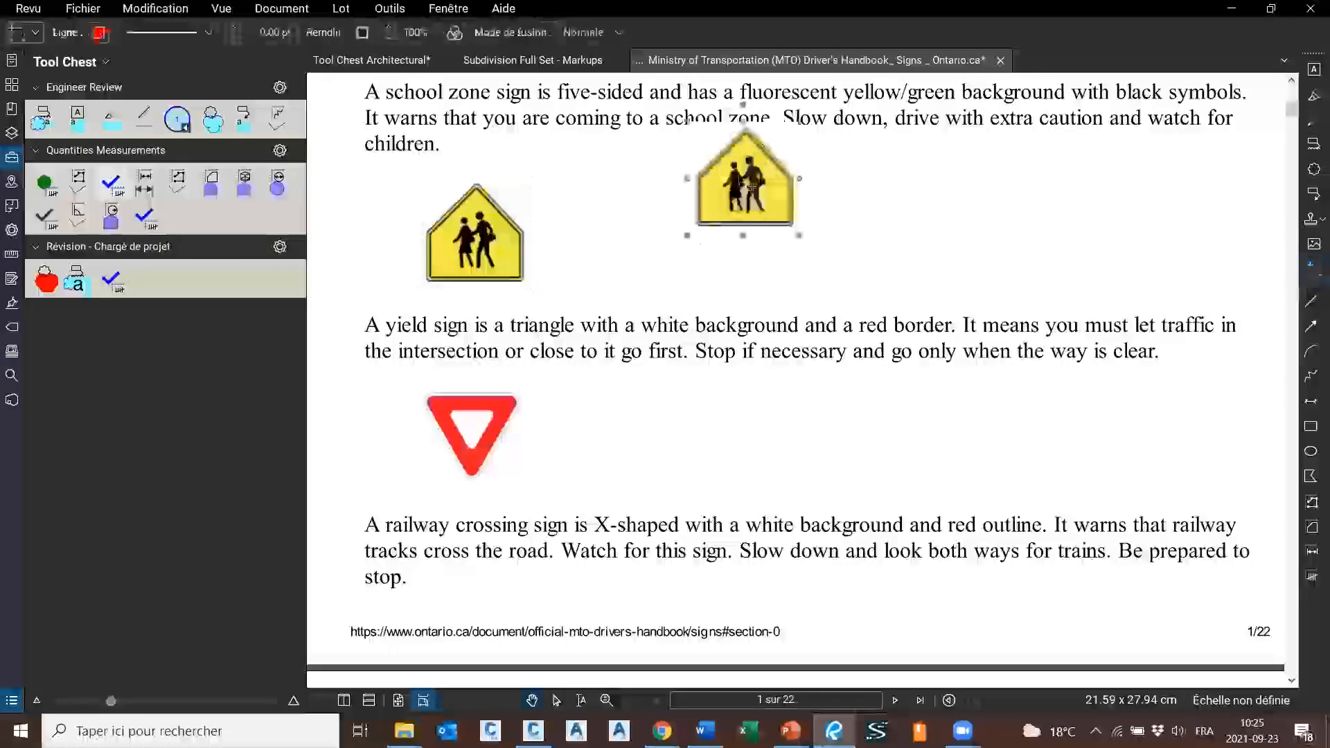
{"action": "left_click_drag", "start_coordinate": [747, 183], "coordinate": [642, 250]}
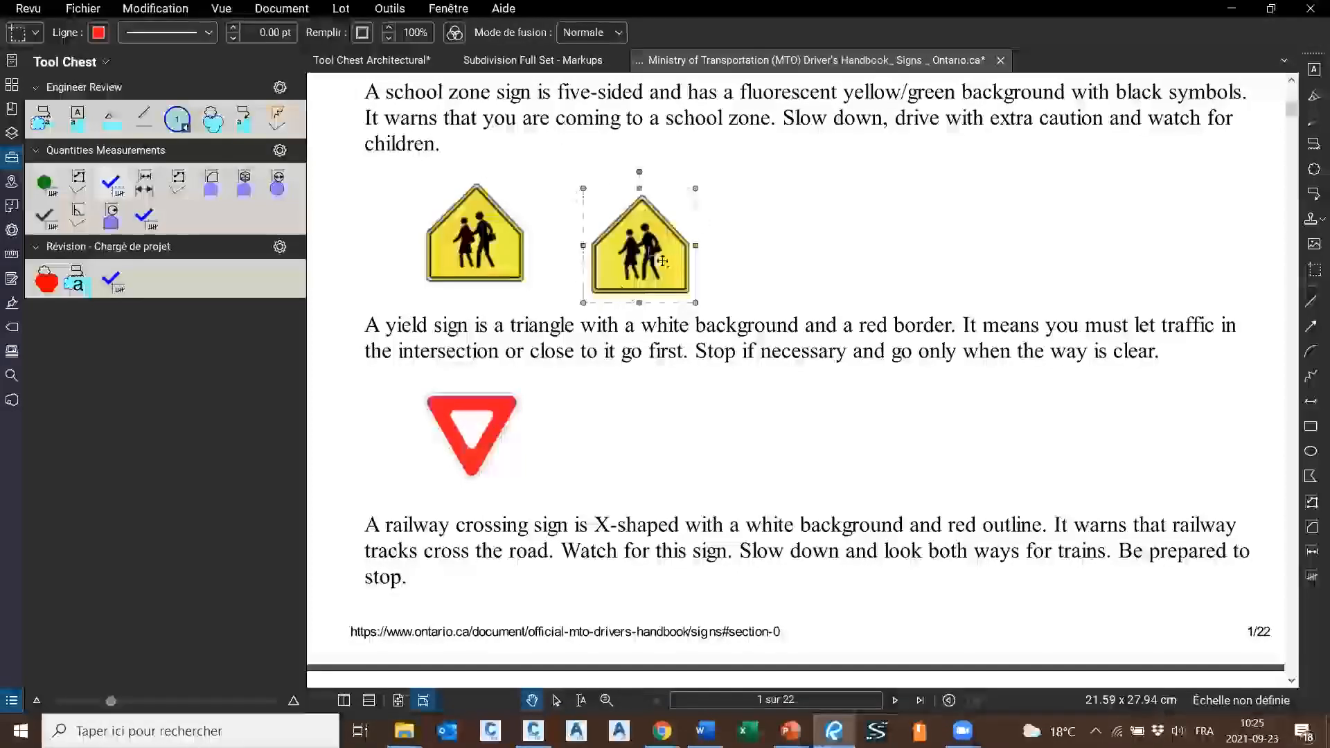
Create a new tool set titled "Signalisation routière" in the Tool Chest, keeping the default file name and options
{"action": "left_click", "coordinate": [104, 63]}
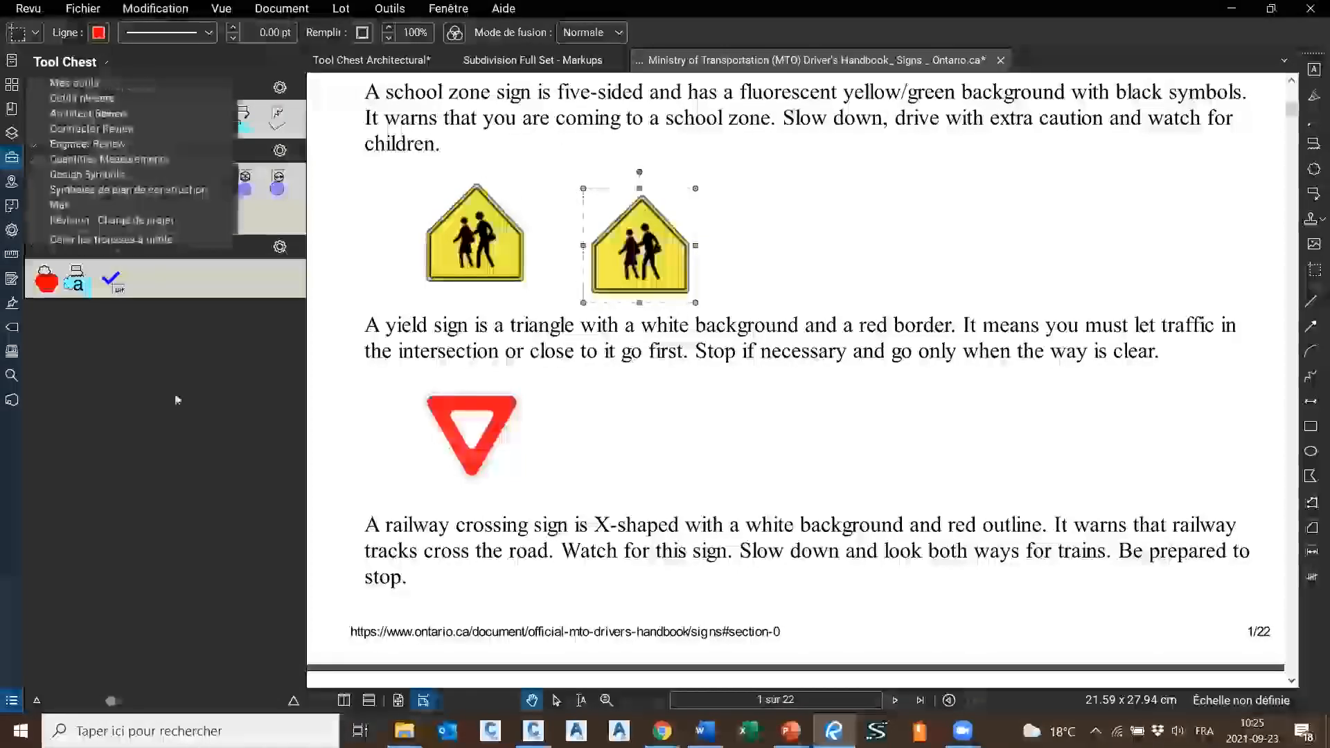
{"action": "left_click", "coordinate": [110, 239]}
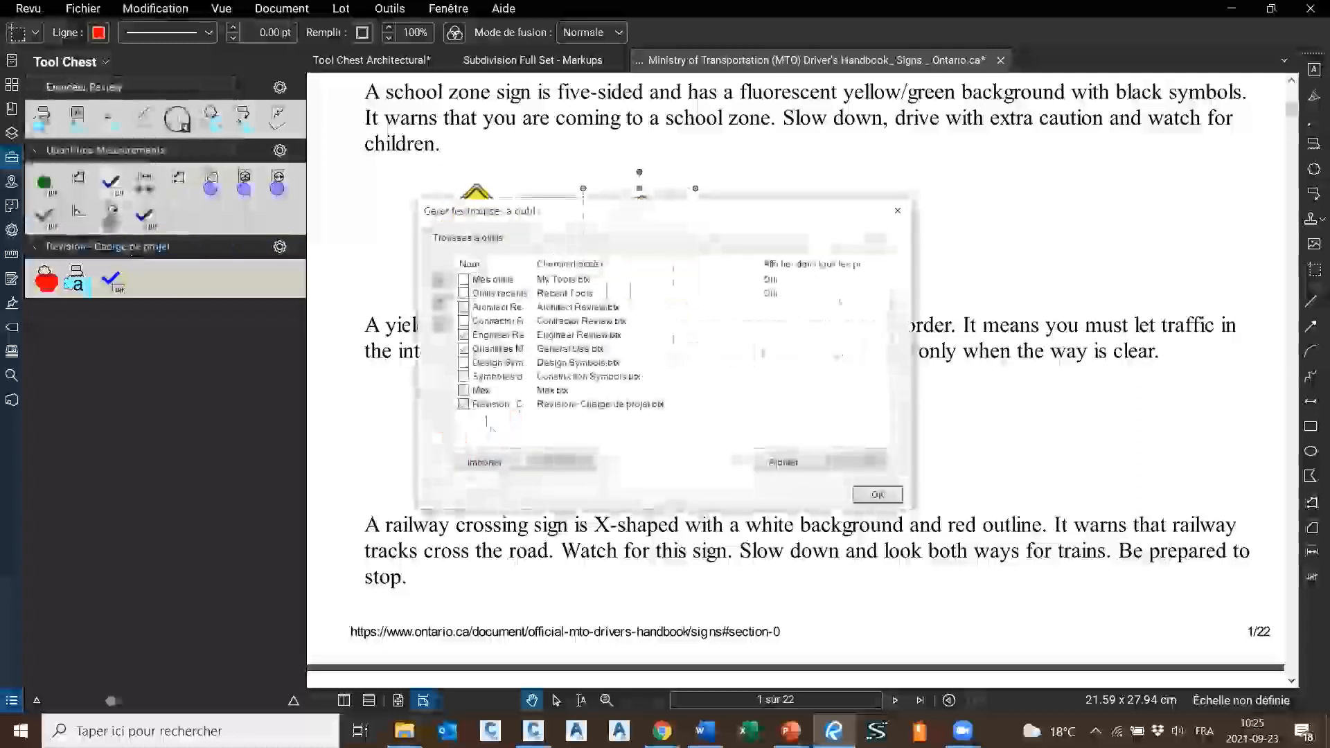
{"action": "left_click", "coordinate": [785, 462]}
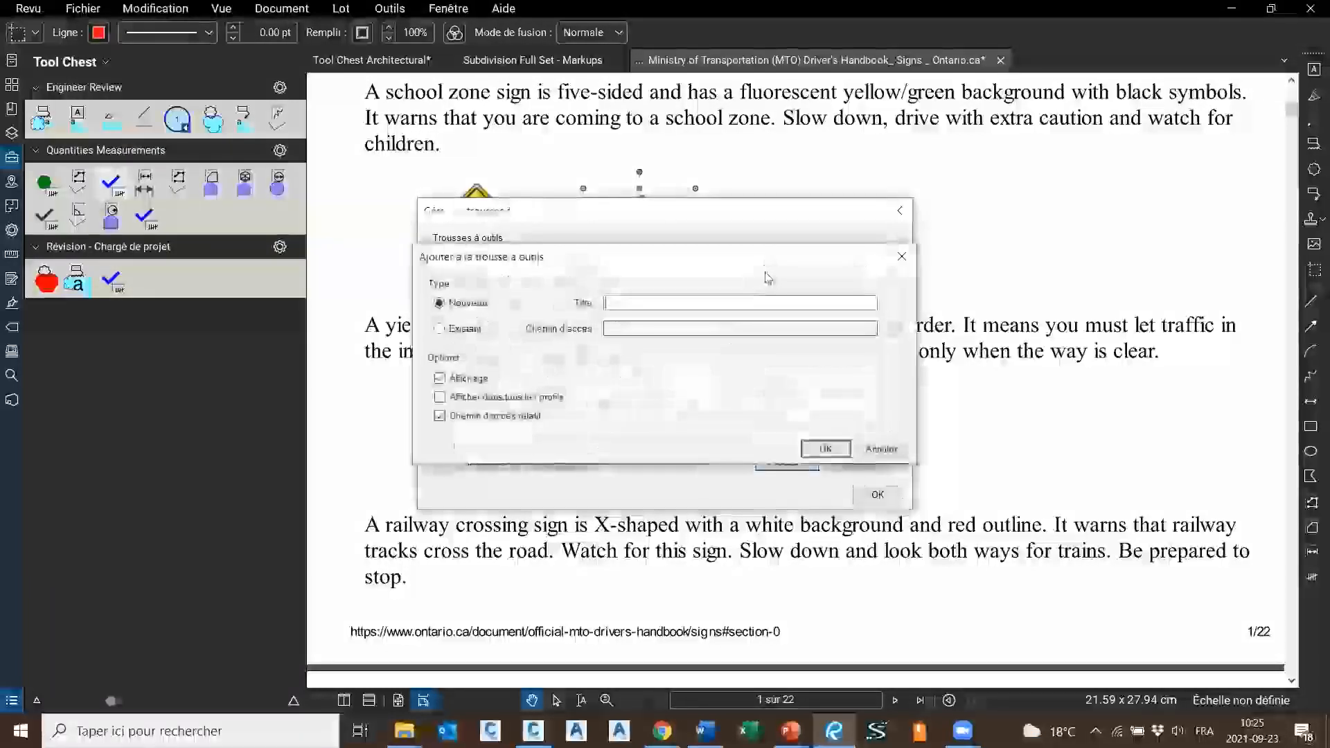
{"action": "type", "text": "Signalisation routière"}
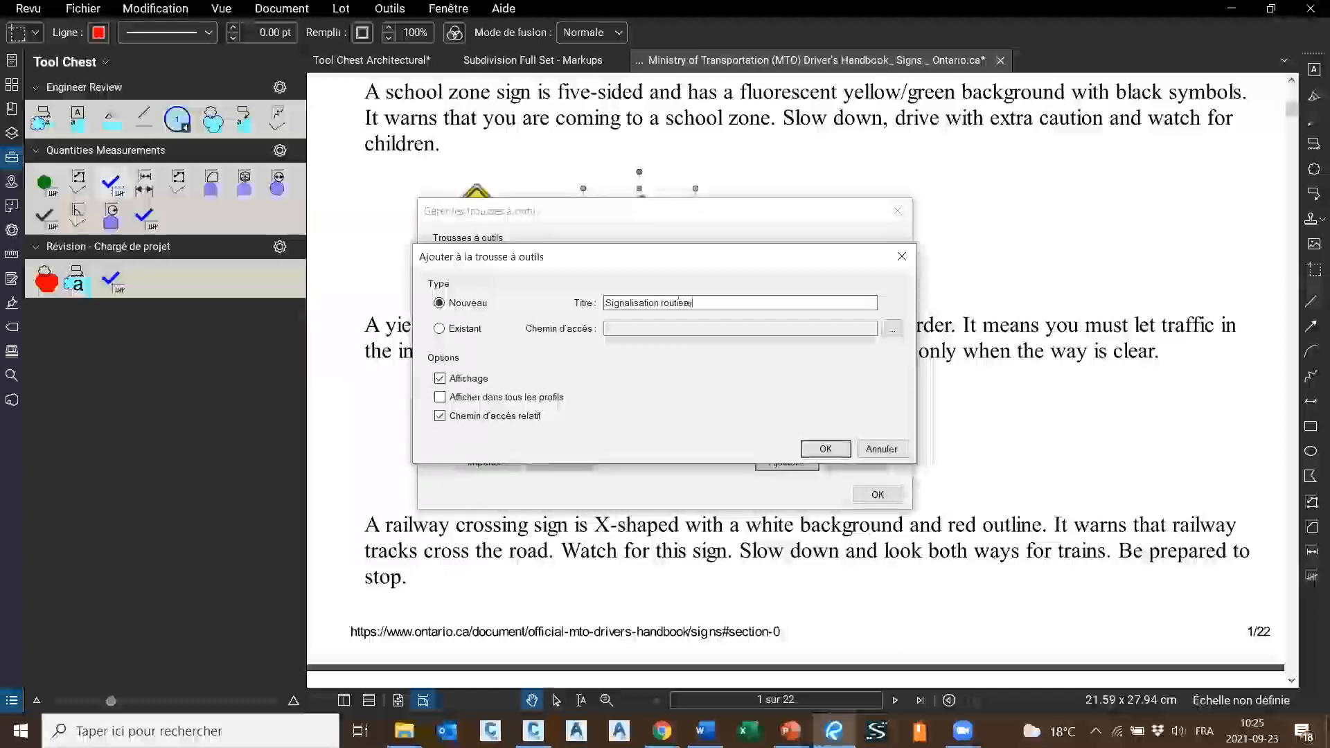
{"action": "left_click", "coordinate": [825, 448]}
{"action": "key", "text": "Return"}
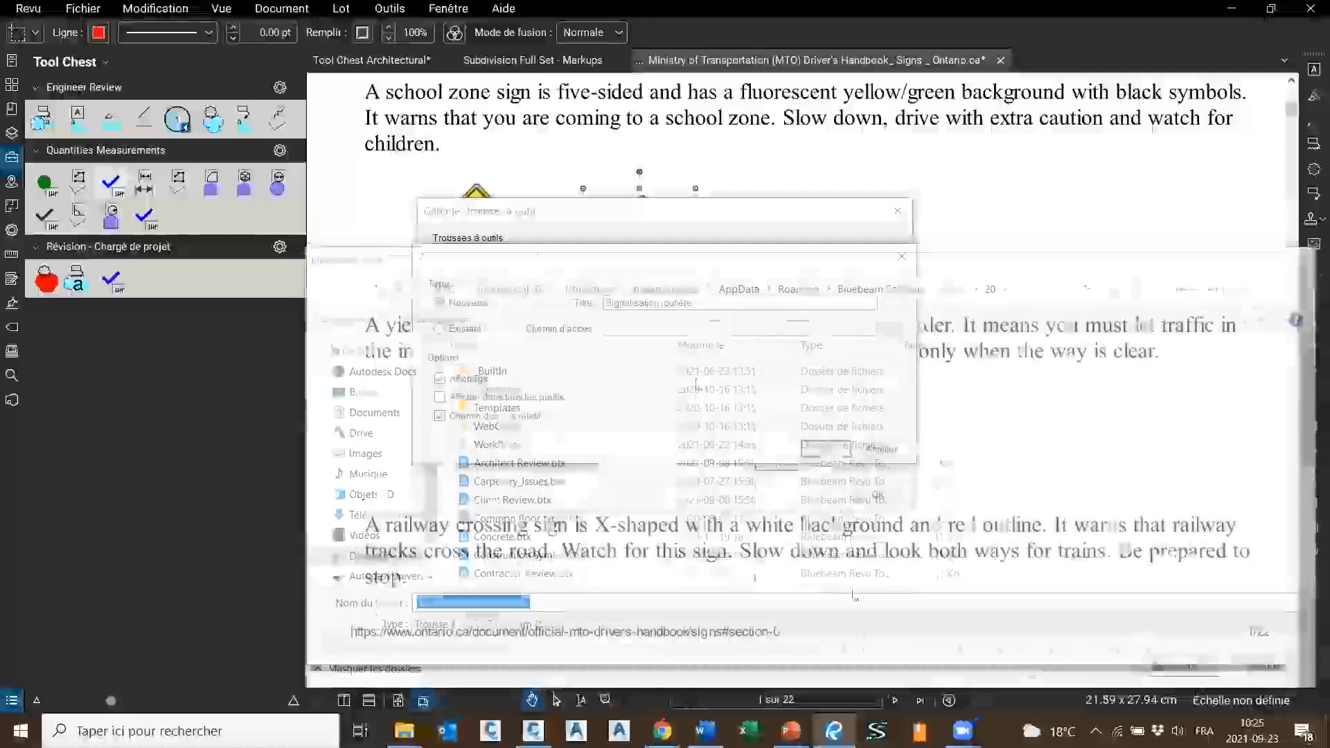
{"action": "left_click", "coordinate": [877, 494]}
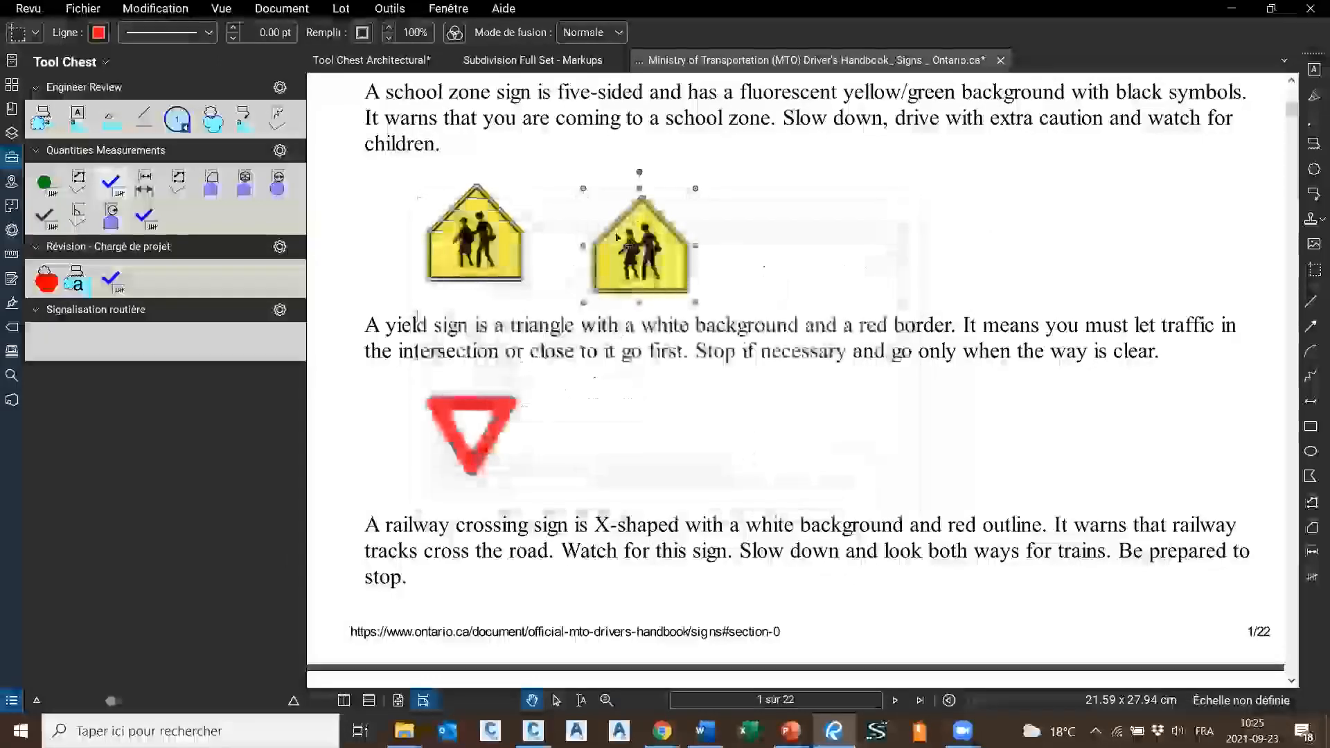
Shift the pasted school zone sign slightly upward and add it to the "Signalisation routière" tool set
{"action": "mouse_move", "coordinate": [659, 250]}
{"action": "left_mouse_down"}
{"action": "mouse_move", "coordinate": [671, 234]}
{"action": "mouse_move", "coordinate": [661, 241]}
{"action": "left_mouse_up"}
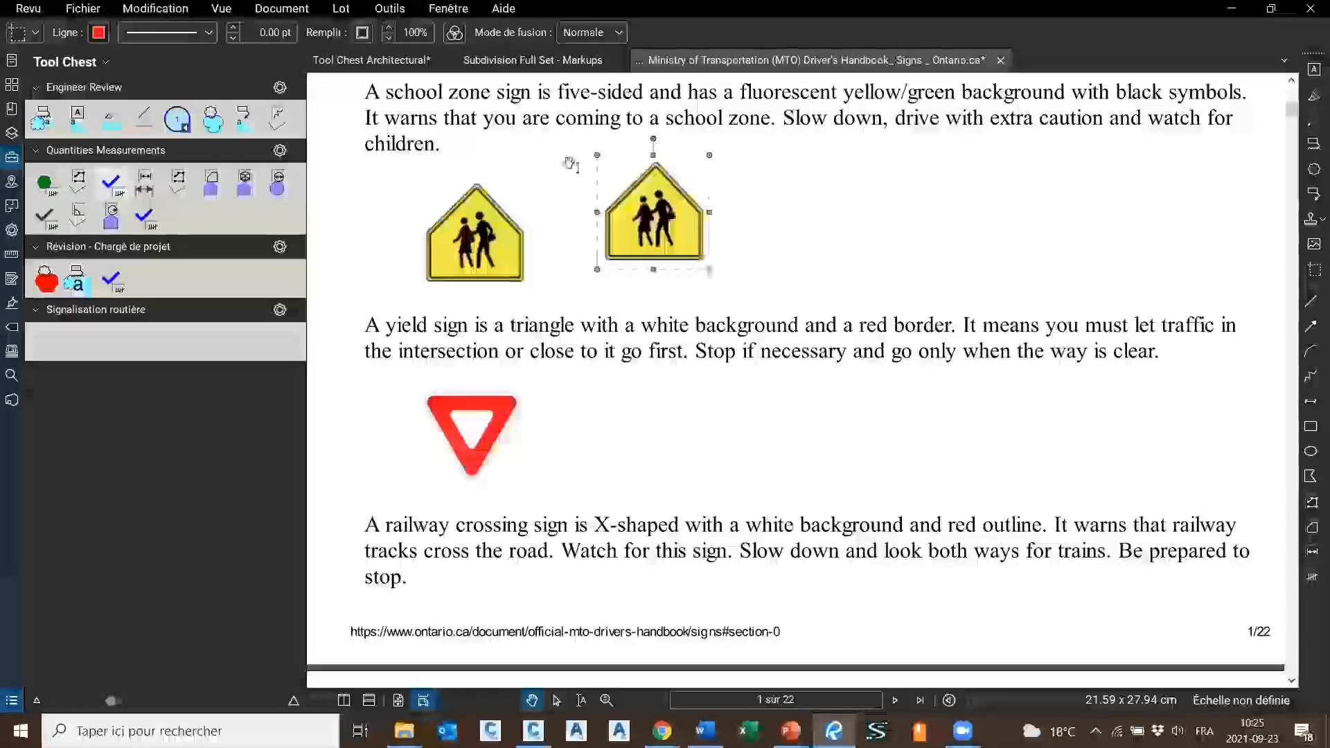
{"action": "right_click", "coordinate": [672, 209]}
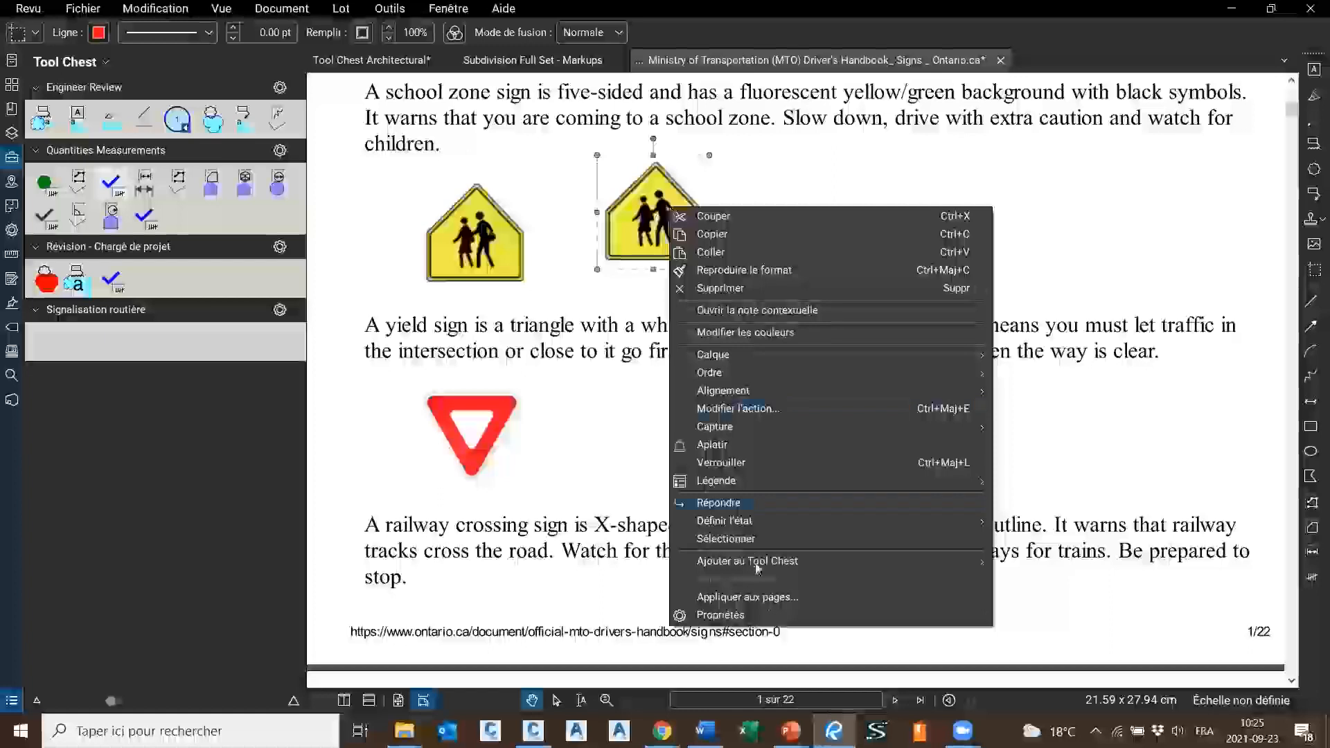
{"action": "mouse_move", "coordinate": [783, 561]}
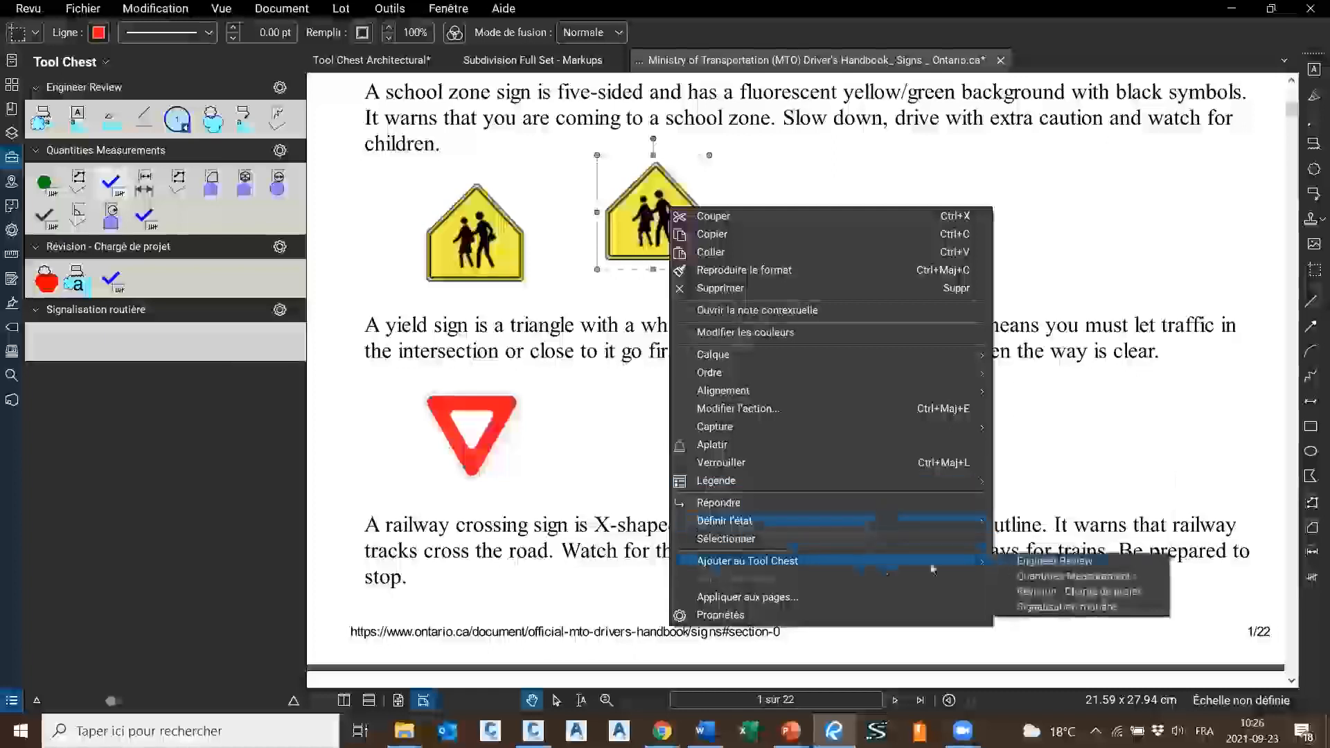
{"action": "left_click", "coordinate": [1064, 608]}
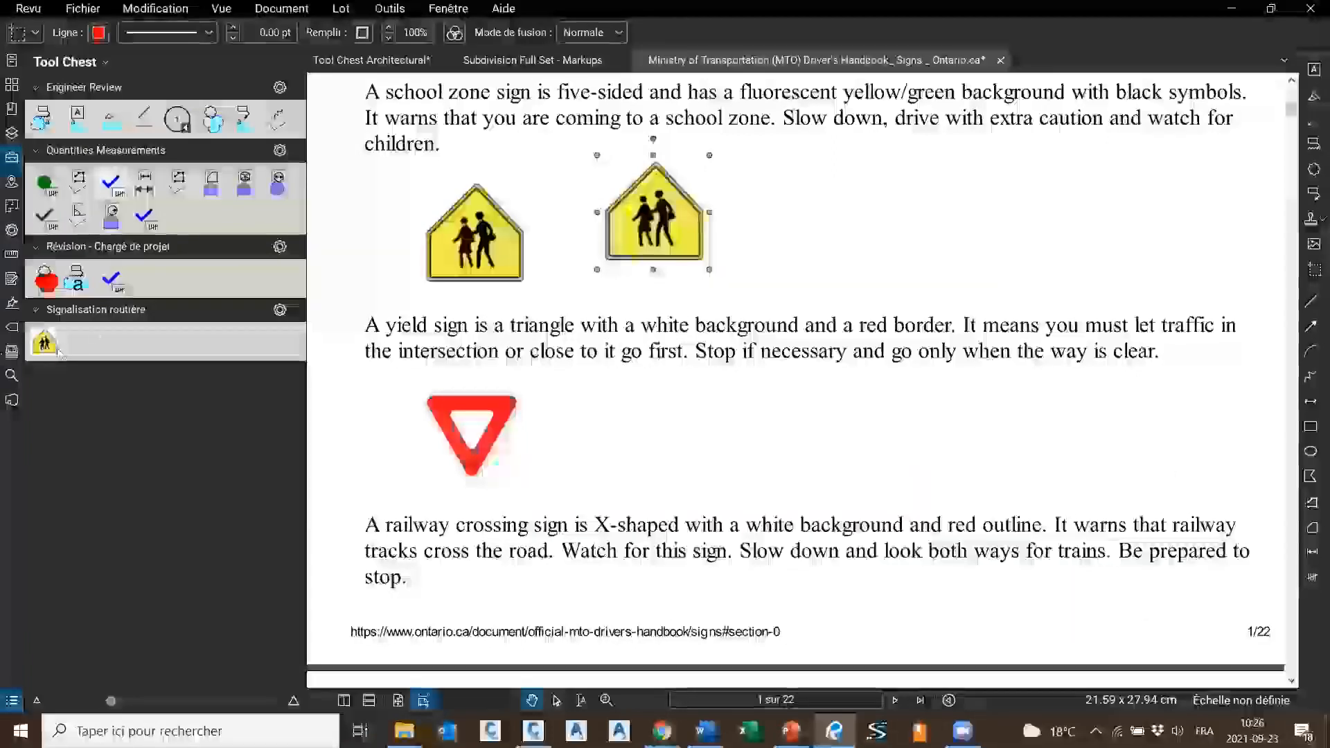
{"action": "left_click", "coordinate": [603, 308]}
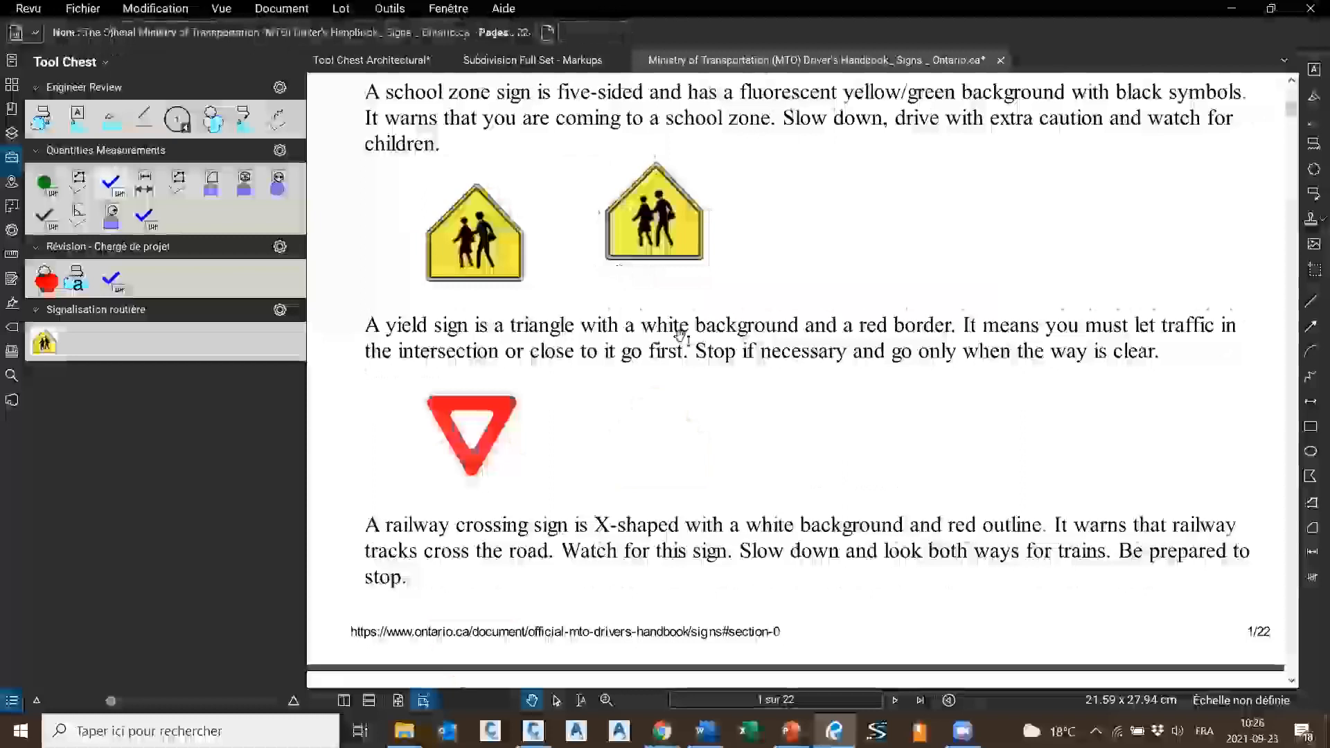
Take a snapshot of the stop sign and place the pasted copy beside the original
{"action": "scroll", "coordinate": [680, 335], "scroll_direction": "up", "scroll_amount": 4}
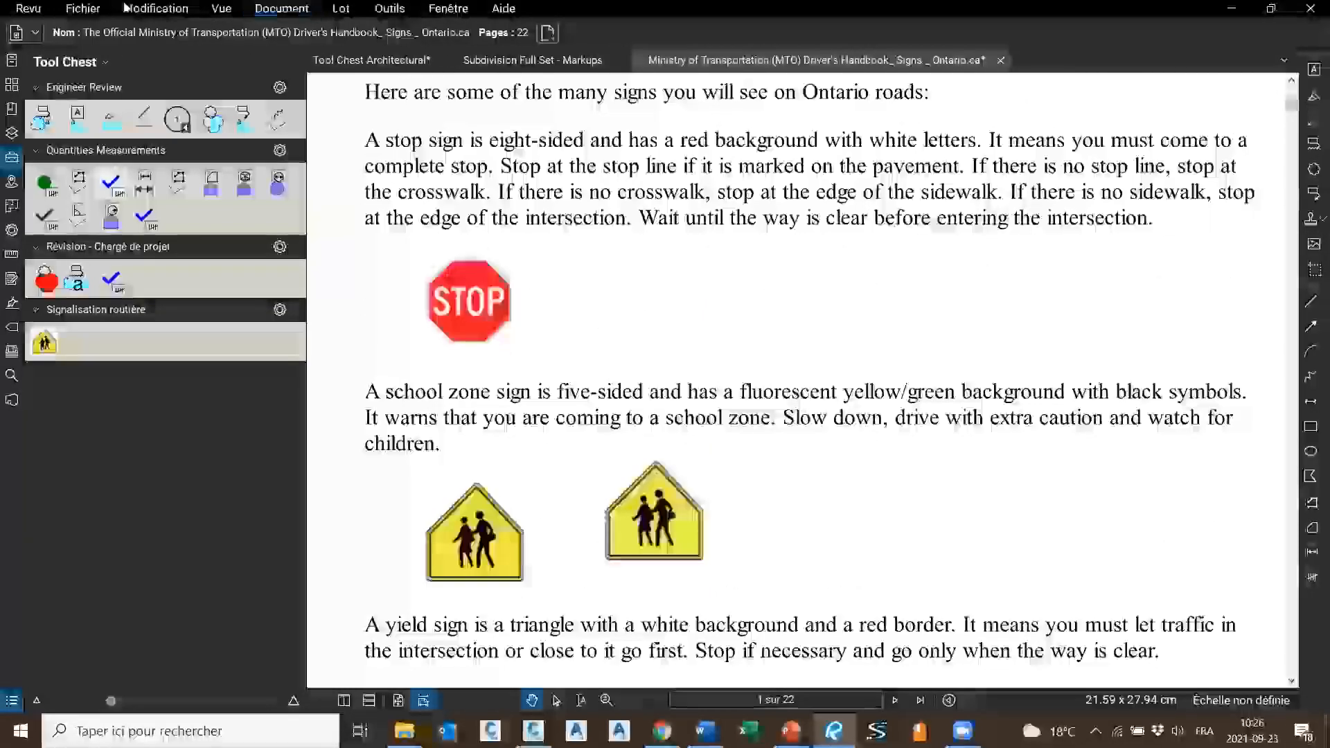
{"action": "left_click", "coordinate": [125, 7]}
{"action": "left_click", "coordinate": [167, 258]}
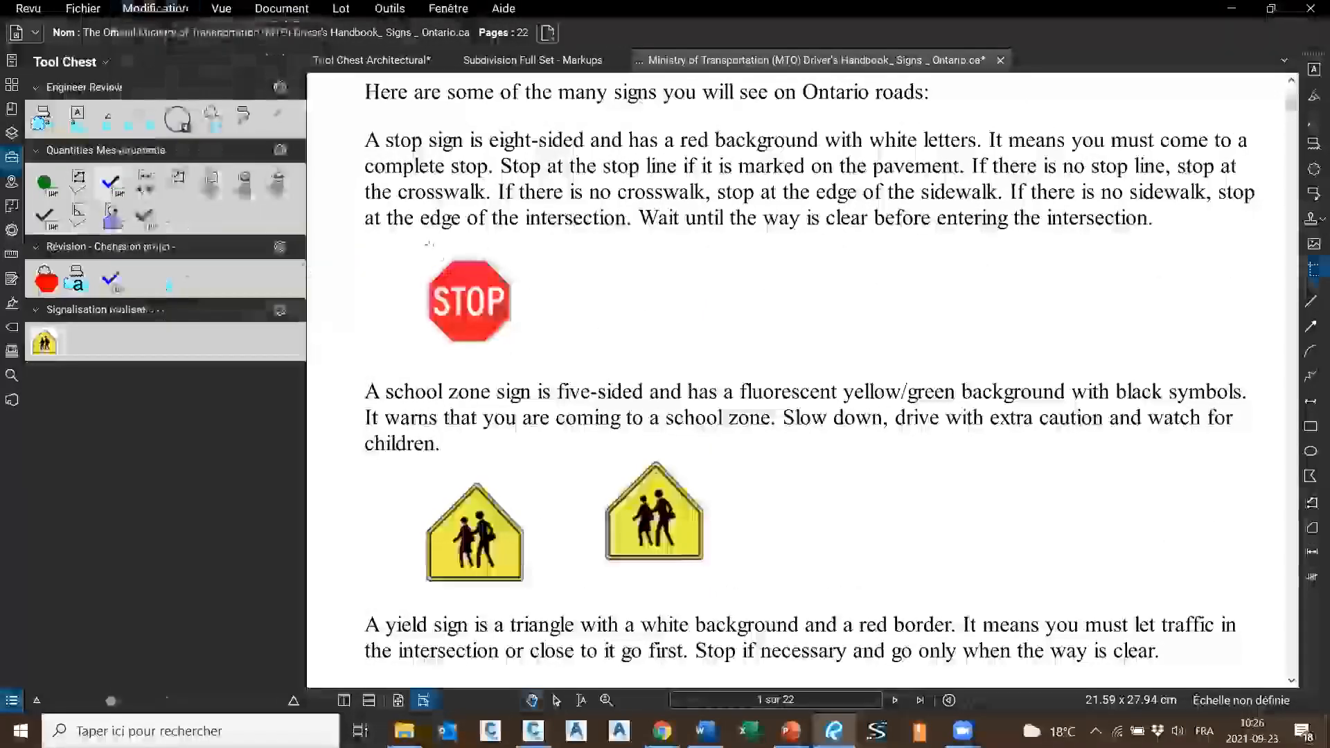
{"action": "mouse_move", "coordinate": [505, 340]}
{"action": "left_mouse_down"}
{"action": "mouse_move", "coordinate": [528, 369]}
{"action": "mouse_move", "coordinate": [518, 351]}
{"action": "left_mouse_up"}
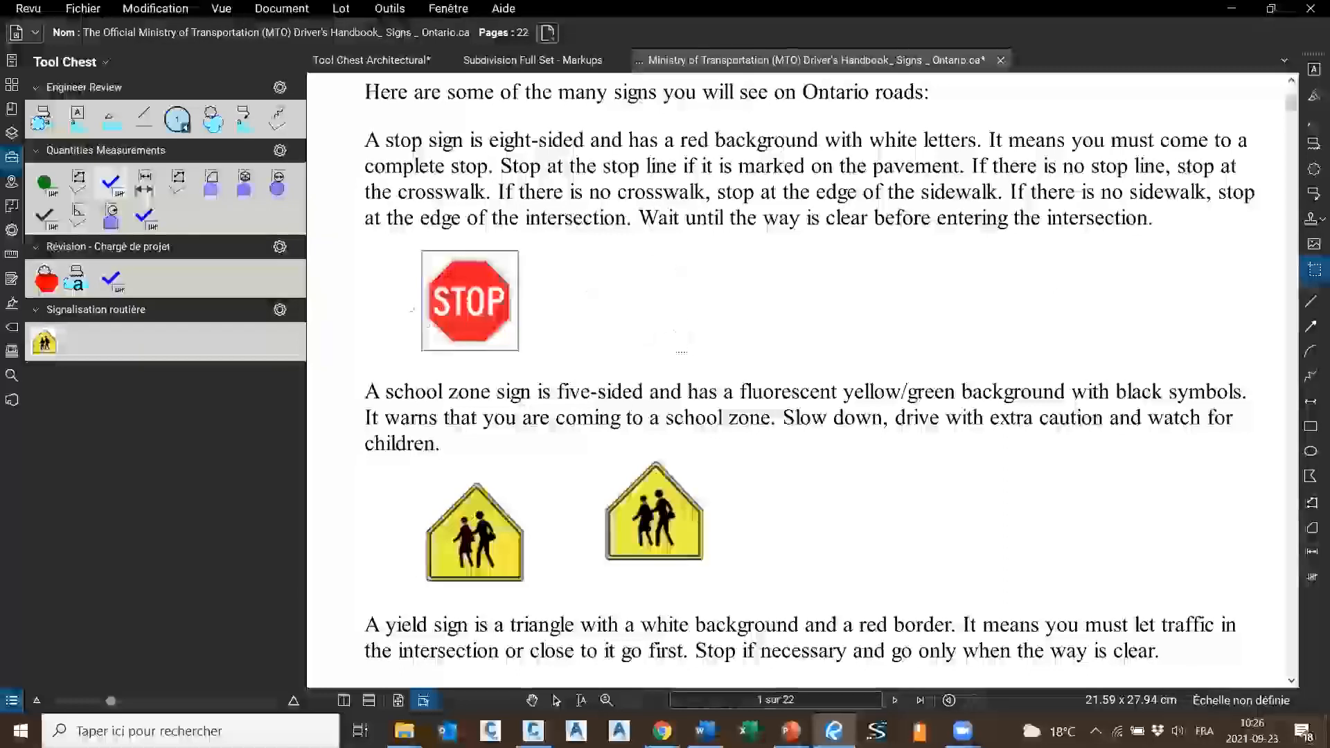
{"action": "right_click", "coordinate": [450, 303]}
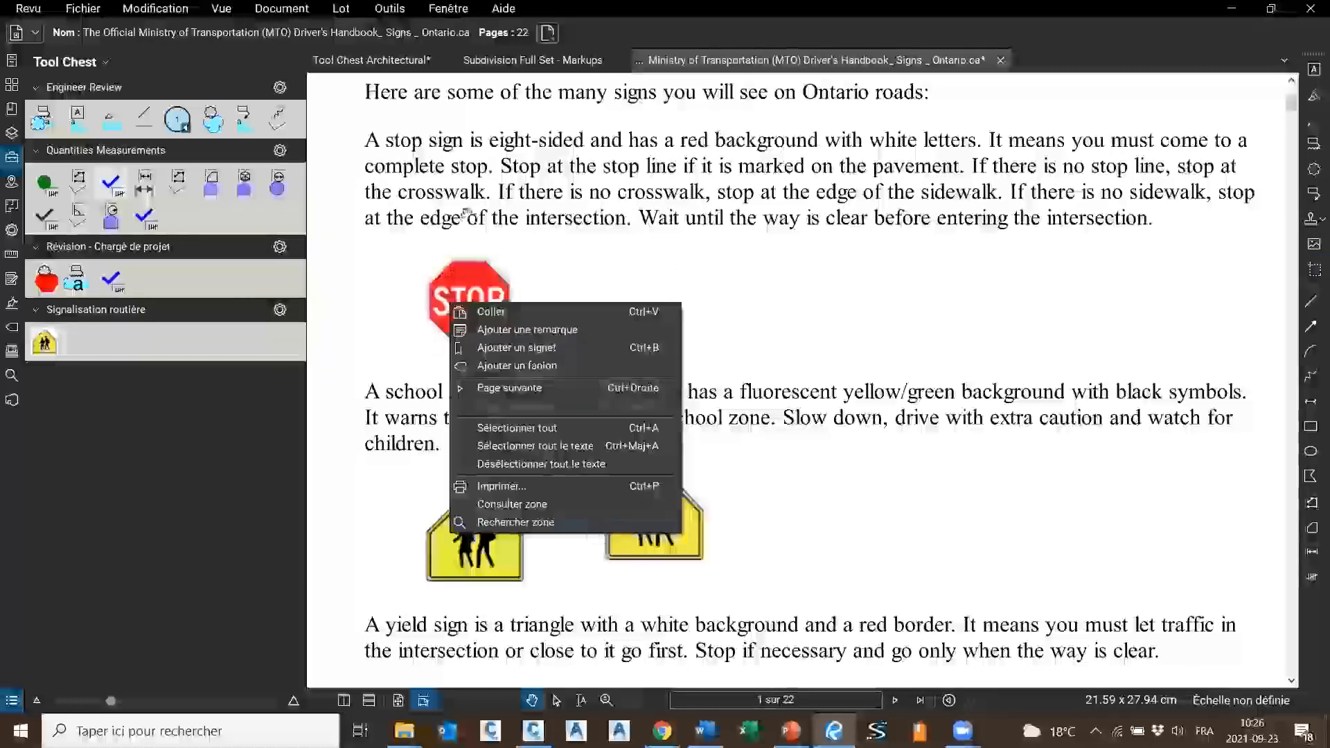
{"action": "left_click", "coordinate": [467, 213]}
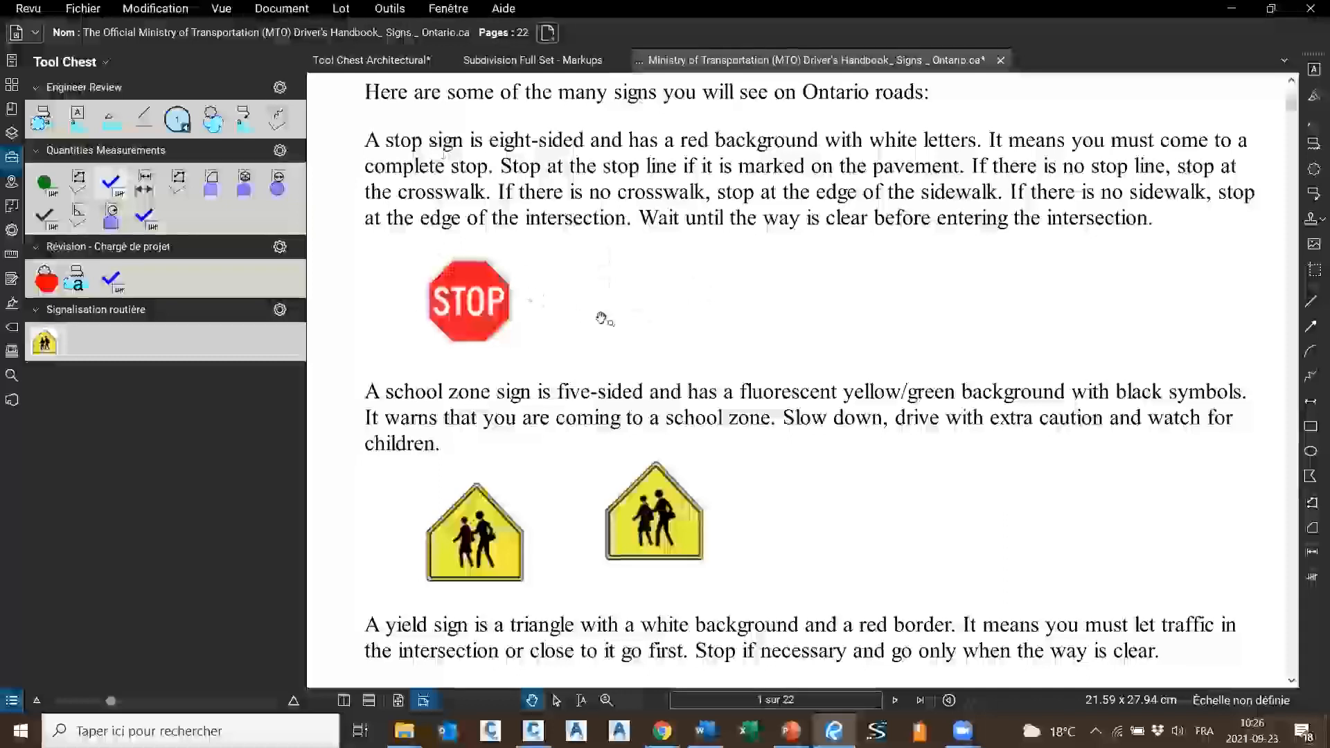
{"action": "key", "text": "ctrl+v"}
{"action": "left_click_drag", "start_coordinate": [643, 283], "coordinate": [622, 308]}
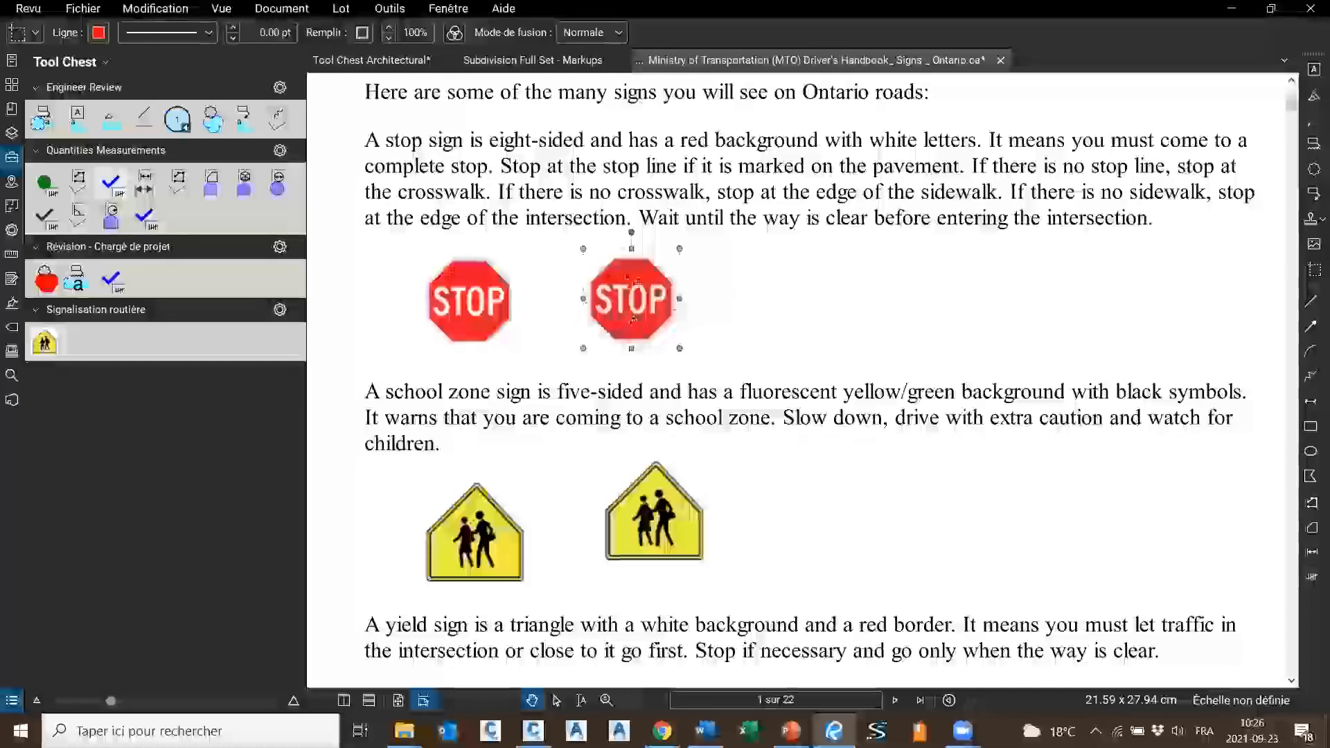
Add the pasted stop sign to the "Signalisation routière" tool set
{"action": "right_click", "coordinate": [625, 275]}
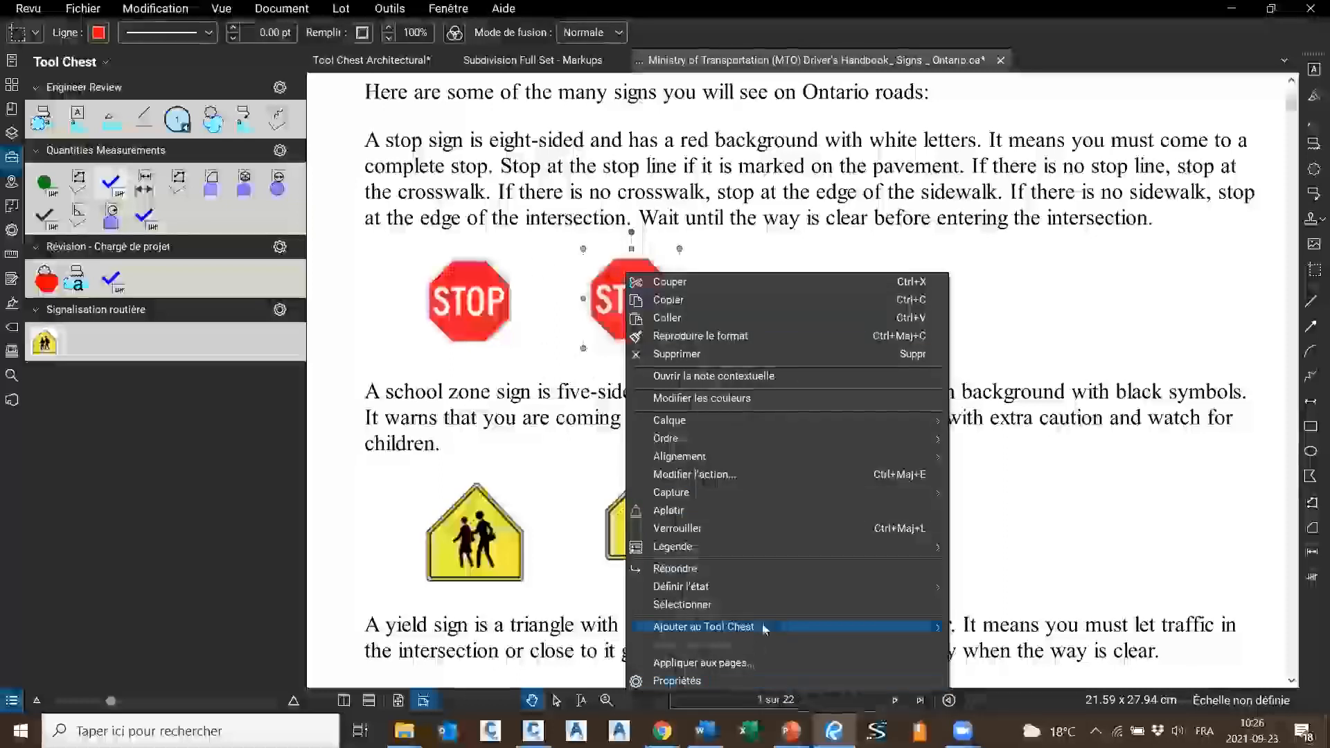
{"action": "mouse_move", "coordinate": [763, 627]}
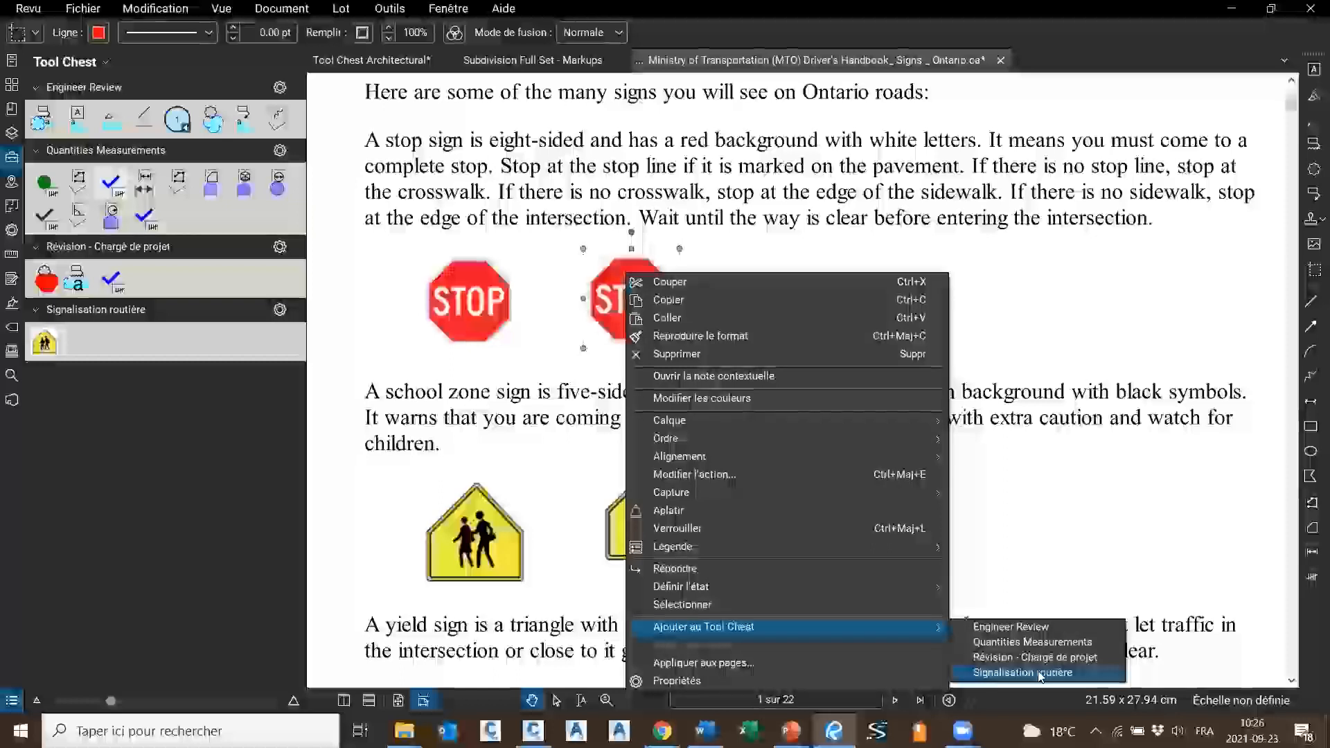
{"action": "left_click", "coordinate": [1039, 674]}
{"action": "mouse_move", "coordinate": [709, 303]}
{"action": "left_mouse_down"}
{"action": "mouse_move", "coordinate": [713, 497]}
{"action": "mouse_move", "coordinate": [713, 311]}
{"action": "left_mouse_up"}
Delete the pasted stop sign and school zone sign copies from the handbook page
{"action": "left_click", "coordinate": [632, 303]}
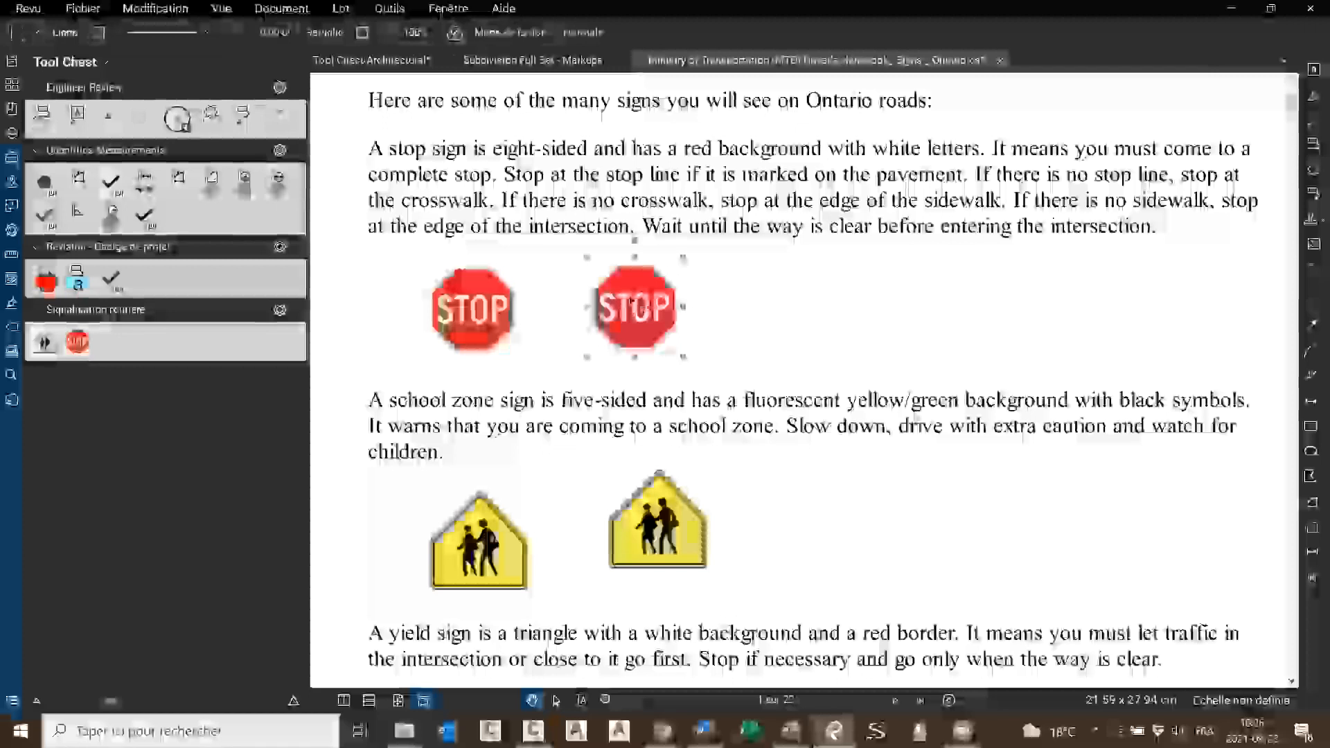
{"action": "key", "text": "Delete"}
{"action": "left_click", "coordinate": [659, 525]}
{"action": "key", "text": "Delete"}
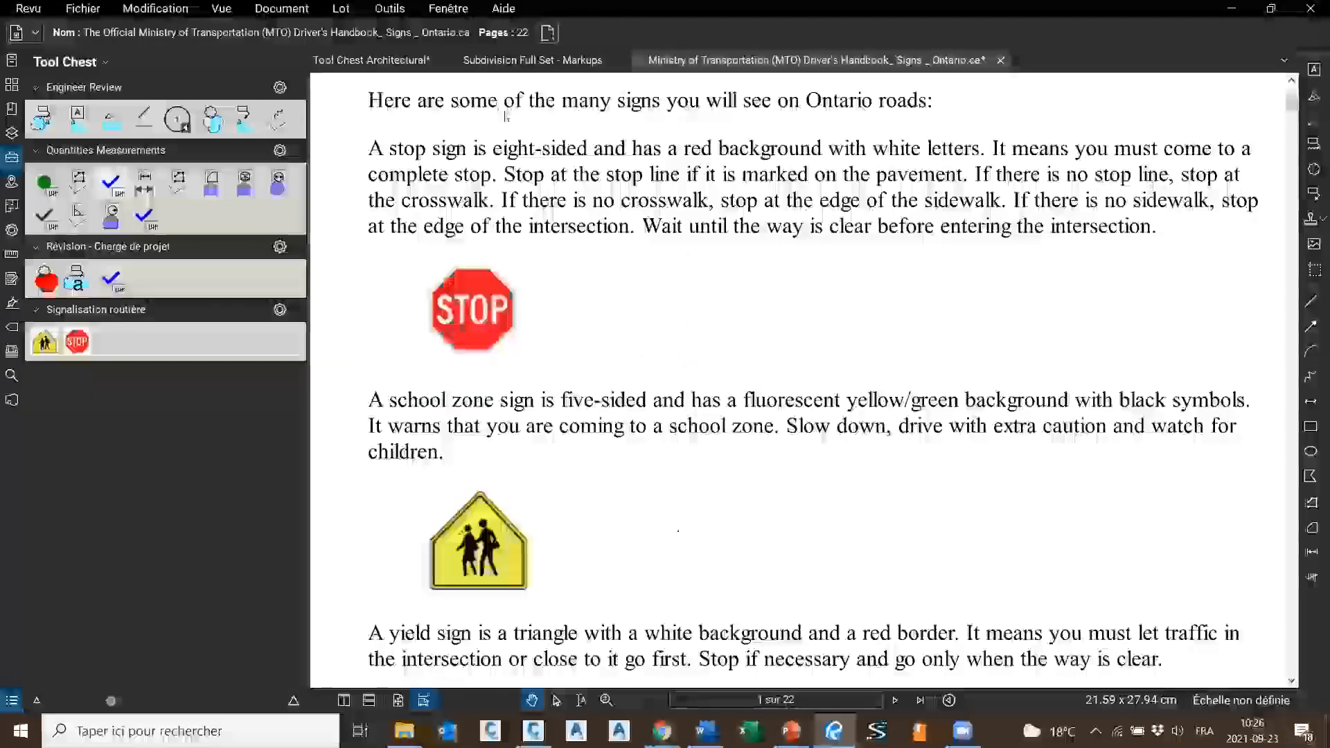
In the Subdivision Full Set - Markups document, place stop signs from the tool set on both corners of Street 2 at Street 1, beside lots 21 and 20
{"action": "left_click", "coordinate": [516, 61]}
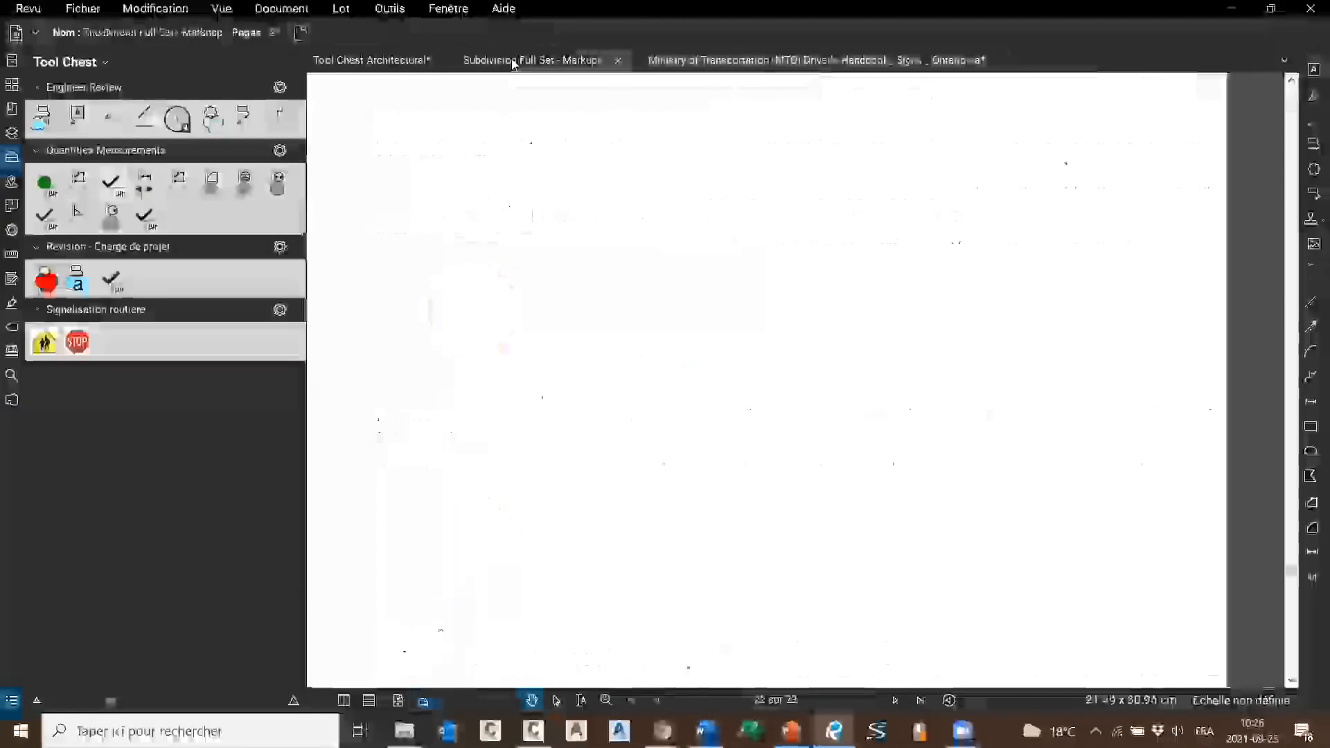
{"action": "scroll", "coordinate": [1160, 307], "scroll_direction": "down", "scroll_amount": 2}
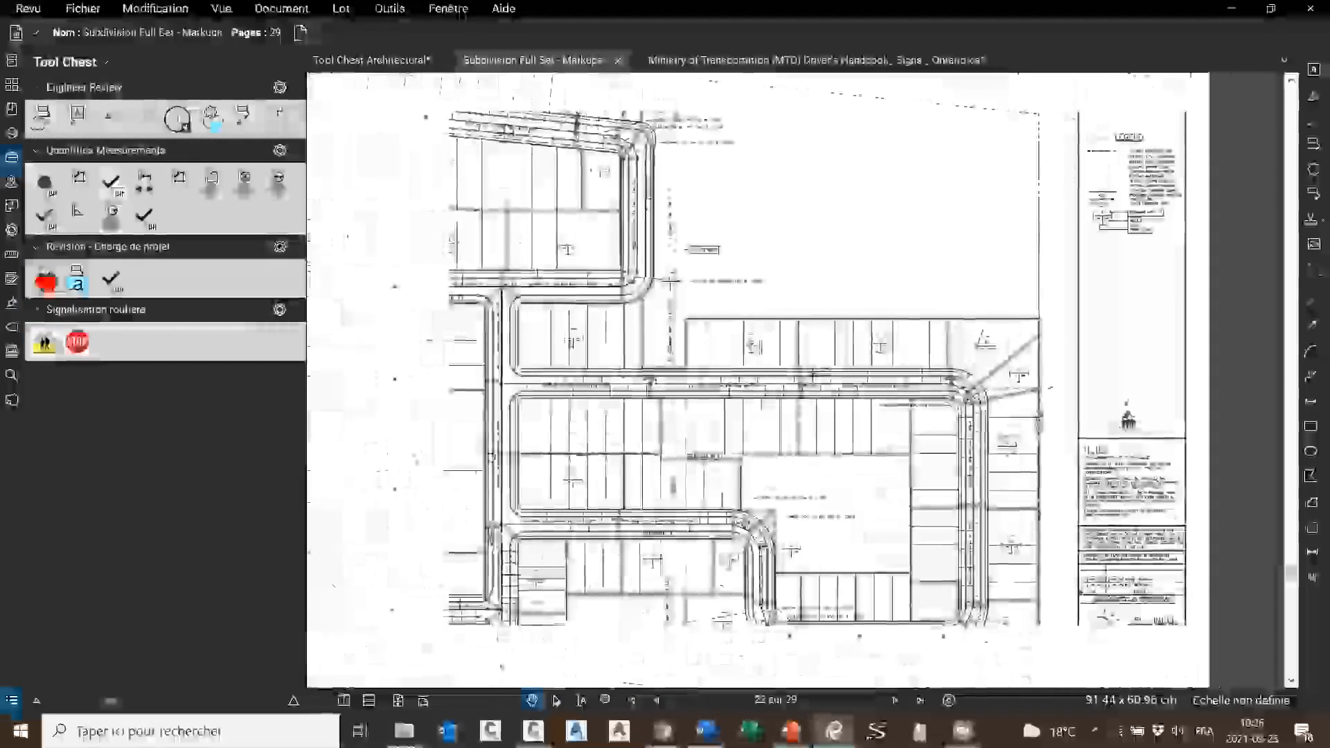
{"action": "scroll", "coordinate": [547, 424], "scroll_direction": "up", "scroll_amount": 3}
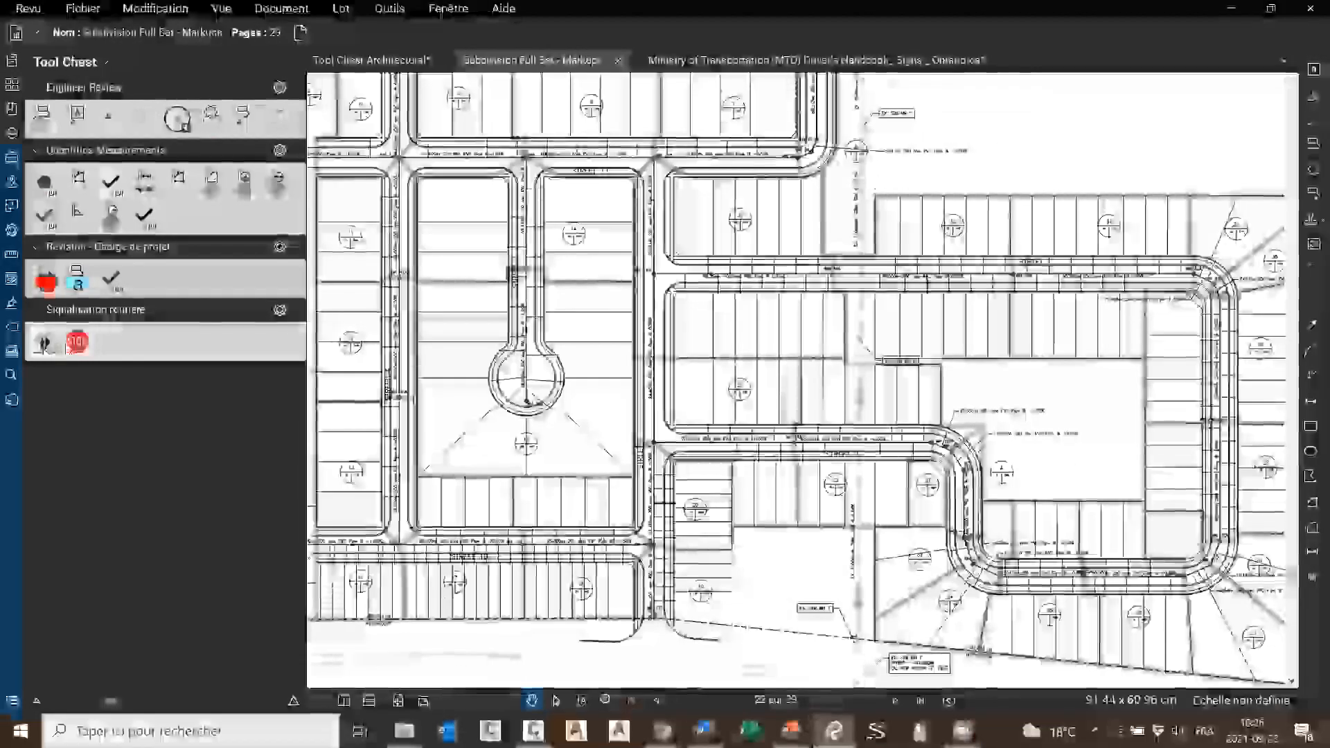
{"action": "left_click", "coordinate": [77, 341]}
{"action": "left_click", "coordinate": [679, 419]}
{"action": "scroll", "coordinate": [682, 415], "scroll_direction": "up", "scroll_amount": 5}
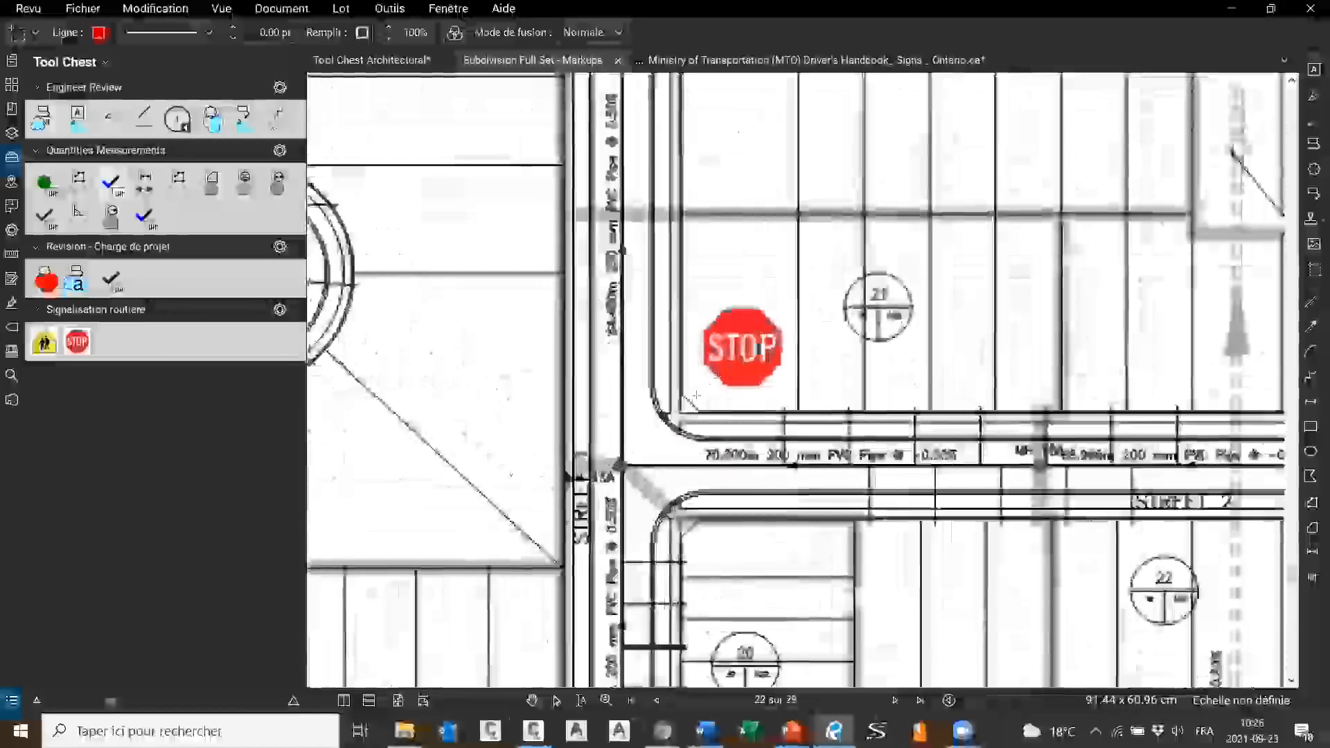
{"action": "left_click", "coordinate": [688, 400]}
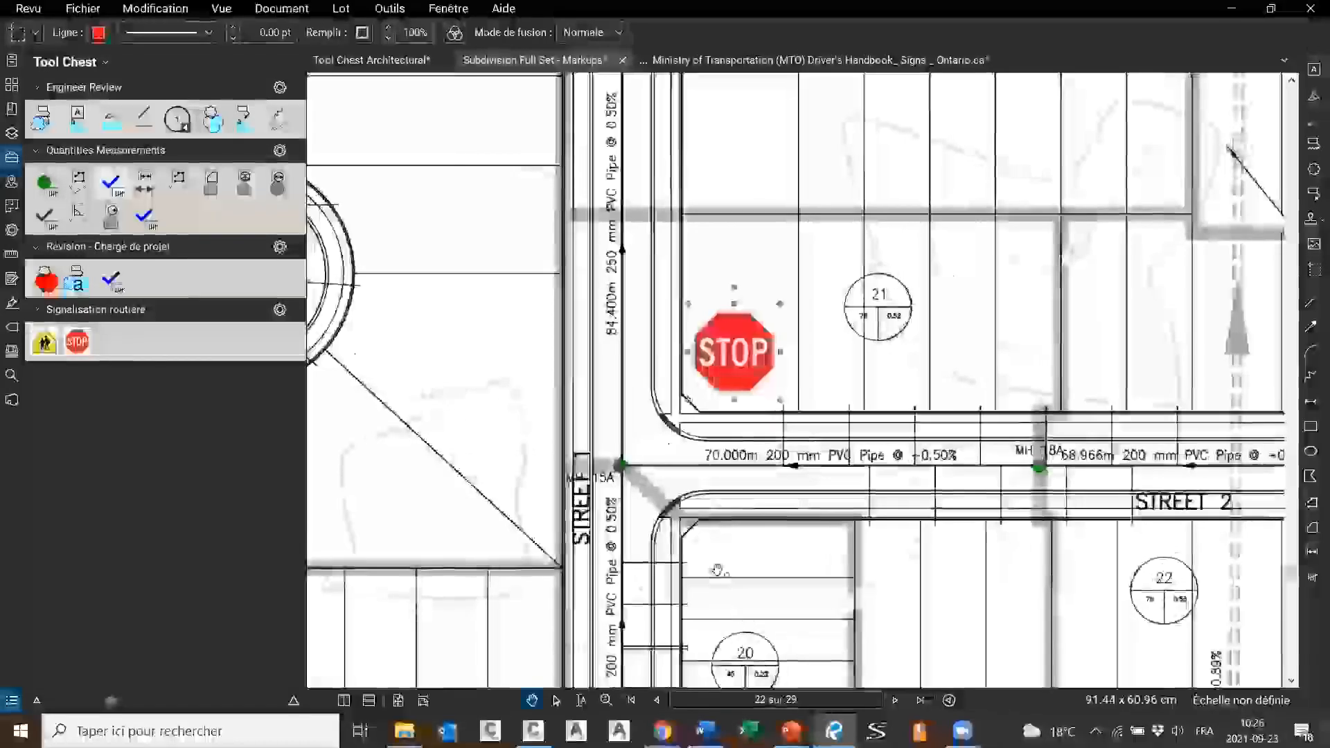
{"action": "left_click", "coordinate": [77, 341]}
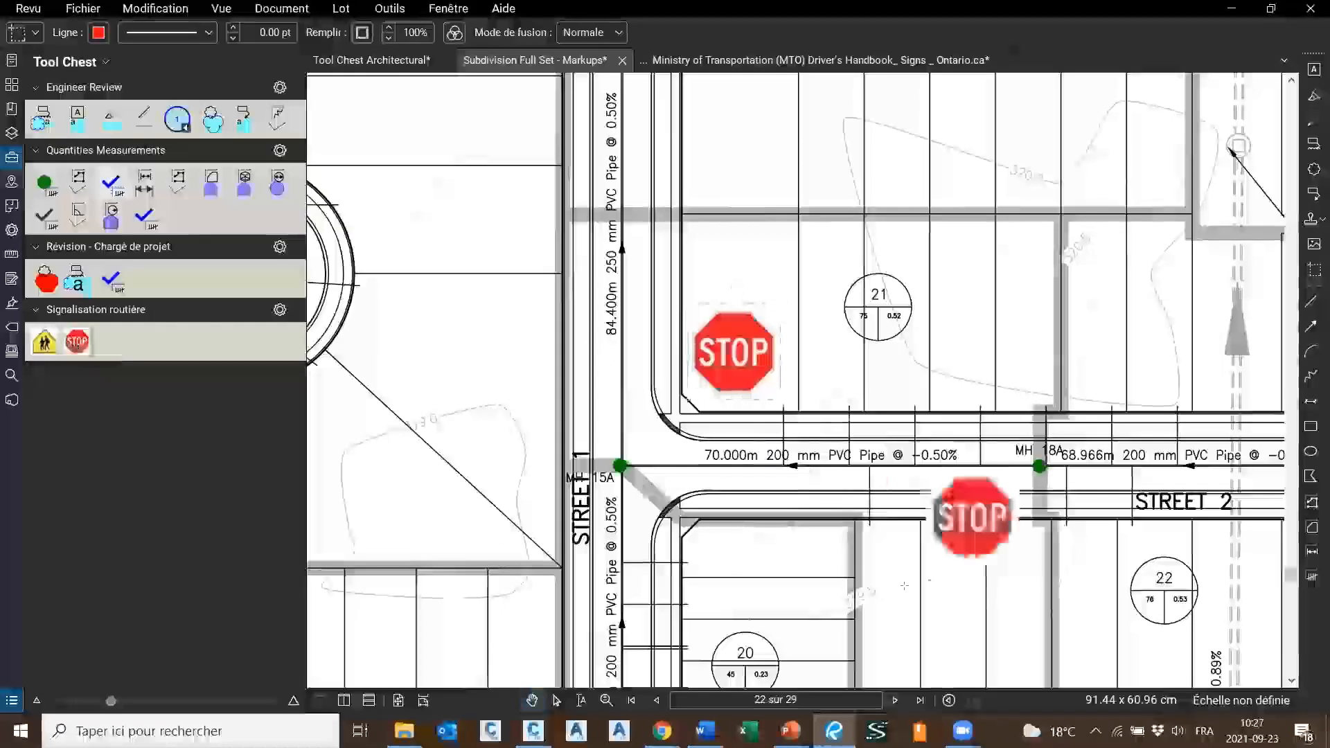
{"action": "left_click", "coordinate": [680, 628]}
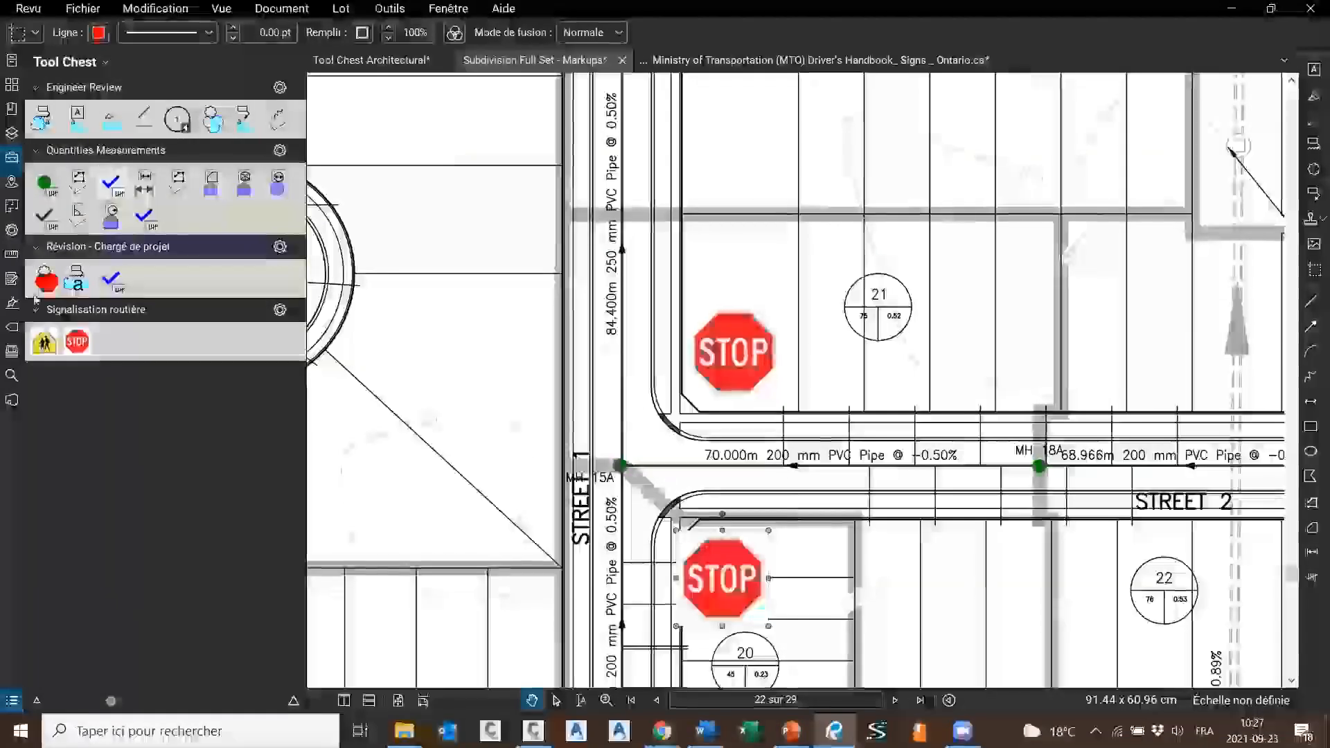
Place the school zone sign from the tool set along Street 1, between the cul-de-sac and the road opposite lot 21
{"action": "left_click", "coordinate": [44, 342]}
{"action": "scroll", "coordinate": [500, 131], "scroll_direction": "up", "scroll_amount": 5}
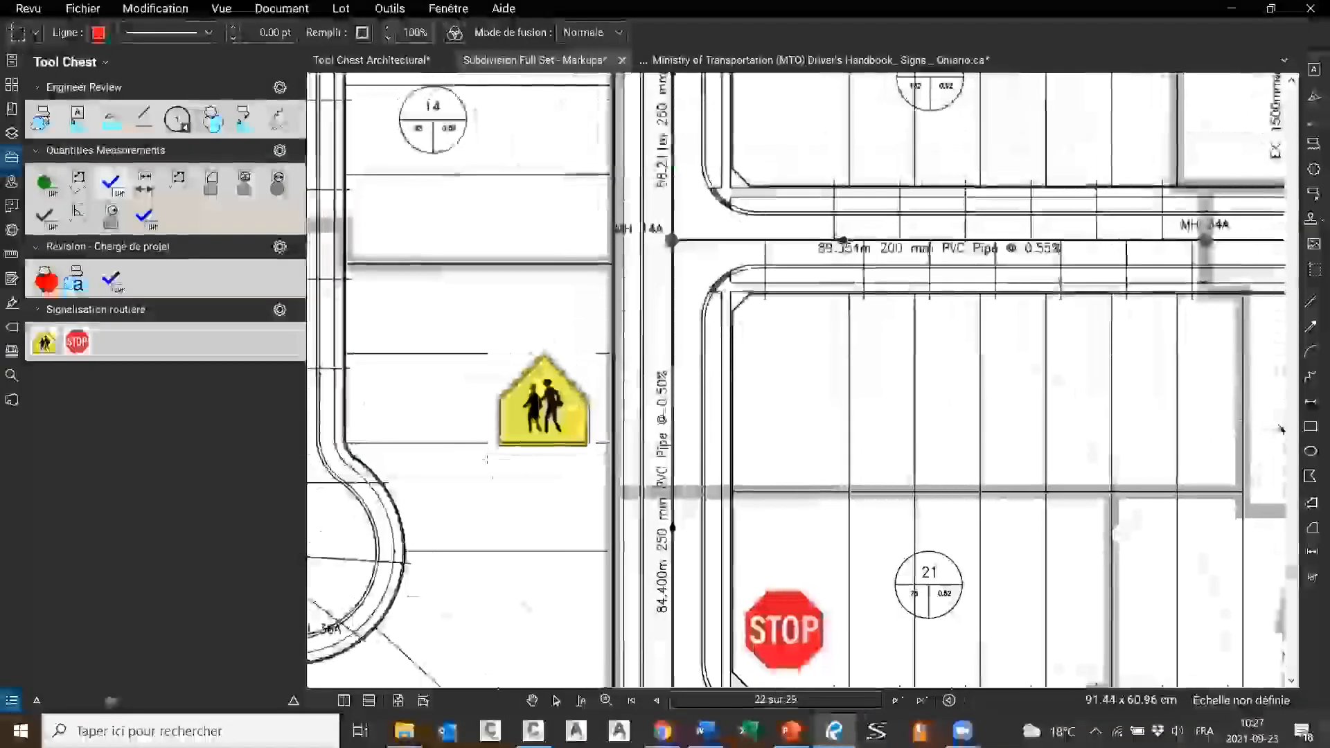
{"action": "left_click", "coordinate": [501, 548]}
{"action": "scroll", "coordinate": [679, 316], "scroll_direction": "down", "scroll_amount": 4}
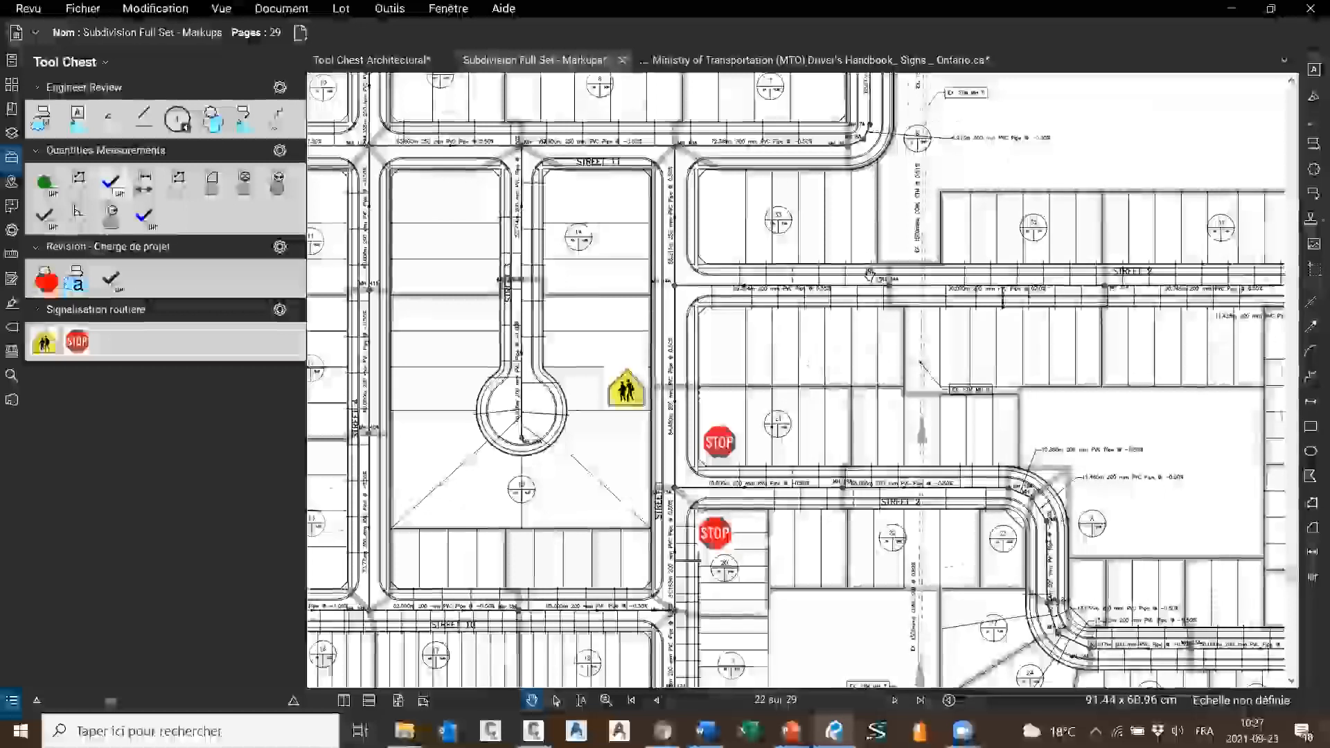
{"action": "scroll", "coordinate": [736, 384], "scroll_direction": "down", "scroll_amount": 2}
{"action": "scroll", "coordinate": [735, 384], "scroll_direction": "up", "scroll_amount": 2}
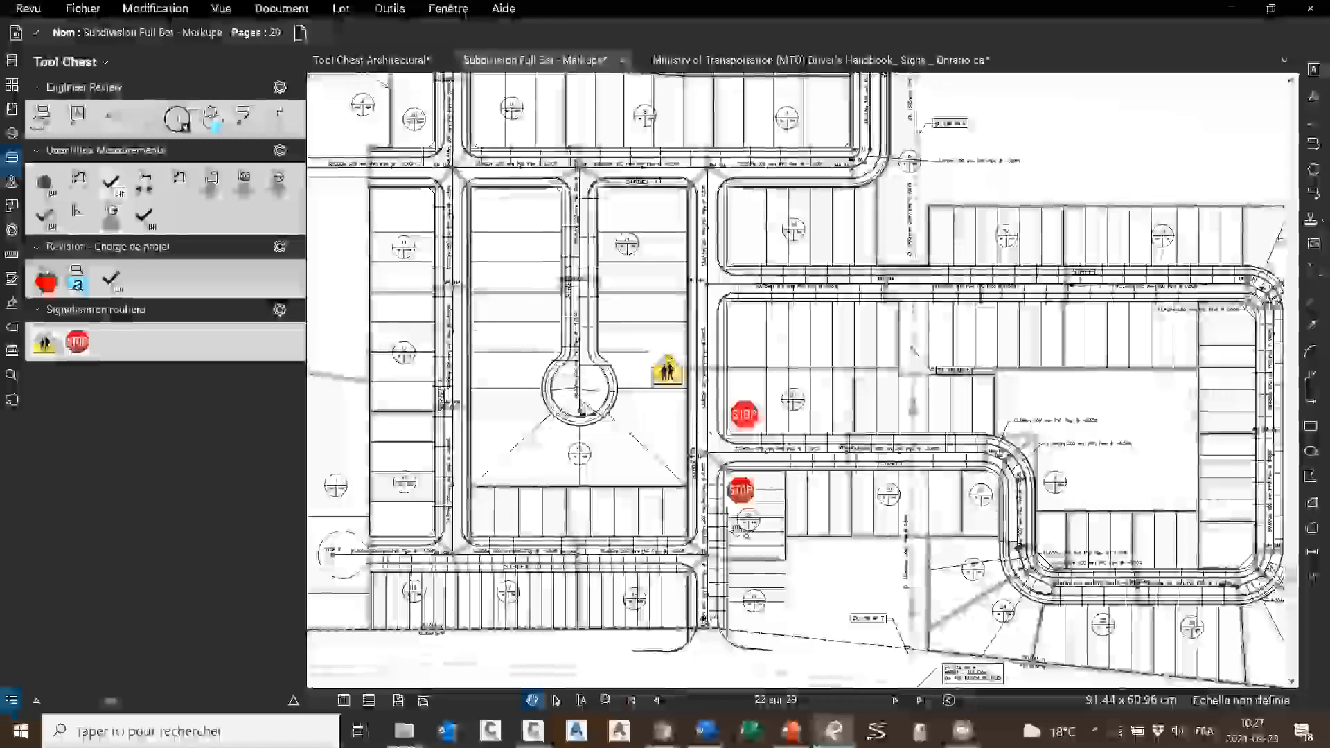
{"action": "scroll", "coordinate": [758, 542], "scroll_direction": "up", "scroll_amount": 3}
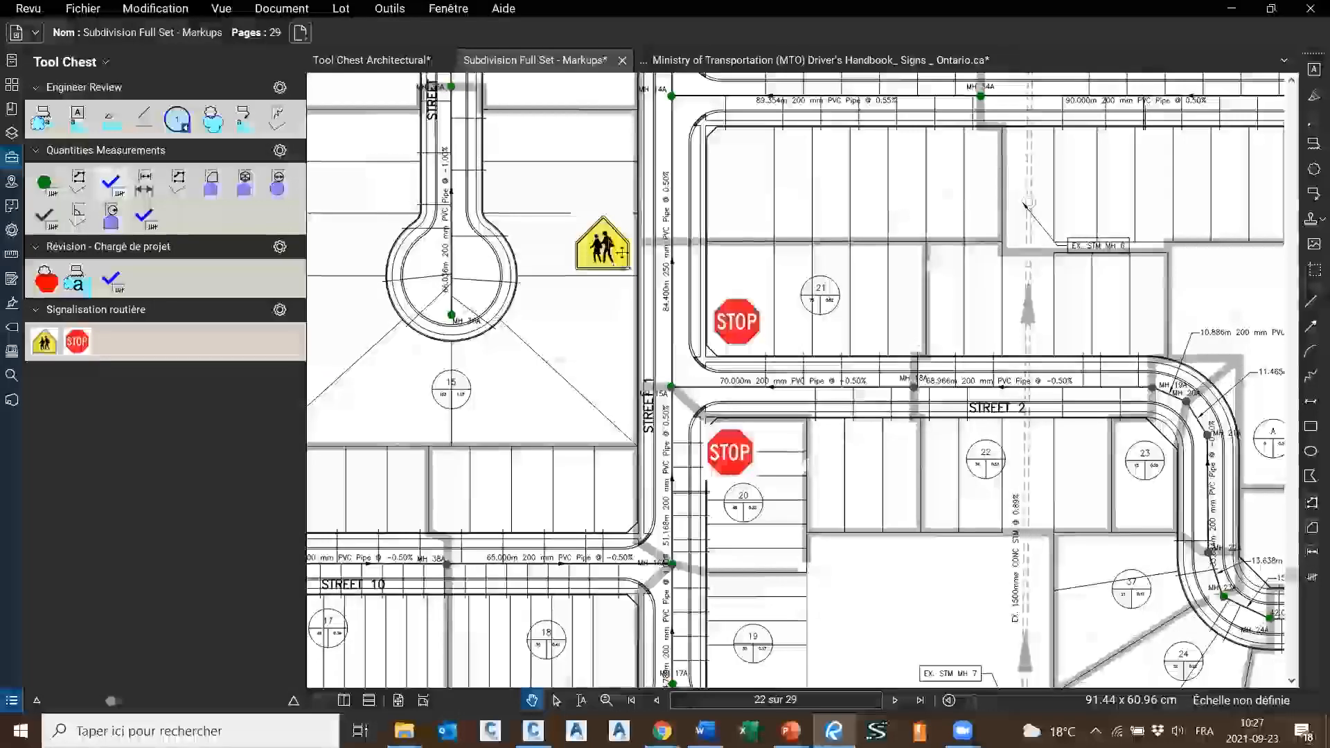
{"action": "left_click", "coordinate": [621, 254]}
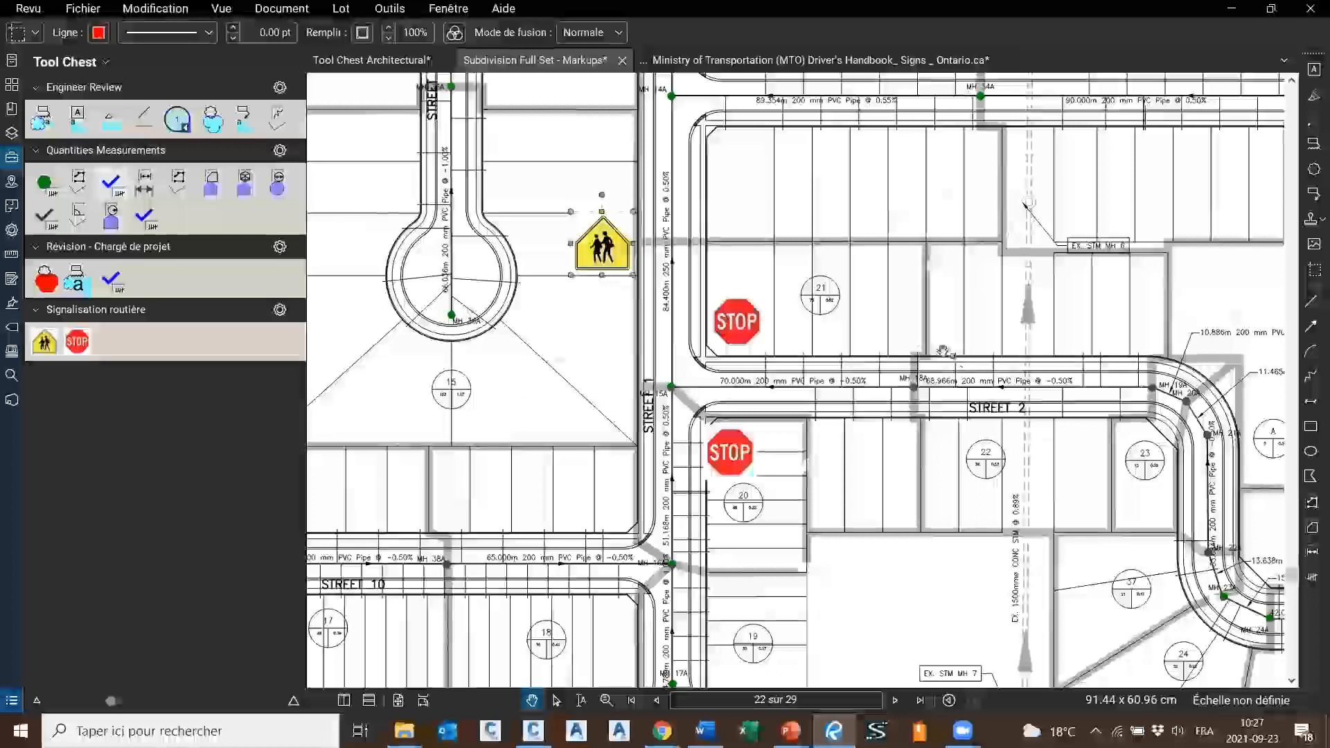
{"action": "left_click", "coordinate": [732, 336]}
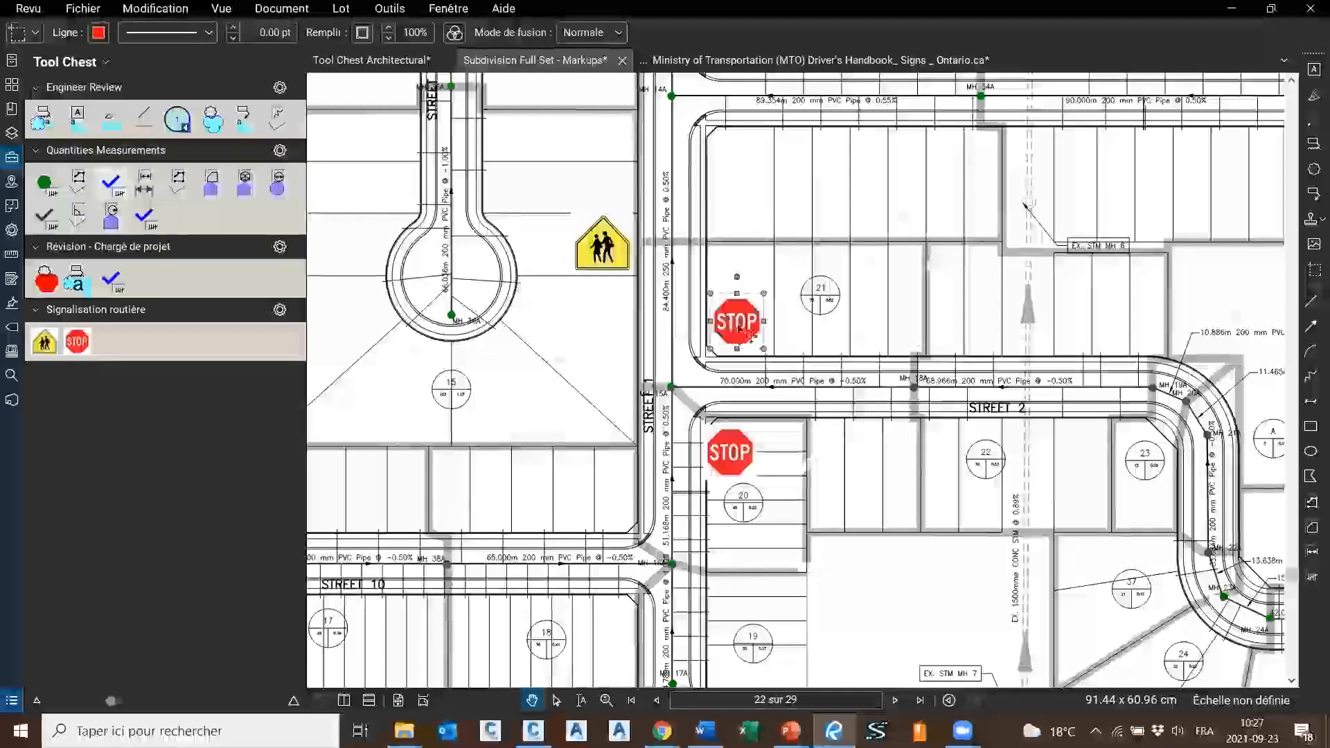
{"action": "right_click", "coordinate": [738, 328]}
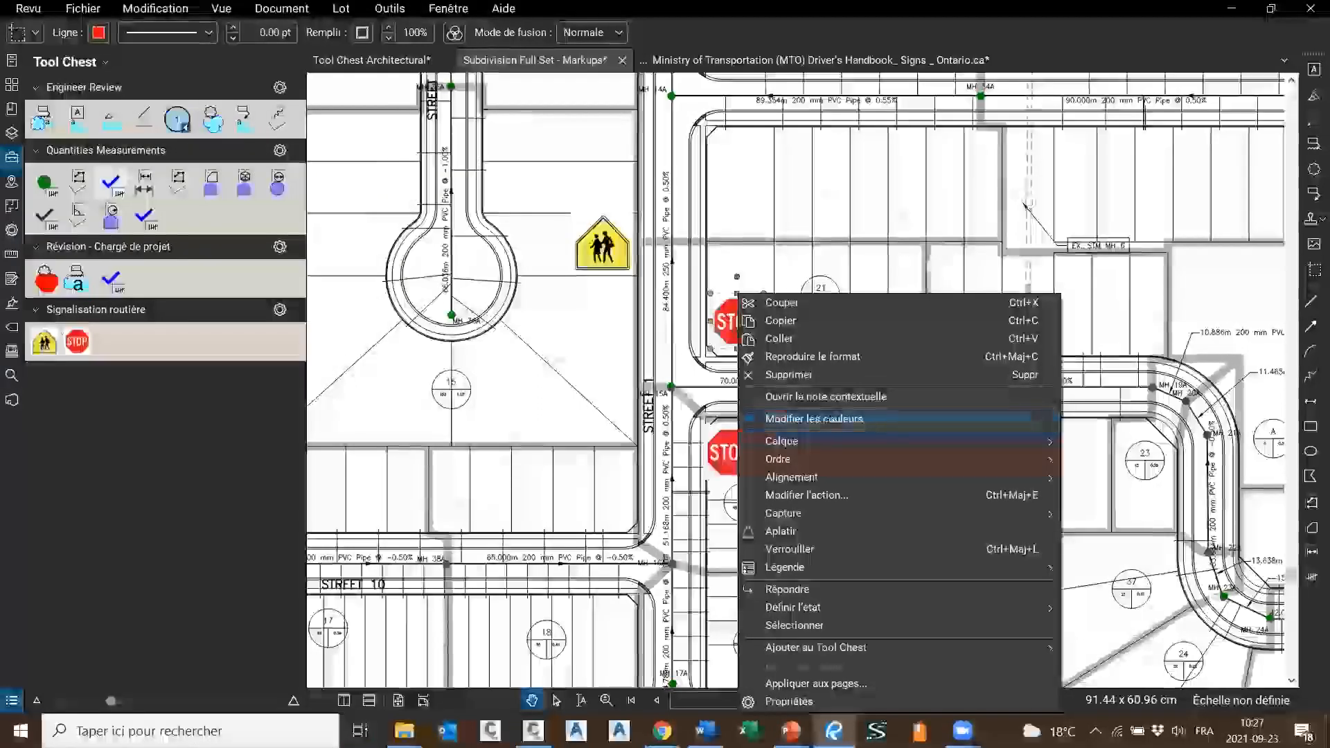
{"action": "left_click", "coordinate": [80, 347]}
{"action": "right_click", "coordinate": [80, 346]}
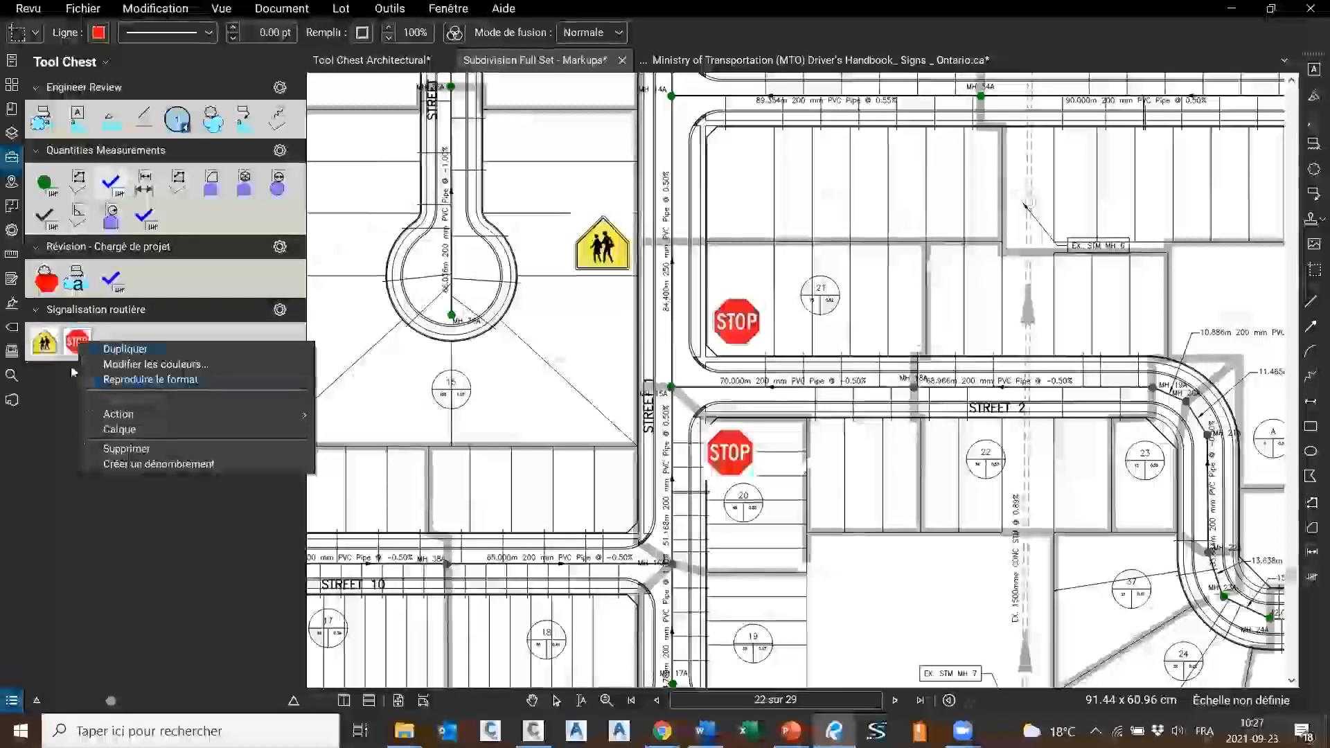
{"action": "left_click", "coordinate": [61, 401]}
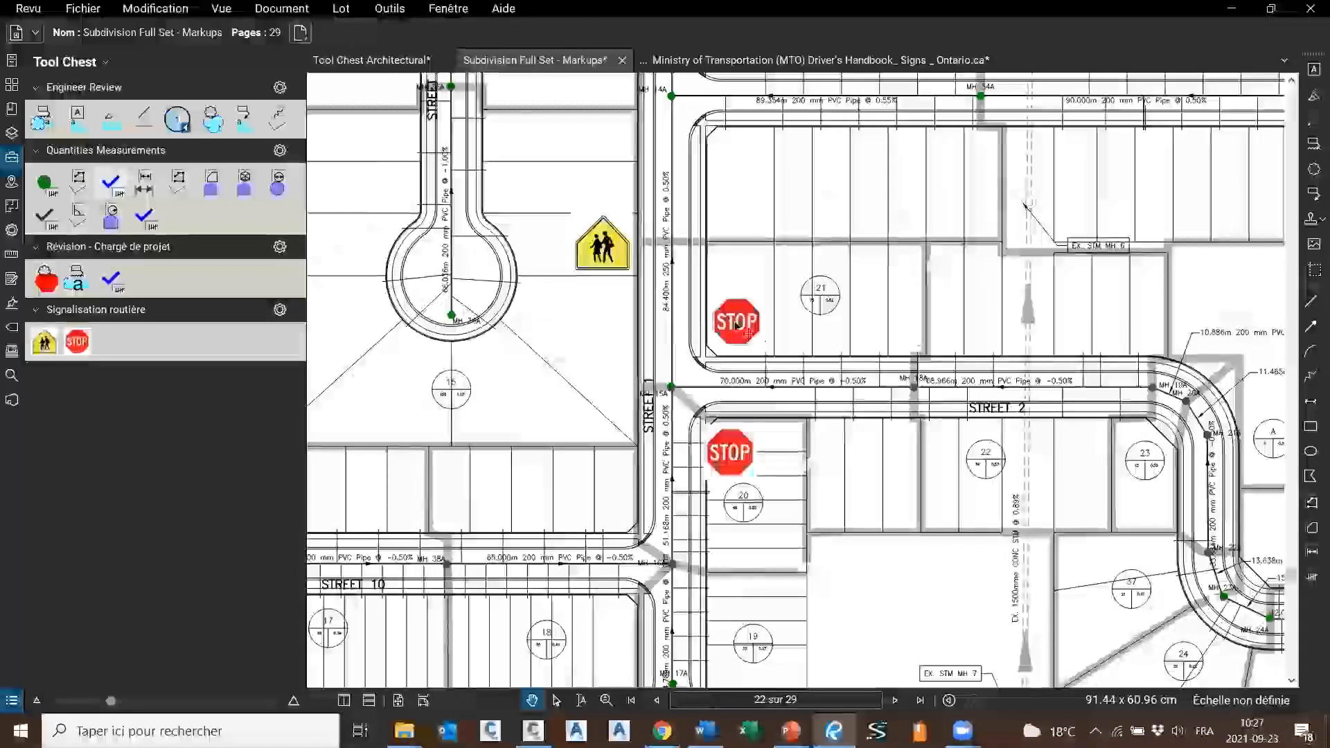
Convert the stop sign beside lot 21 to greyscale with the Échelle de gris colour processing, including images (Traiter les images)
{"action": "right_click", "coordinate": [737, 327]}
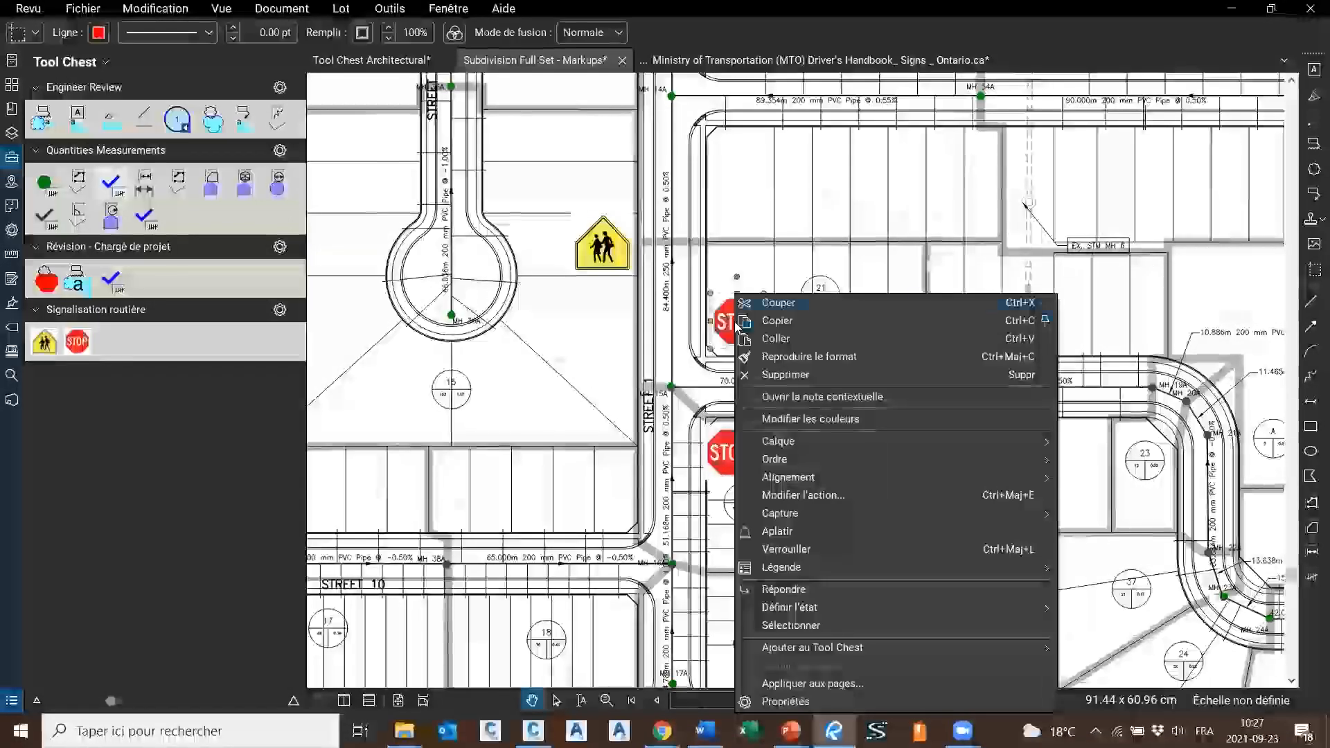
{"action": "left_click", "coordinate": [814, 419]}
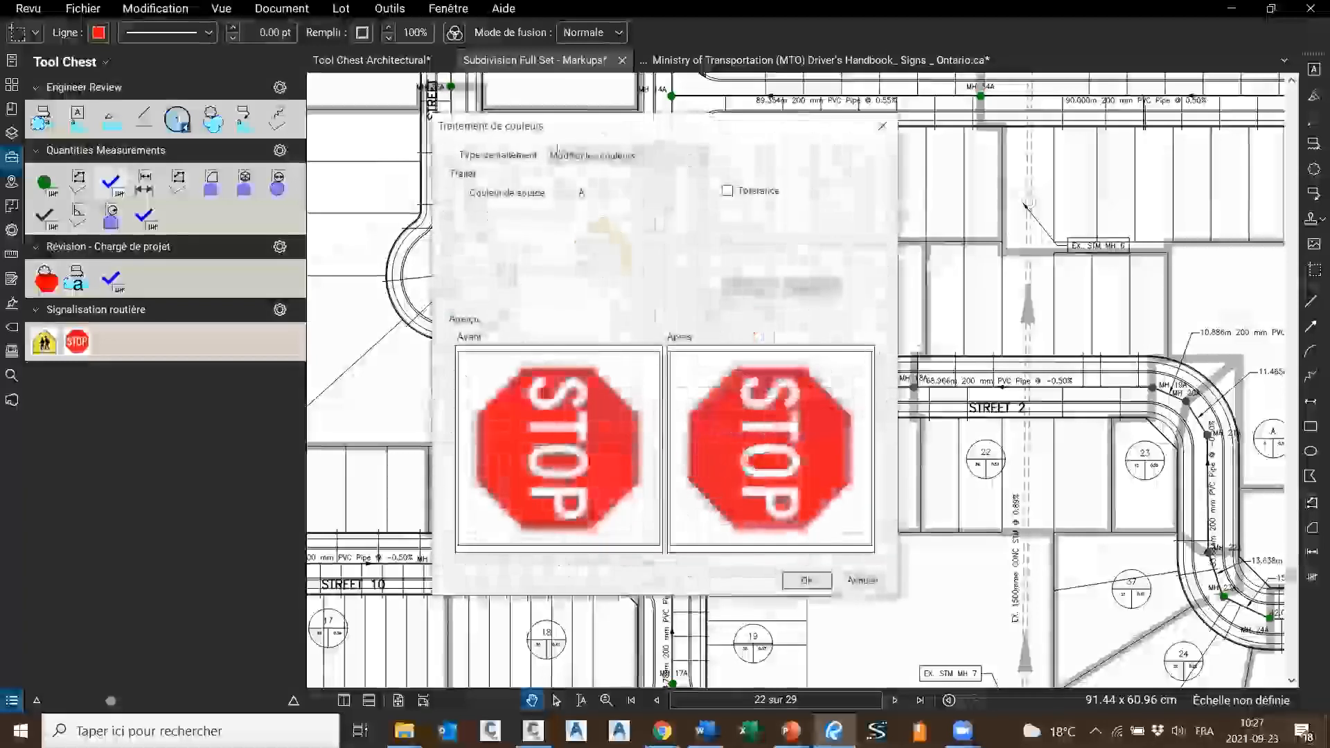
{"action": "left_click", "coordinate": [655, 164]}
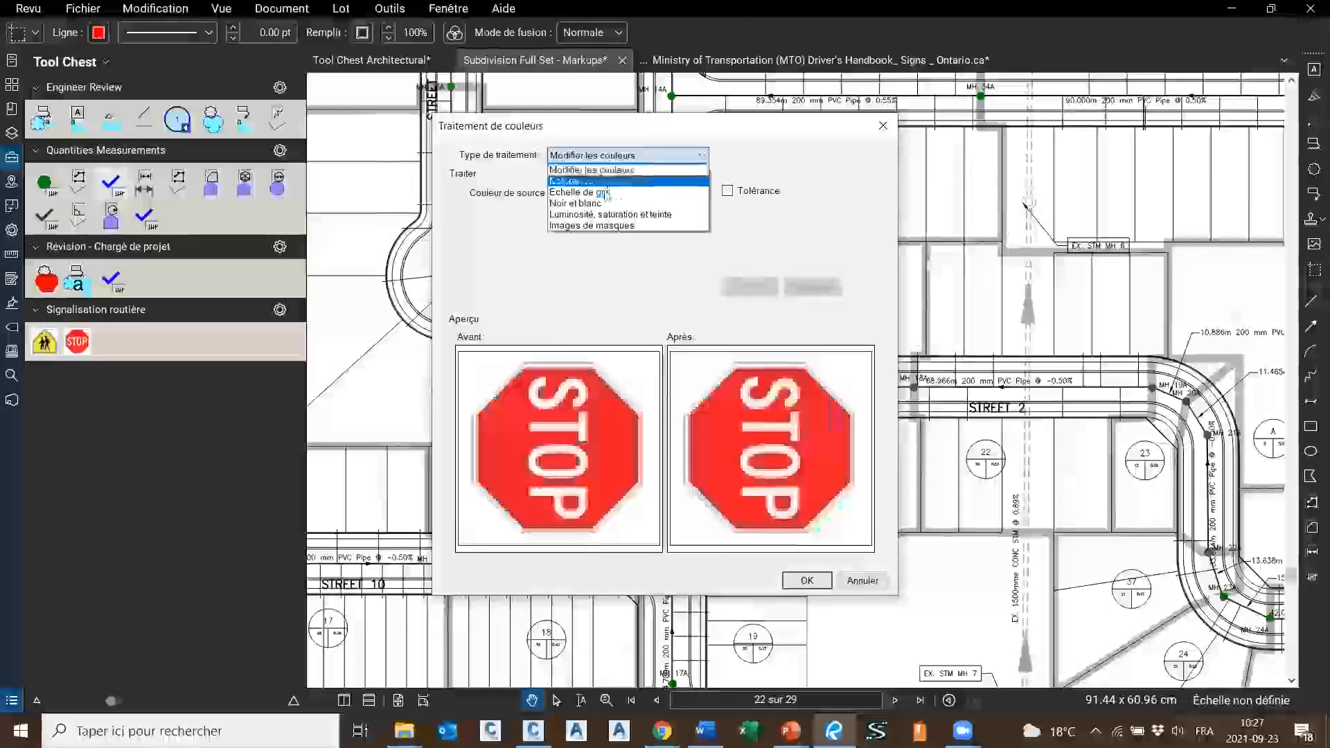
{"action": "left_click", "coordinate": [619, 193]}
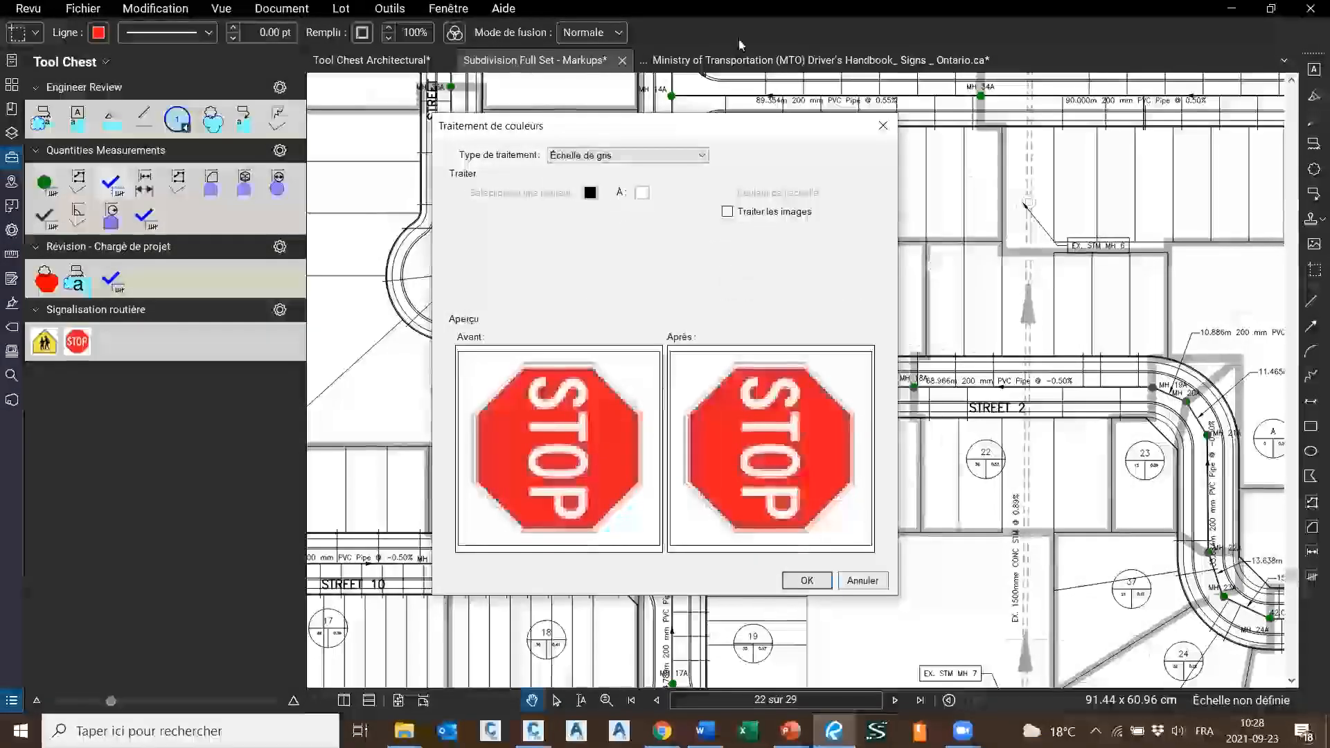
{"action": "left_click", "coordinate": [762, 215]}
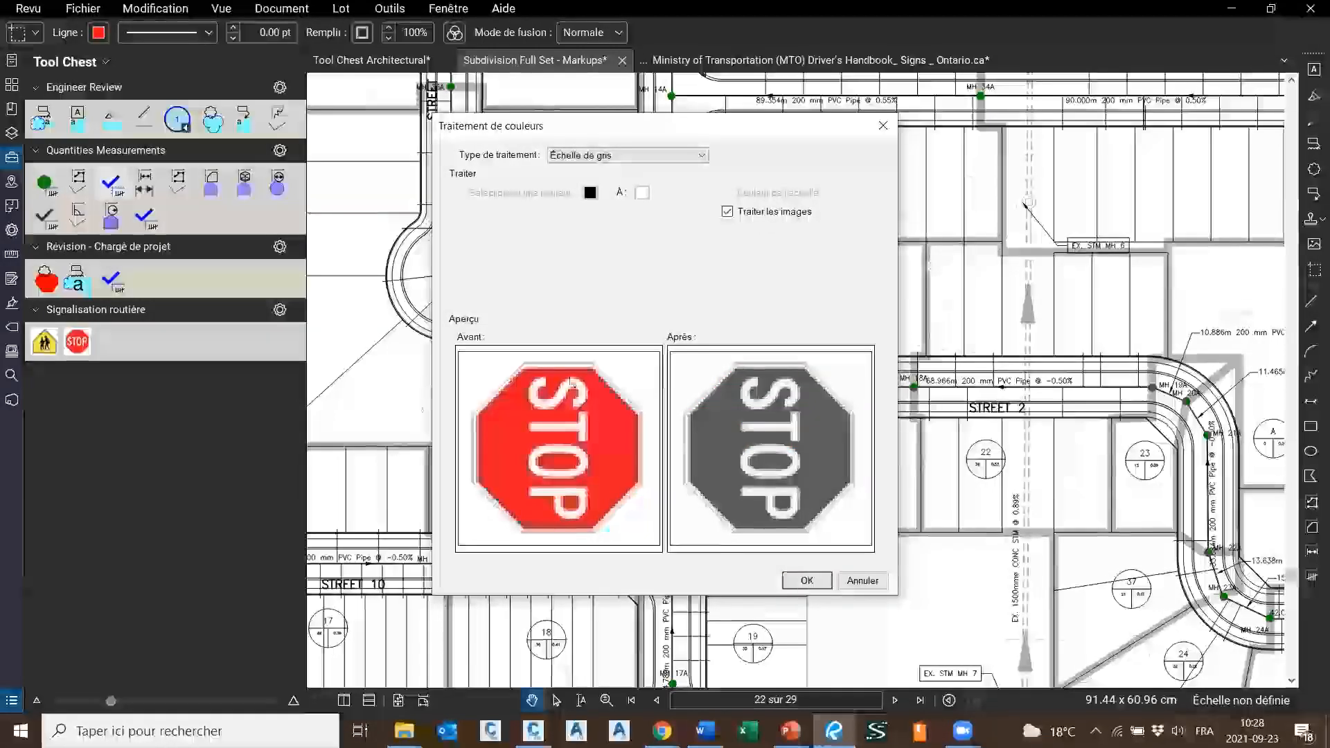
{"action": "left_click", "coordinate": [828, 582]}
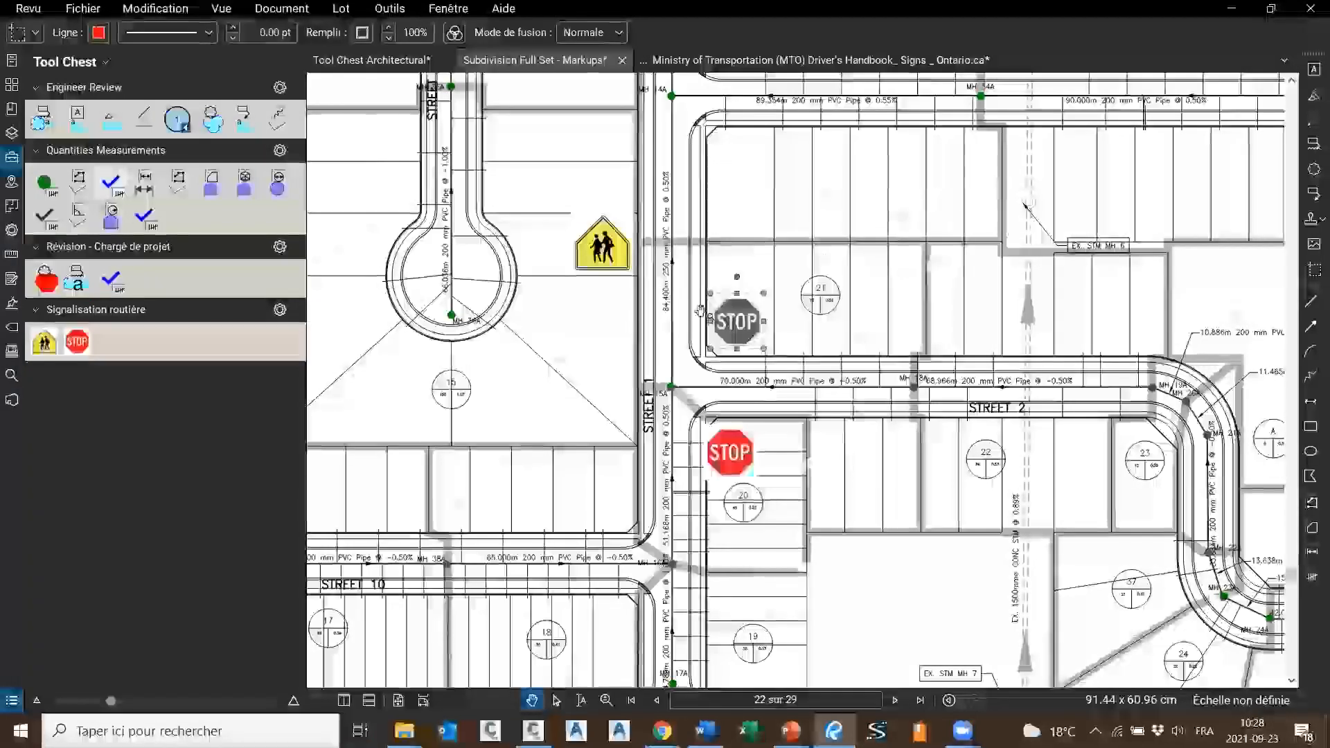
Add the grey stop sign beside lot 21 to the "Signalisation routière" tool set and deselect it
{"action": "right_click", "coordinate": [746, 331]}
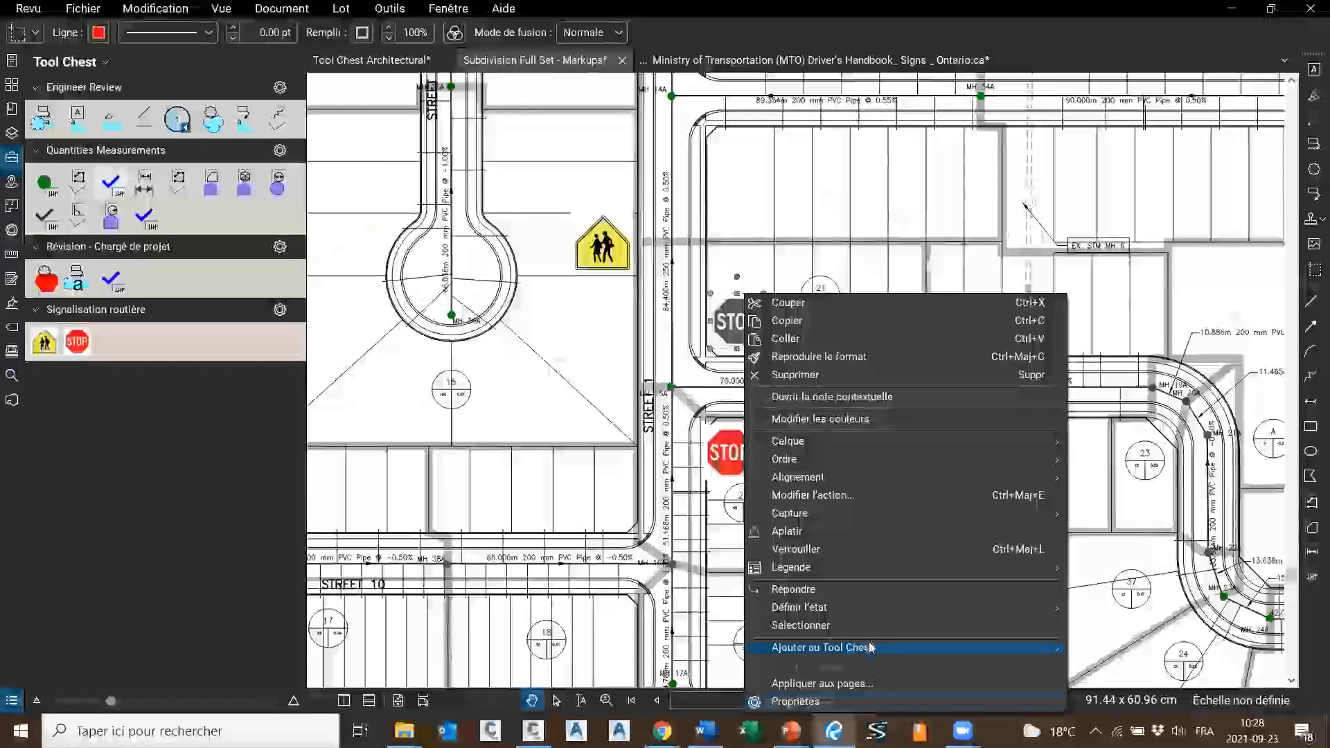
{"action": "mouse_move", "coordinate": [871, 648]}
{"action": "left_click", "coordinate": [1150, 697]}
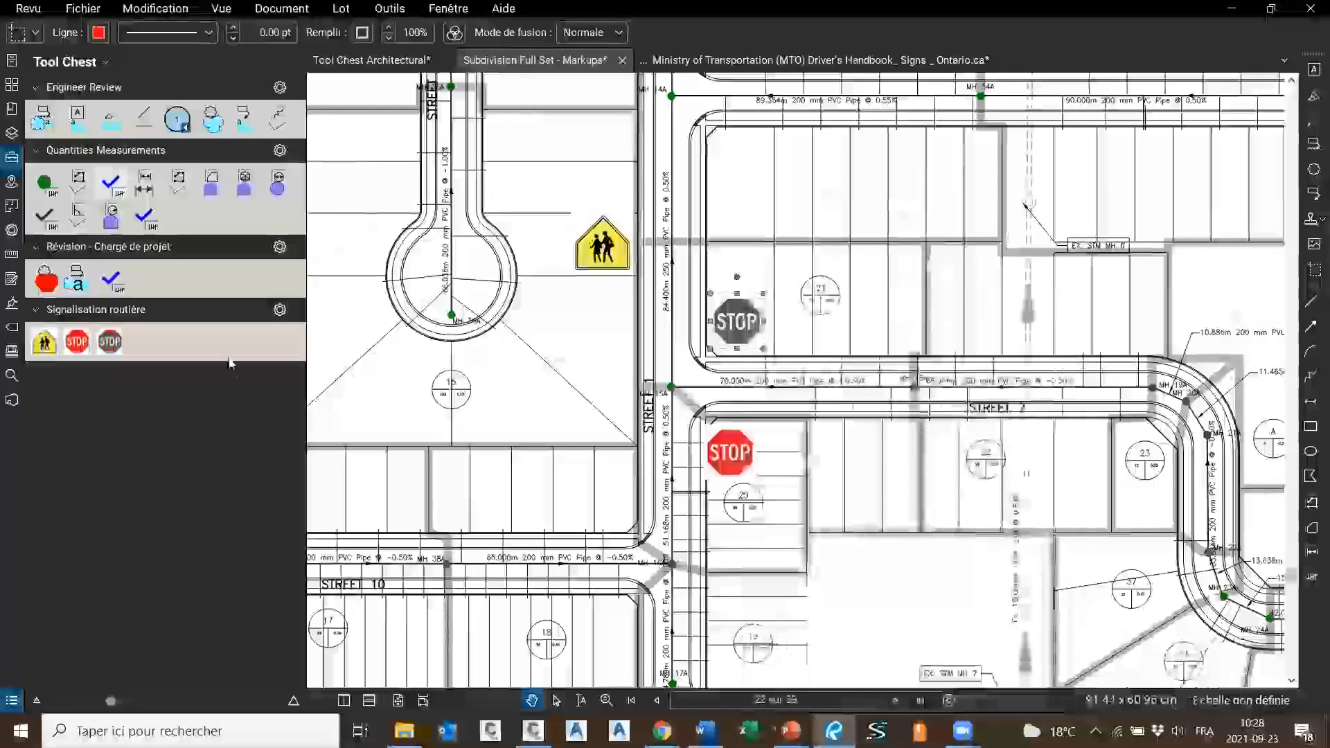
{"action": "left_click", "coordinate": [886, 316]}
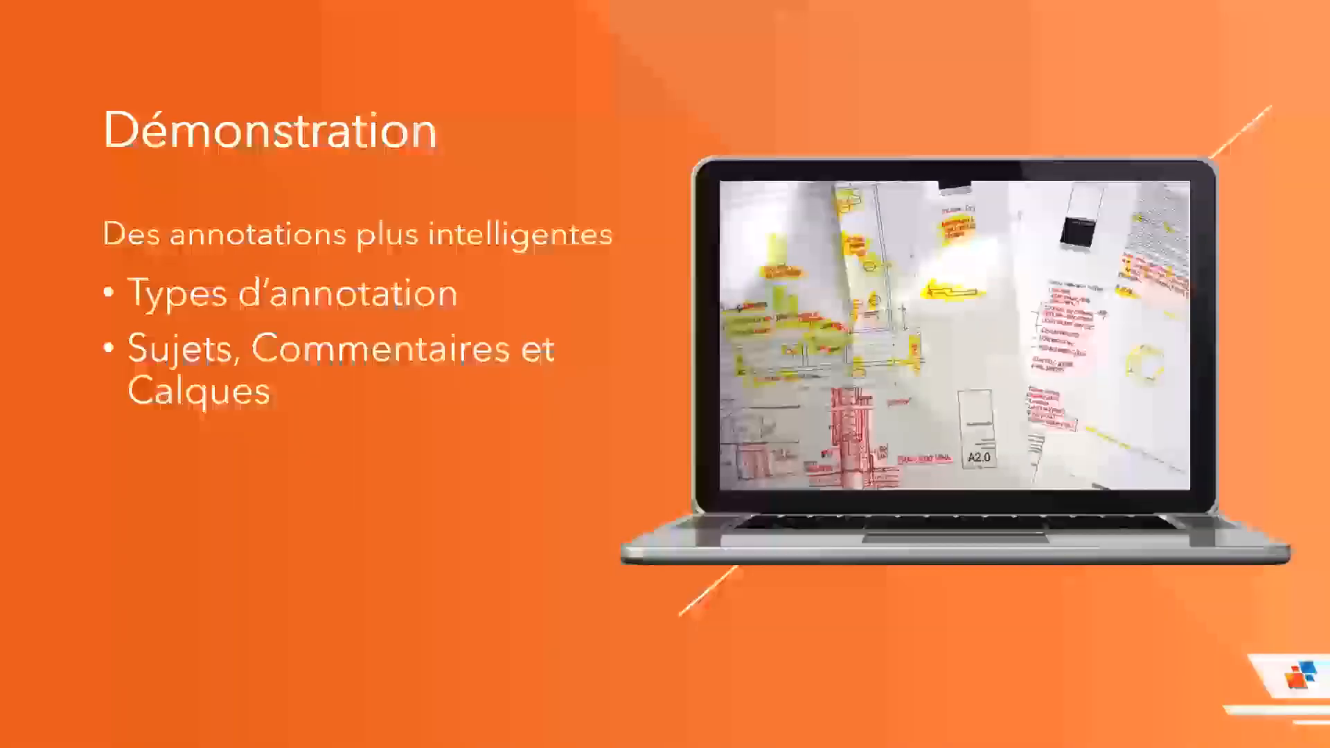
Return to the subdivision plan, show the markups list and bring its Instantané group into view
{"action": "key", "text": "alt+Tab"}
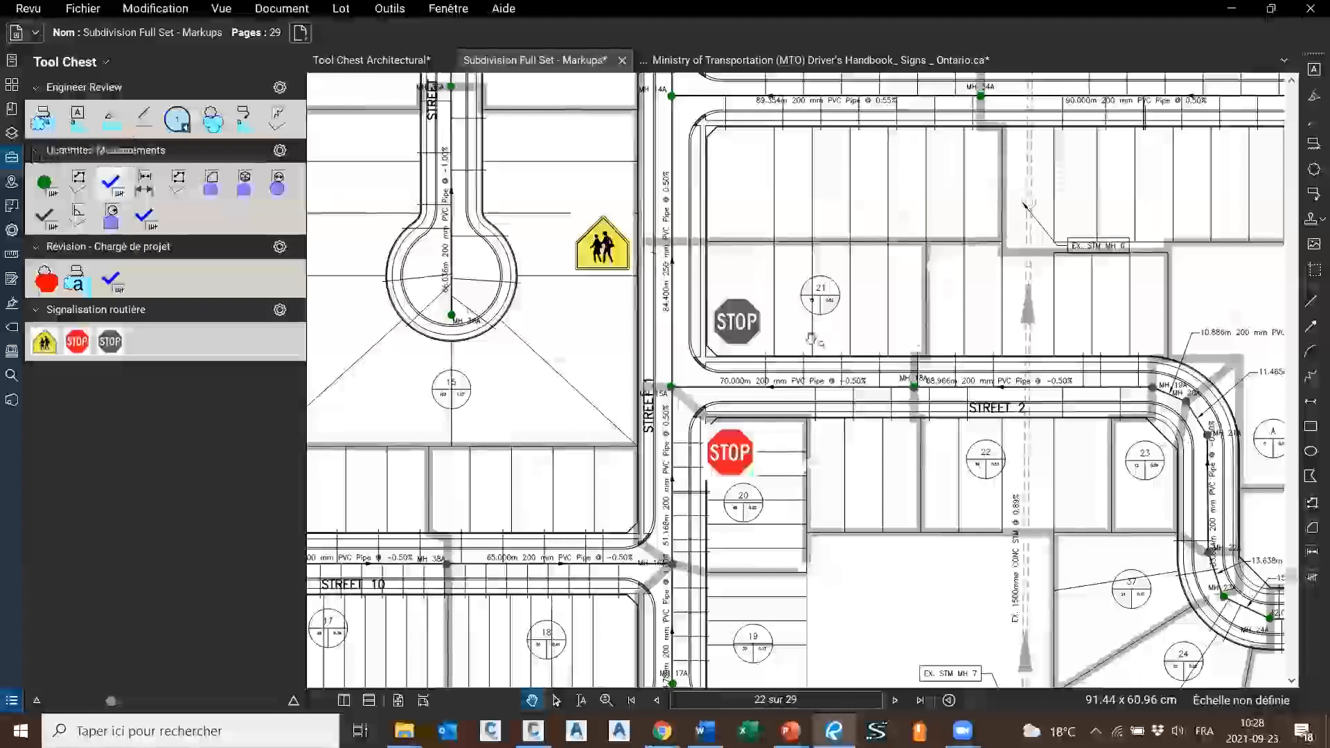
{"action": "left_click", "coordinate": [8, 704]}
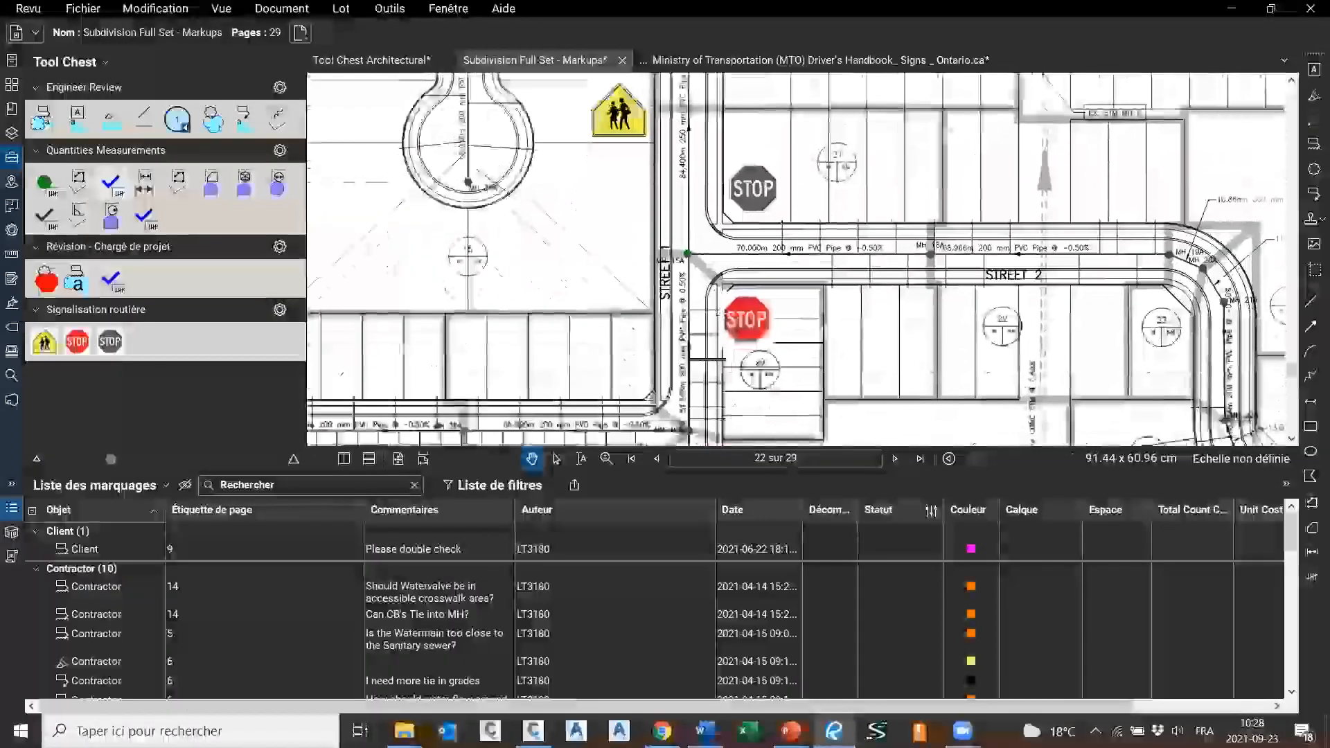
{"action": "scroll", "coordinate": [115, 608], "scroll_direction": "down", "scroll_amount": 10}
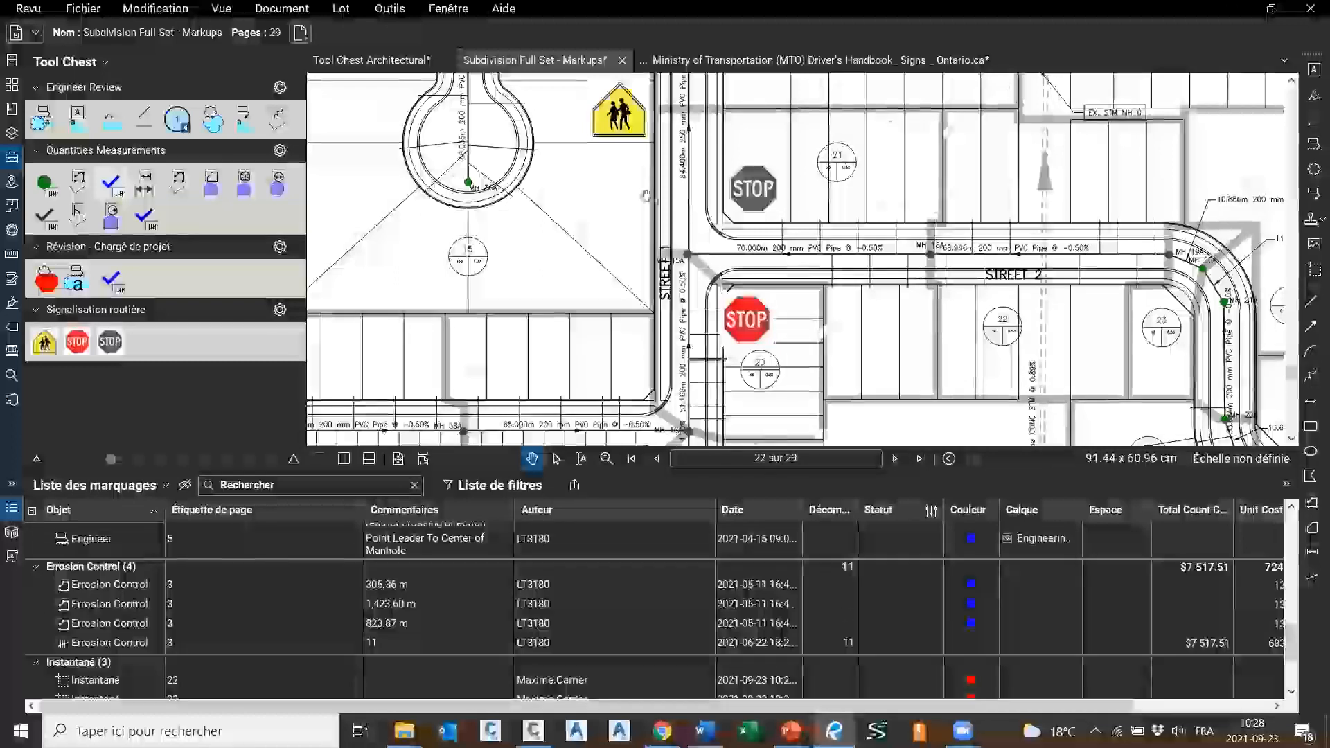
{"action": "scroll", "coordinate": [115, 599], "scroll_direction": "down", "scroll_amount": 3}
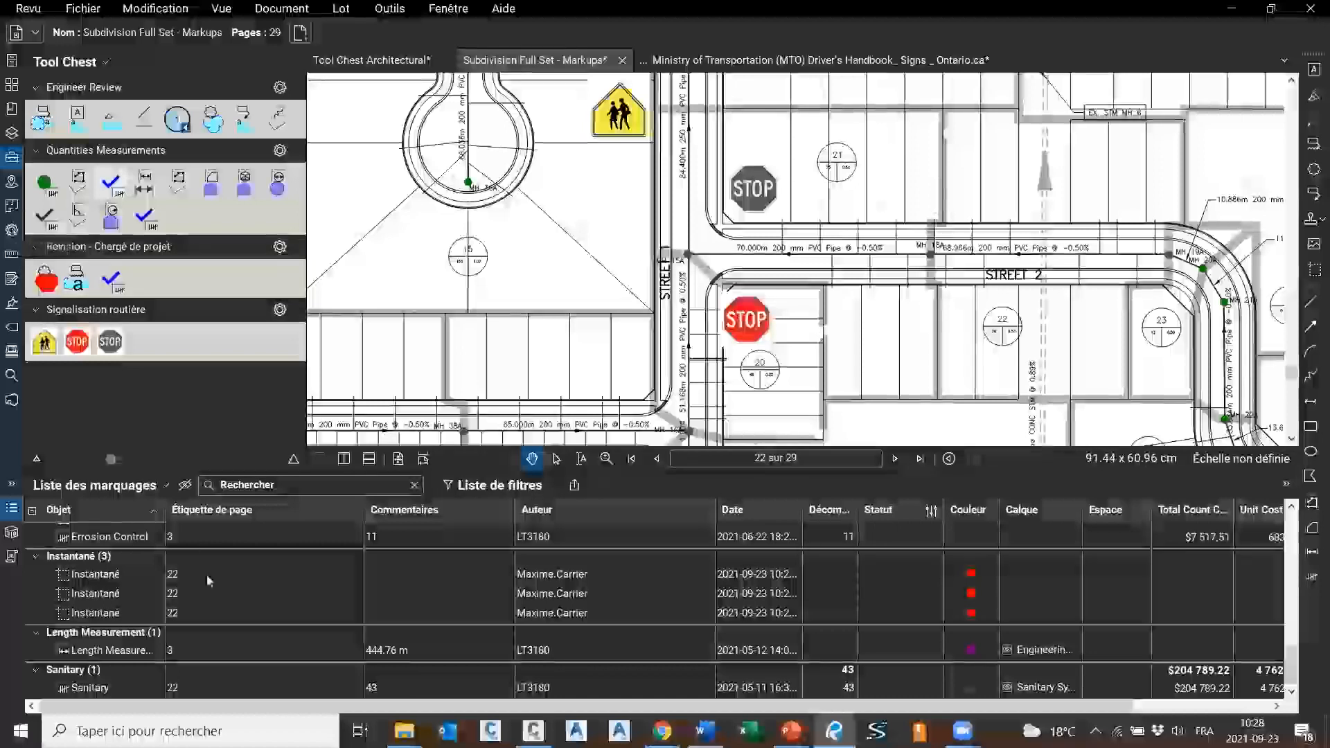
Show the Properties panel and dock it along the right side of the workspace
{"action": "left_click", "coordinate": [10, 488]}
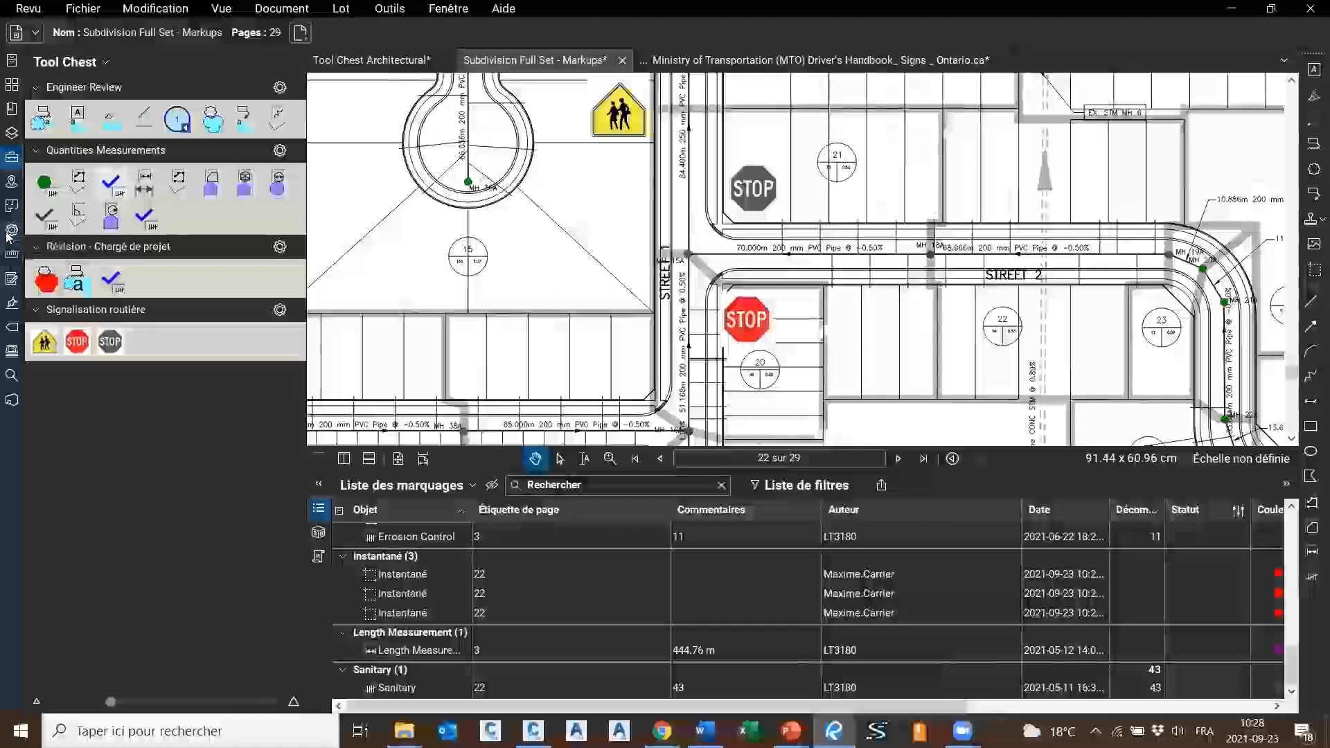
{"action": "left_click", "coordinate": [11, 231]}
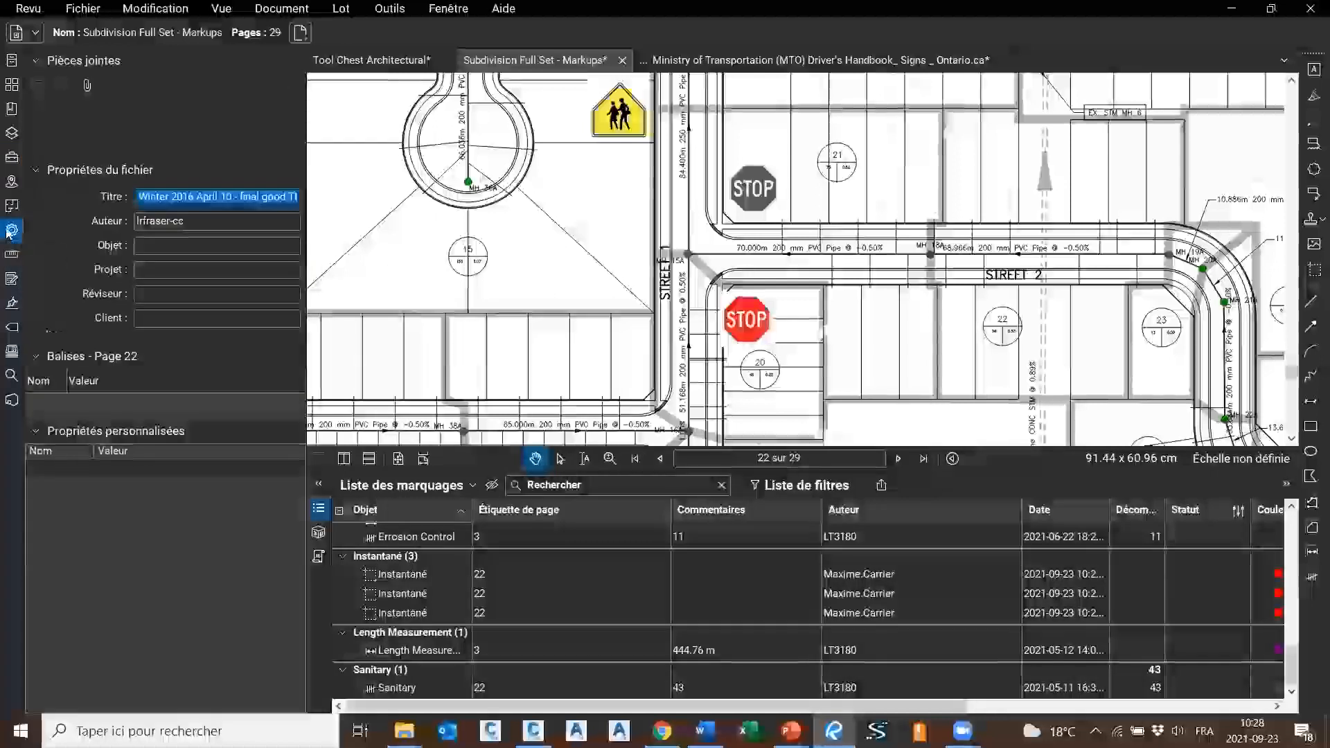
{"action": "left_click_drag", "start_coordinate": [622, 265], "coordinate": [664, 28]}
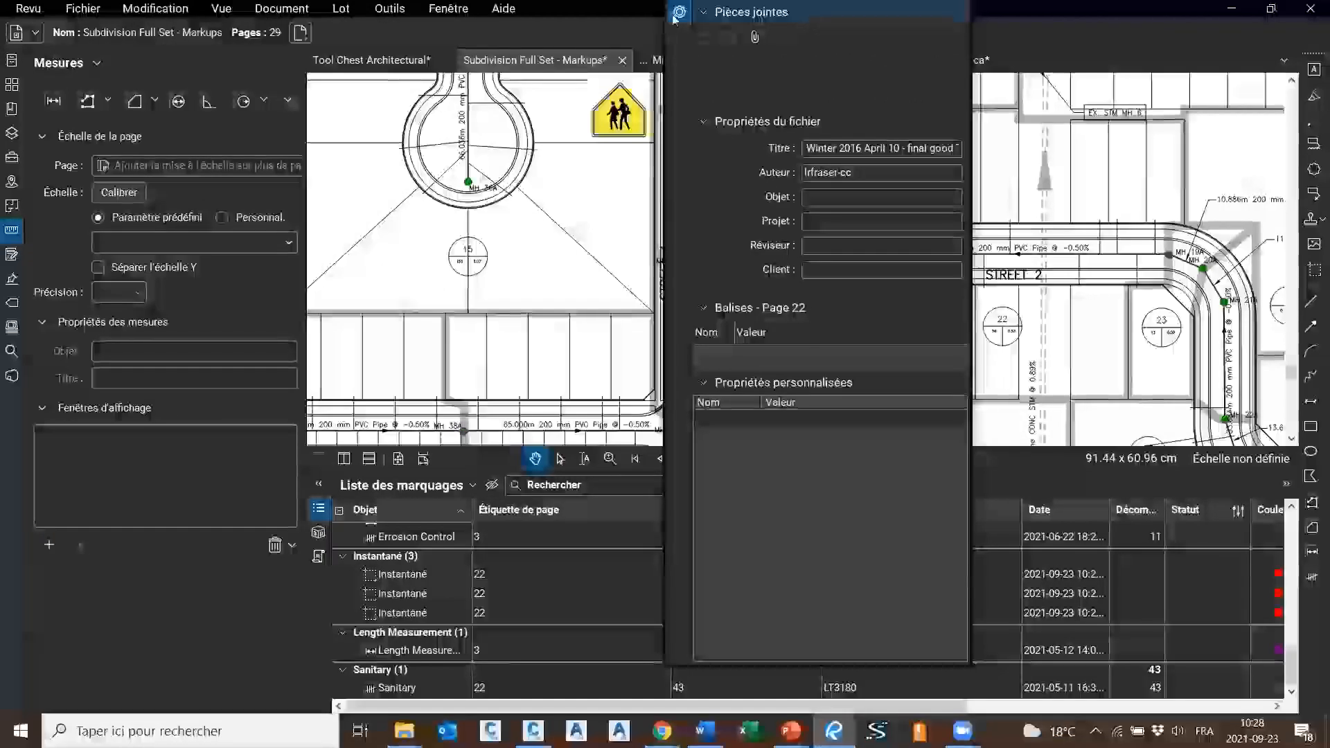
{"action": "left_click_drag", "start_coordinate": [1249, 106], "coordinate": [1287, 69]}
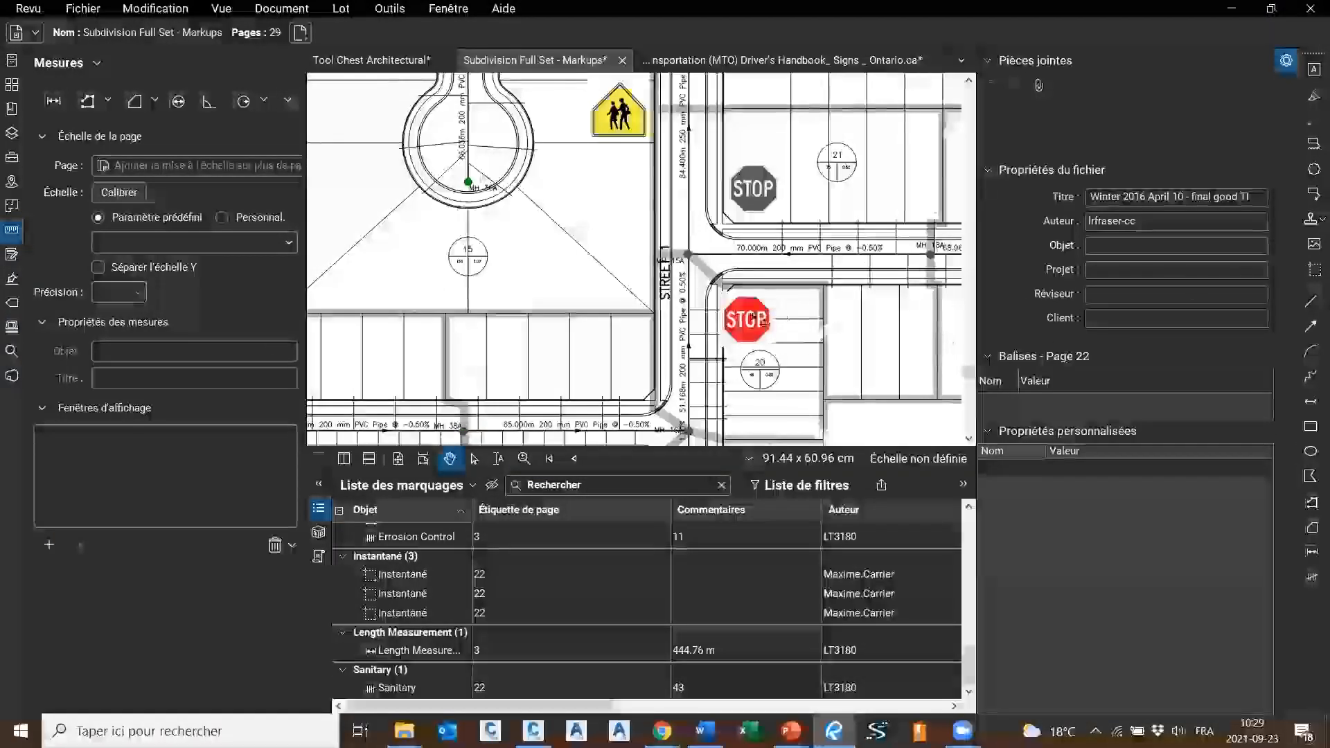
With the red stop sign beside lot 20 selected, extend the markups list across the freed width and hide the Tool Chest
{"action": "left_click", "coordinate": [752, 319]}
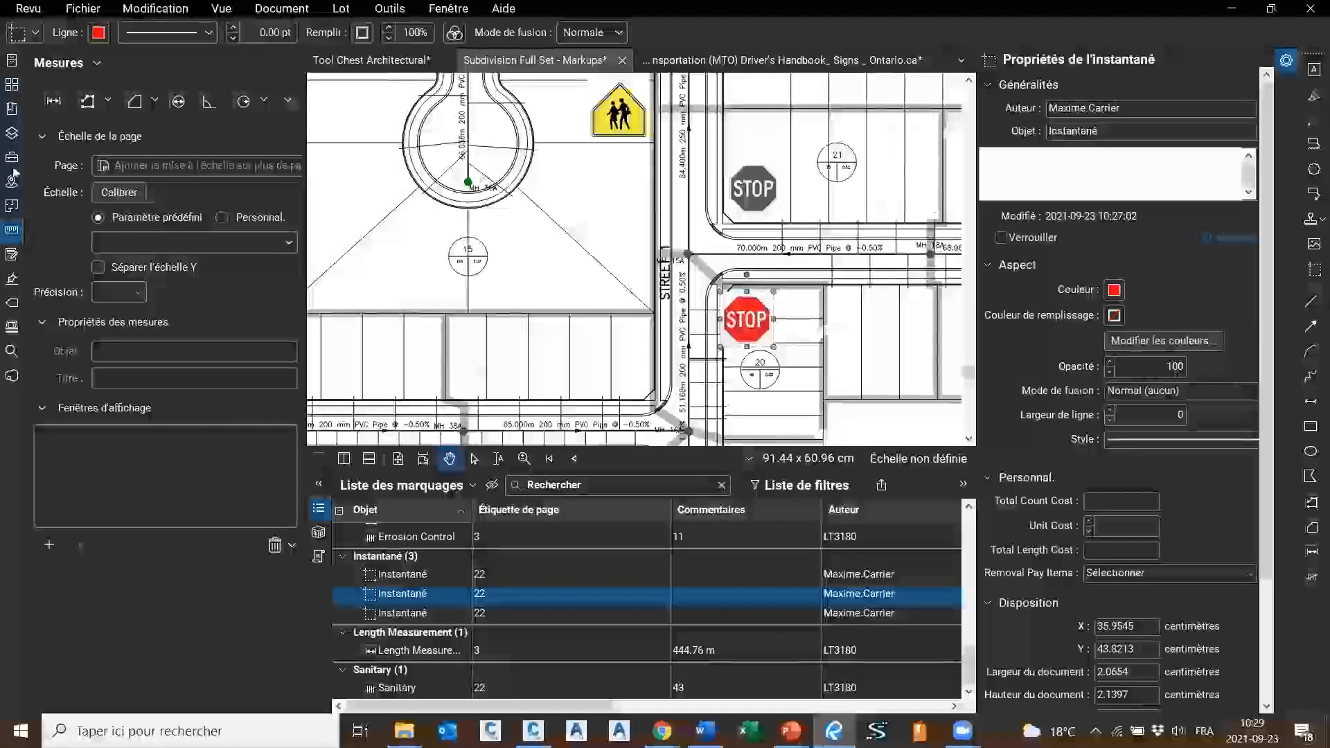
{"action": "key", "text": "alt+x"}
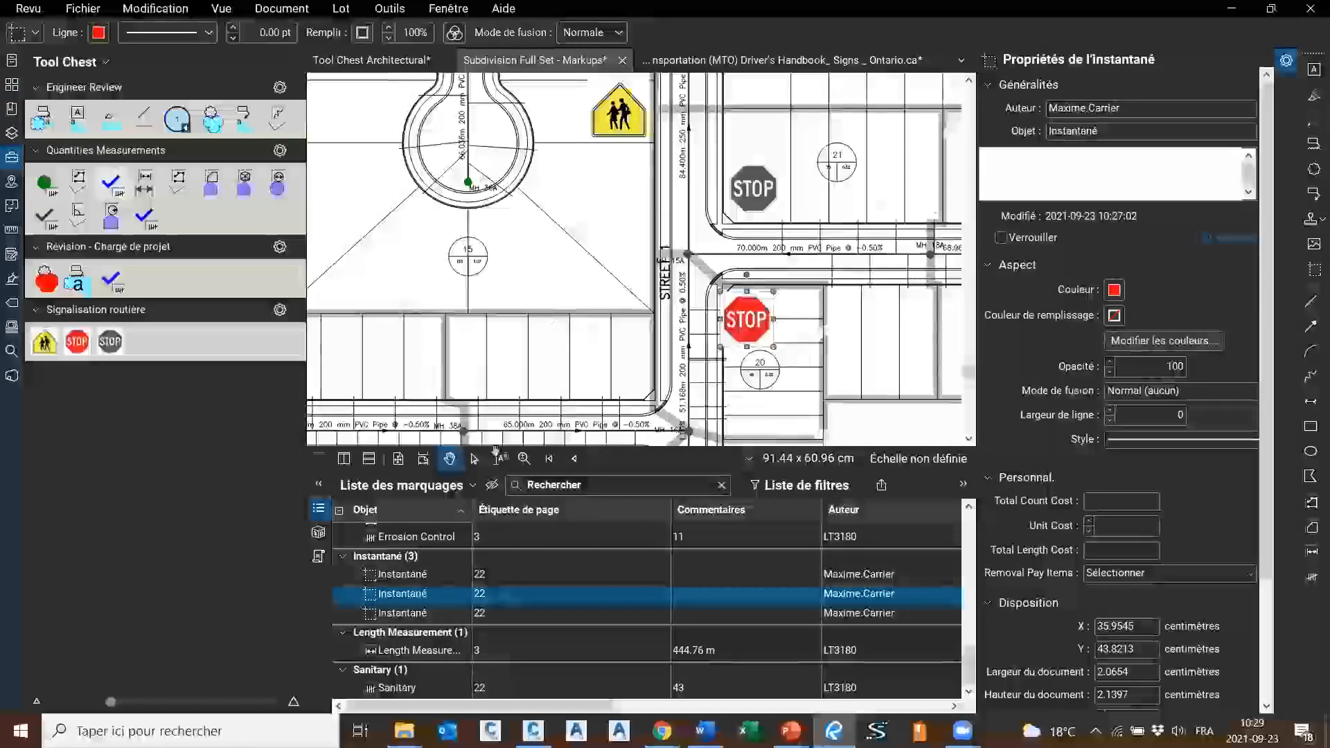
{"action": "left_click", "coordinate": [319, 485]}
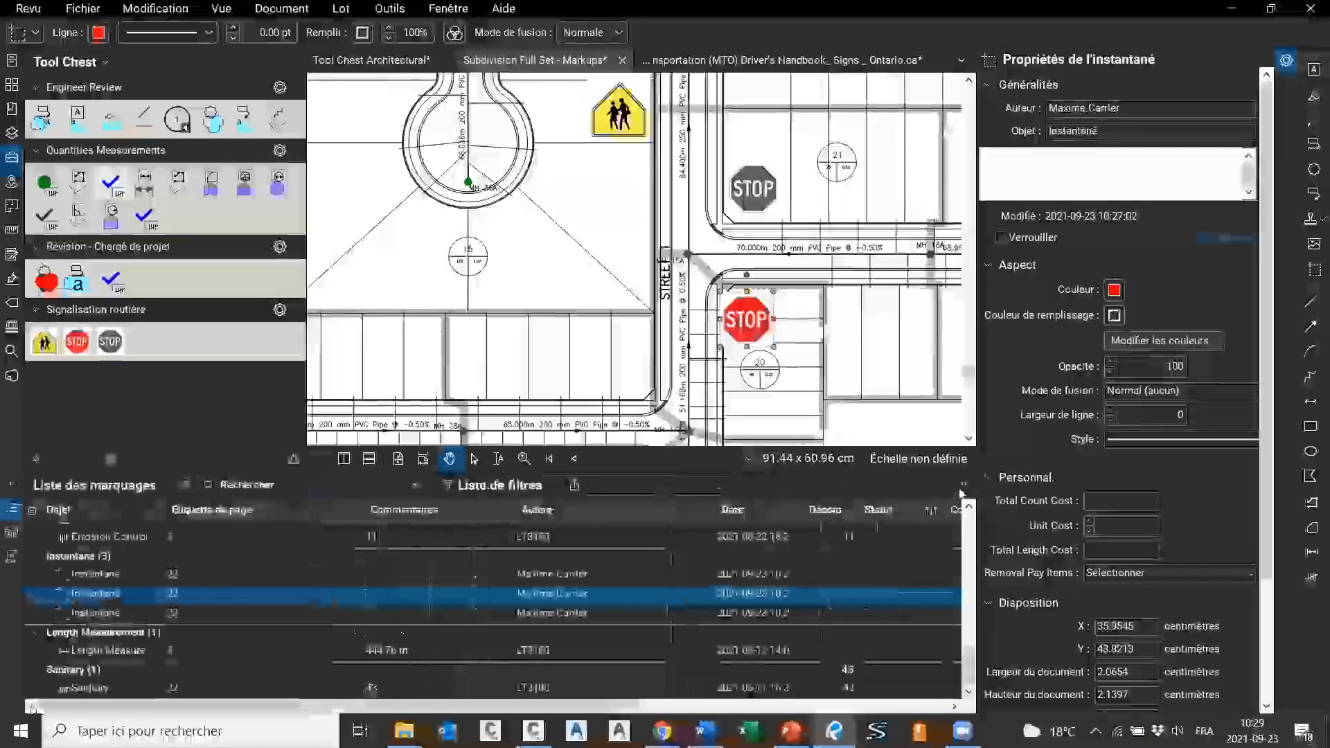
{"action": "left_click_drag", "start_coordinate": [535, 190], "coordinate": [450, 207]}
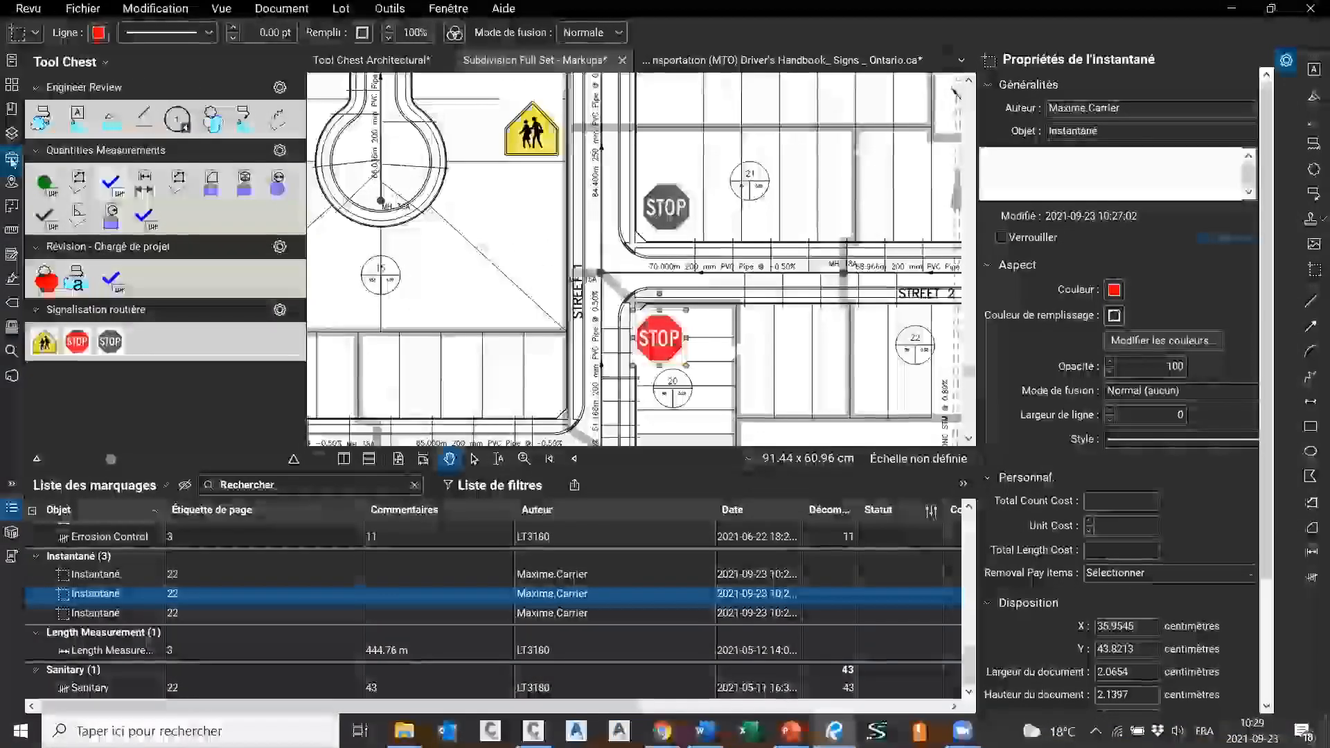
{"action": "left_click", "coordinate": [11, 159]}
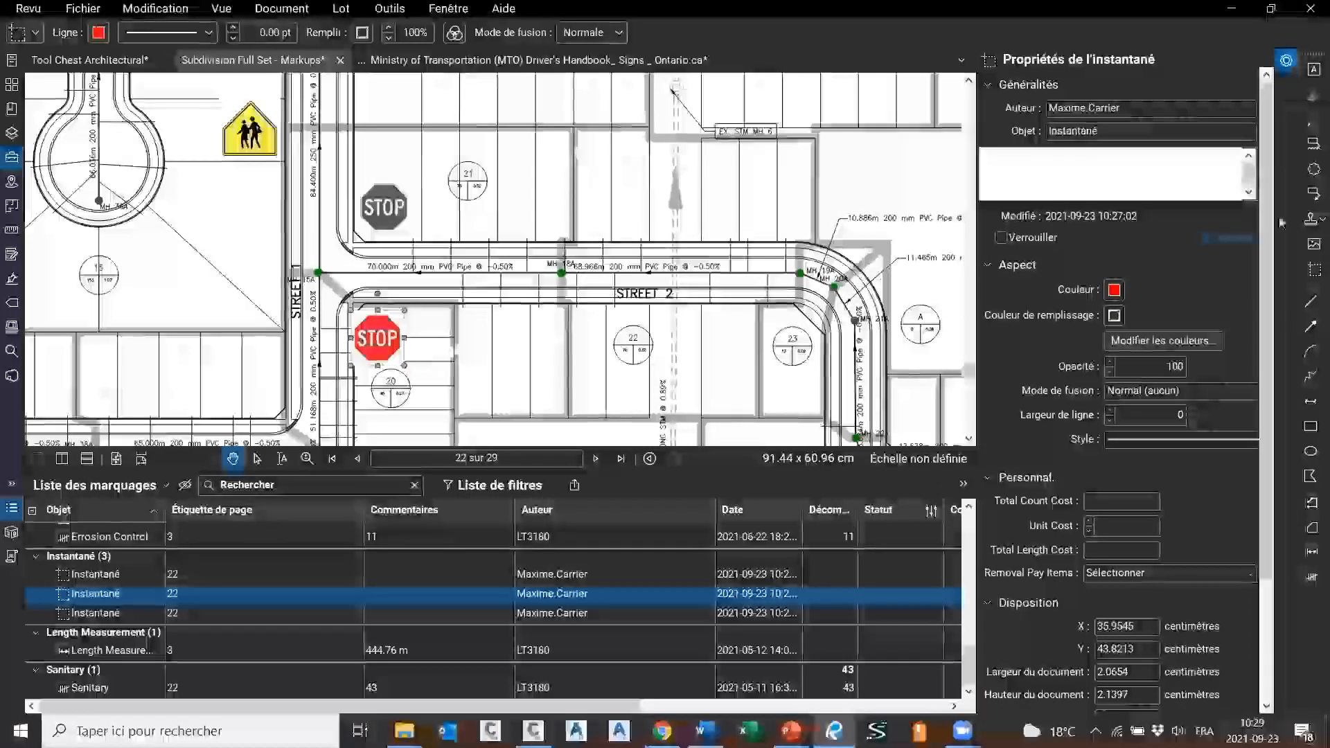
Set the lot 20 stop sign's blend mode to Multiplier and its subject (Objet) to "Panneau d'Arrêt"
{"action": "scroll", "coordinate": [1126, 392], "scroll_direction": "down", "scroll_amount": 3}
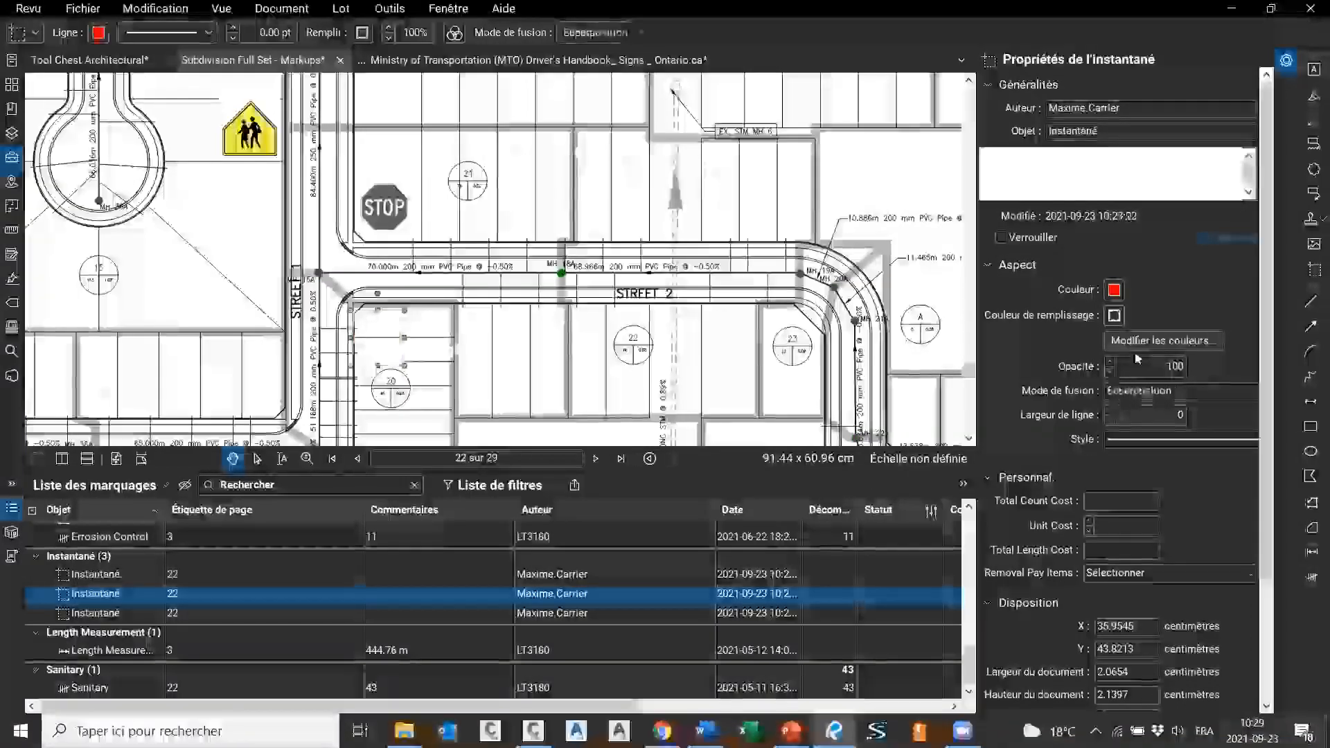
{"action": "scroll", "coordinate": [324, 382], "scroll_direction": "up", "scroll_amount": 2}
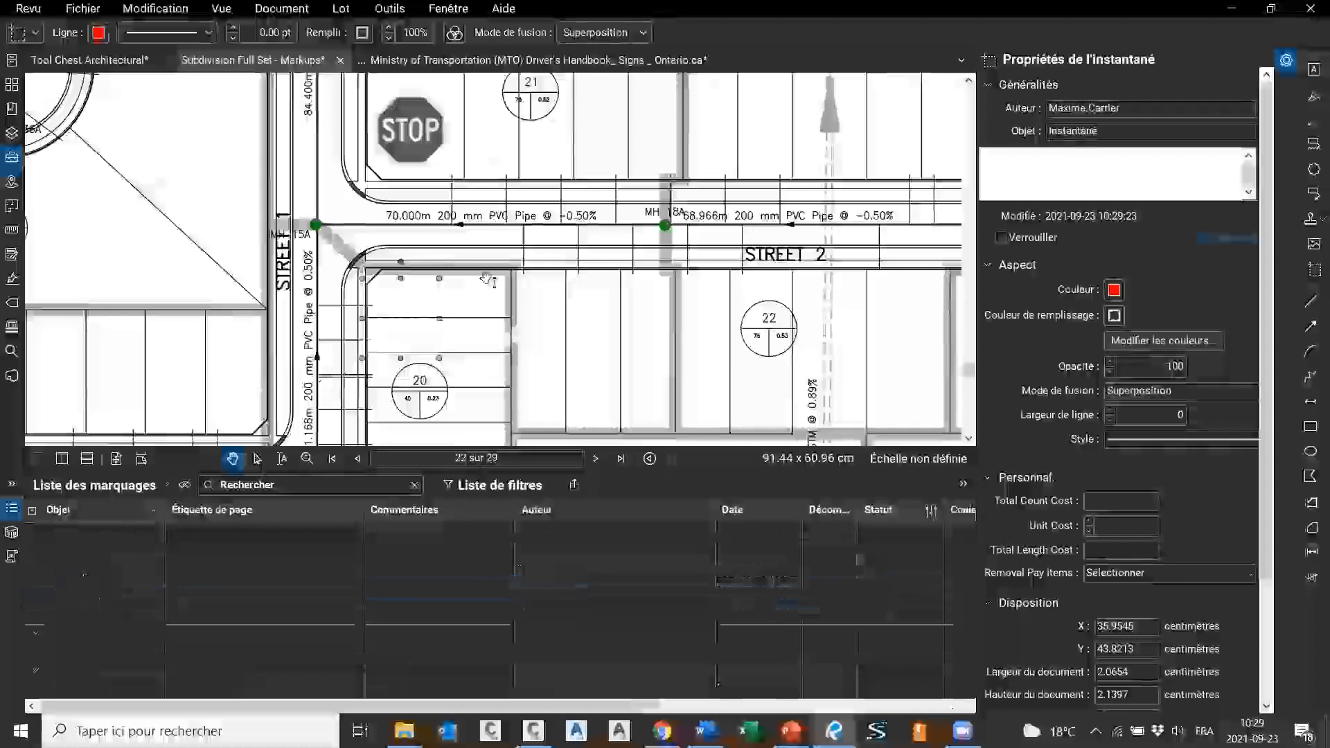
{"action": "scroll", "coordinate": [325, 382], "scroll_direction": "down", "scroll_amount": 2}
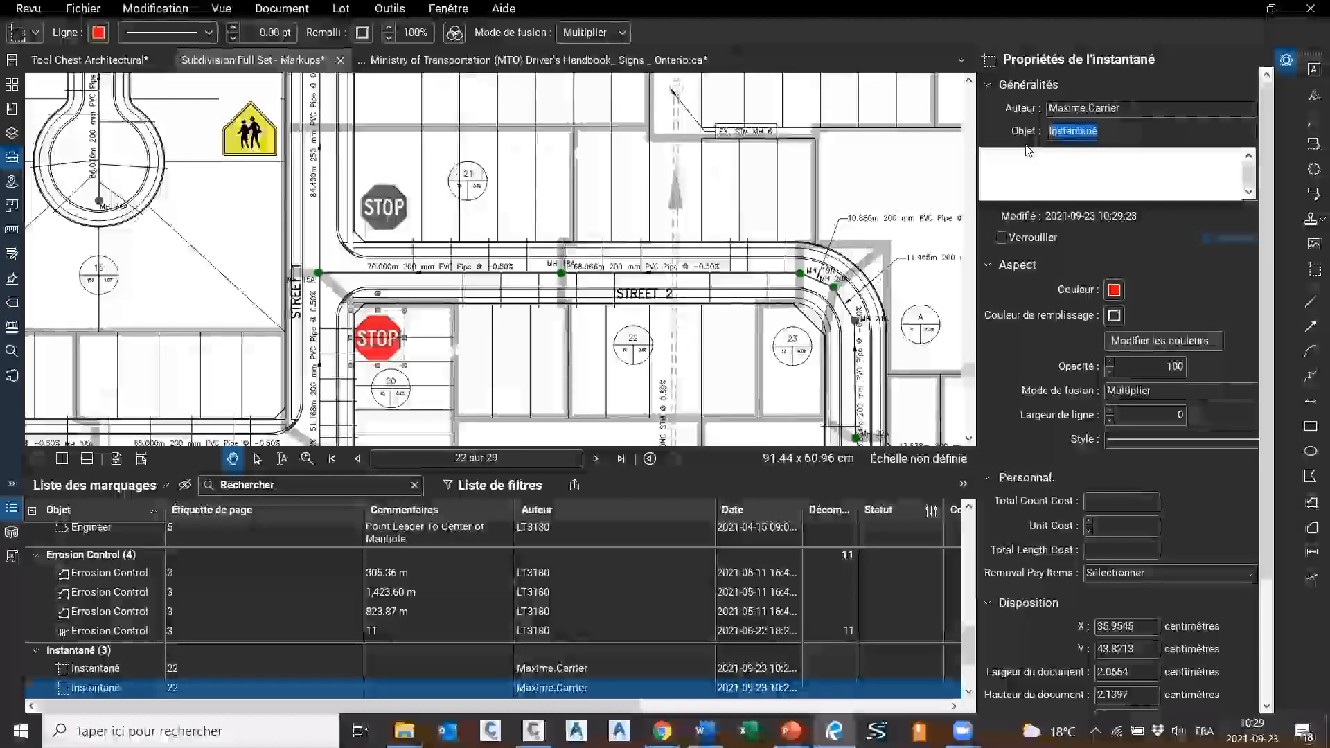
{"action": "type", "text": "Panneau d'Arrêt"}
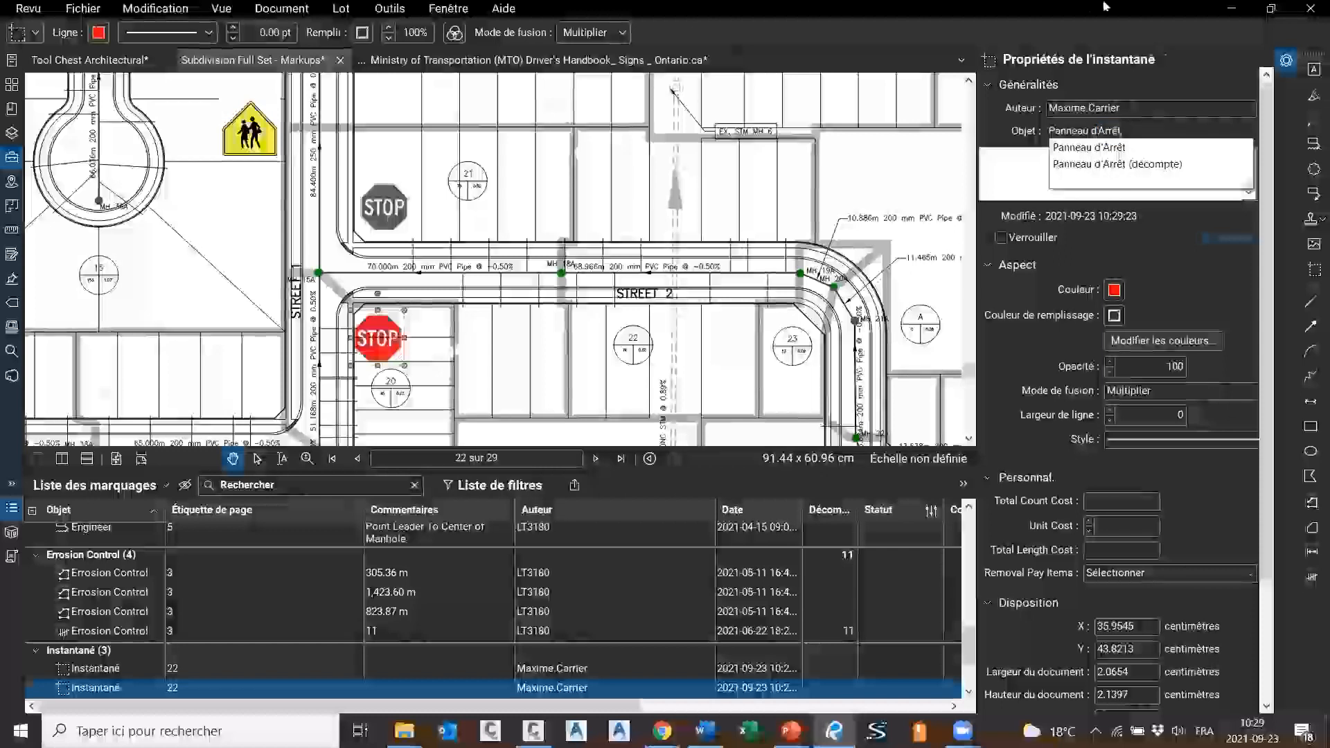
{"action": "left_click", "coordinate": [1118, 147]}
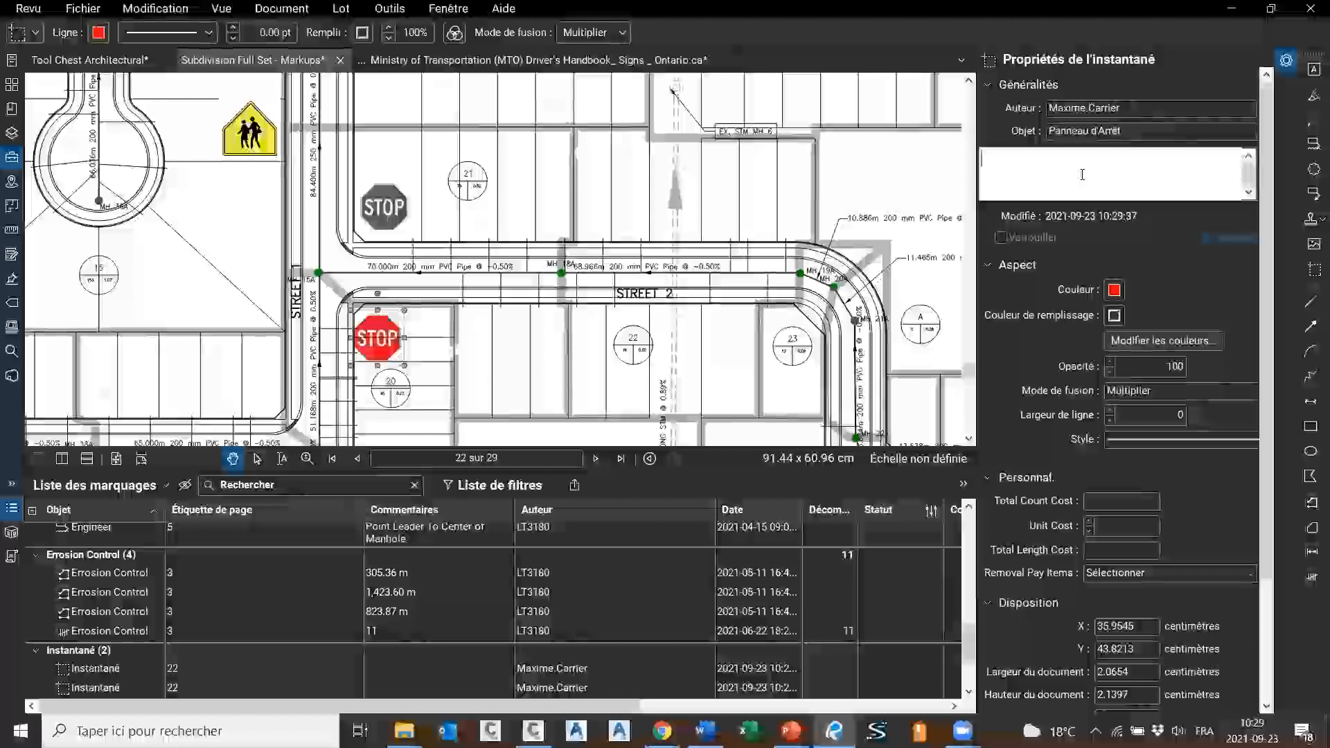
Enter the comment "Proposé" for the lot 20 stop sign and bring its entry into view in the markups list
{"action": "type", "text": "nneau"}
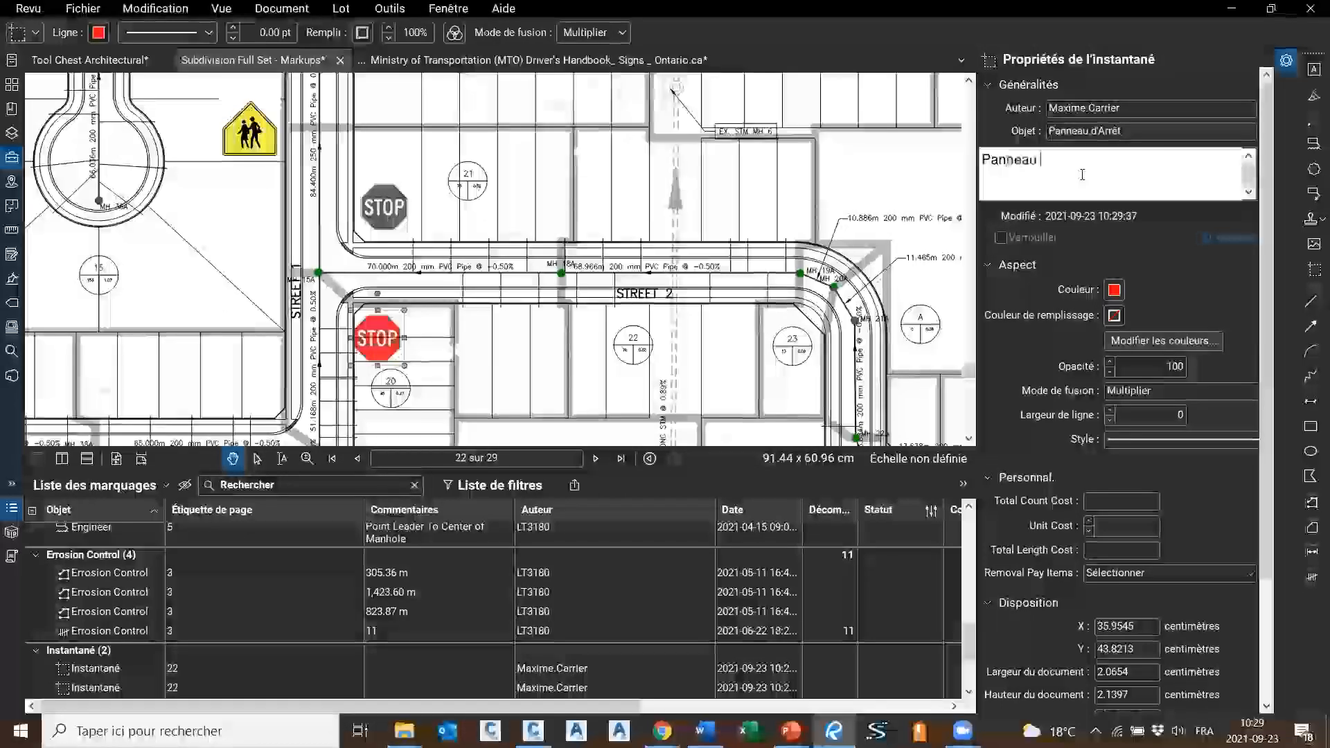
{"action": "key", "text": "BackSpace"}
{"action": "type", "text": "Proposé"}
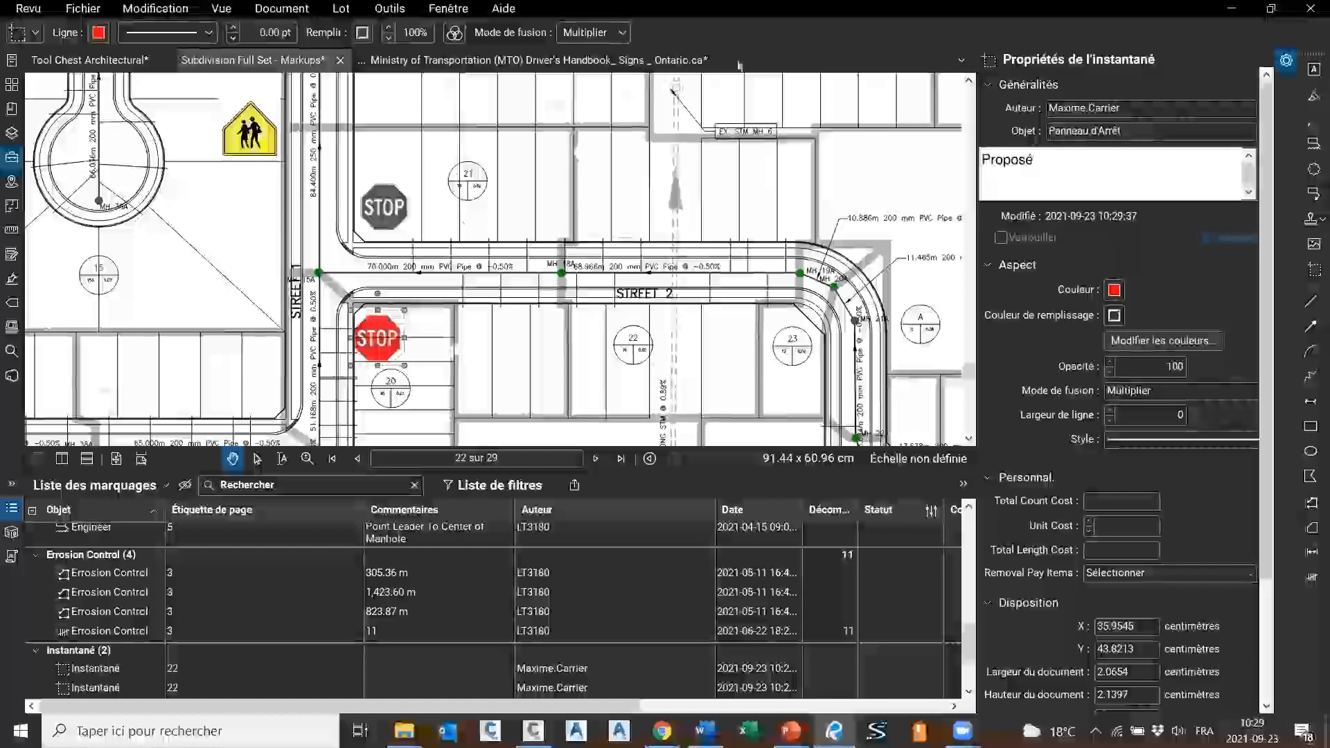
{"action": "left_click", "coordinate": [457, 350]}
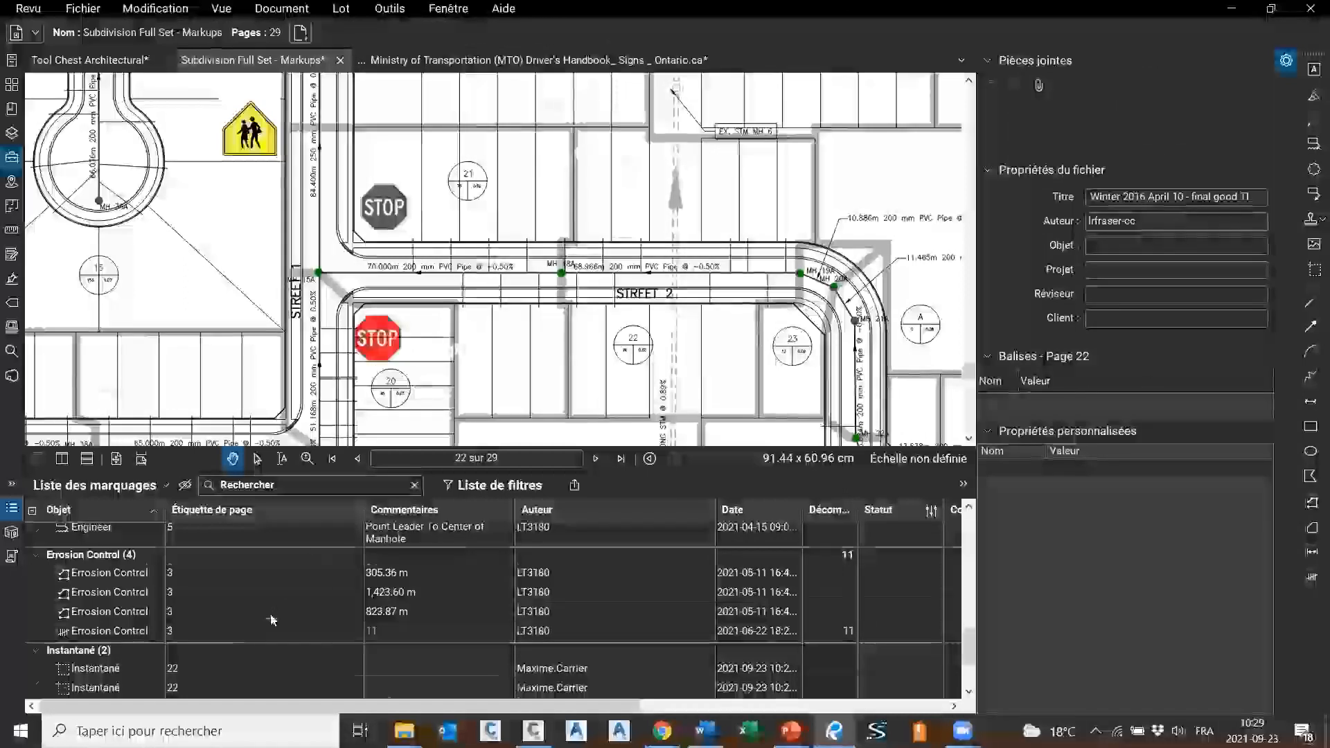
{"action": "scroll", "coordinate": [270, 620], "scroll_direction": "down", "scroll_amount": 3}
{"action": "scroll", "coordinate": [268, 615], "scroll_direction": "up", "scroll_amount": 2}
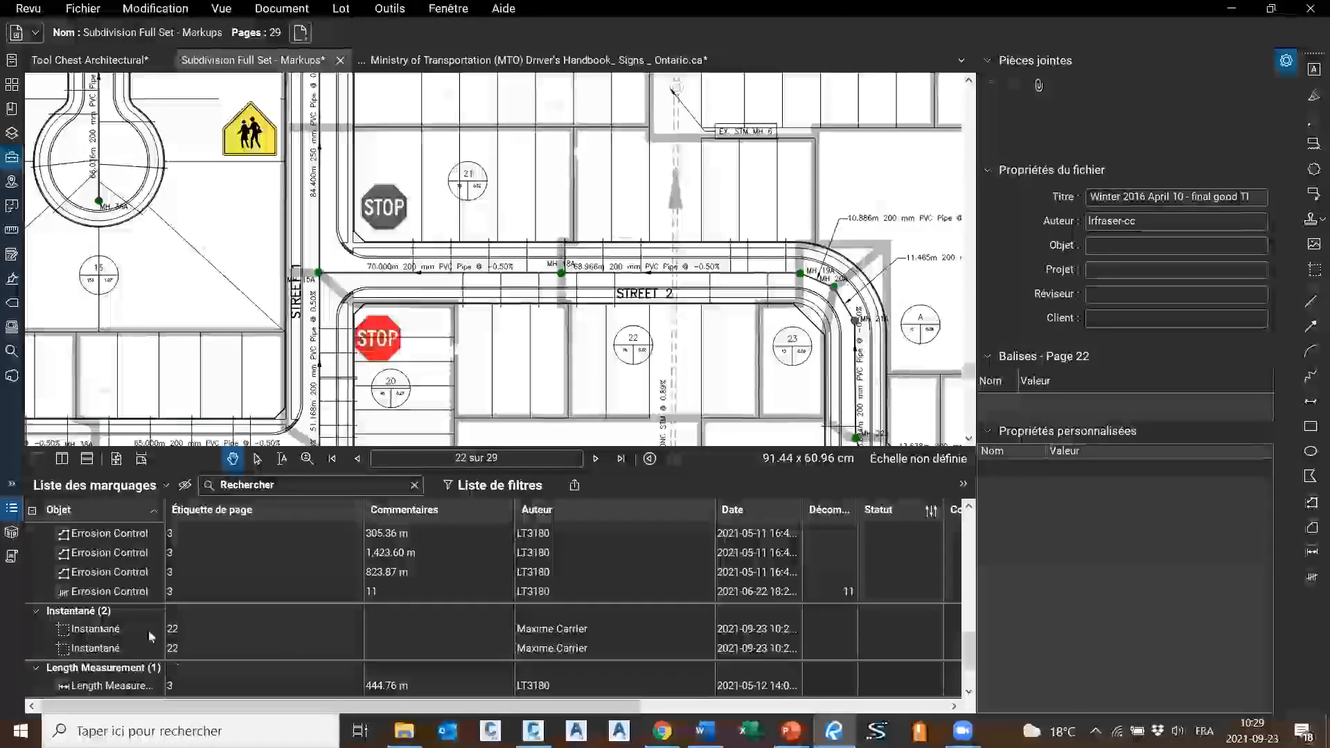
{"action": "scroll", "coordinate": [148, 631], "scroll_direction": "down", "scroll_amount": 2}
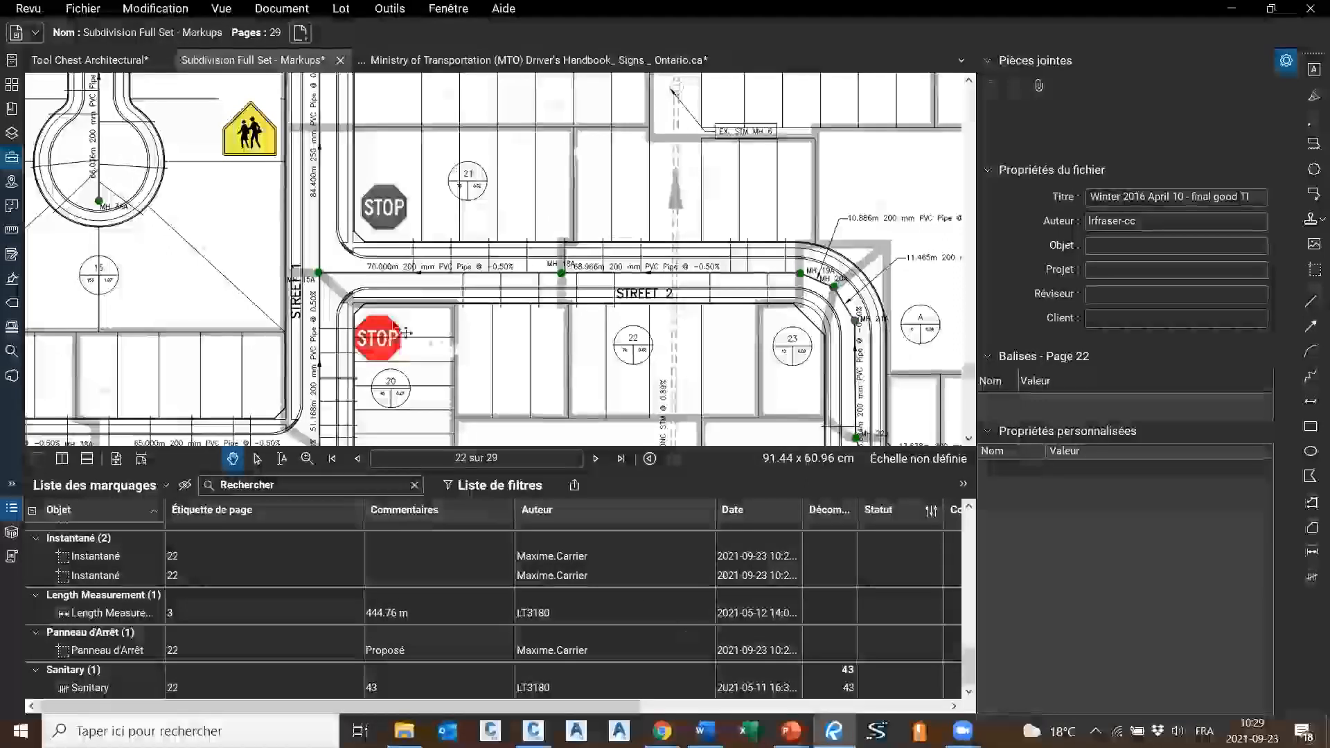
Set the grey stop sign's subject (Objet) to "Panneau d'Arrêt" and its comment to "Existant"
{"action": "left_click", "coordinate": [404, 231]}
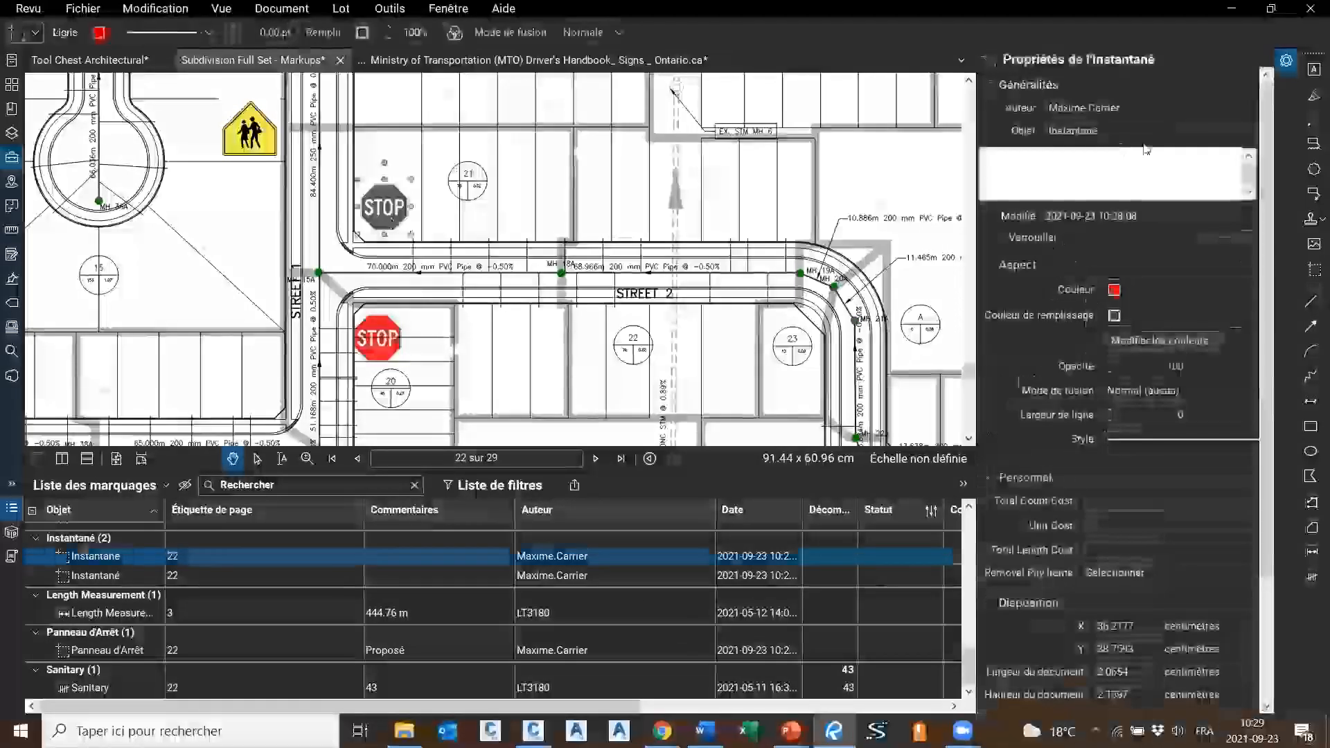
{"action": "double_click", "coordinate": [1127, 131]}
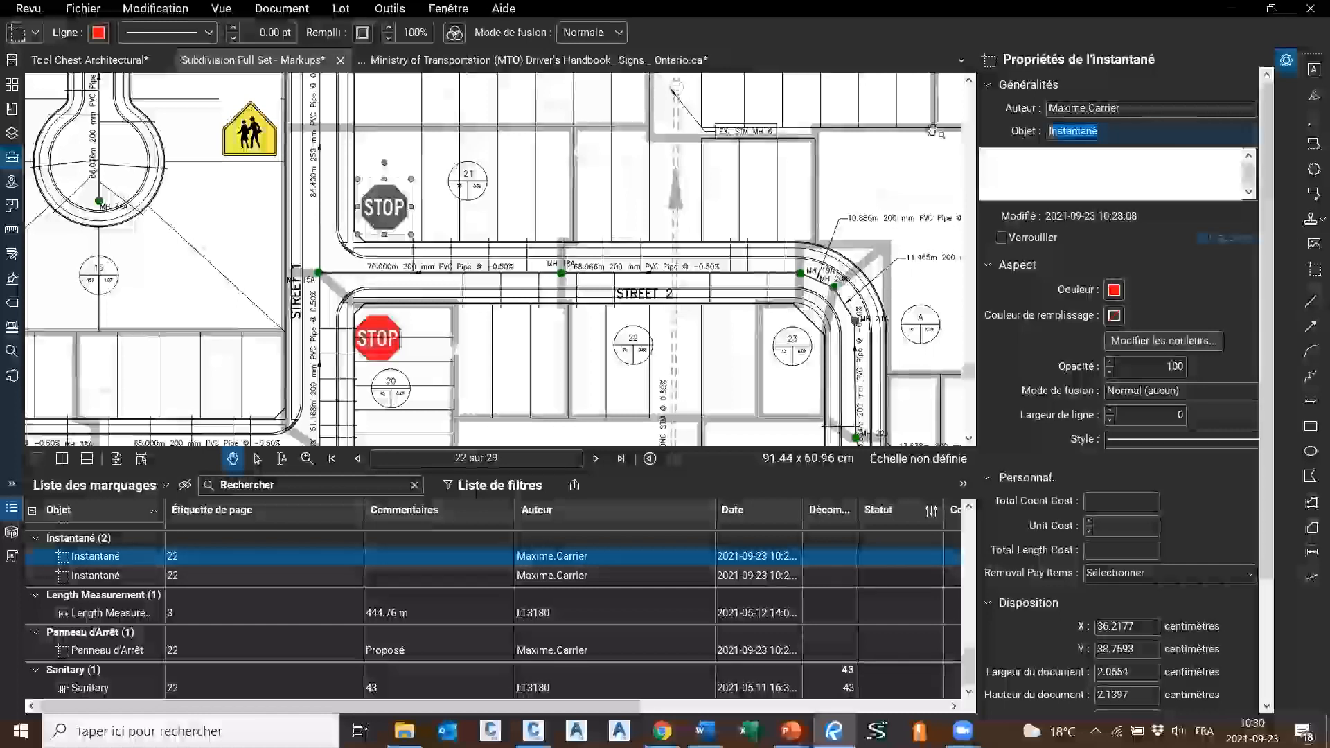
{"action": "type", "text": "Panneau d'Arrêt"}
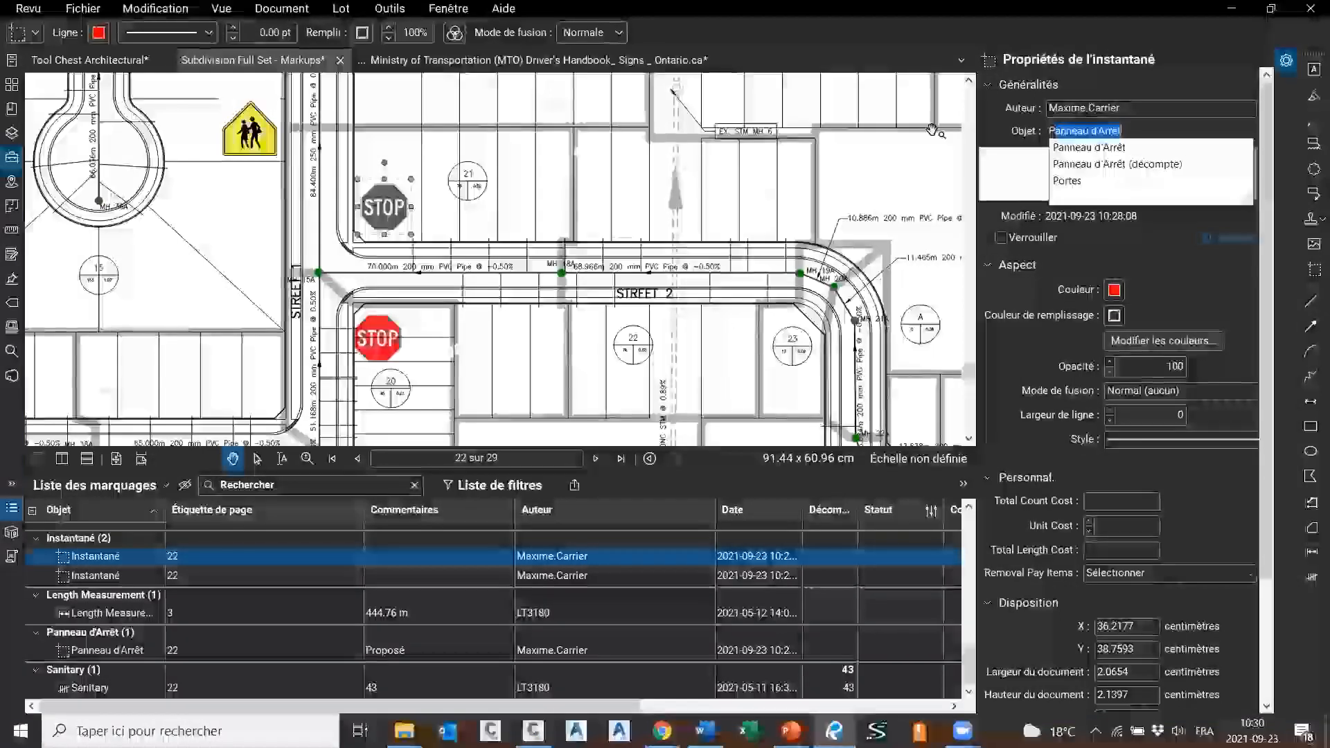
{"action": "key", "text": "Down"}
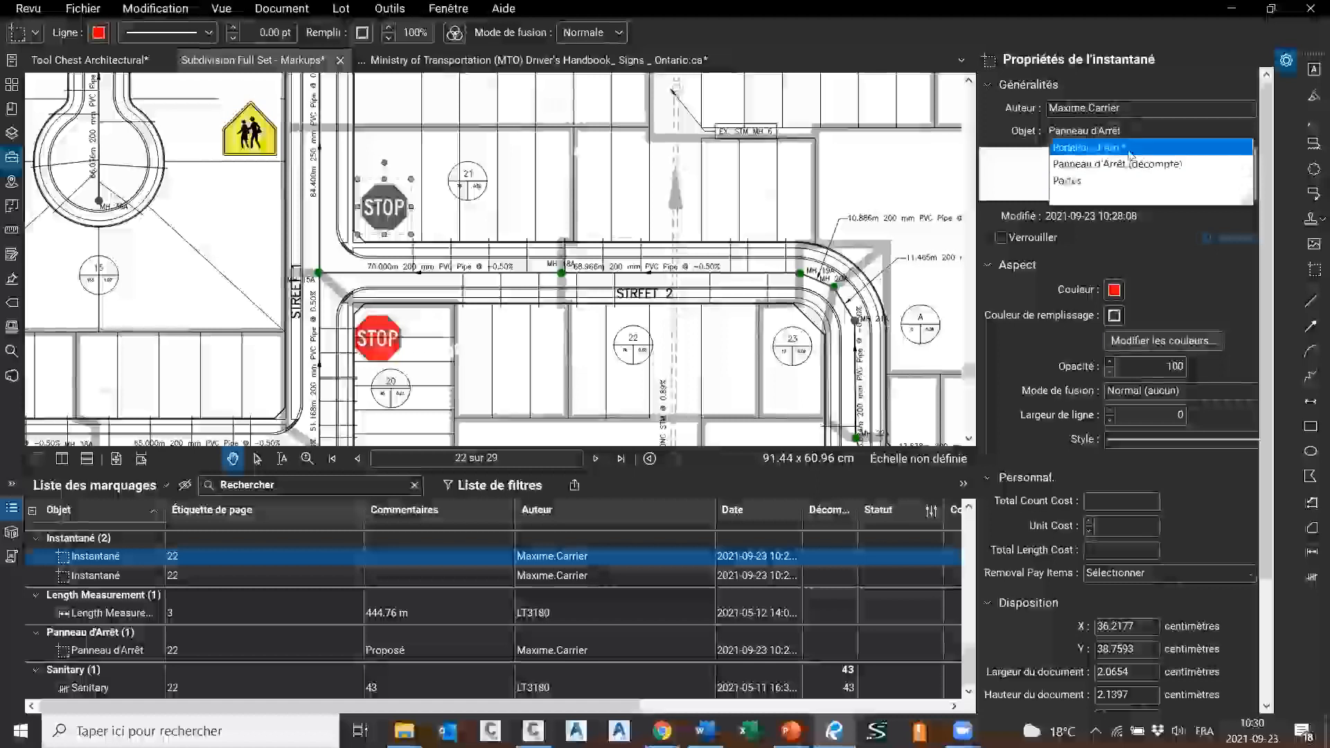
{"action": "key", "text": "Return"}
{"action": "type", "text": "Existant"}
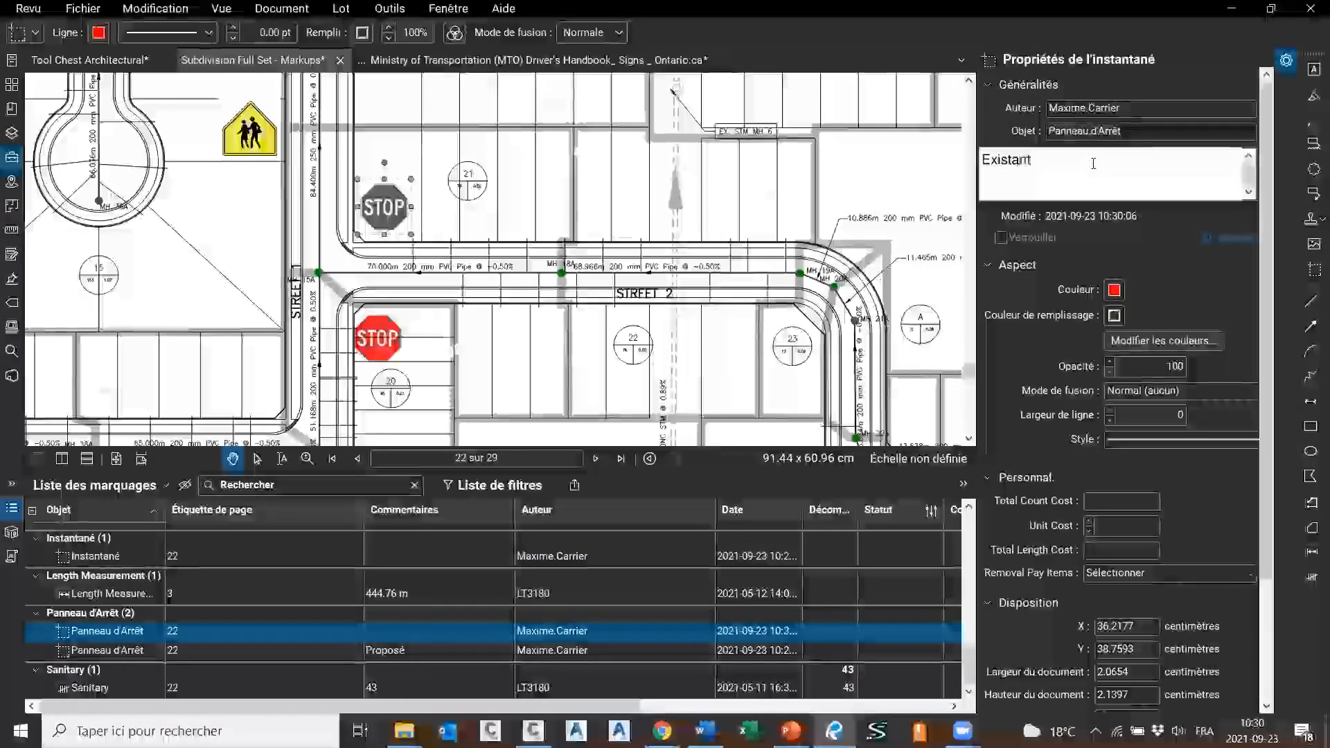
{"action": "left_click", "coordinate": [1149, 131]}
{"action": "left_click", "coordinate": [121, 632]}
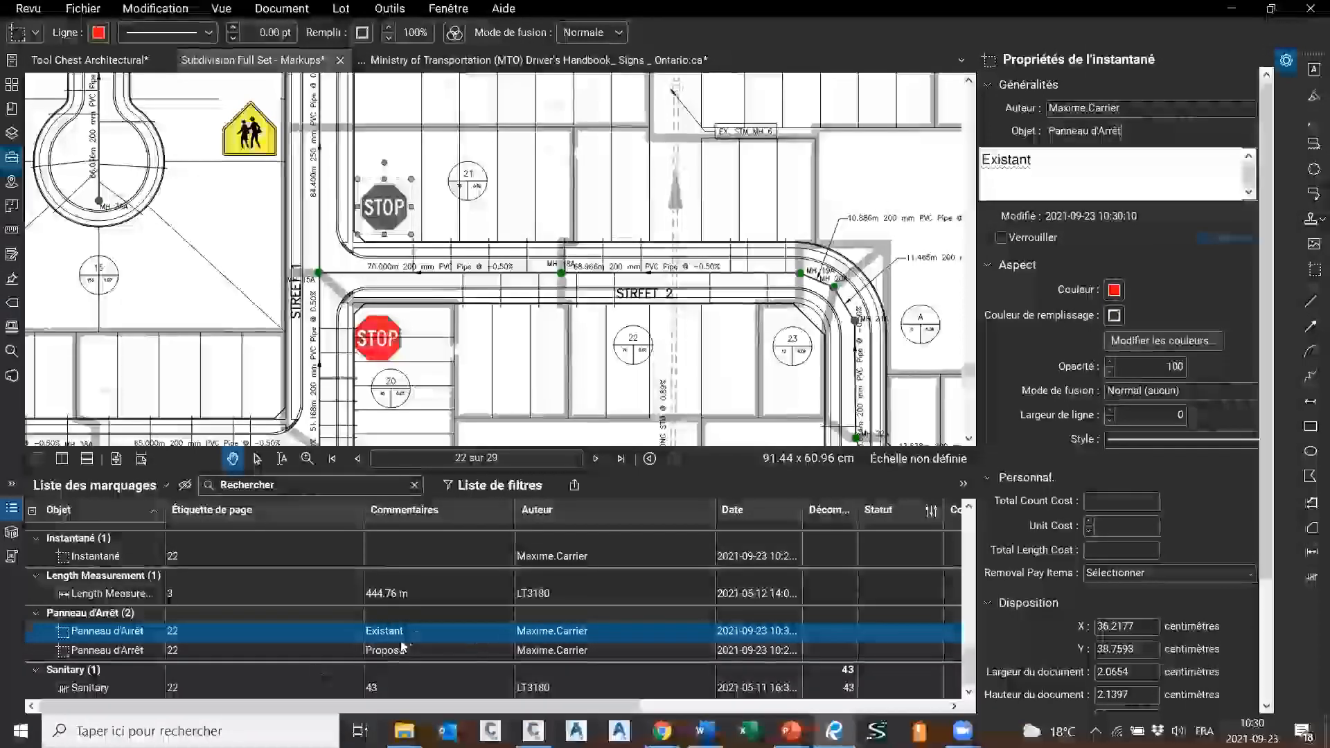
{"action": "left_click", "coordinate": [772, 650]}
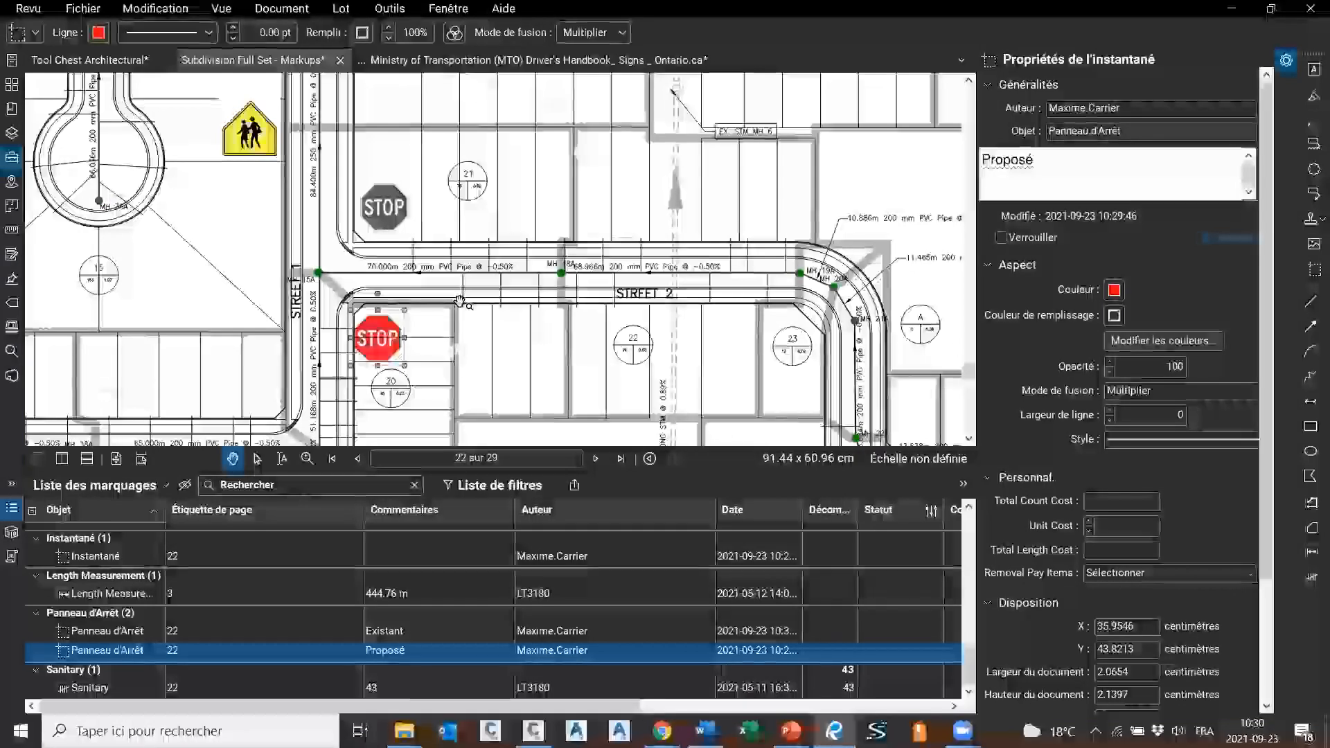
{"action": "left_click", "coordinate": [555, 247]}
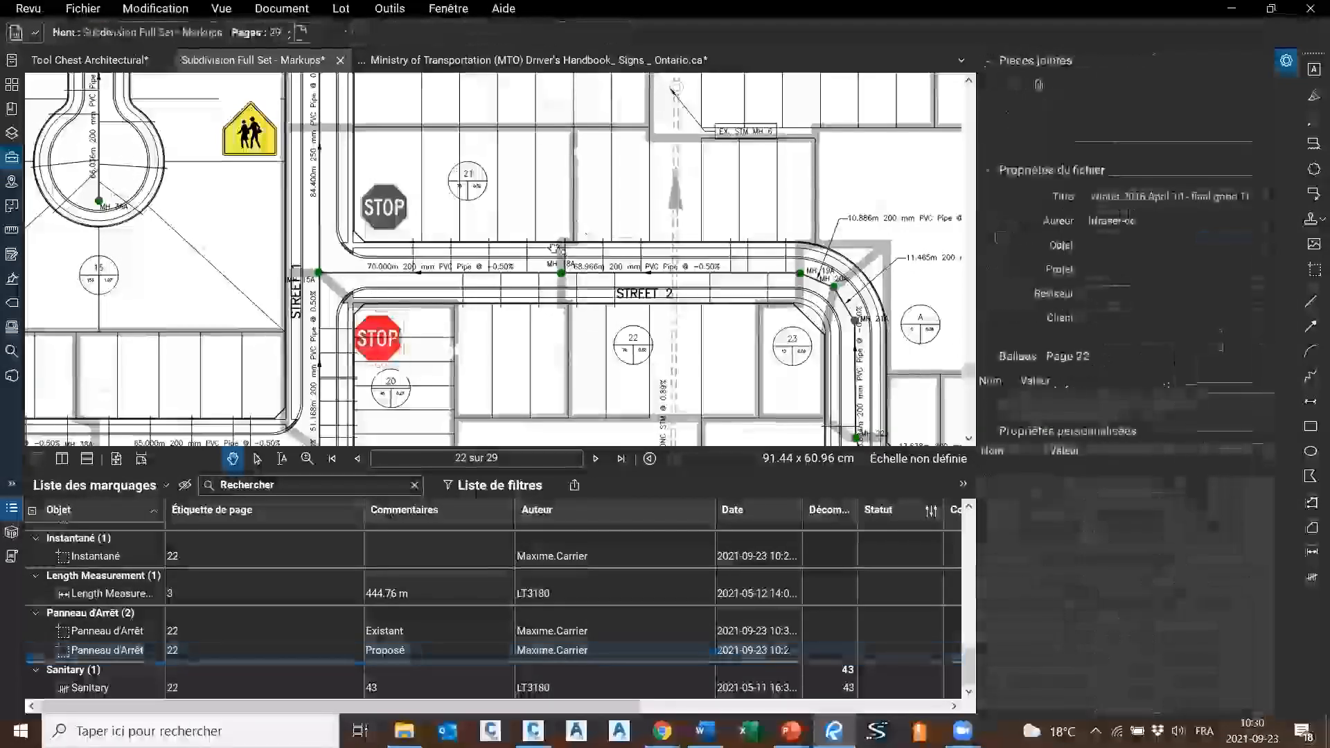
{"action": "left_click", "coordinate": [106, 632]}
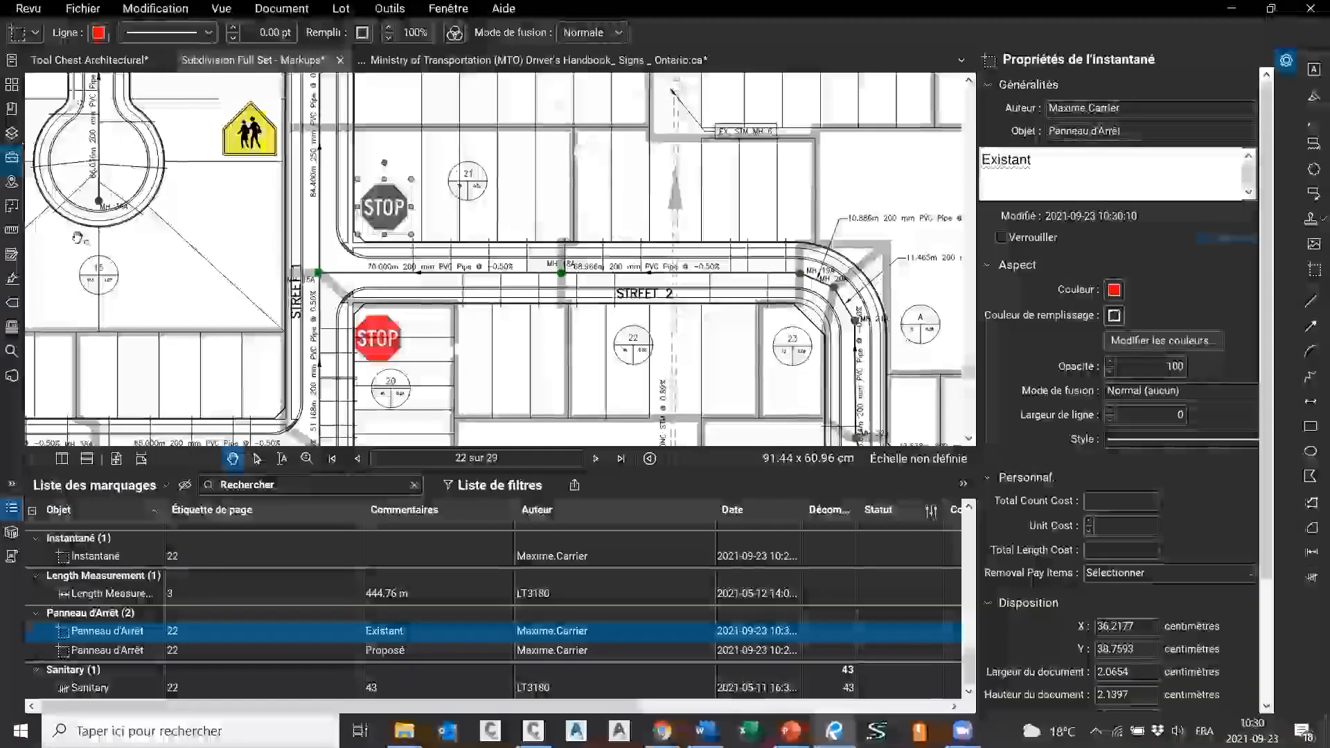
Reopen the Tool Chest and delete the grey and red stop sign tools from the Signalisation routière set
{"action": "scroll", "coordinate": [208, 244], "scroll_direction": "down", "scroll_amount": 1}
{"action": "mouse_move", "coordinate": [208, 244]}
{"action": "left_mouse_down"}
{"action": "mouse_move", "coordinate": [309, 218]}
{"action": "mouse_move", "coordinate": [402, 230]}
{"action": "left_mouse_up"}
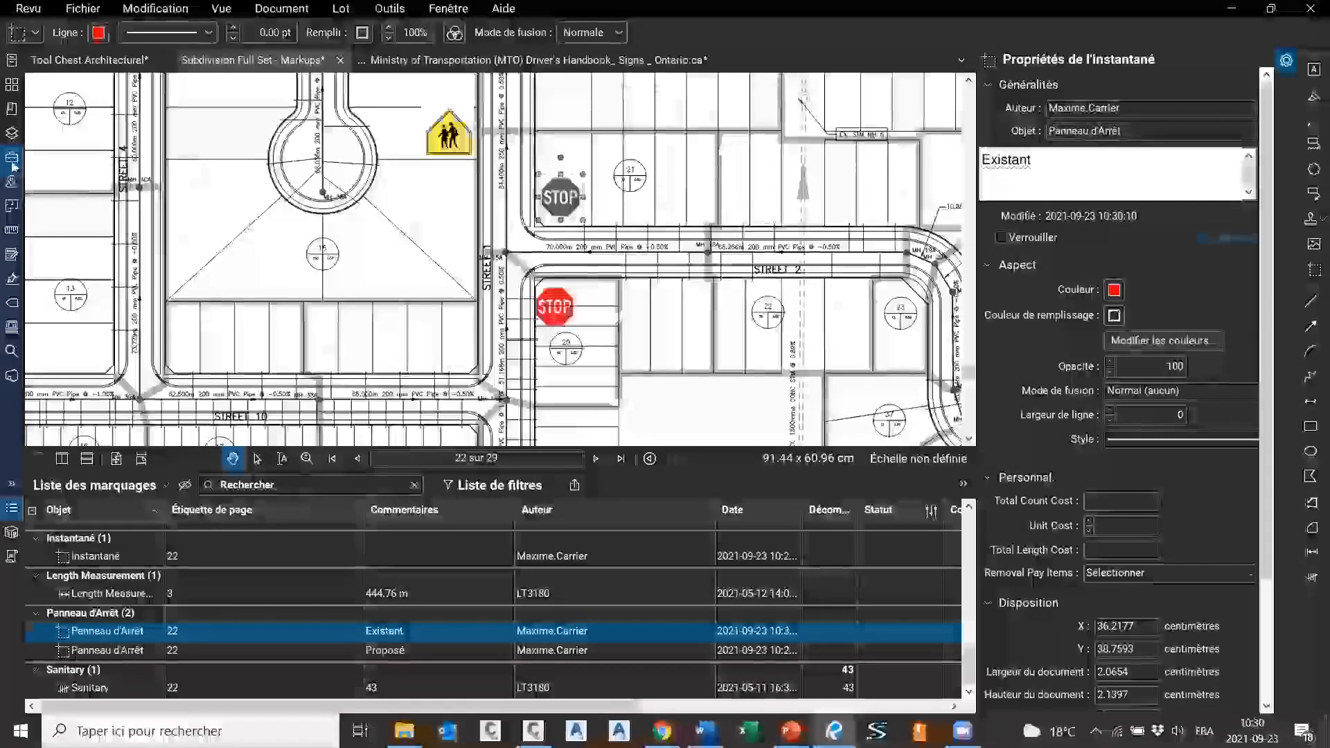
{"action": "left_click", "coordinate": [13, 166]}
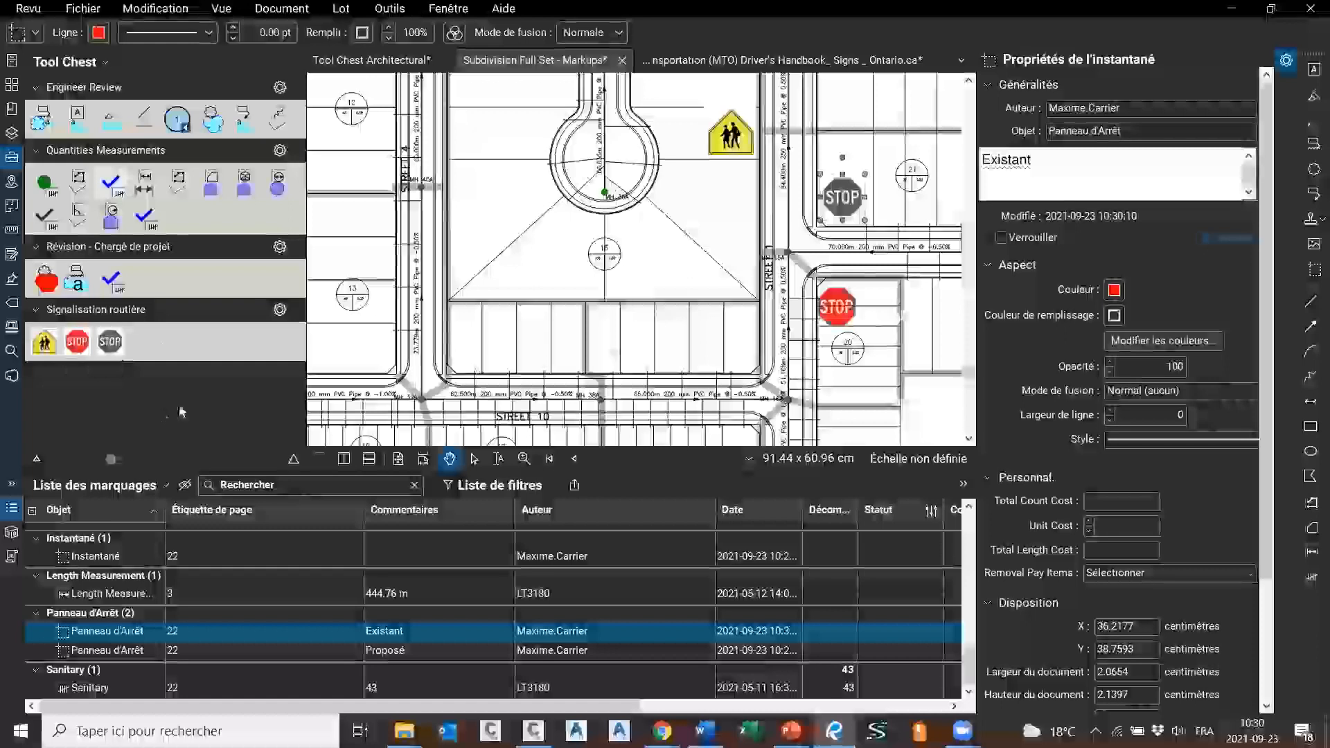
{"action": "right_click", "coordinate": [78, 344]}
{"action": "left_click", "coordinate": [108, 344]}
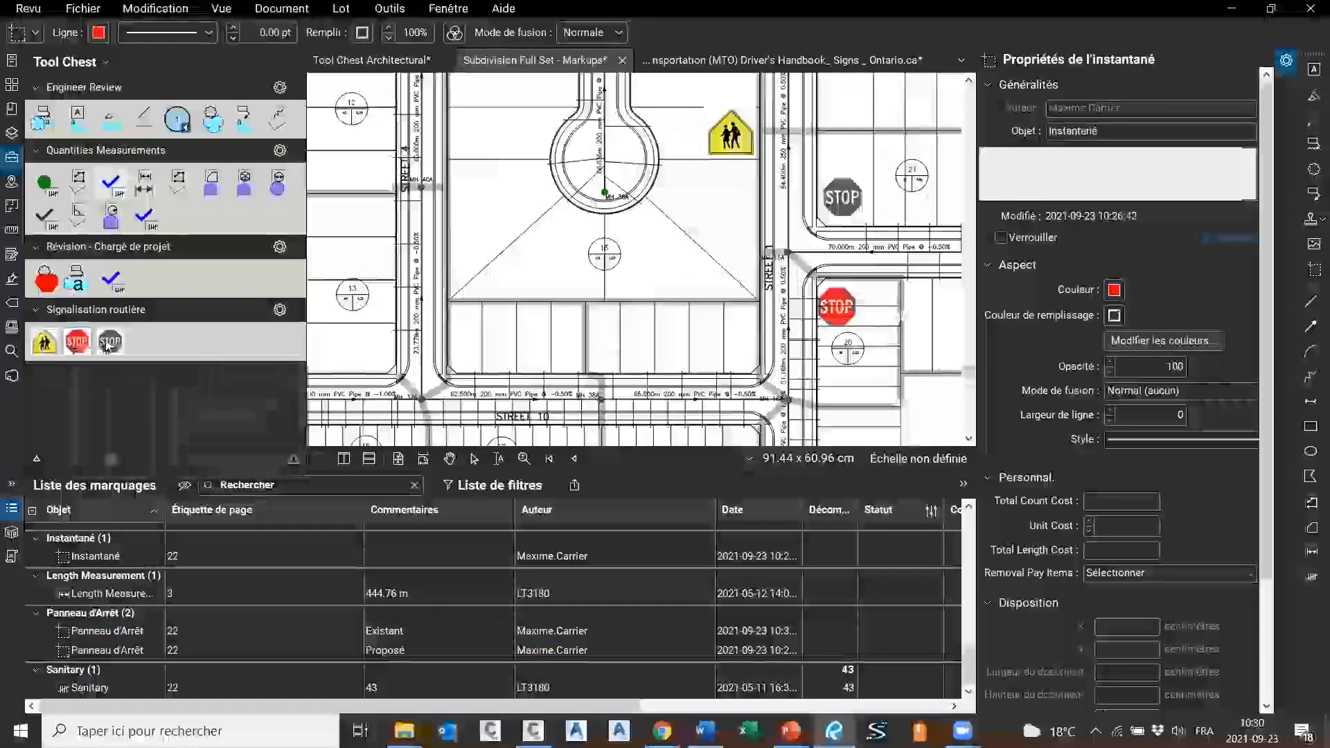
{"action": "right_click", "coordinate": [108, 344]}
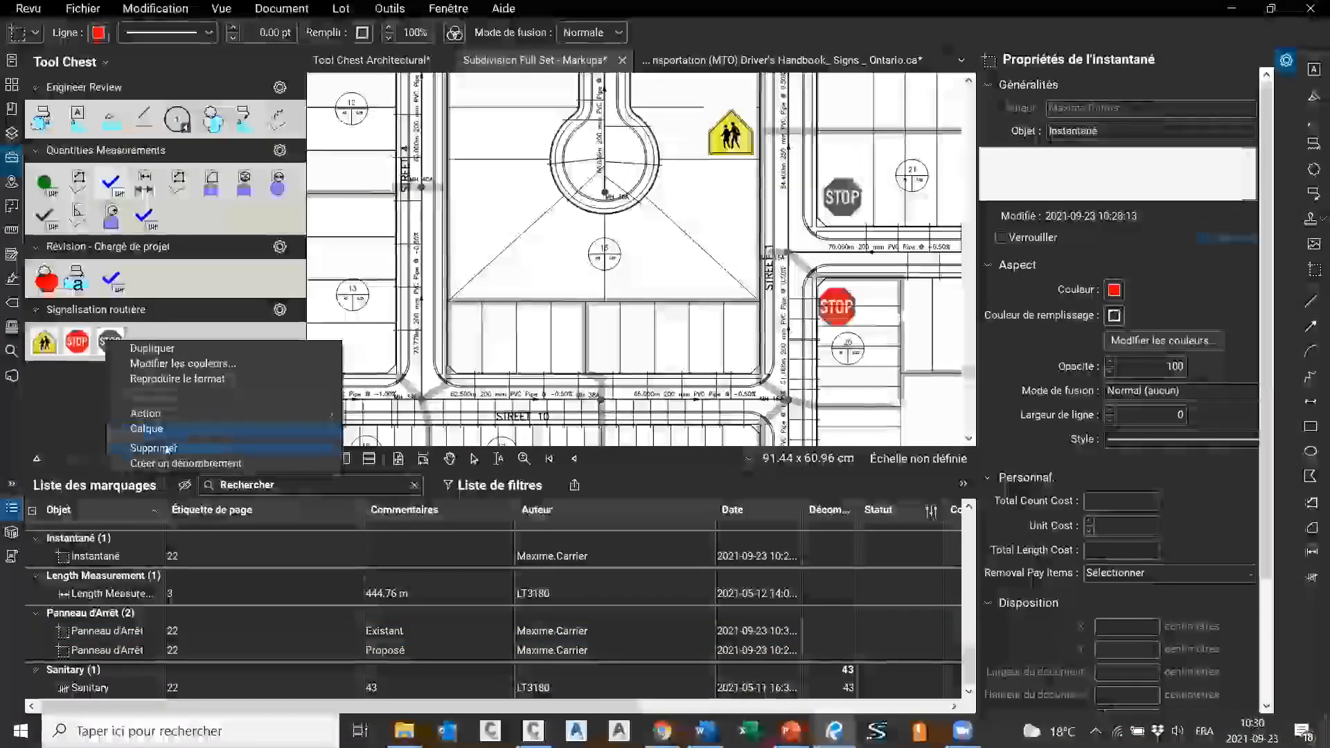
{"action": "left_click", "coordinate": [166, 449]}
{"action": "right_click", "coordinate": [77, 341]}
{"action": "left_click", "coordinate": [178, 449]}
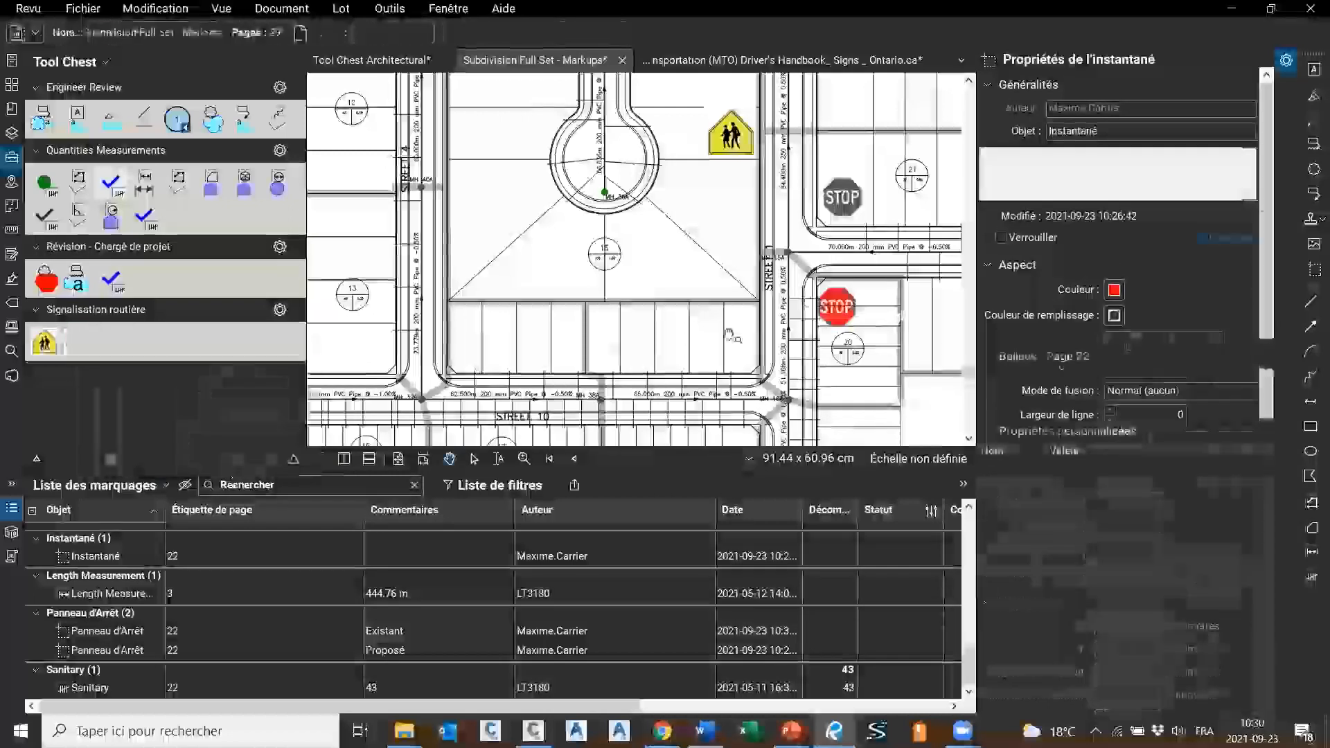
Add the plan's red "Proposé" and grey "Existant" stop signs to the Signalisation routière tool set
{"action": "left_click", "coordinate": [840, 311]}
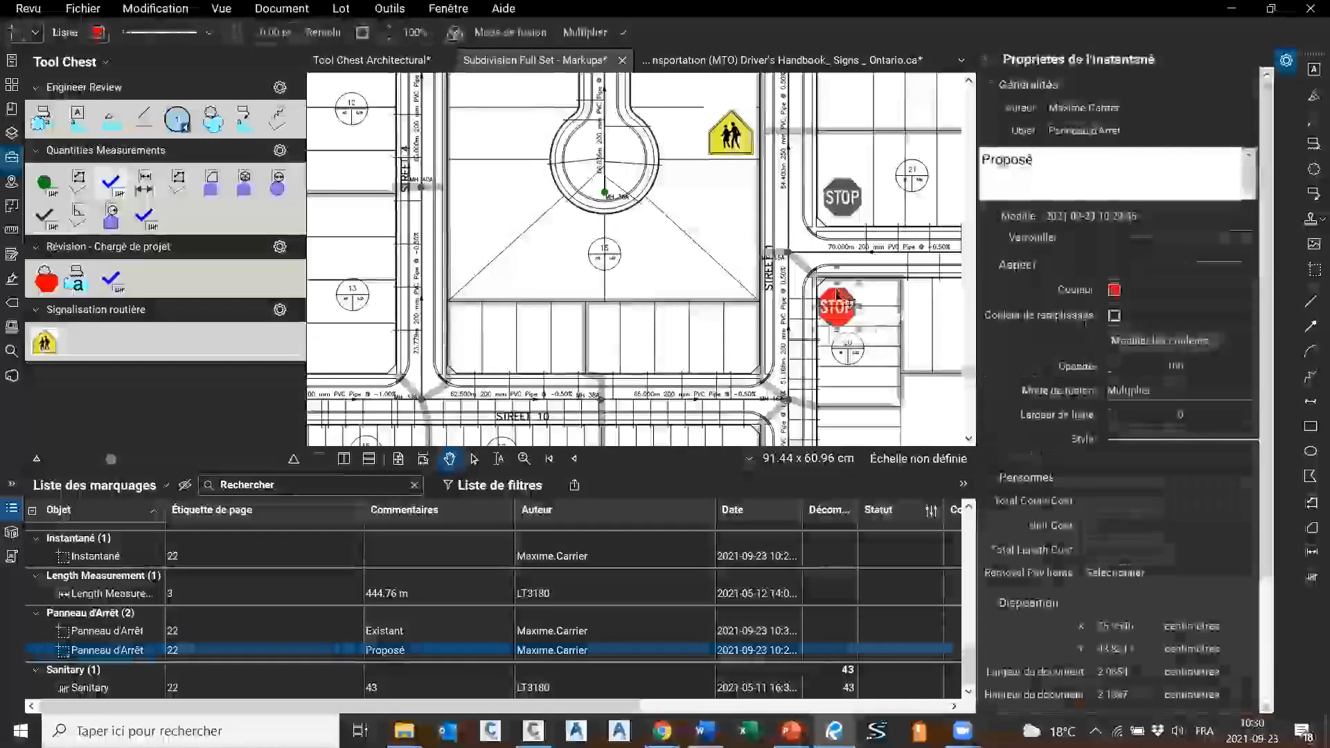
{"action": "right_click", "coordinate": [840, 311]}
{"action": "mouse_move", "coordinate": [894, 648]}
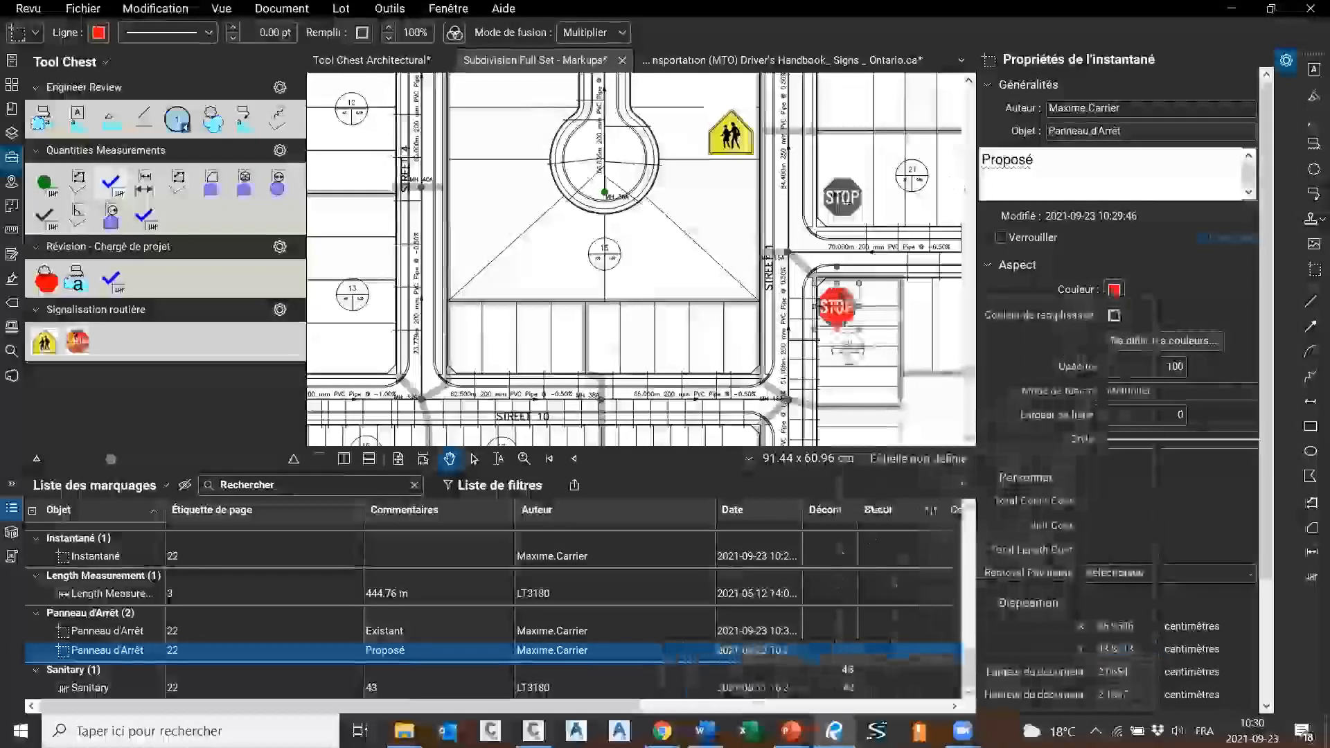
{"action": "right_click", "coordinate": [839, 194]}
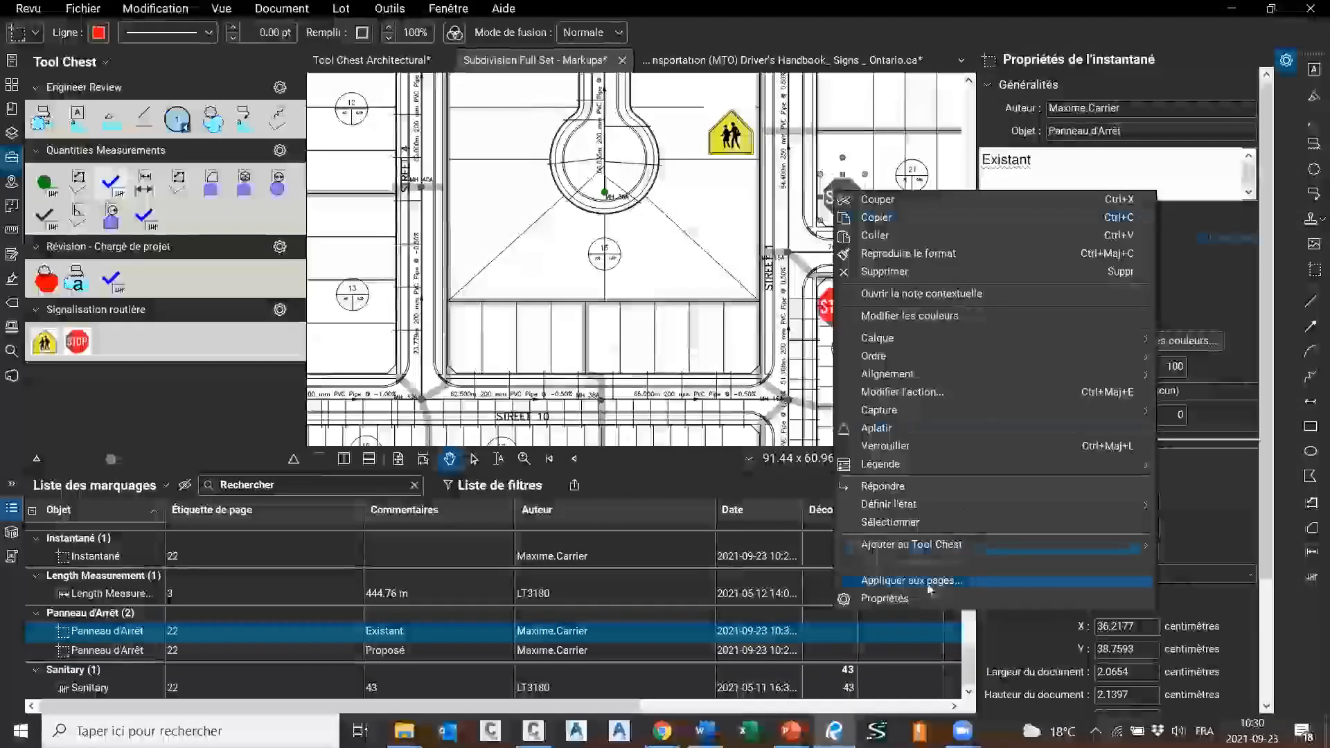
{"action": "mouse_move", "coordinate": [853, 545]}
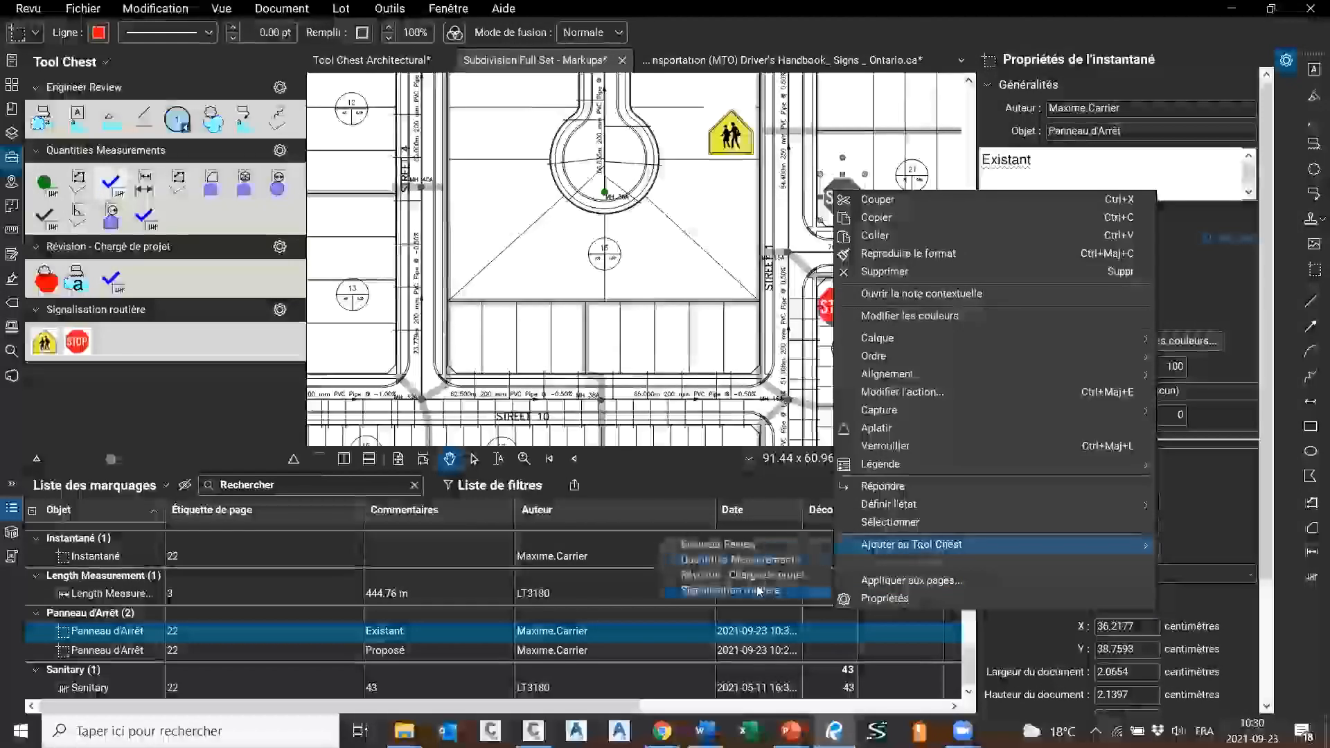
{"action": "left_click", "coordinate": [731, 590]}
Display the Signalisation routière set in detail mode and collapse the other tool sets
{"action": "left_click", "coordinate": [285, 312]}
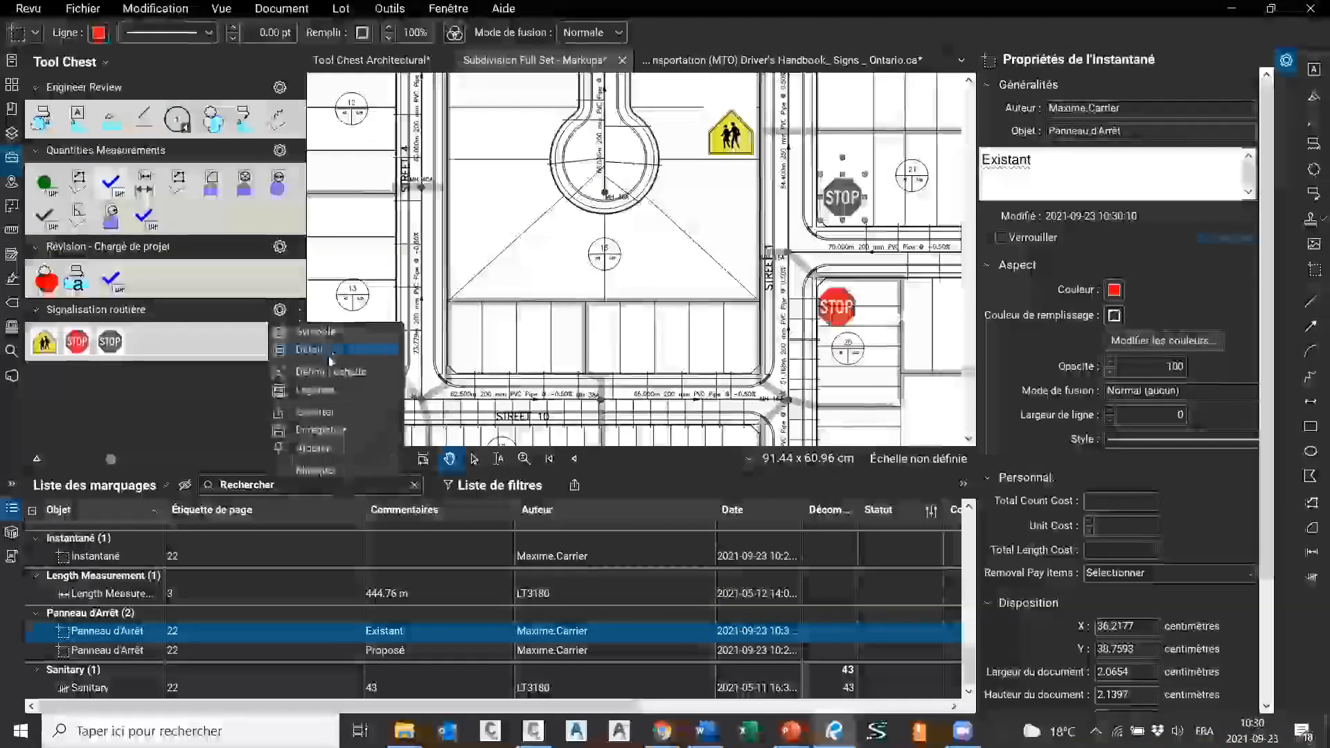
{"action": "left_click", "coordinate": [364, 347]}
{"action": "left_click", "coordinate": [40, 89]}
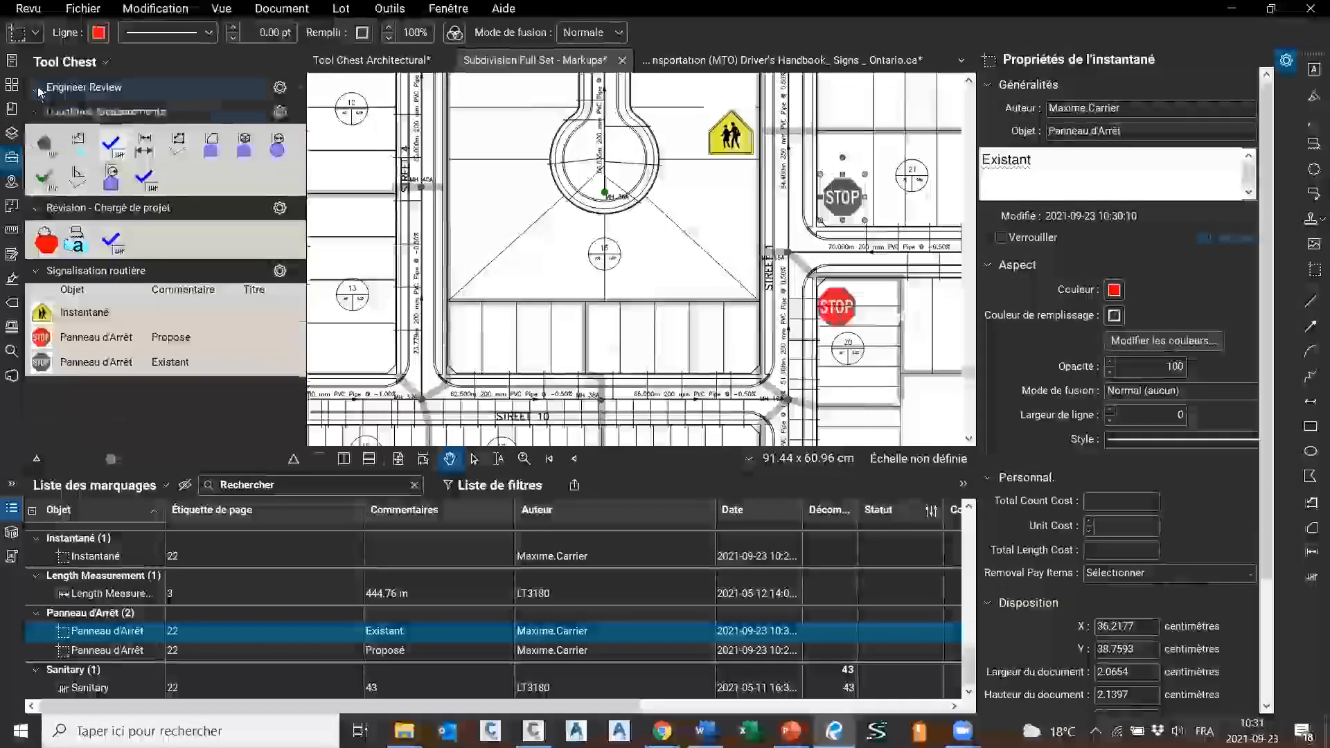
{"action": "left_click", "coordinate": [37, 136]}
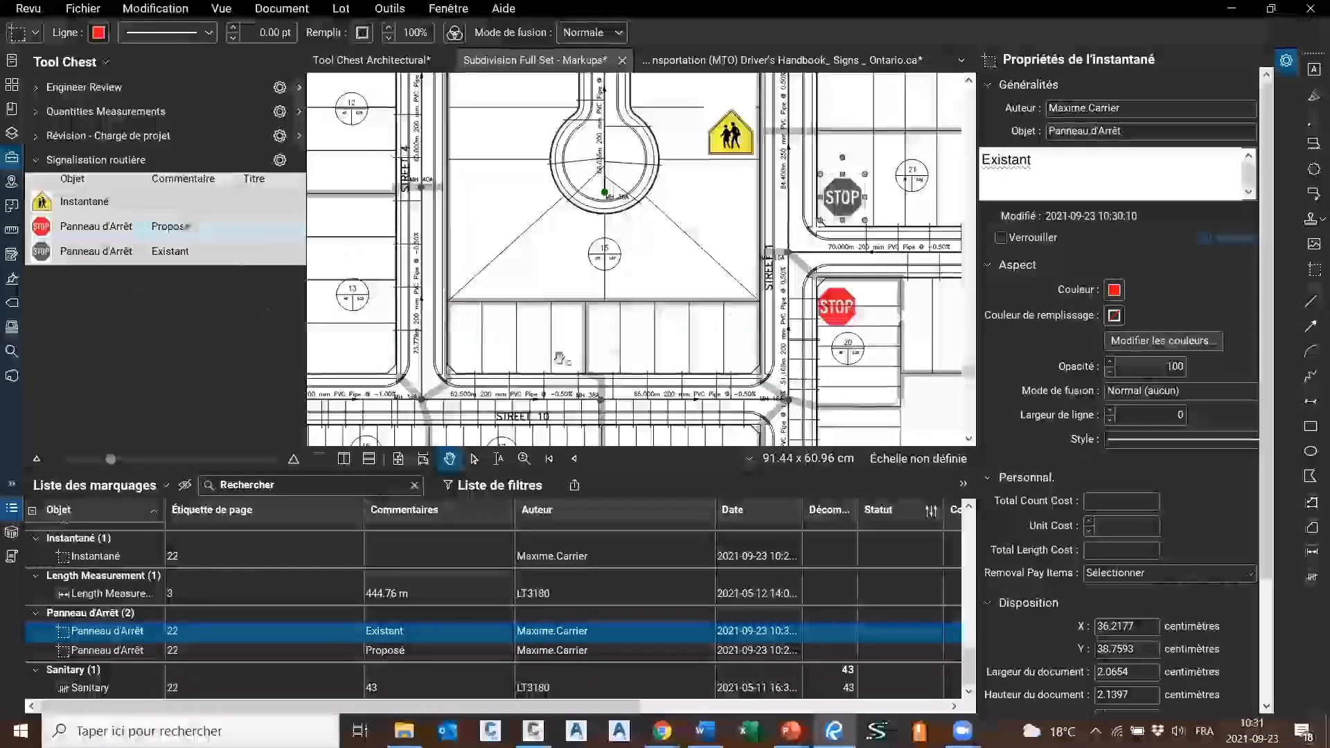
Clear the selection and show the document's layers (Calques) alongside the sign area of the plan
{"action": "left_click", "coordinate": [873, 237]}
{"action": "left_click_drag", "start_coordinate": [910, 299], "coordinate": [871, 321]}
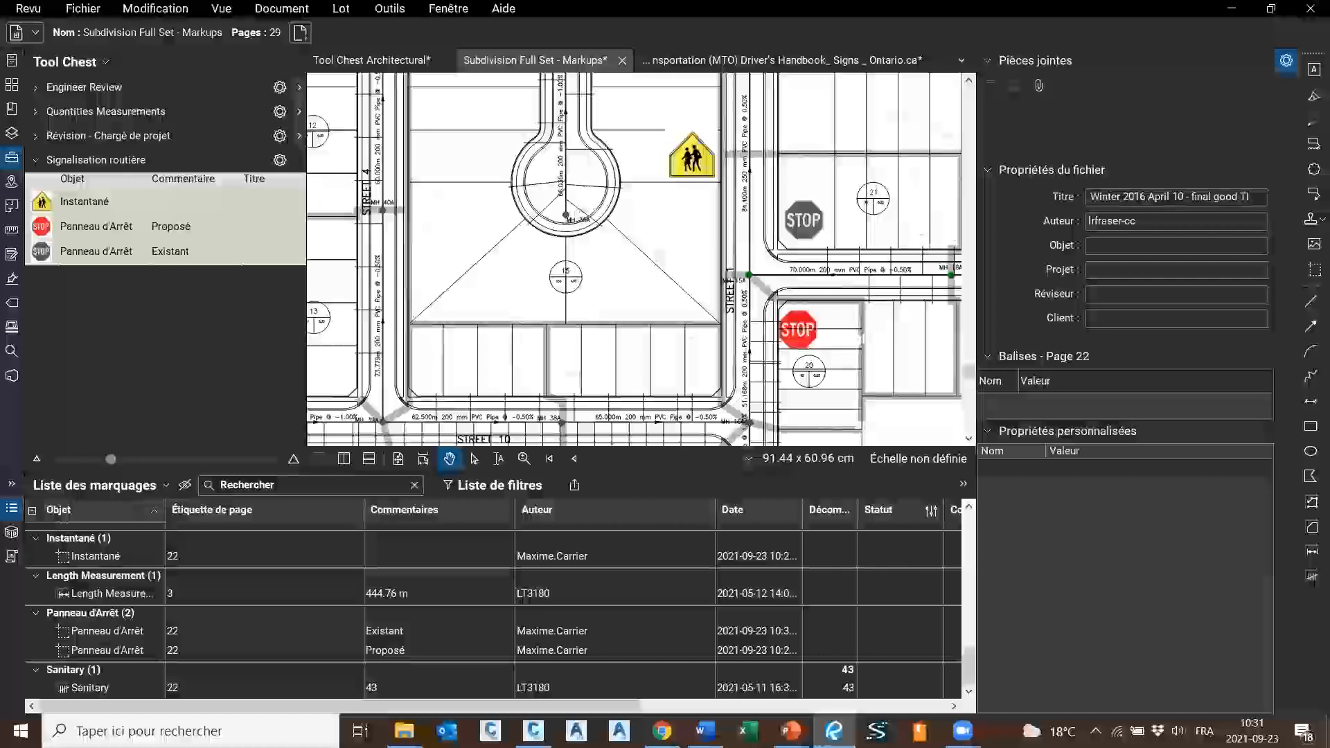
{"action": "left_click", "coordinate": [11, 135]}
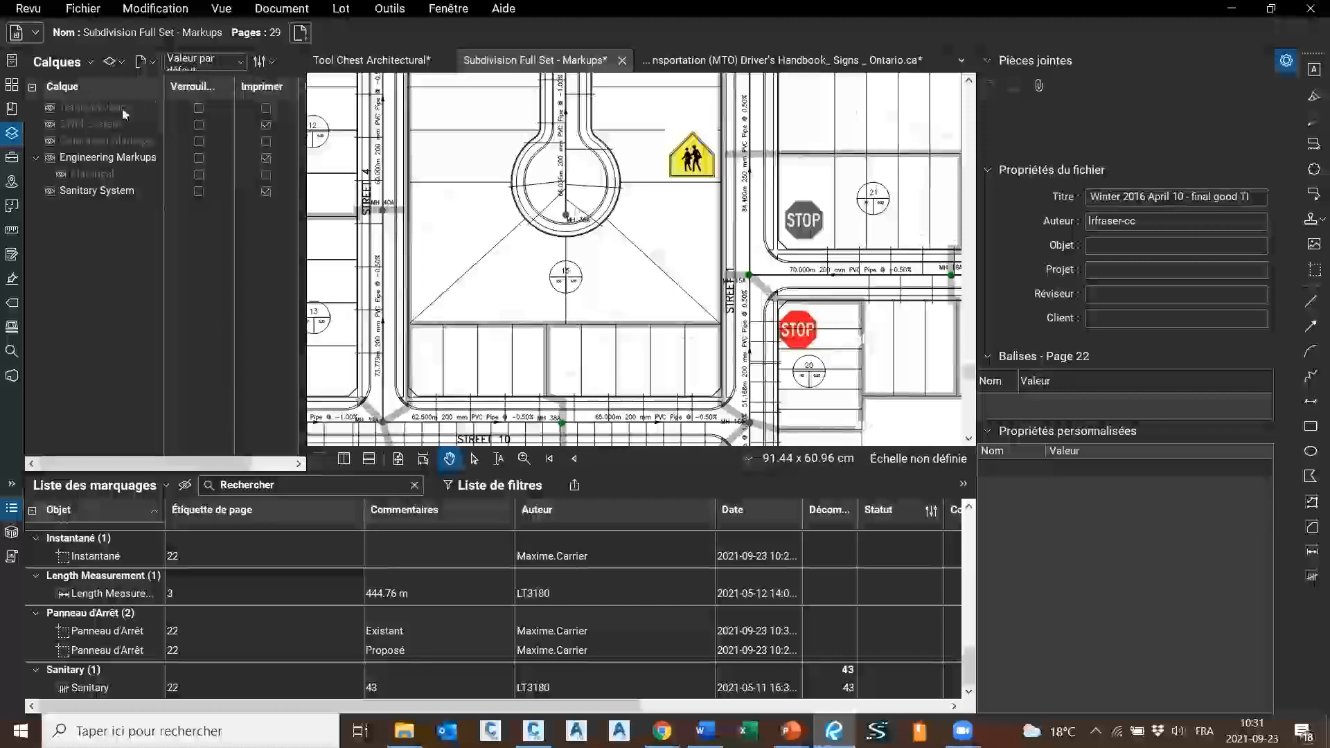
{"action": "mouse_move", "coordinate": [899, 284]}
{"action": "left_mouse_down"}
{"action": "mouse_move", "coordinate": [843, 306]}
{"action": "mouse_move", "coordinate": [718, 309]}
{"action": "left_mouse_up"}
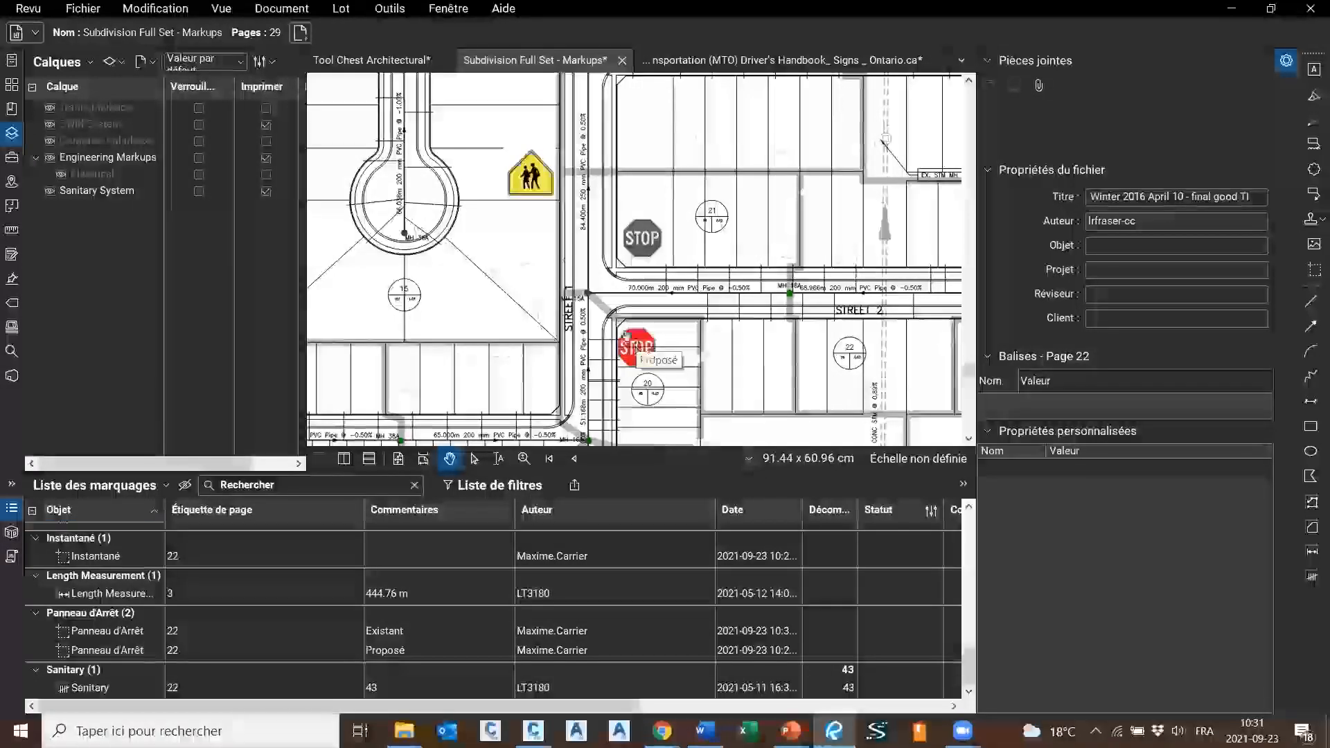
{"action": "left_click", "coordinate": [643, 237]}
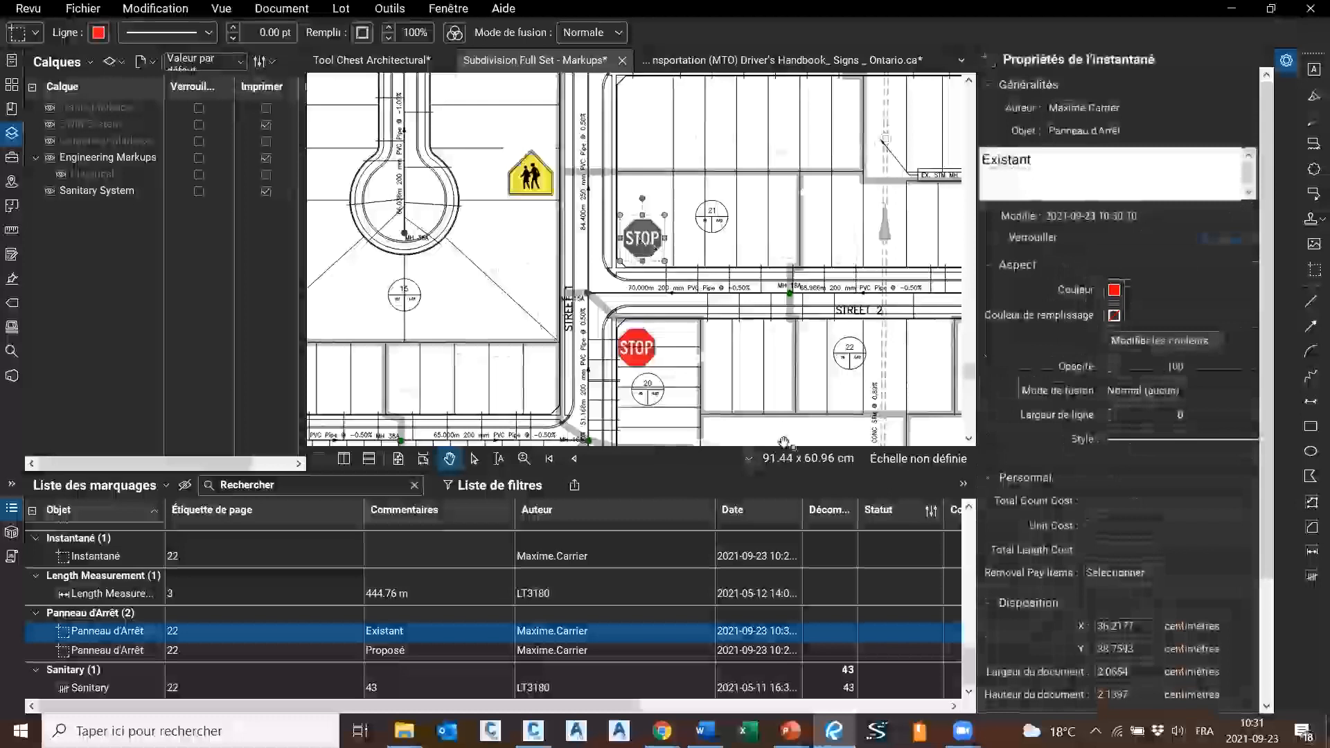
{"action": "left_click", "coordinate": [799, 333]}
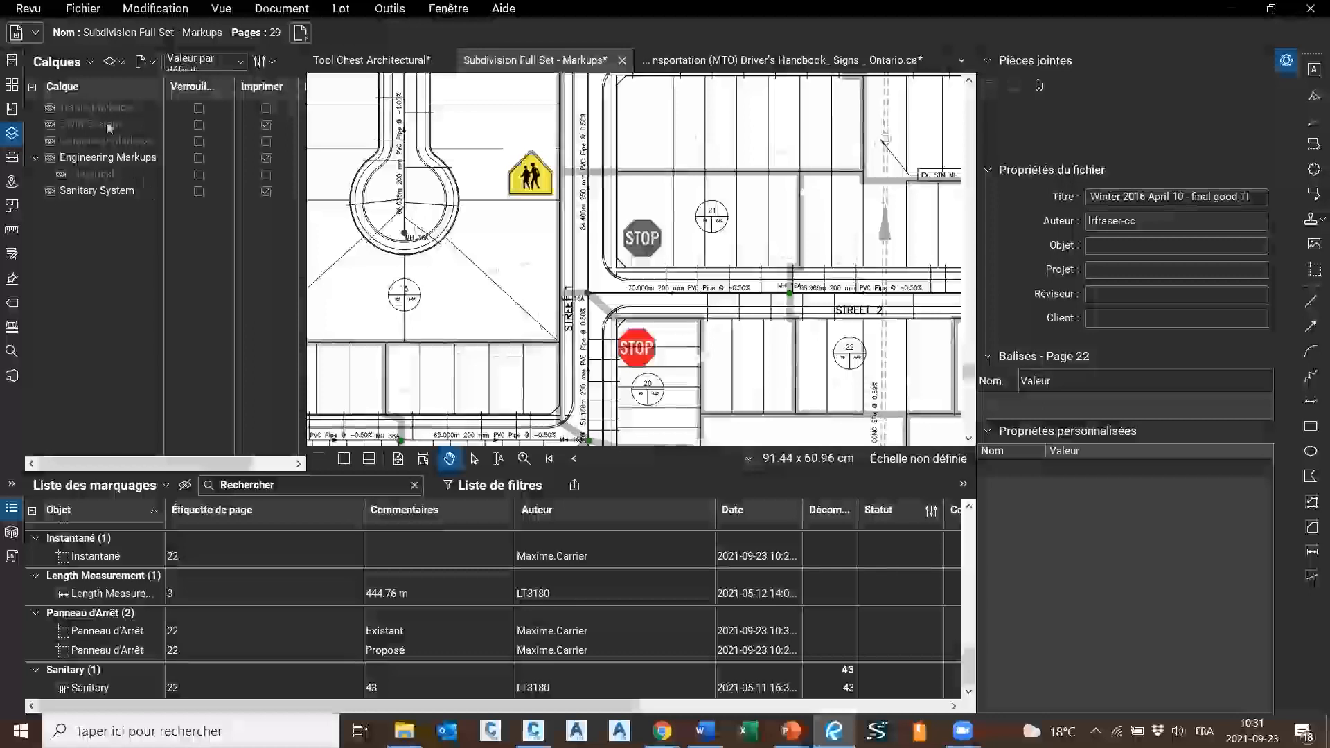
{"action": "left_click", "coordinate": [649, 343]}
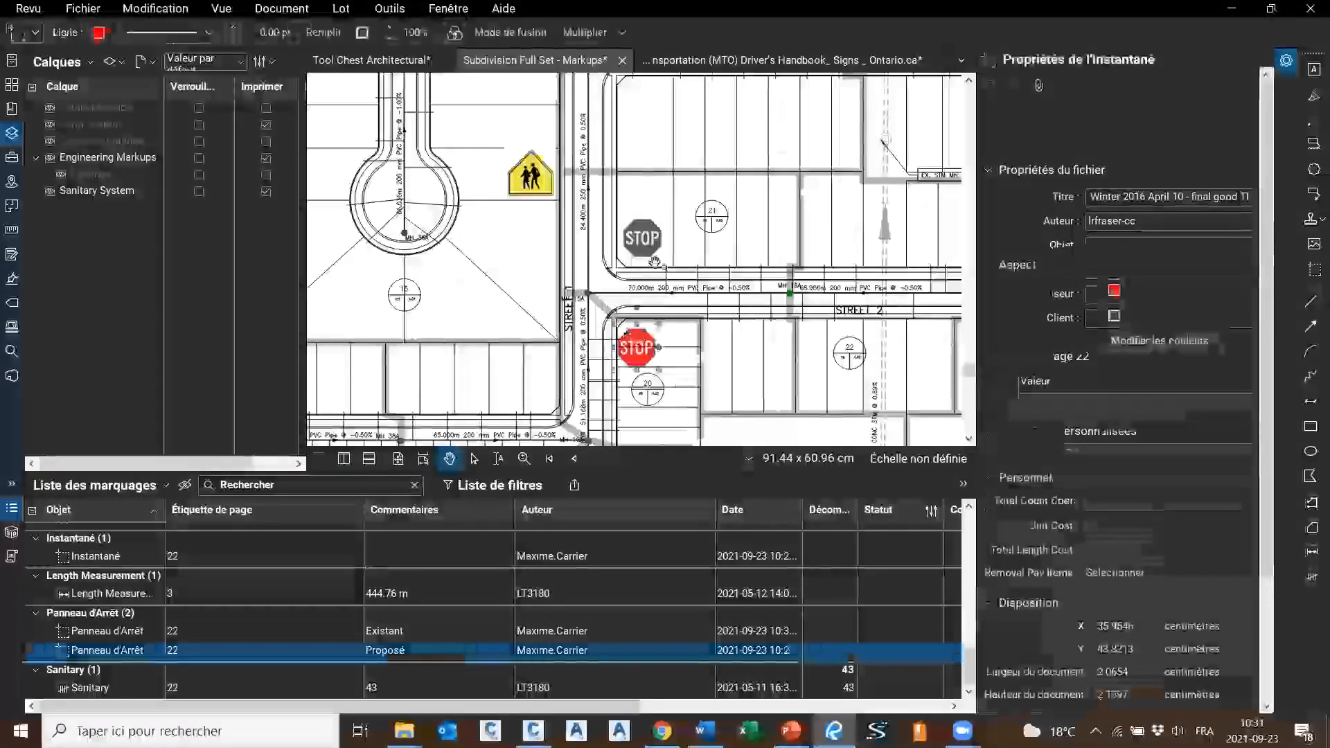
{"action": "left_click", "coordinate": [644, 240]}
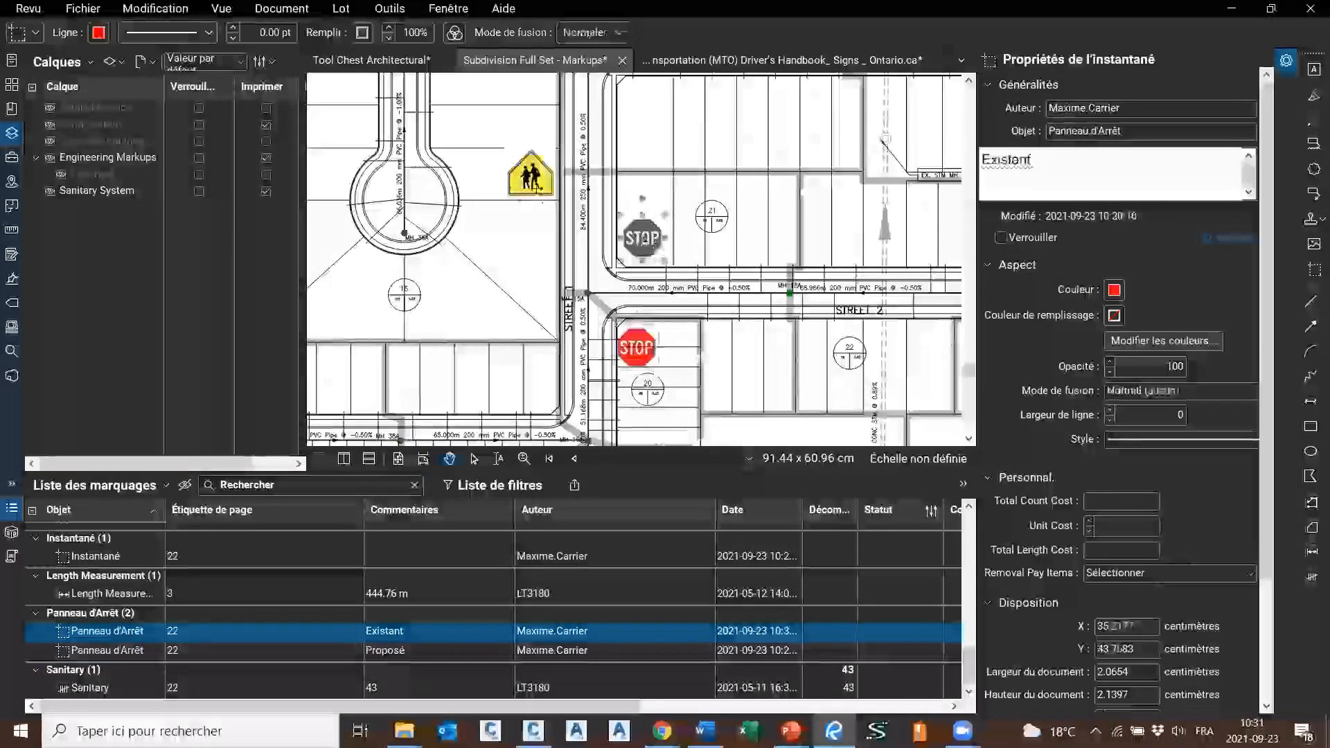
{"action": "left_click", "coordinate": [544, 183], "text": "ctrl"}
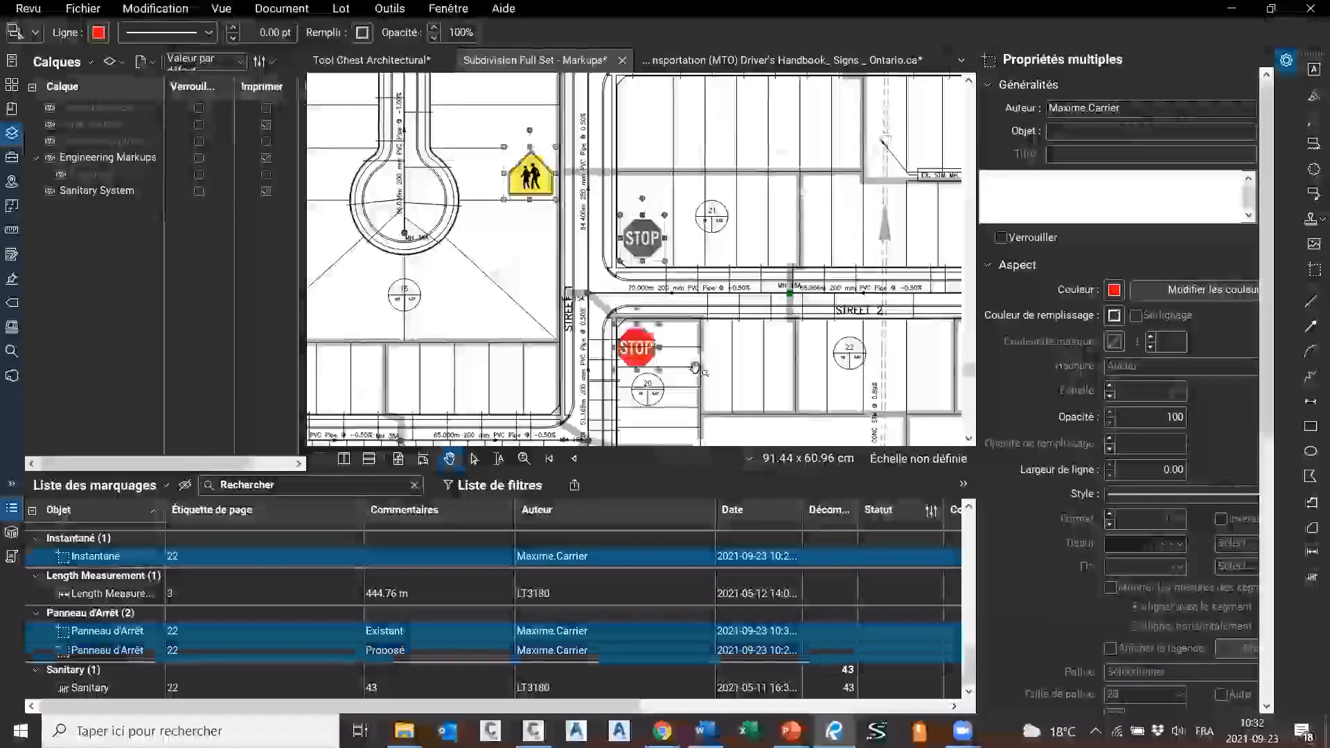
{"action": "right_click", "coordinate": [681, 321]}
{"action": "left_click", "coordinate": [636, 346]}
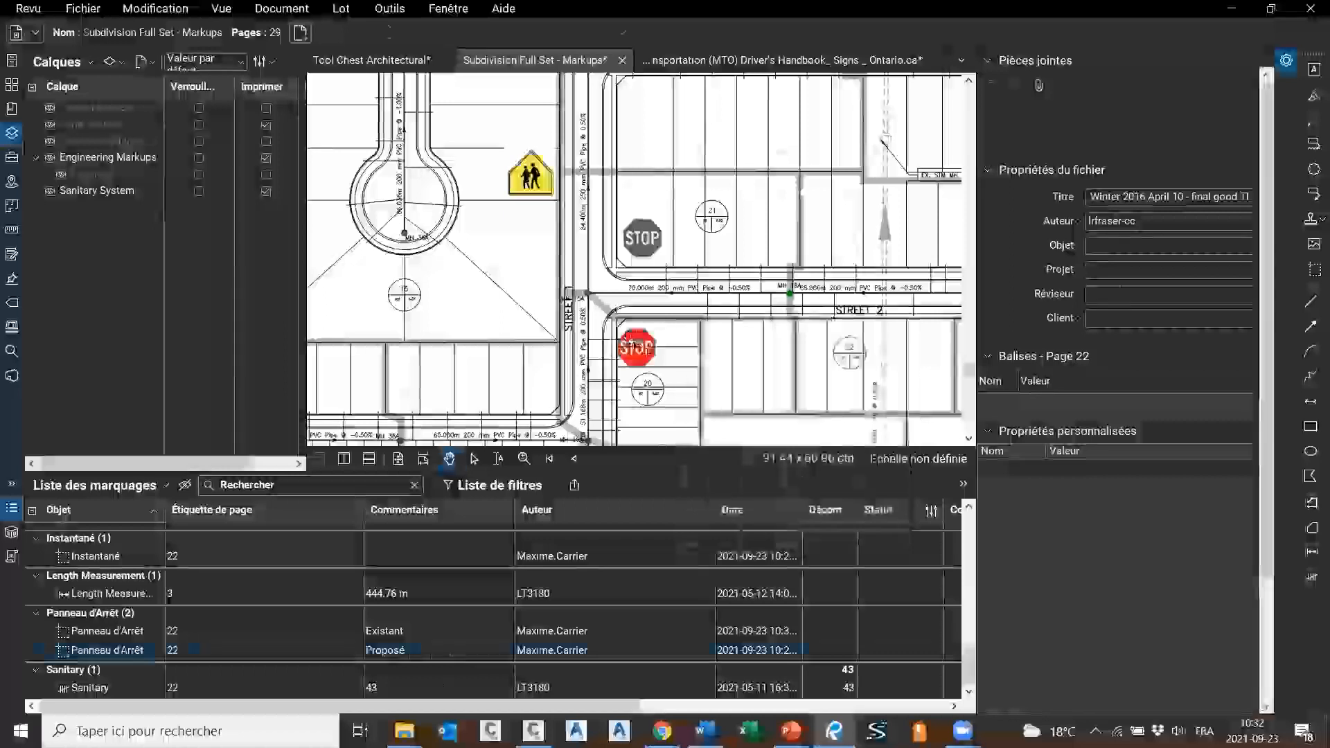
Assign the two stop signs and the yellow pedestrian sign on the plan to the Traffic Markups layer
{"action": "left_click", "coordinate": [660, 253]}
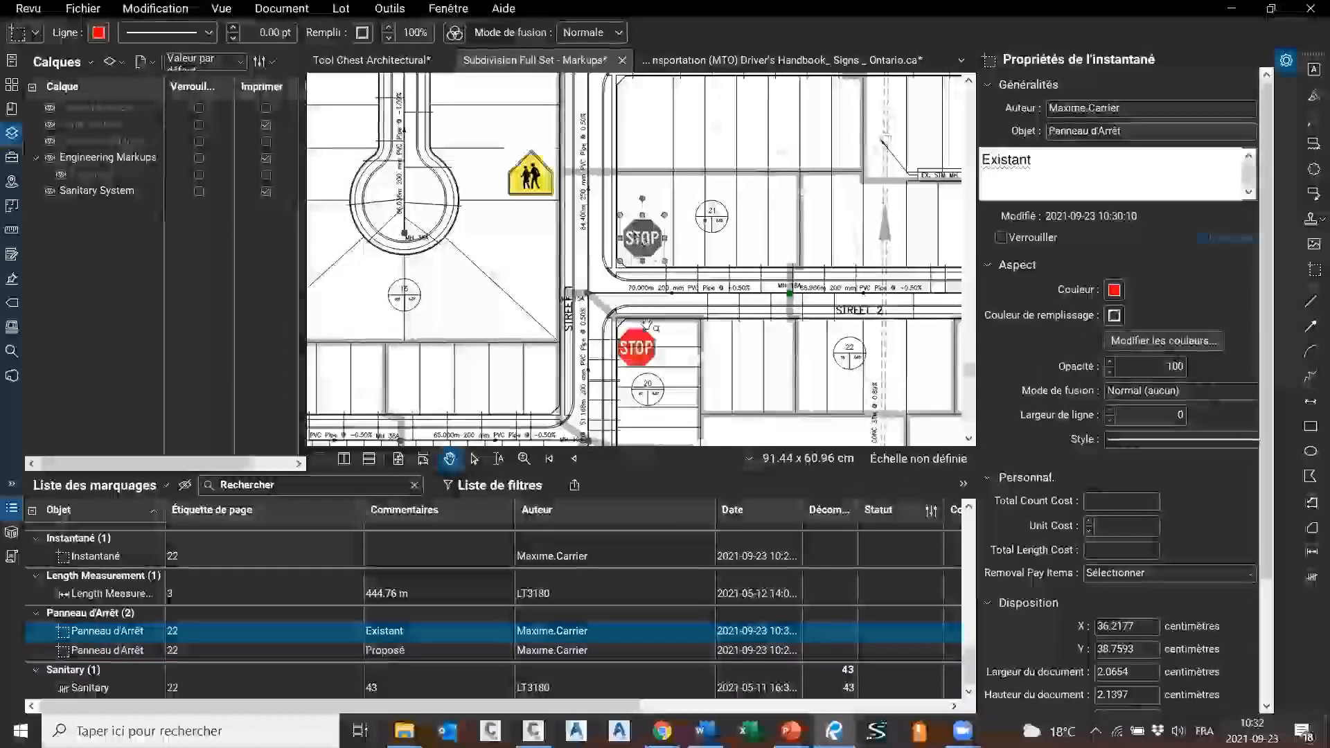
{"action": "left_click", "coordinate": [637, 343], "text": "shift"}
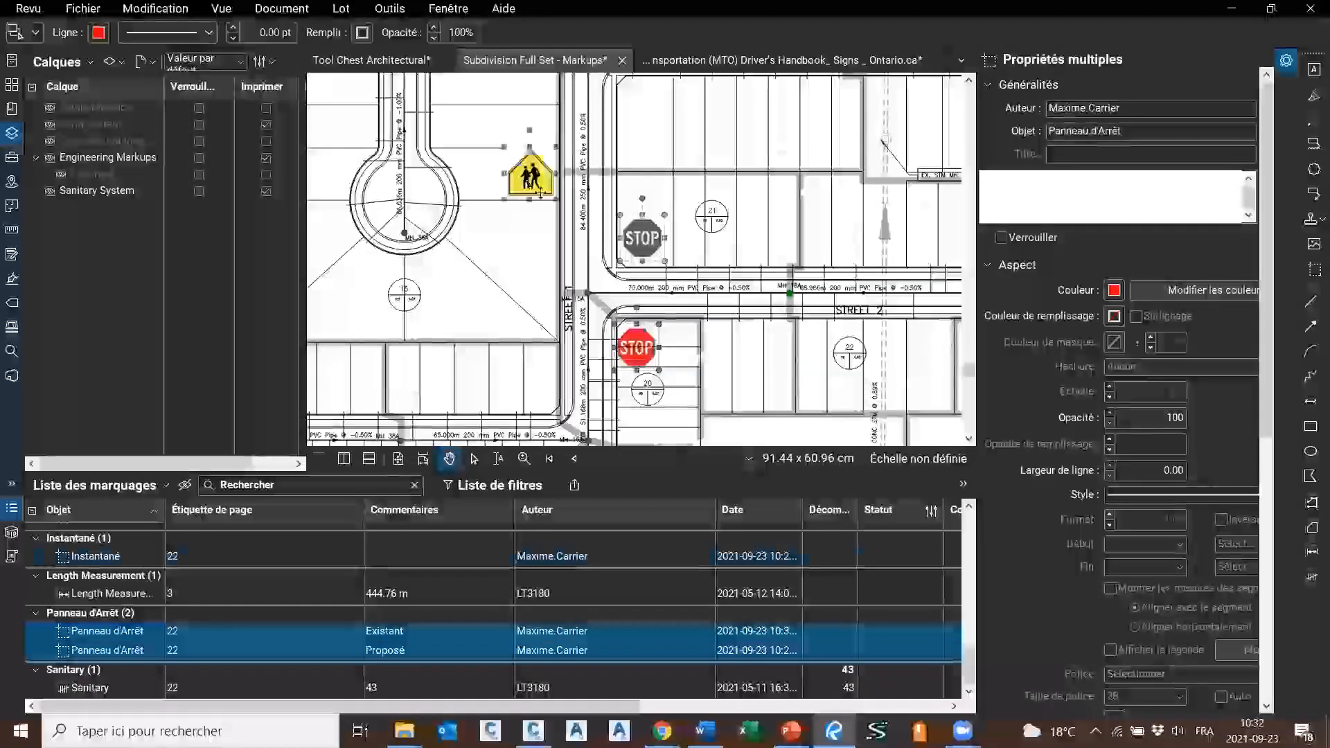
{"action": "left_click", "coordinate": [543, 188], "text": "shift"}
{"action": "right_click", "coordinate": [530, 182]}
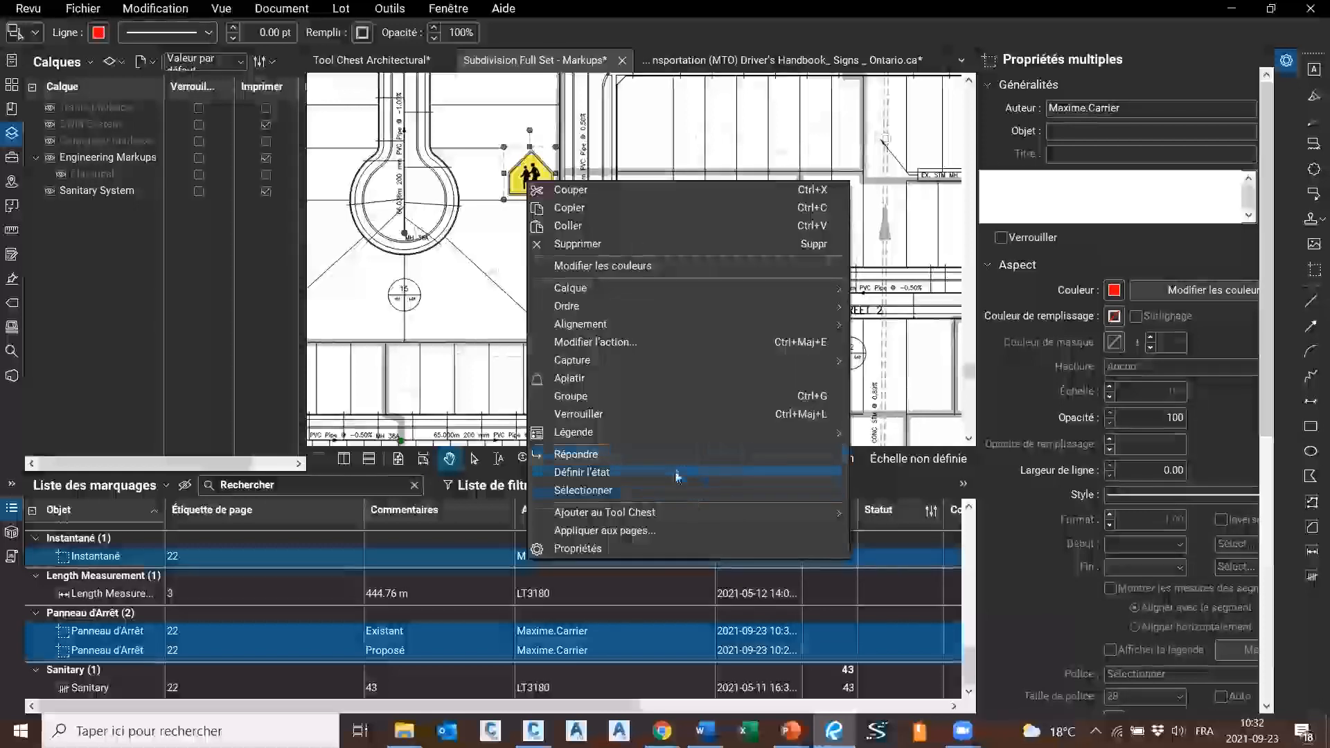
{"action": "mouse_move", "coordinate": [668, 288]}
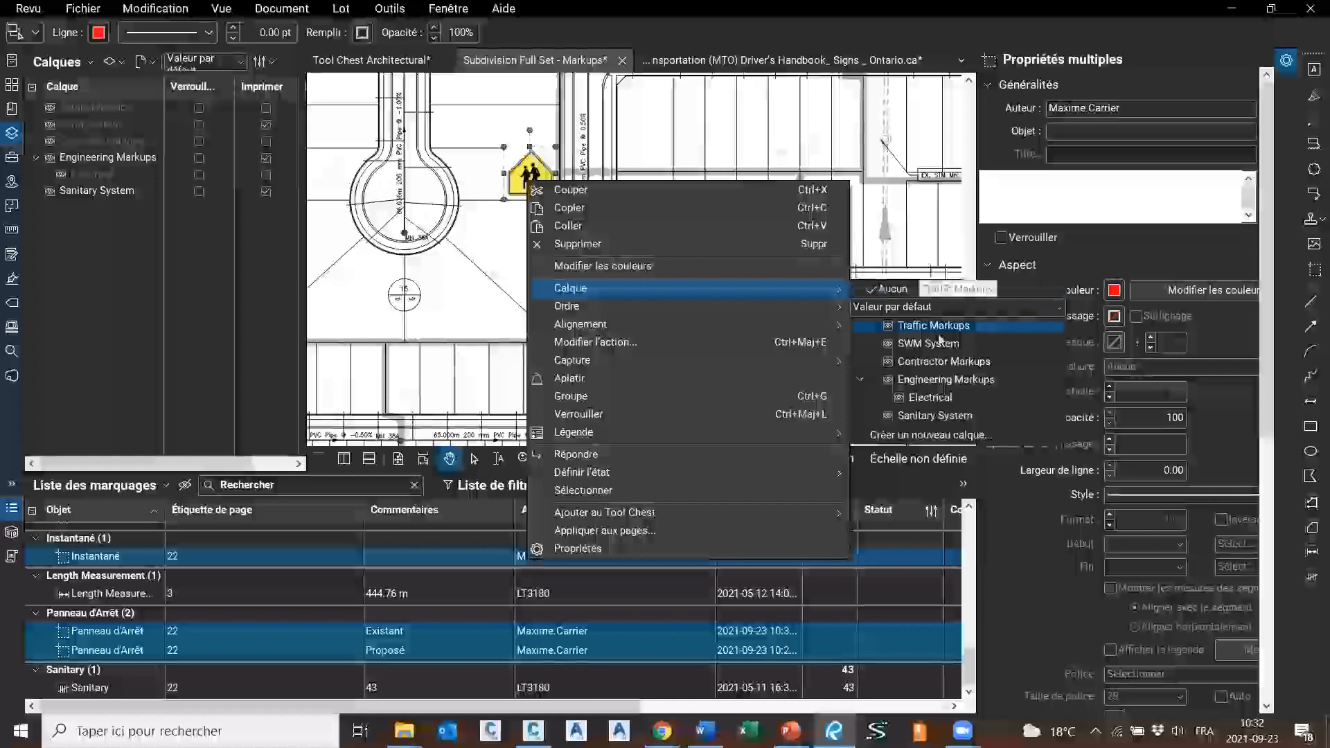
{"action": "left_click", "coordinate": [939, 333]}
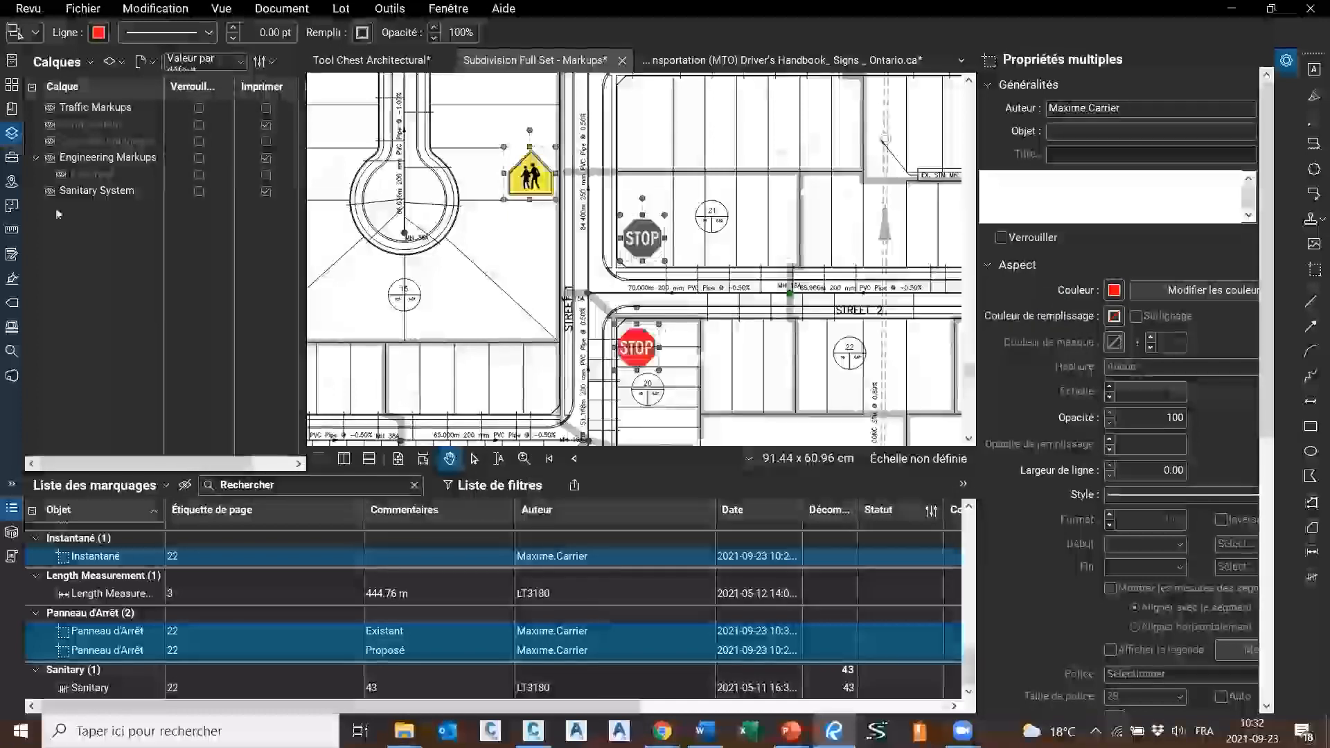
Toggle the visibility of the Traffic Markups layer off and back on to check its effect on the signs
{"action": "left_click", "coordinate": [49, 111]}
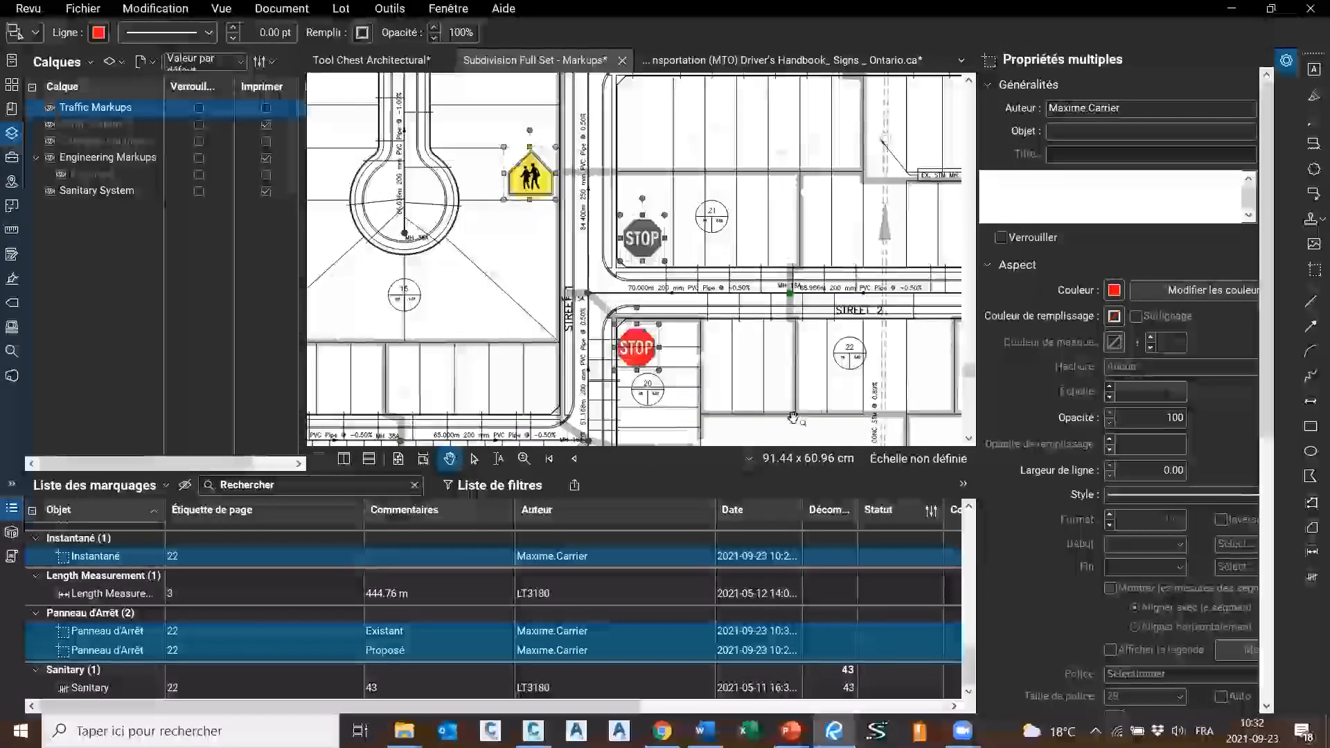
{"action": "left_click", "coordinate": [671, 175]}
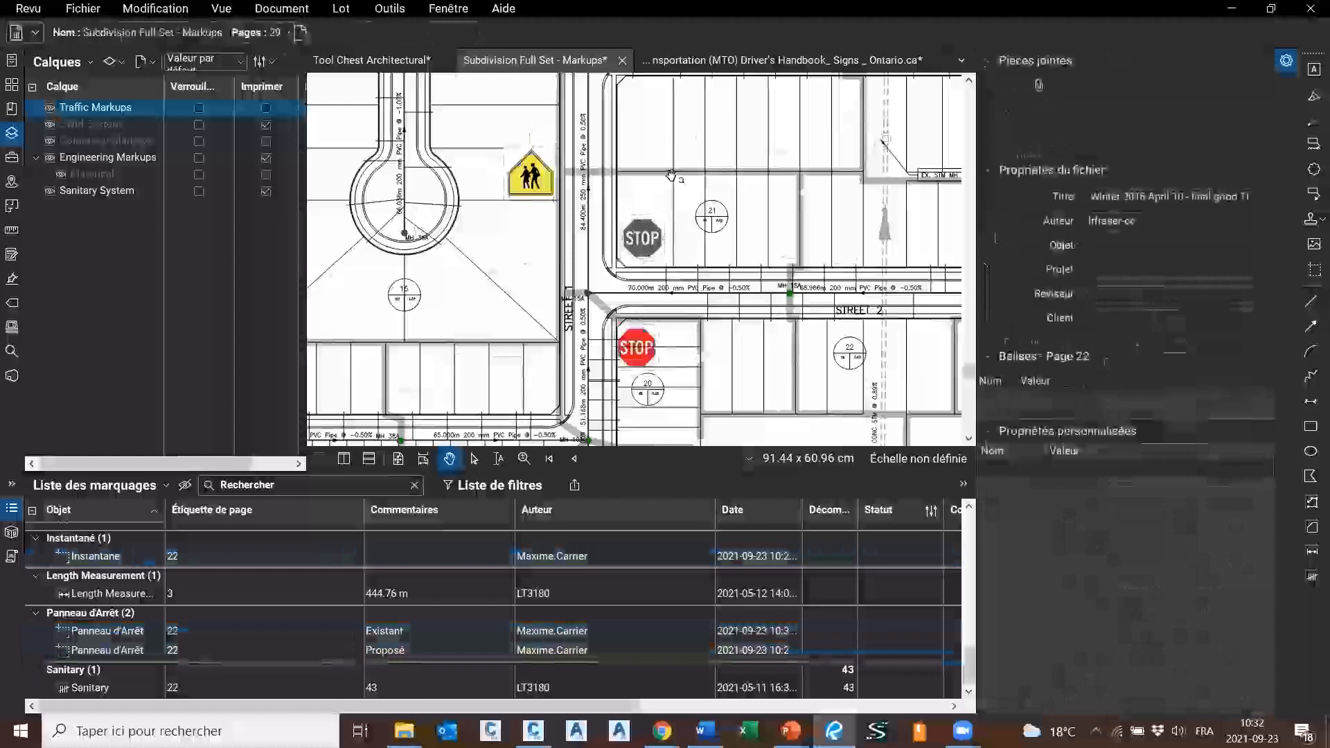
{"action": "left_click", "coordinate": [50, 108]}
{"action": "left_click", "coordinate": [51, 108]}
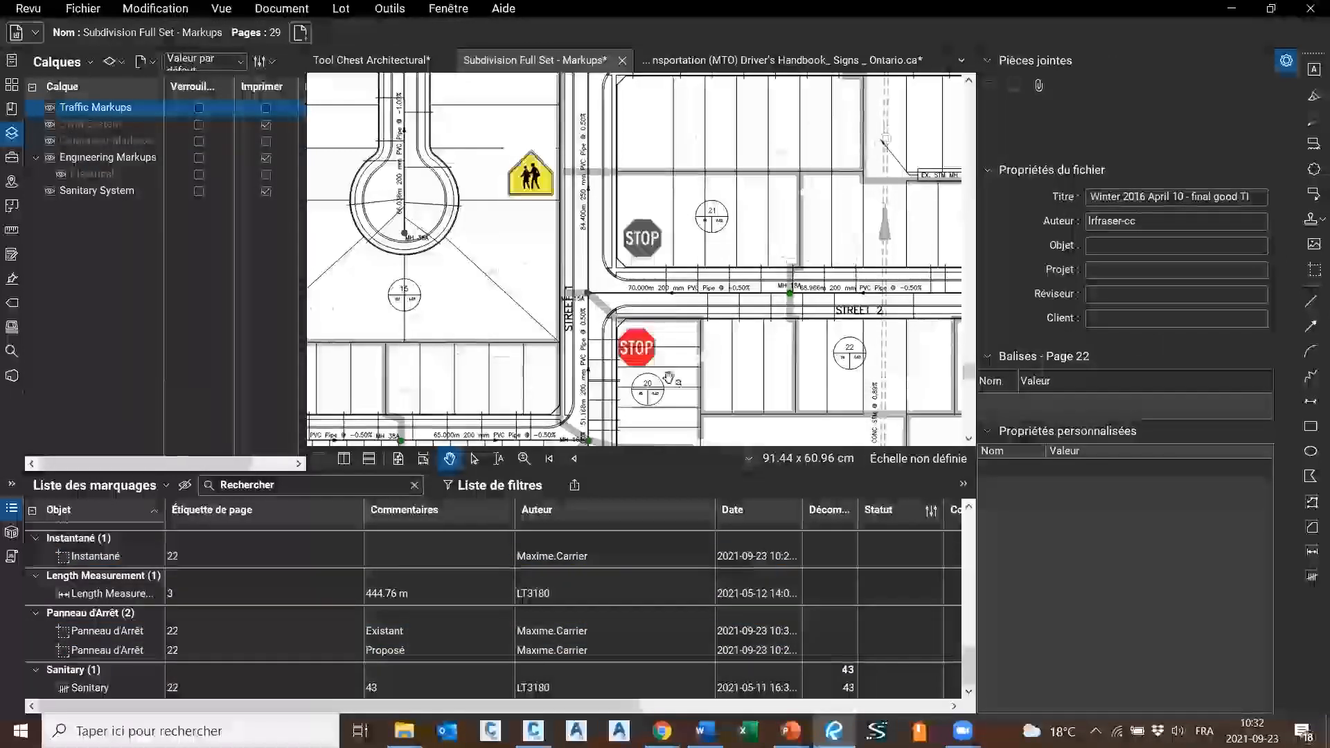
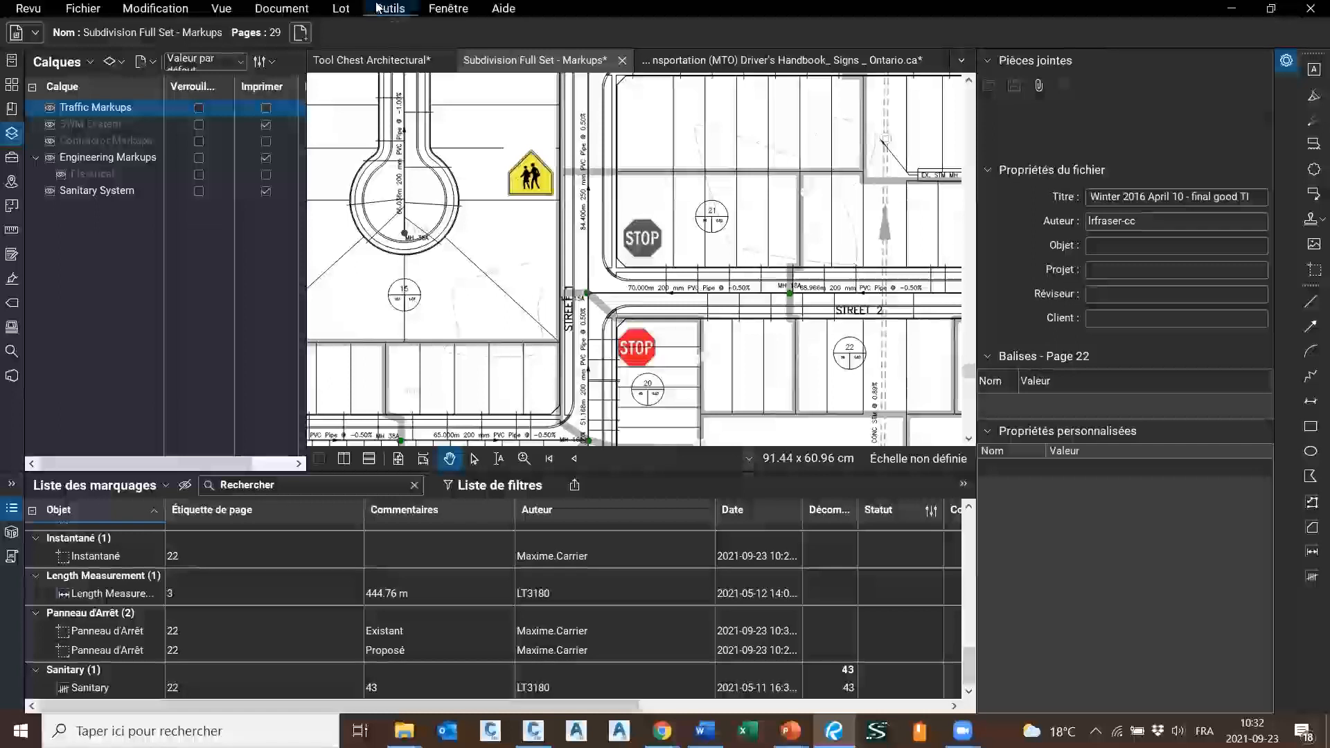
{"action": "left_click", "coordinate": [390, 8]}
{"action": "mouse_move", "coordinate": [422, 28]}
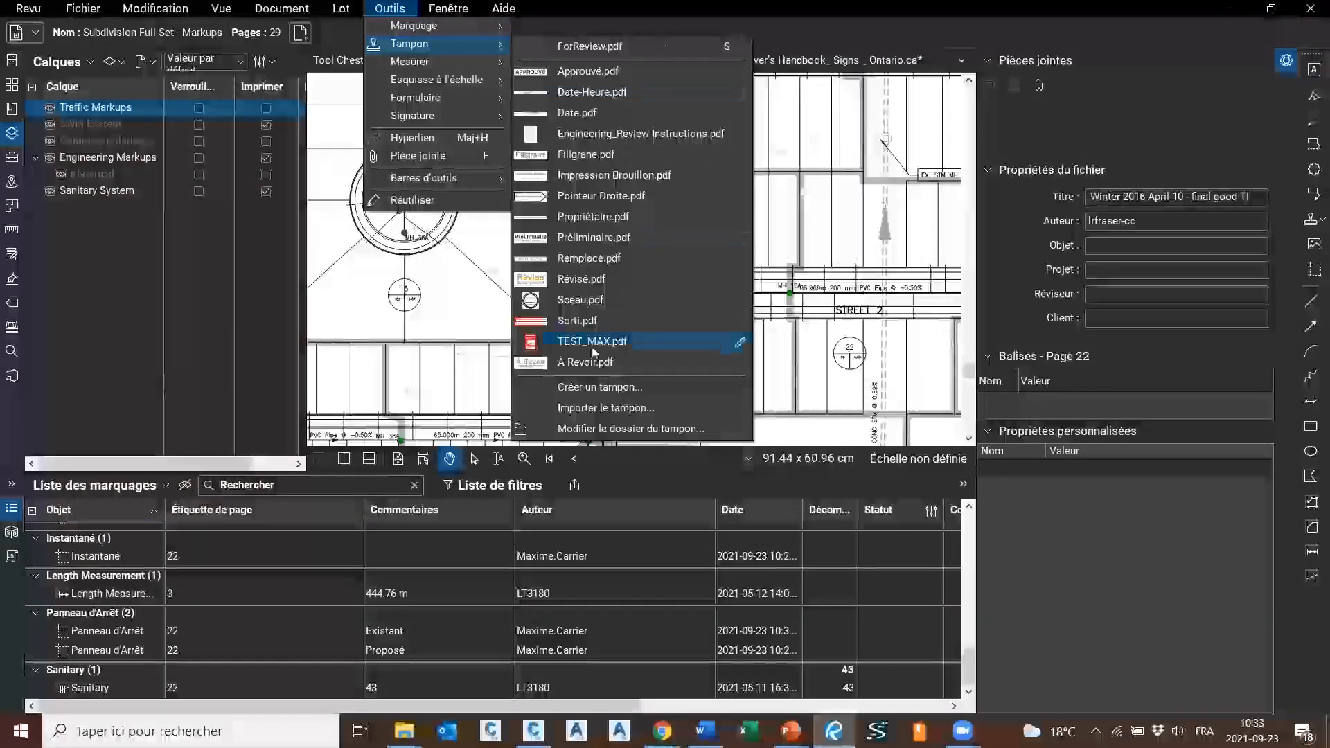
{"action": "left_click", "coordinate": [1078, 11]}
Hide the layers, properties and markups list so that the plan fills the workspace
{"action": "left_click", "coordinate": [12, 133]}
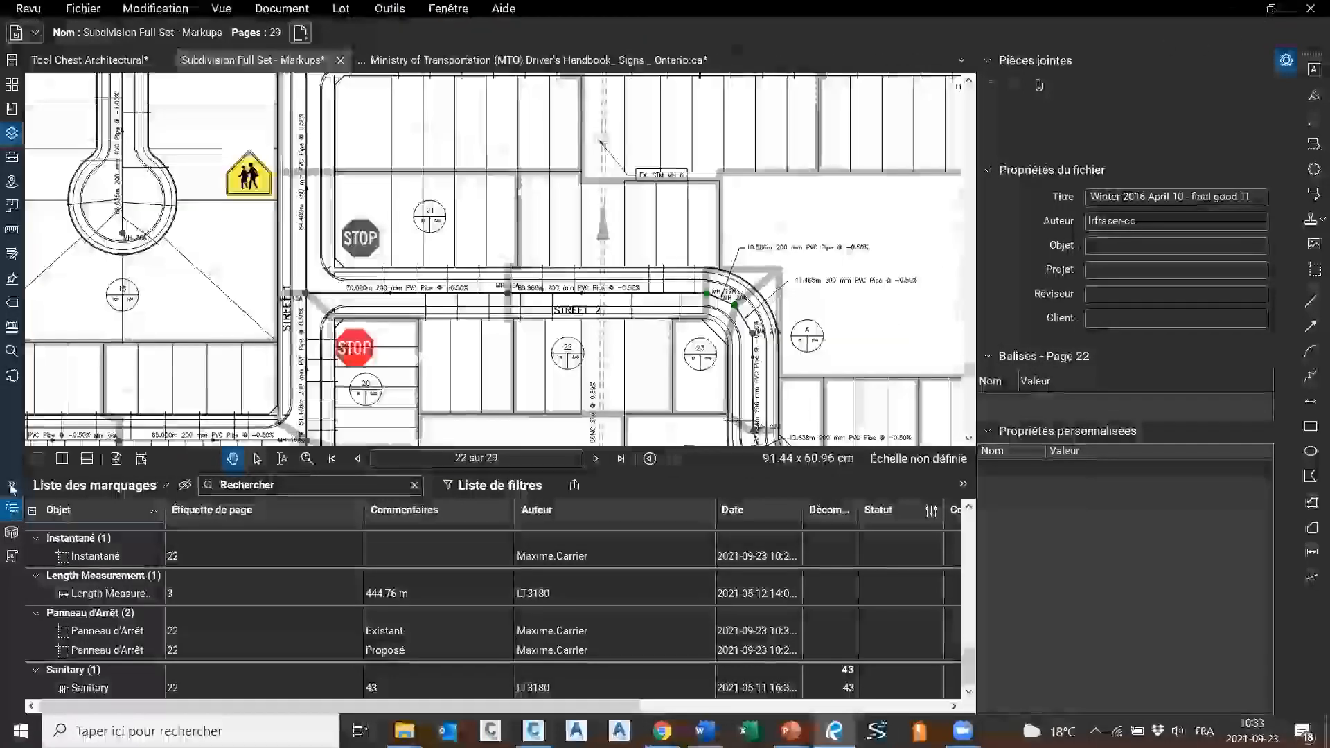
{"action": "left_click", "coordinate": [1287, 61]}
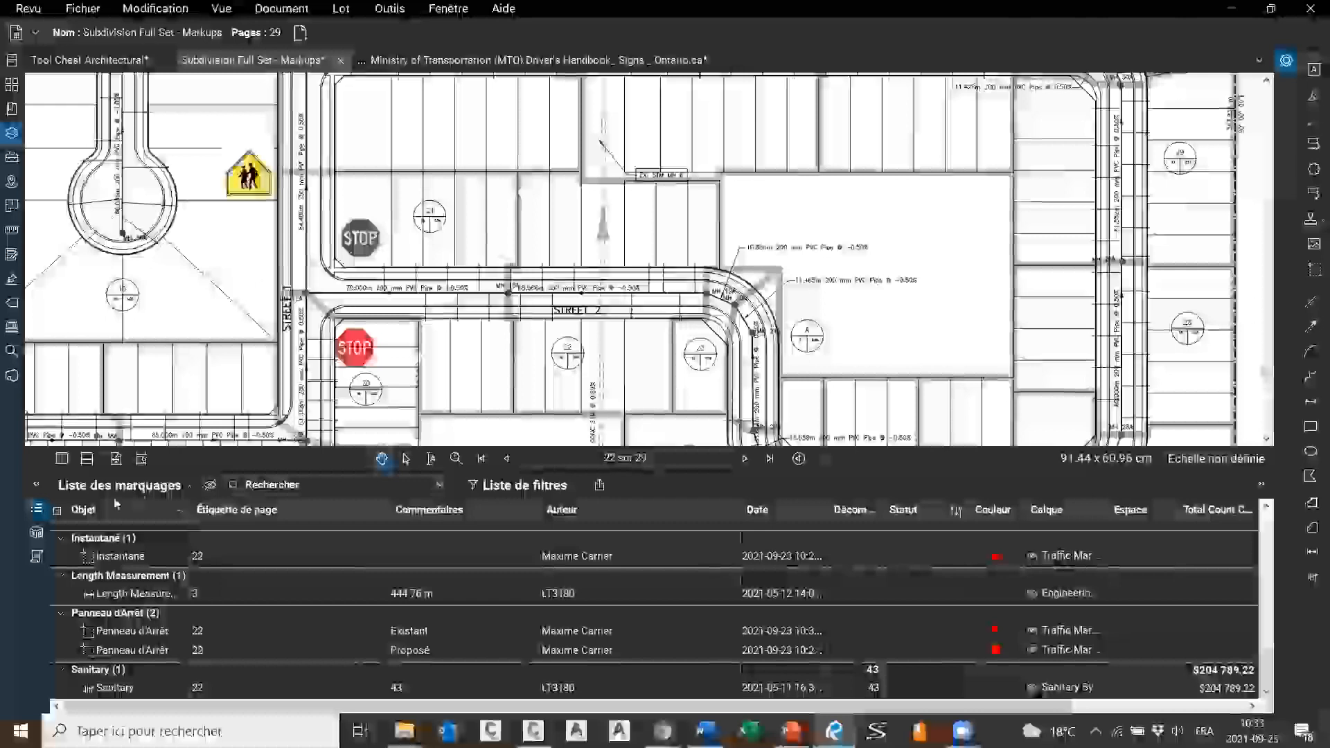
{"action": "left_click", "coordinate": [37, 509]}
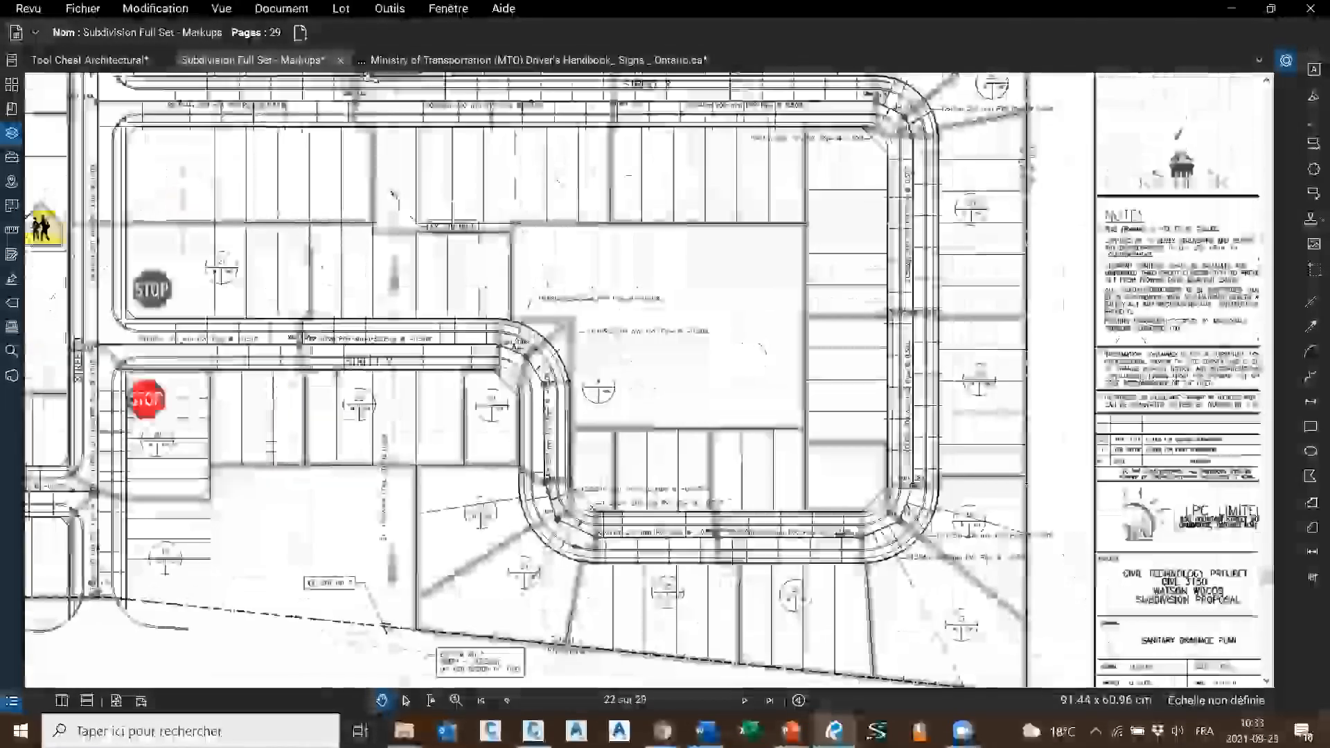
{"action": "left_click_drag", "start_coordinate": [918, 443], "coordinate": [435, 681]}
{"action": "left_click_drag", "start_coordinate": [208, 526], "coordinate": [388, 675]}
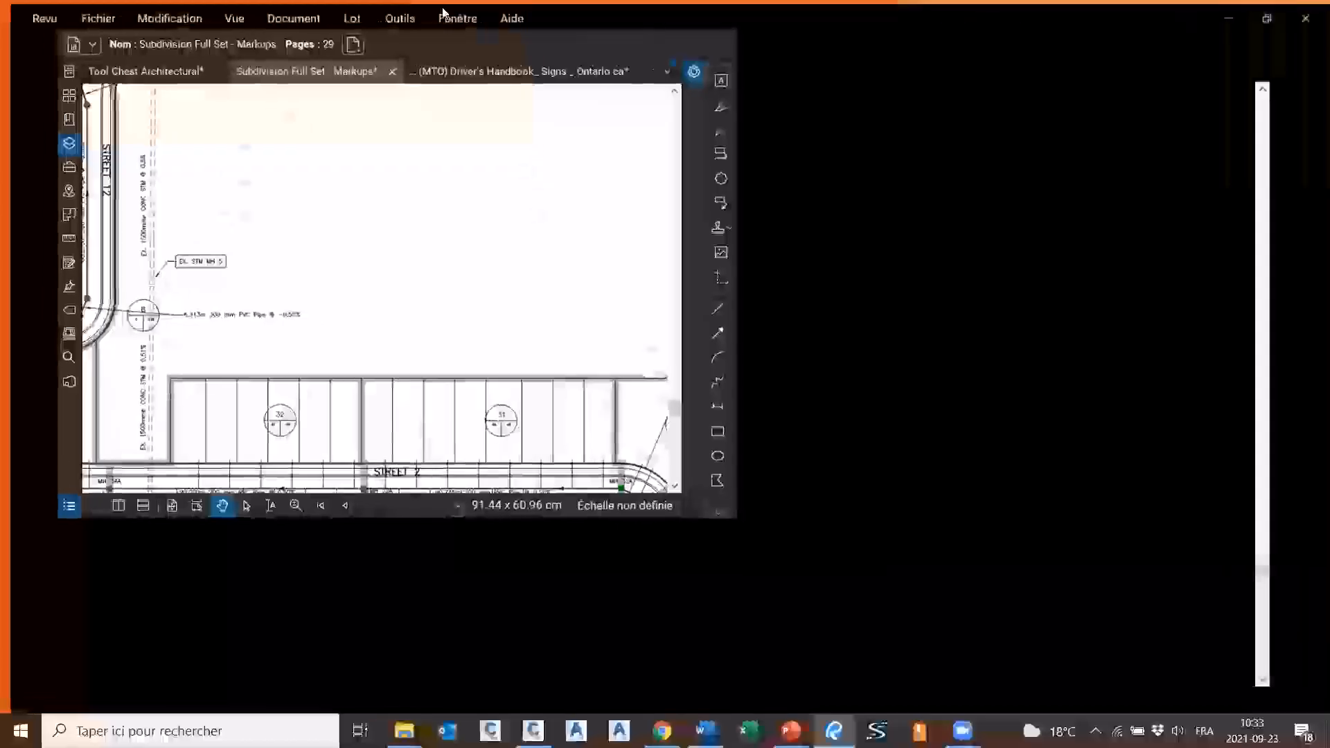
Place the "À Revoir" stamp in the empty area of the plan above Street 2
{"action": "left_click", "coordinate": [402, 10]}
{"action": "mouse_move", "coordinate": [421, 50]}
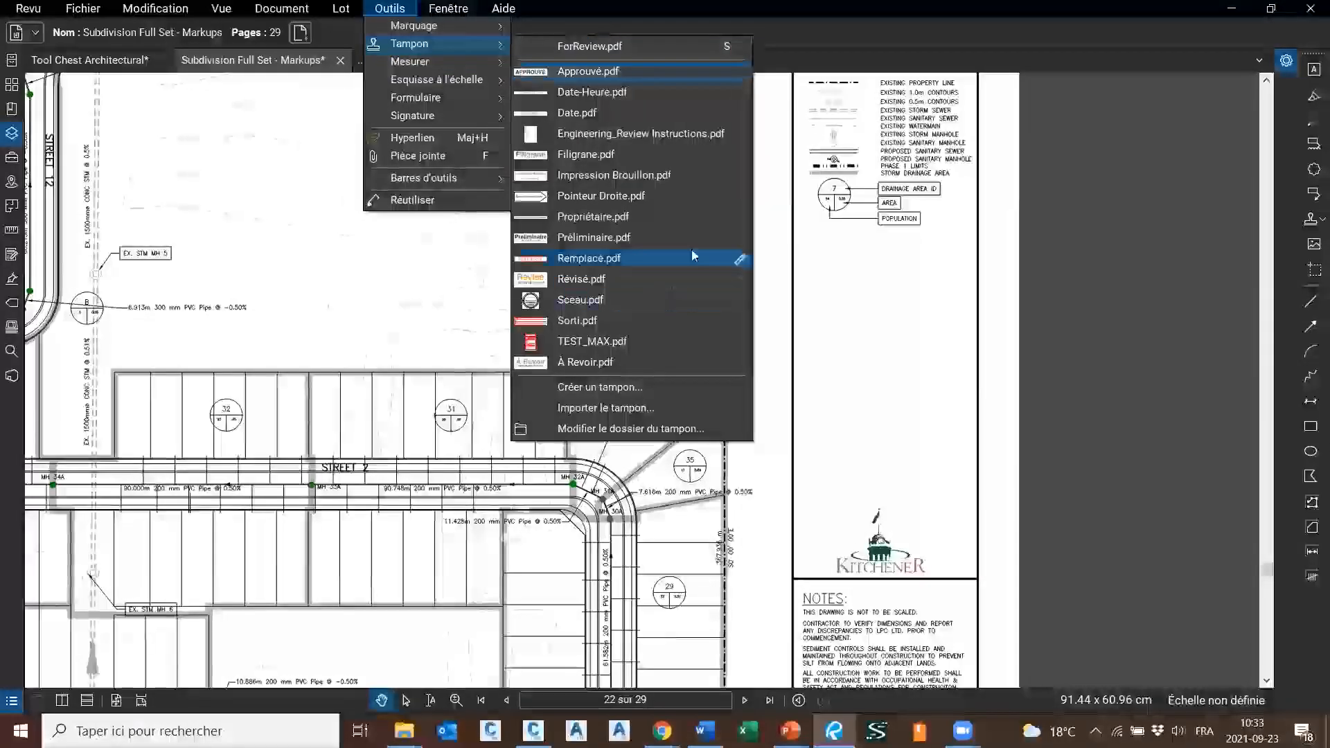
{"action": "left_click", "coordinate": [584, 362]}
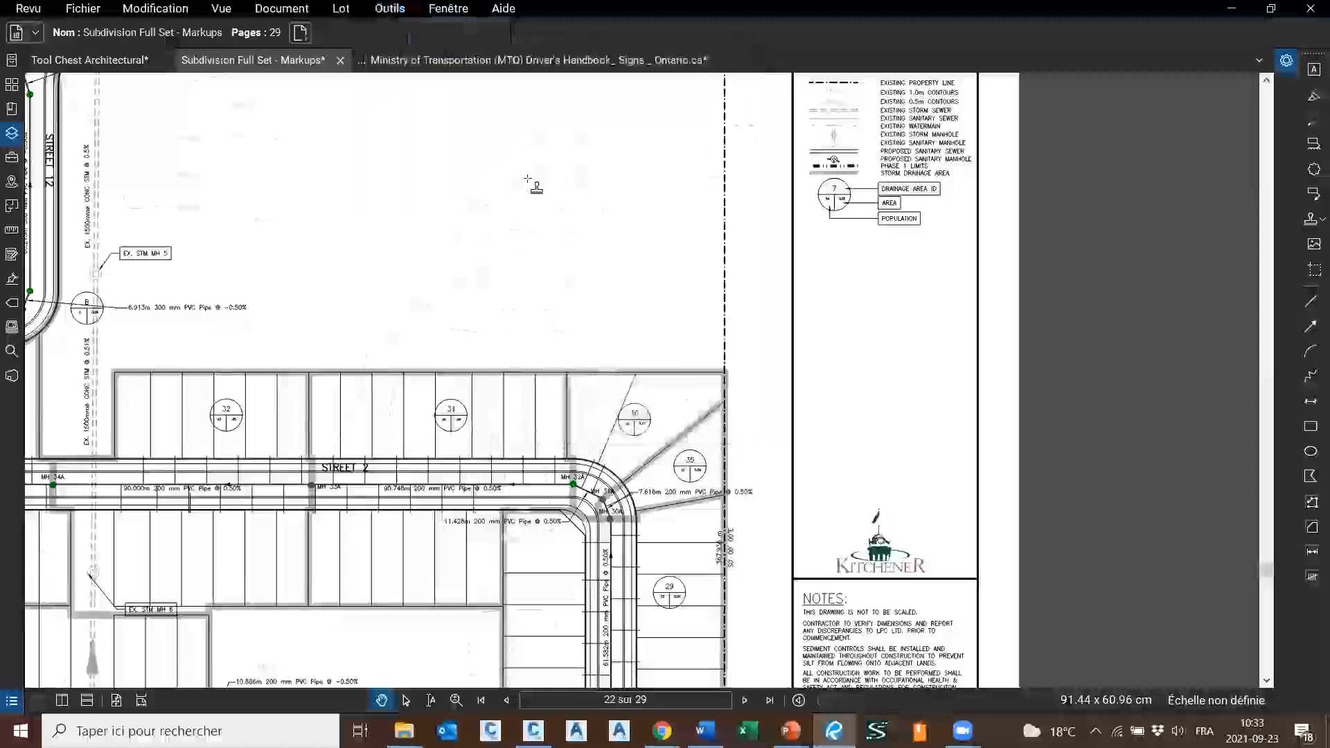
{"action": "left_click", "coordinate": [469, 156]}
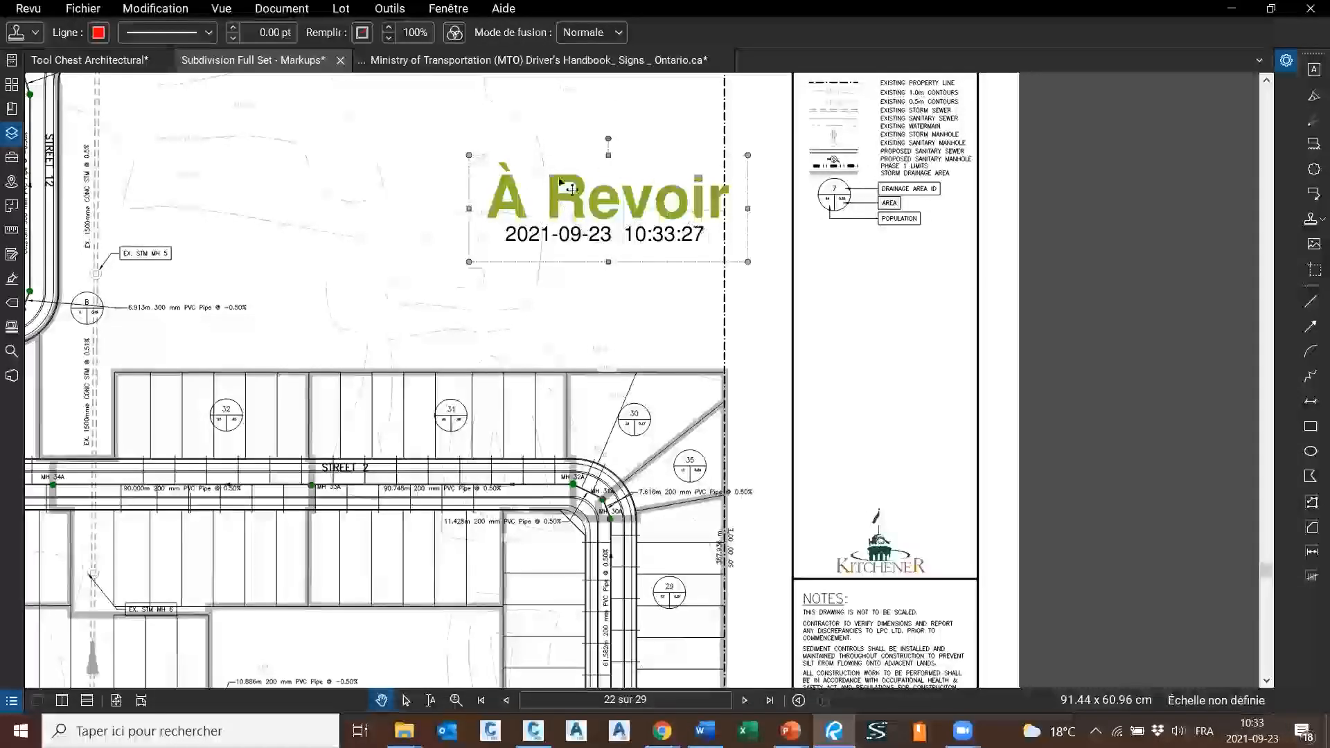
Open the "À Revoir" stamp template for editing
{"action": "left_click", "coordinate": [390, 8]}
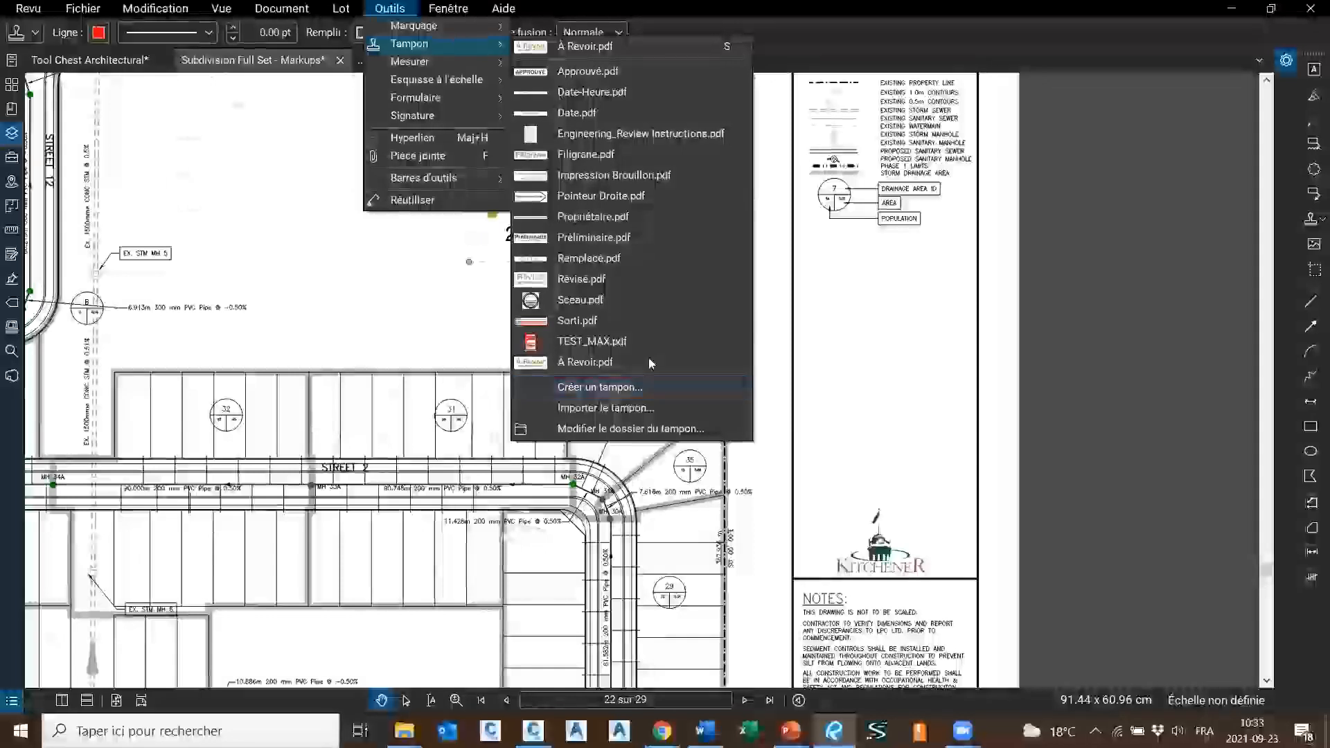
{"action": "left_click", "coordinate": [740, 365]}
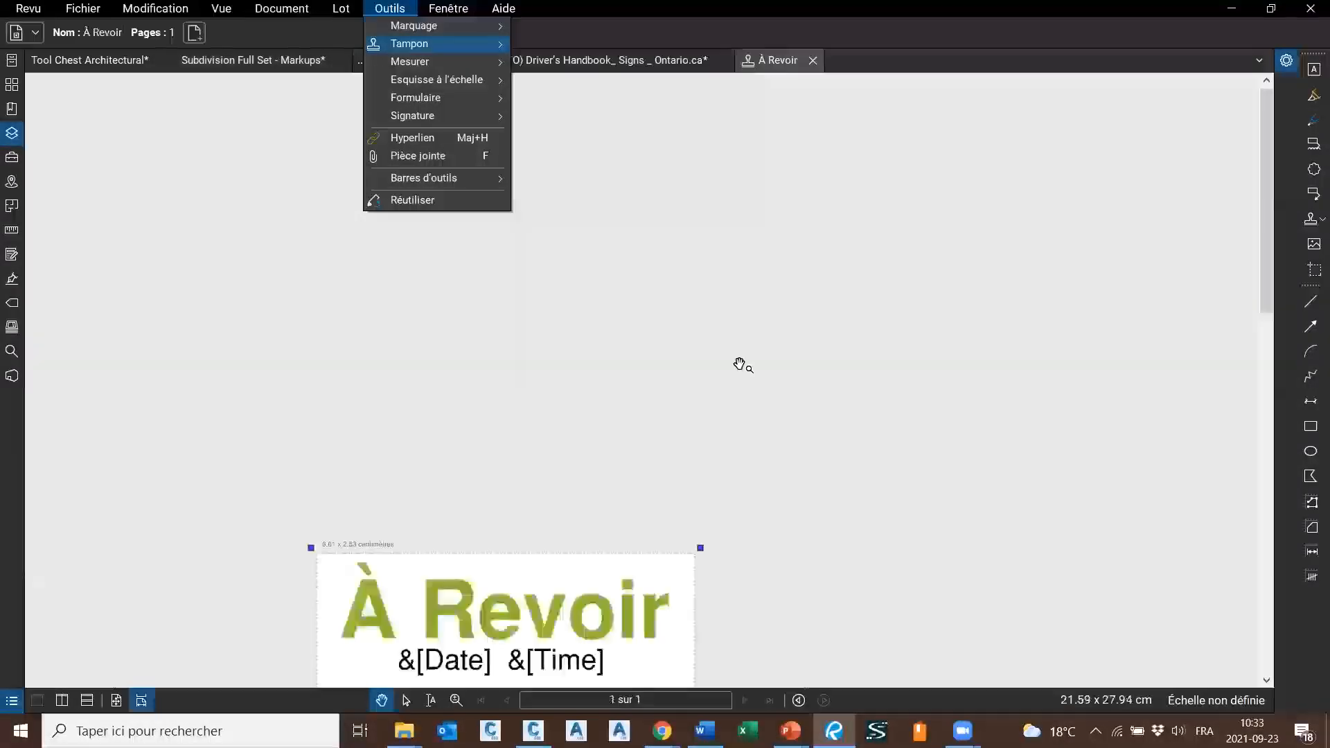
{"action": "left_click", "coordinate": [867, 11]}
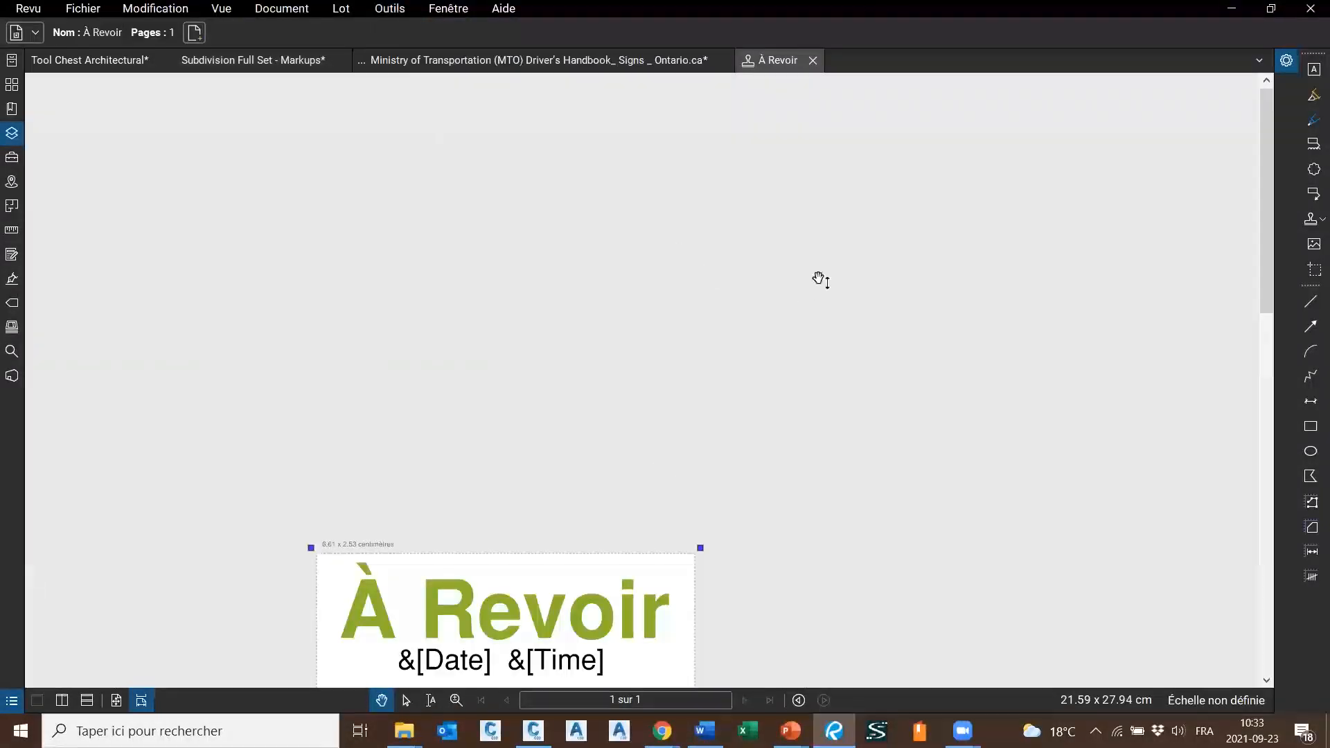
{"action": "scroll", "coordinate": [795, 372], "scroll_direction": "down", "scroll_amount": 2}
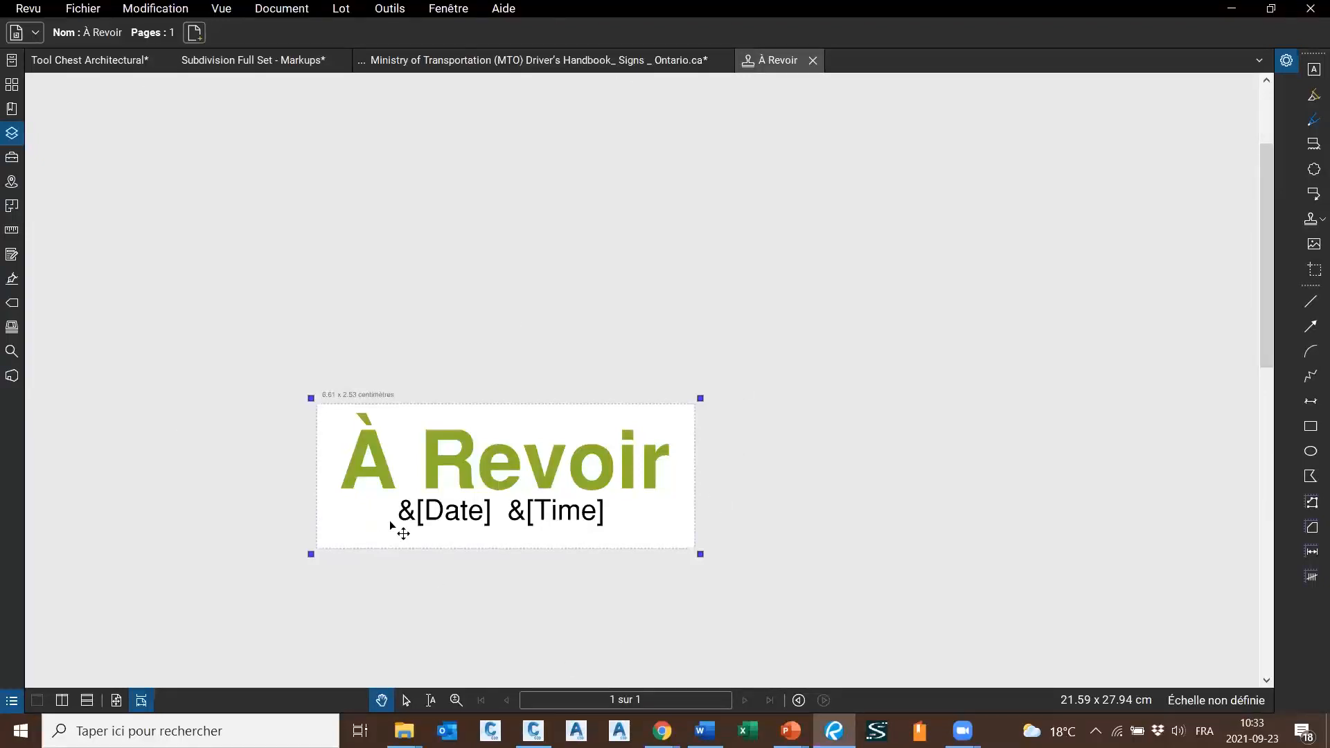
Delete the &[Time] field from the stamp's dynamic text, keeping only &[Date]
{"action": "double_click", "coordinate": [487, 521]}
{"action": "double_click", "coordinate": [478, 513]}
{"action": "left_click", "coordinate": [530, 516]}
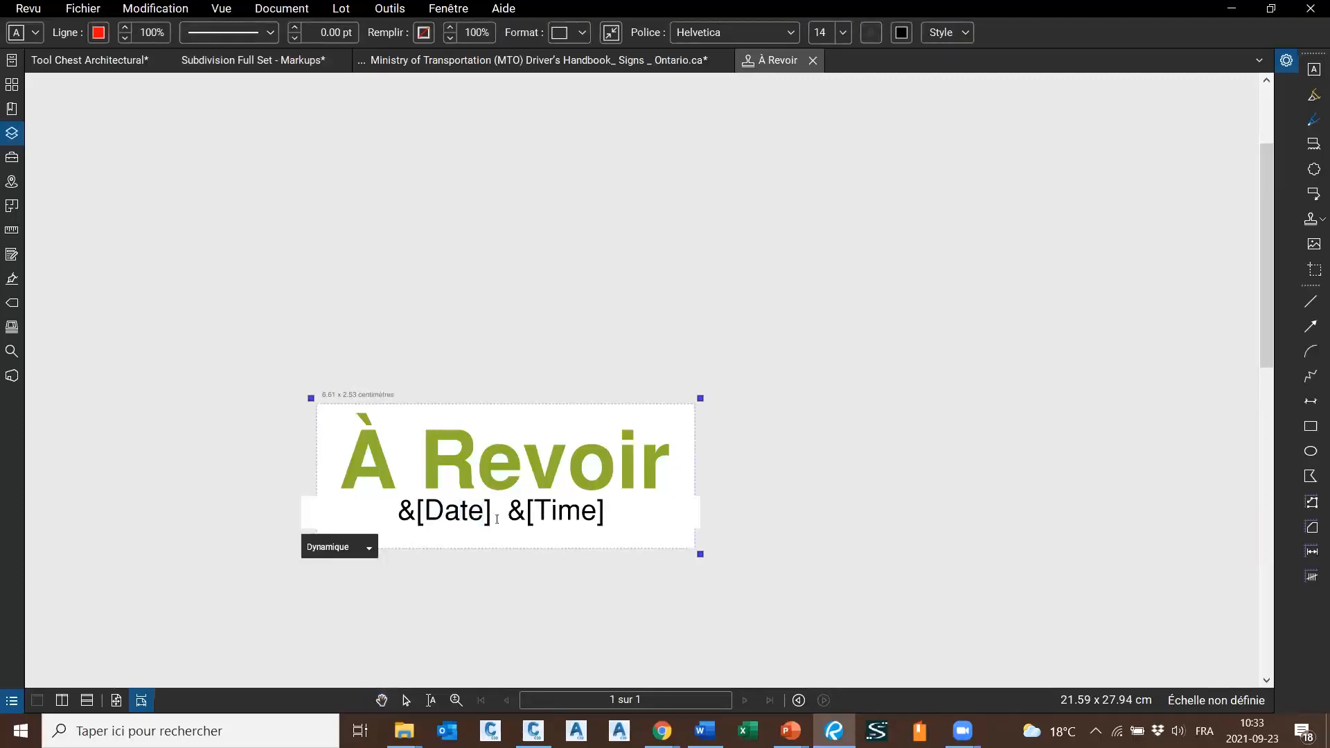
{"action": "left_click_drag", "start_coordinate": [497, 519], "coordinate": [684, 521]}
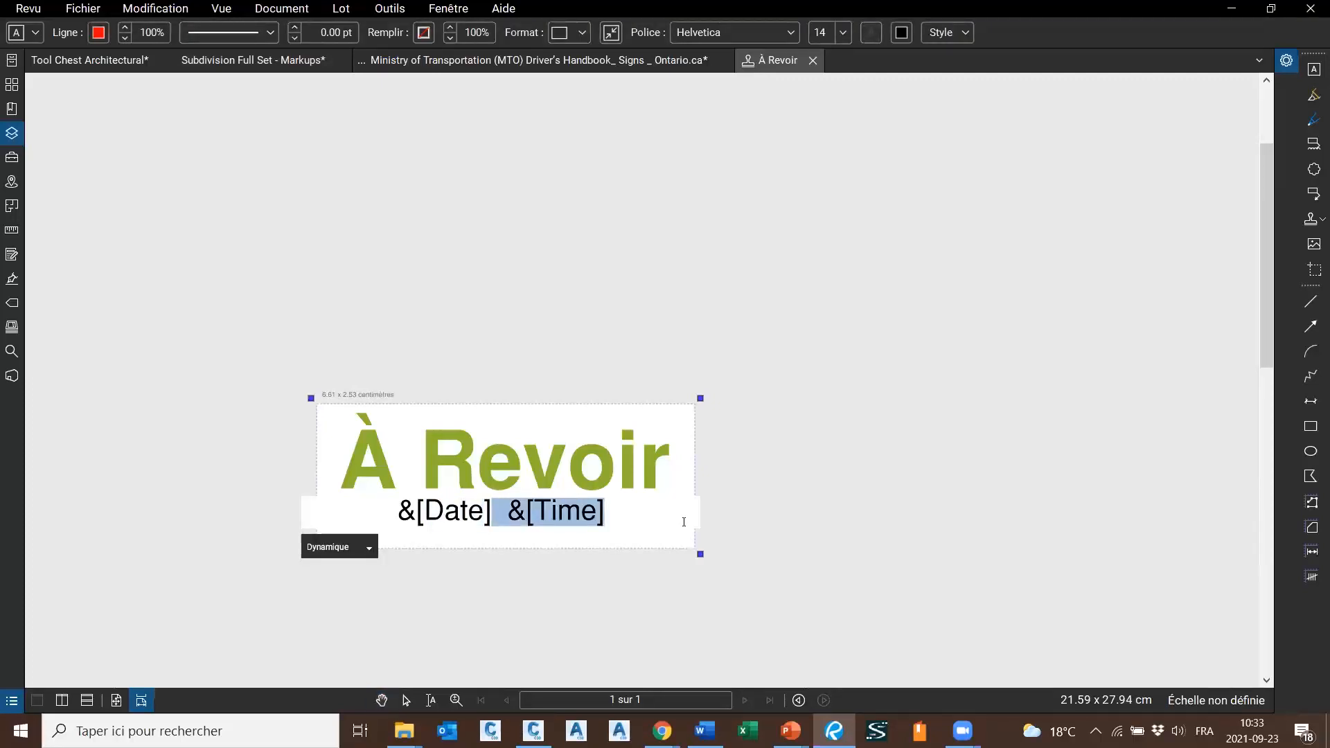
{"action": "key", "text": "BackSpace"}
{"action": "middle_click", "coordinate": [830, 312]}
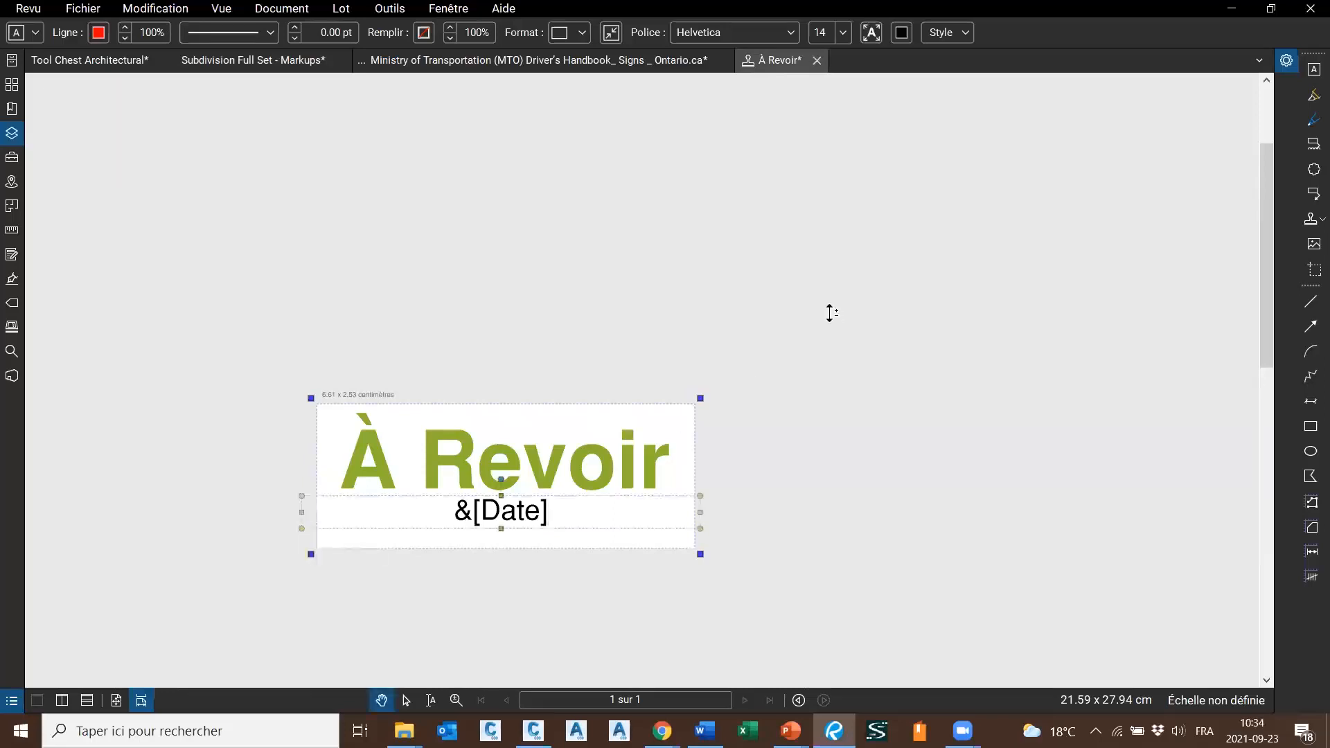
{"action": "left_click", "coordinate": [641, 295]}
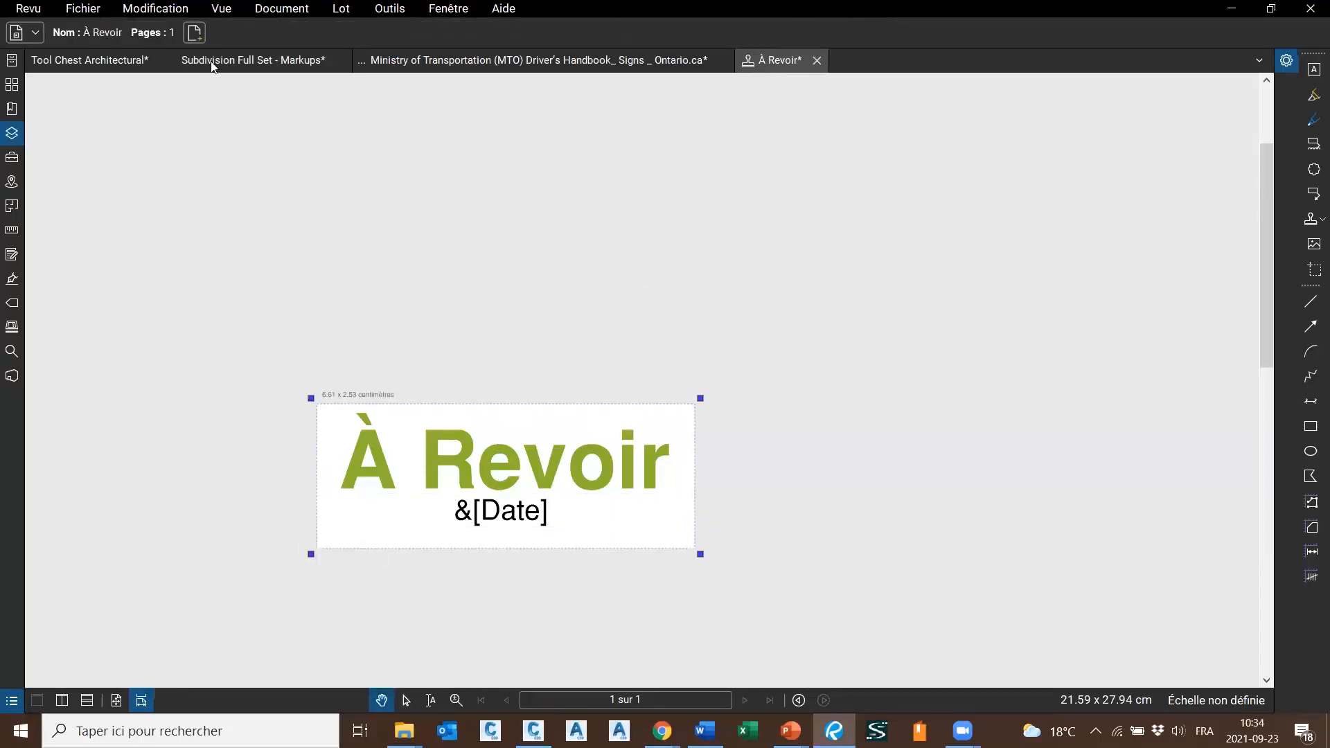
Save the edited stamp as a new file named "À Revoir_Max.pdf" in the fr stamps folder
{"action": "left_click", "coordinate": [78, 9]}
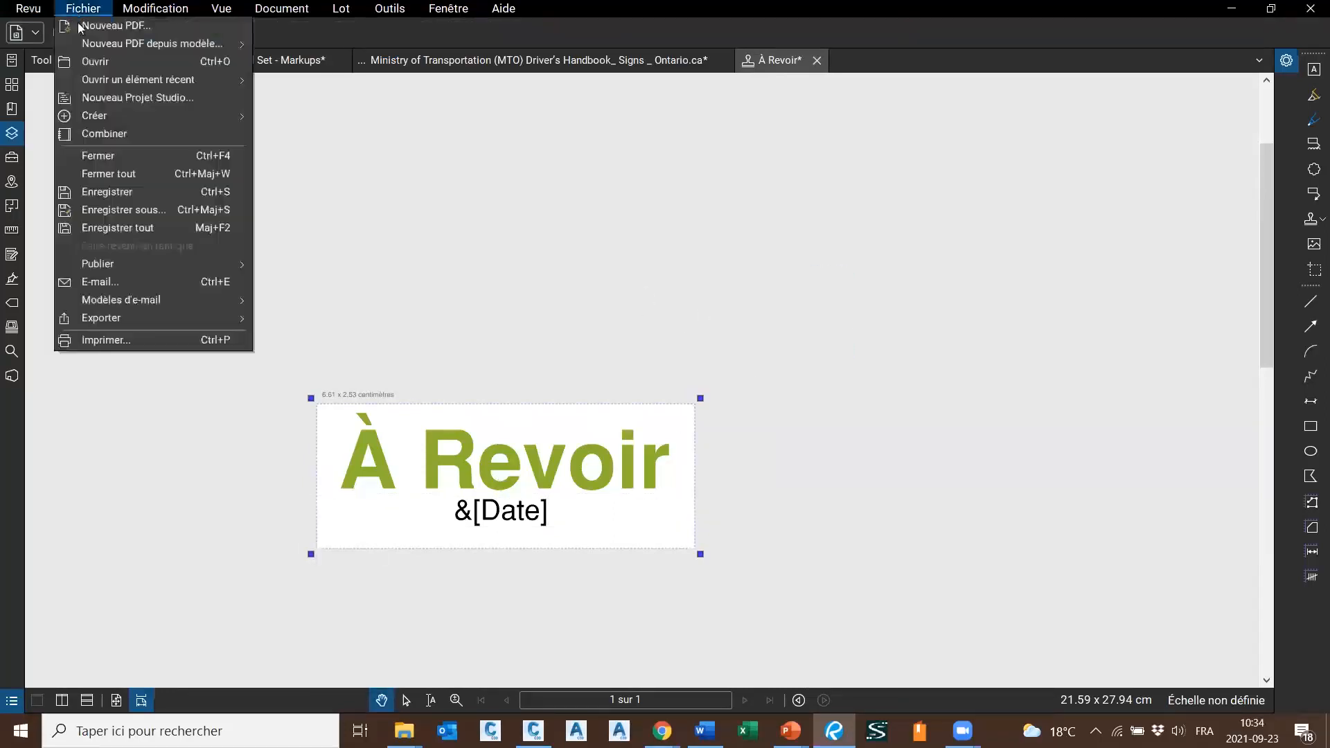
{"action": "left_click", "coordinate": [146, 211]}
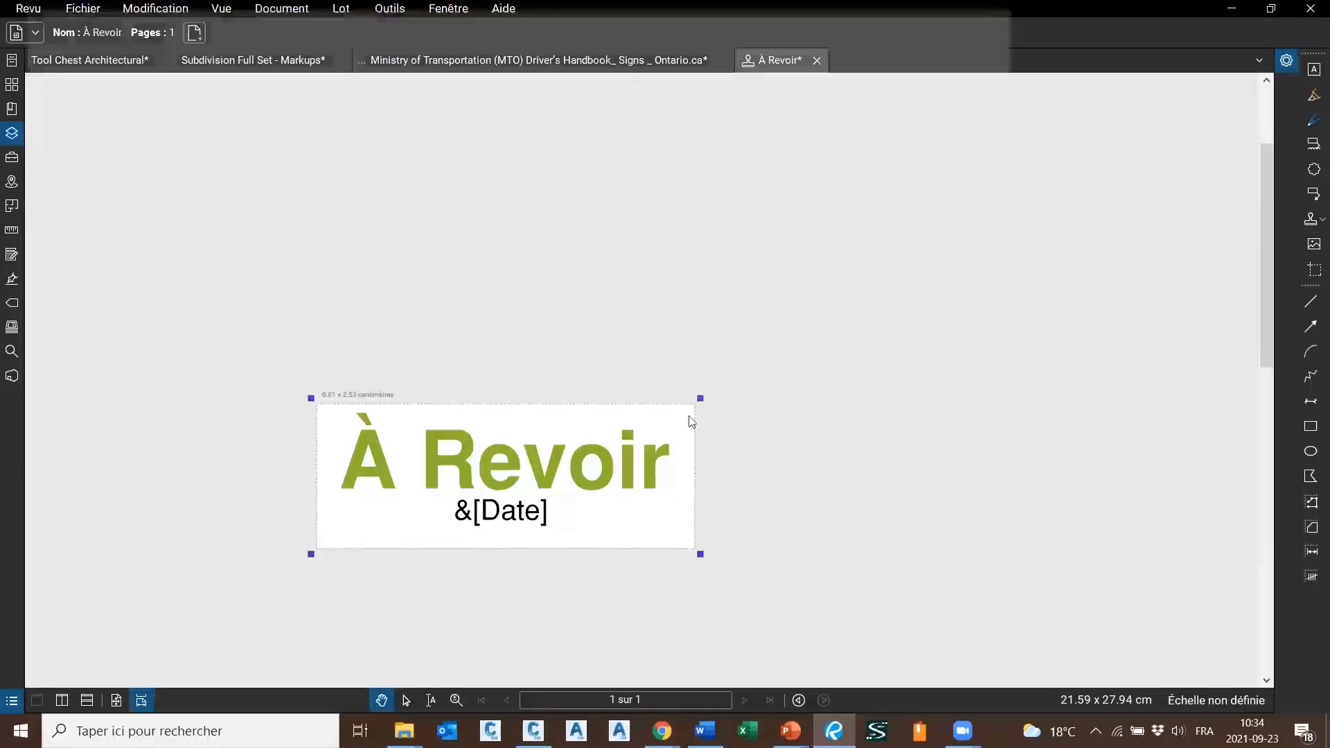
{"action": "left_click", "coordinate": [159, 361]}
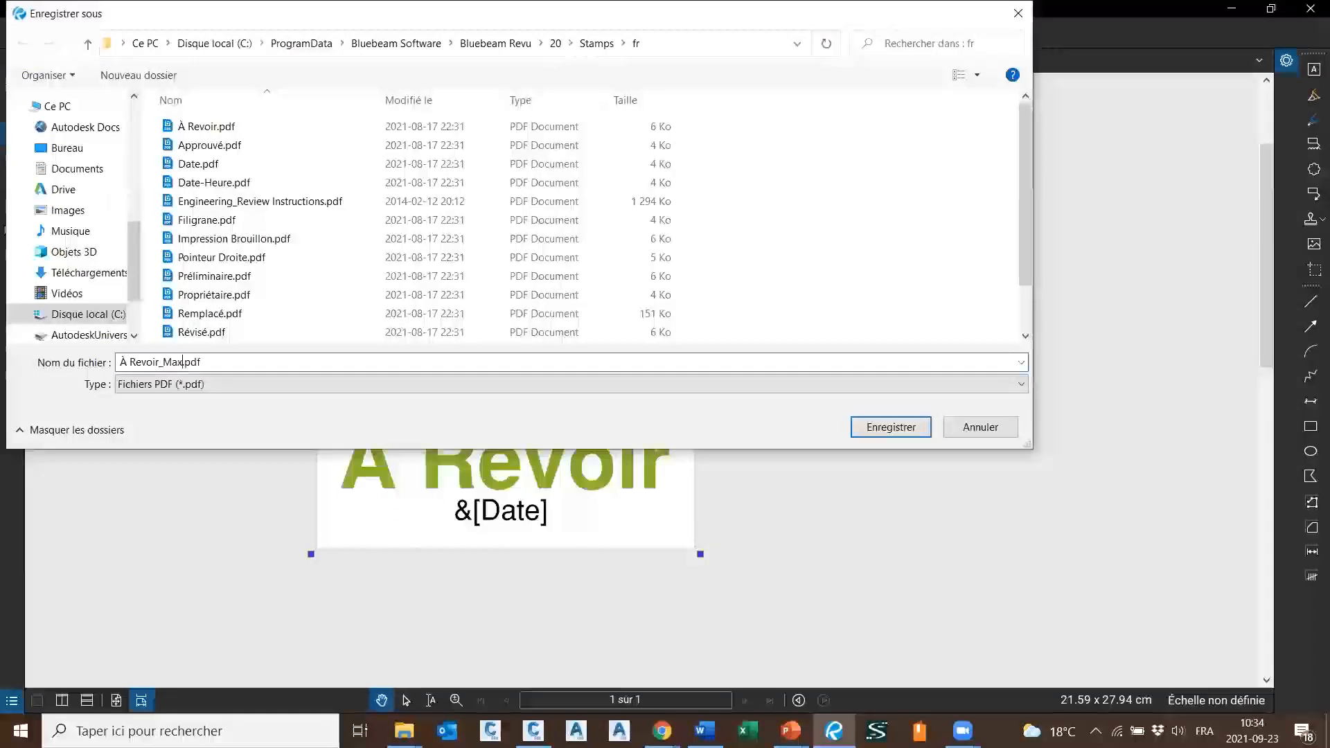
{"action": "key", "text": "Return"}
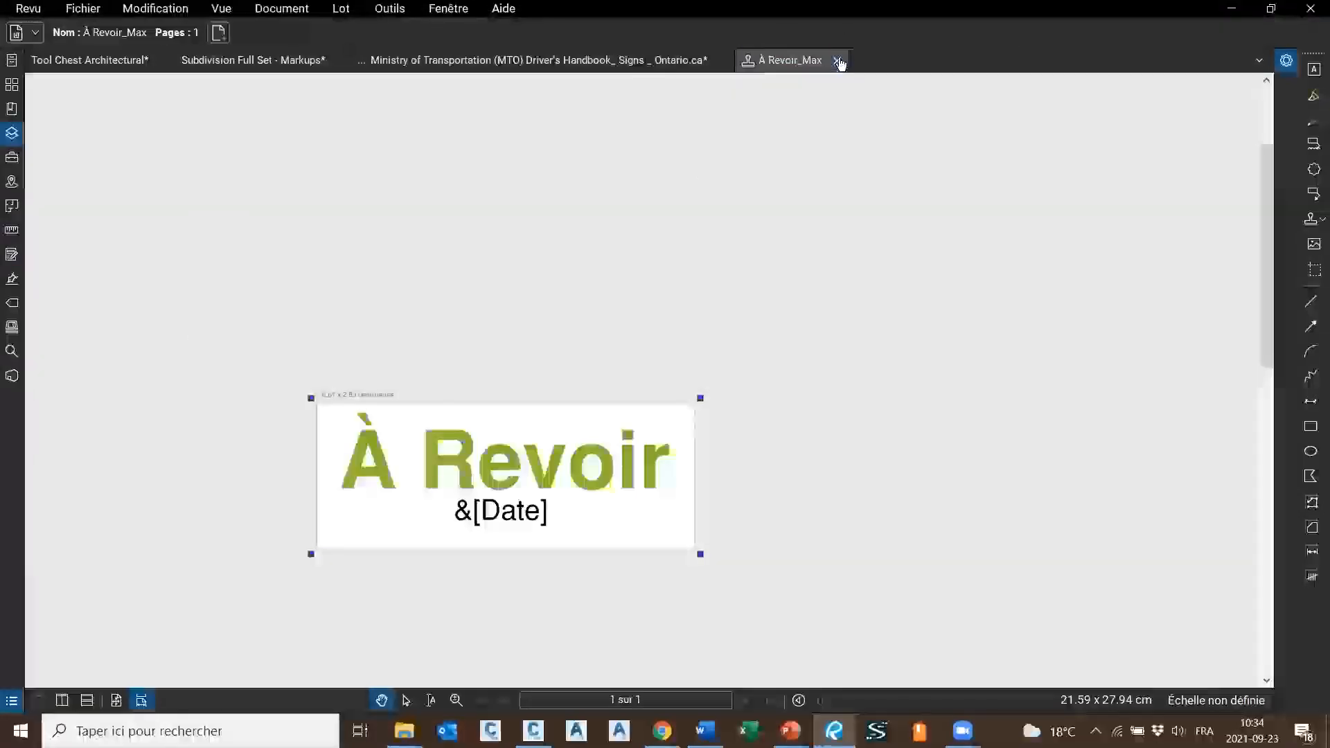
Close the edited stamp template and place the "À Revoir_Max.pdf" stamp on the plan below the existing "À Revoir" stamp
{"action": "left_click", "coordinate": [838, 59]}
{"action": "left_click", "coordinate": [613, 202]}
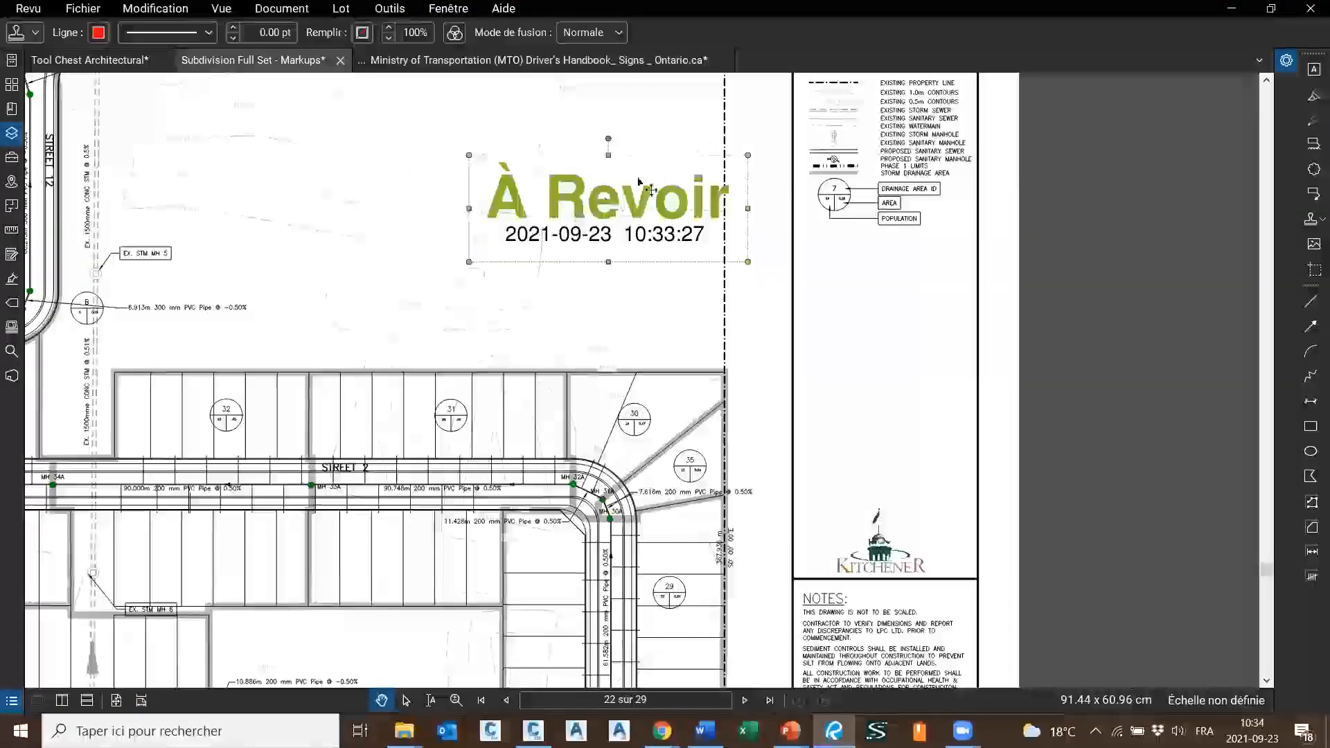
{"action": "left_click", "coordinate": [389, 9]}
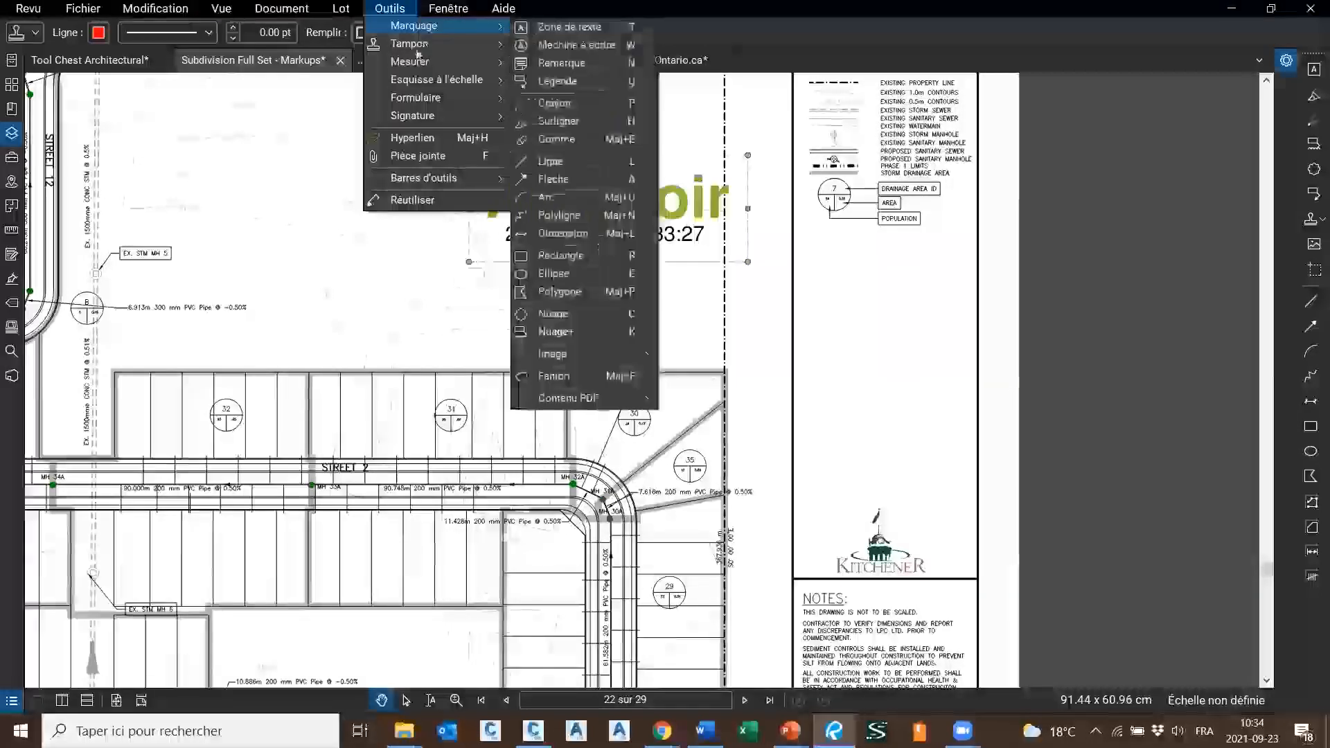
{"action": "mouse_move", "coordinate": [416, 44]}
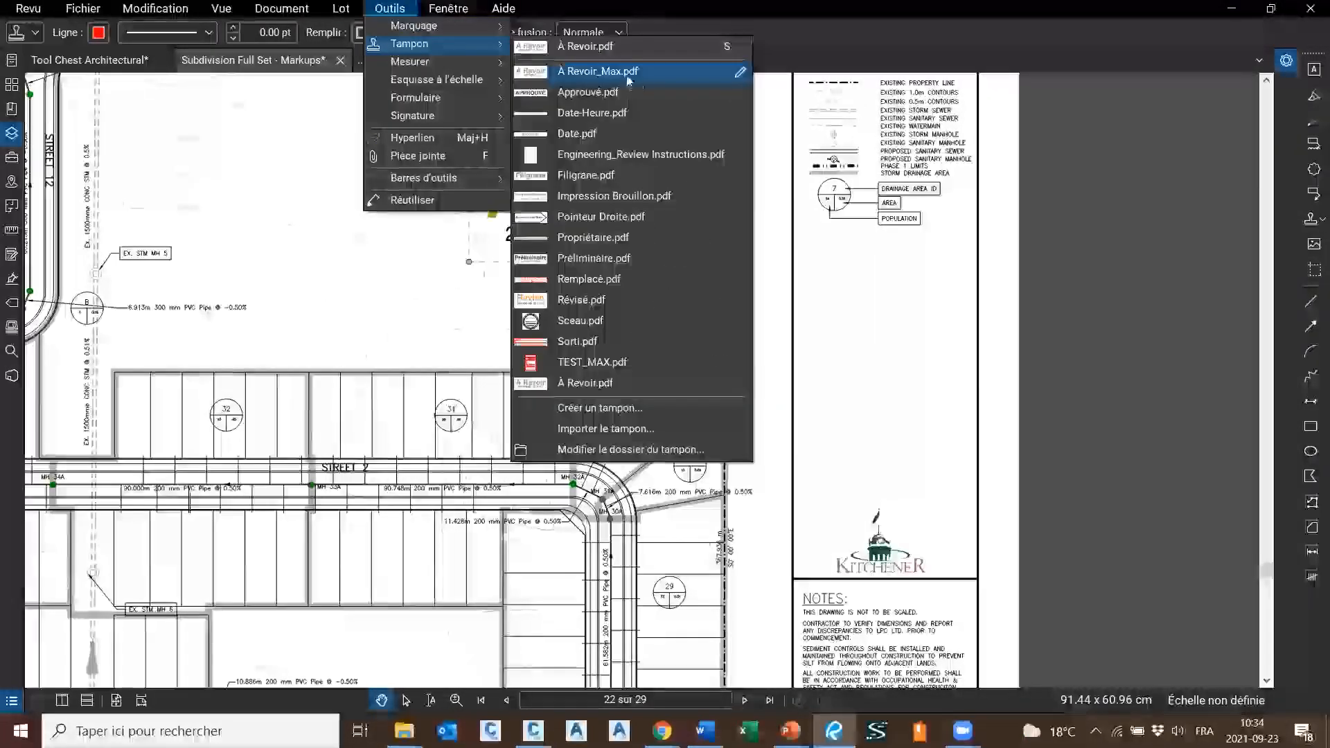
{"action": "left_click", "coordinate": [629, 76]}
{"action": "left_click", "coordinate": [570, 311]}
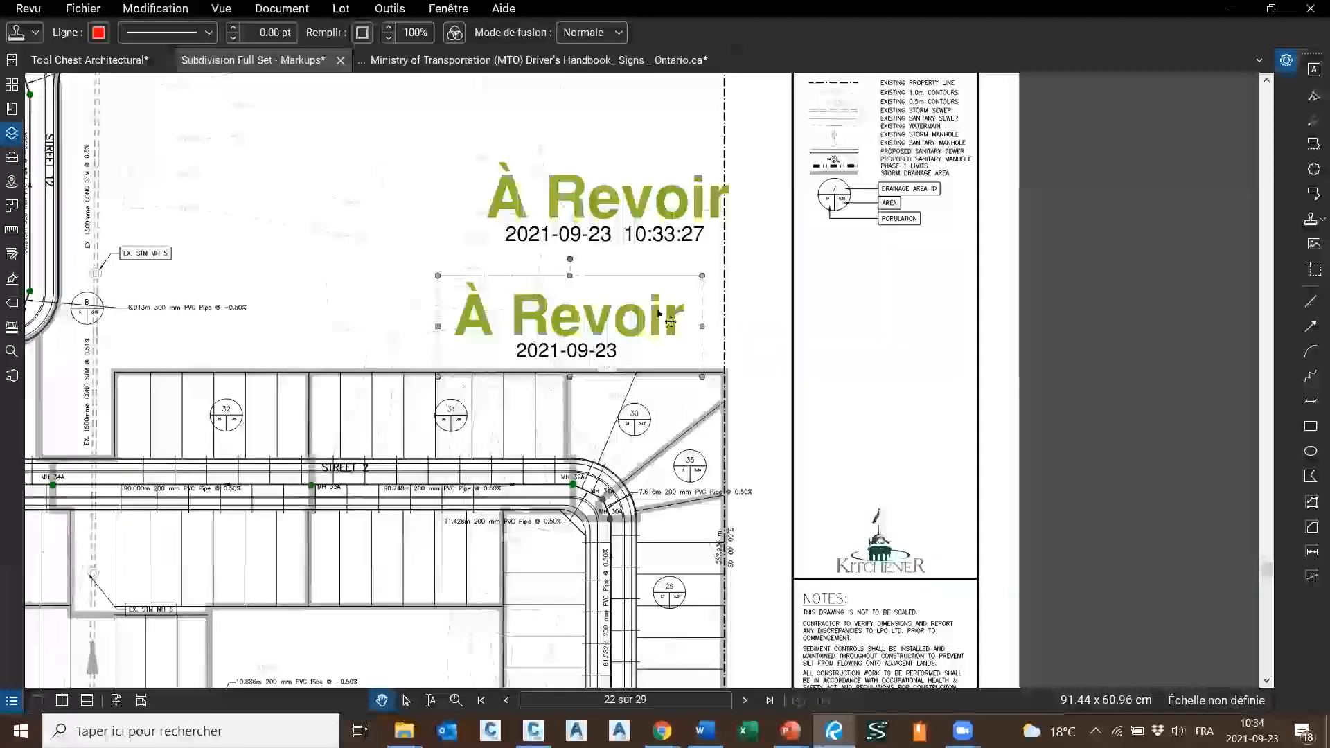
Delete both "À Revoir" stamps from the empty area of the plan above Street 2
{"action": "key", "text": "Delete"}
{"action": "left_click", "coordinate": [648, 215]}
{"action": "key", "text": "Delete"}
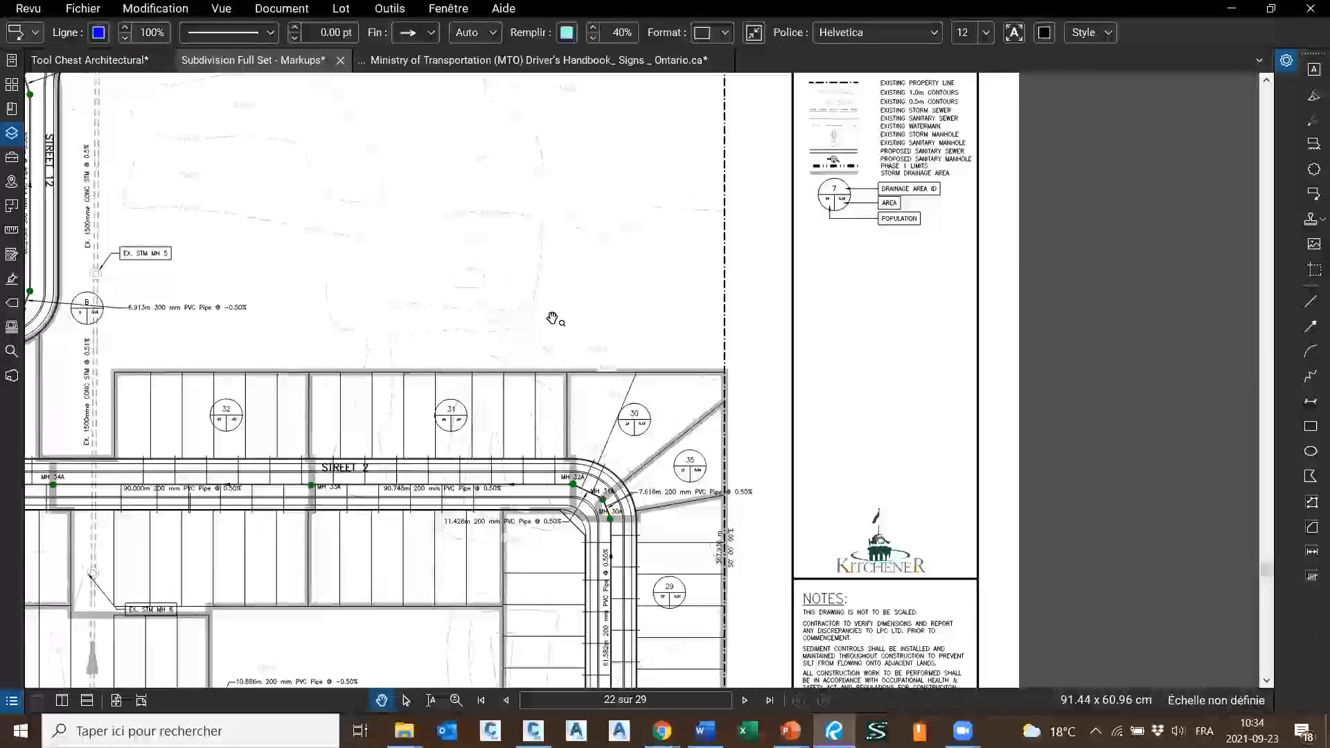
{"action": "left_click", "coordinate": [391, 9]}
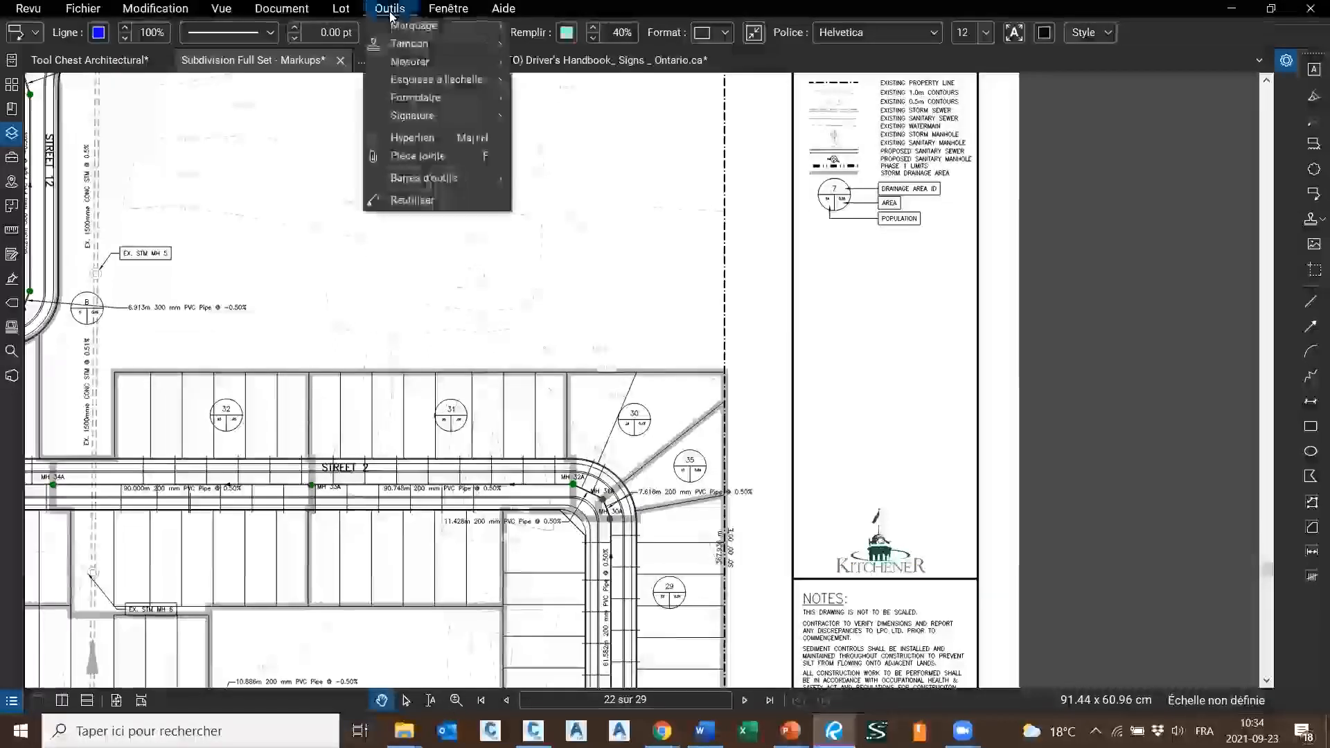
{"action": "mouse_move", "coordinate": [408, 44]}
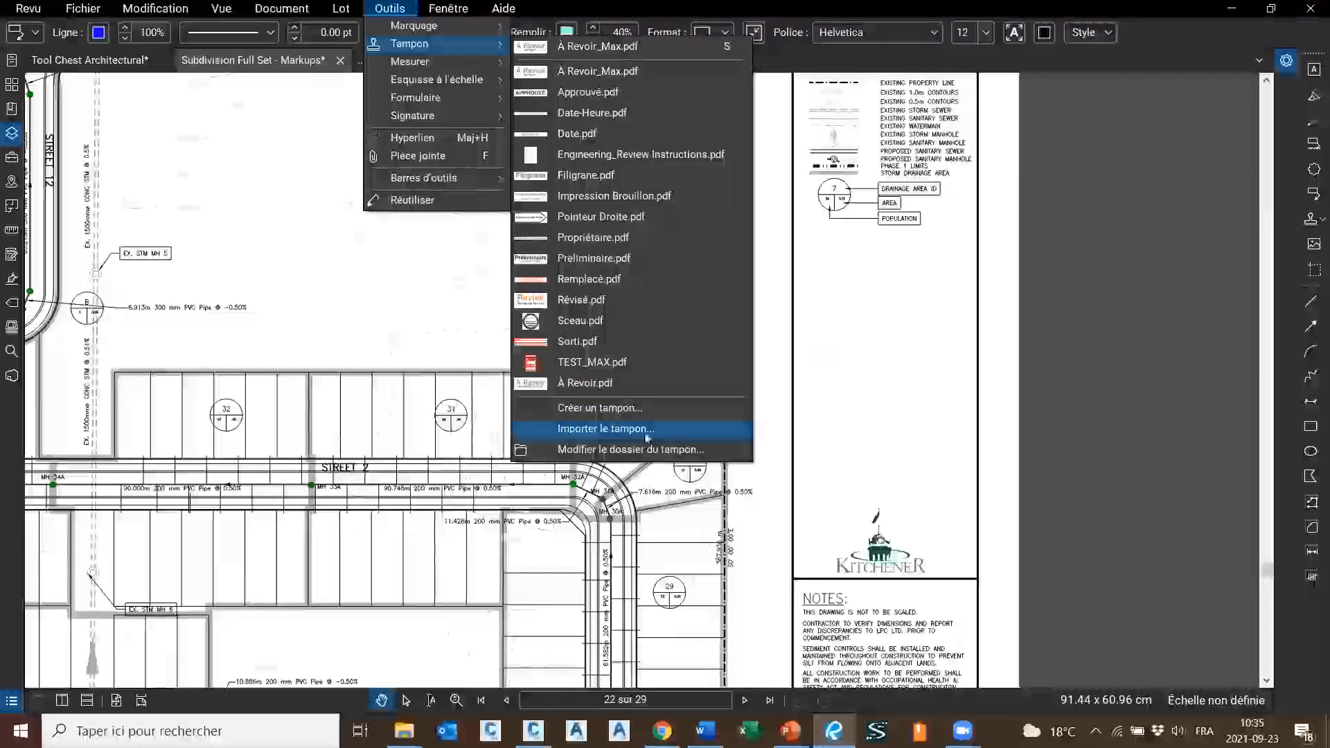
{"action": "left_click", "coordinate": [653, 69]}
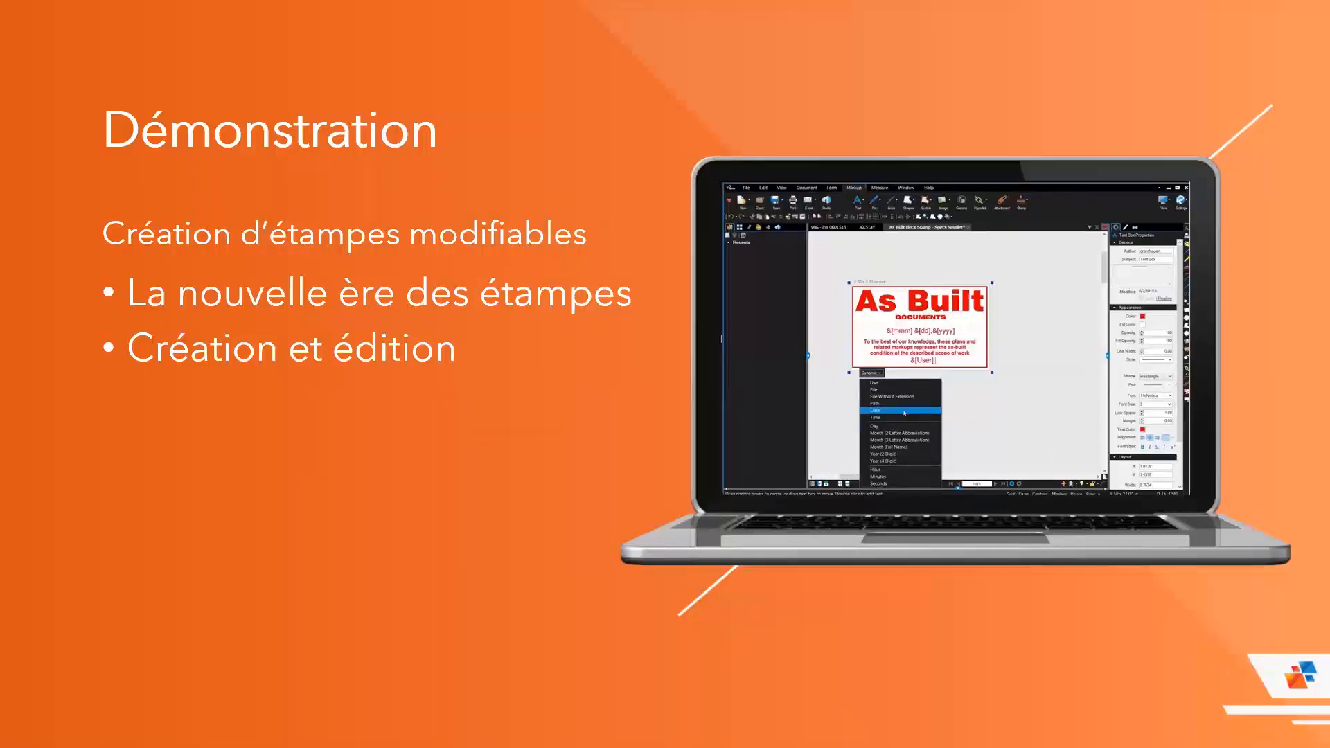
{"action": "key", "text": "Right"}
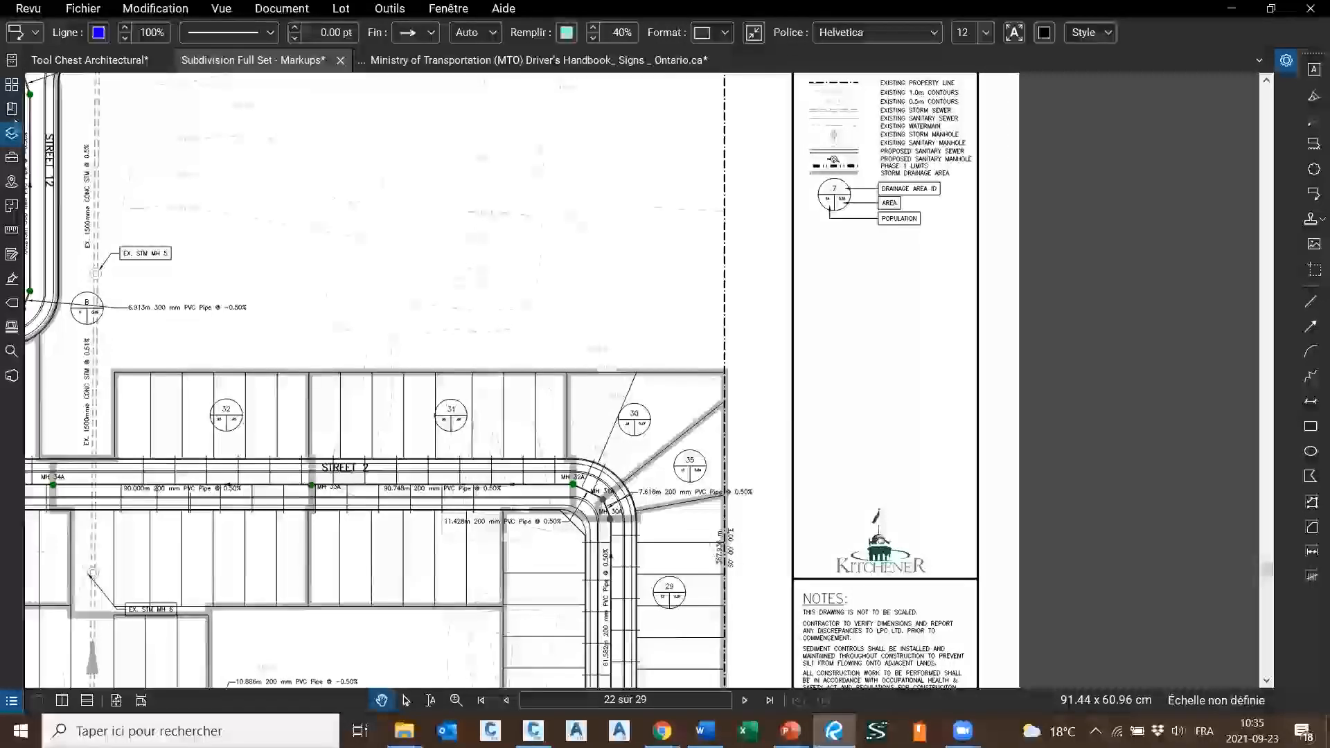
Open the tool set manager from the Tool Chest and widen its name column to show the full set names
{"action": "left_click", "coordinate": [13, 159]}
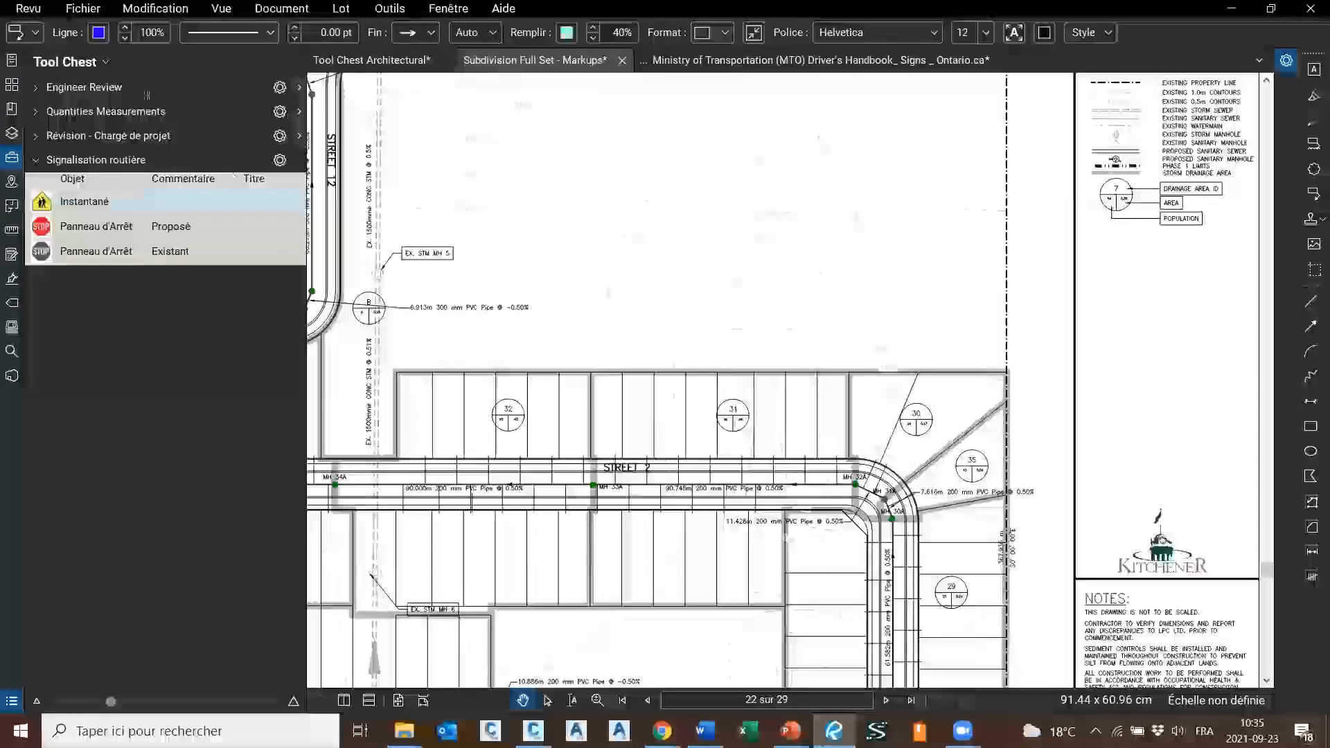
{"action": "left_click", "coordinate": [97, 68]}
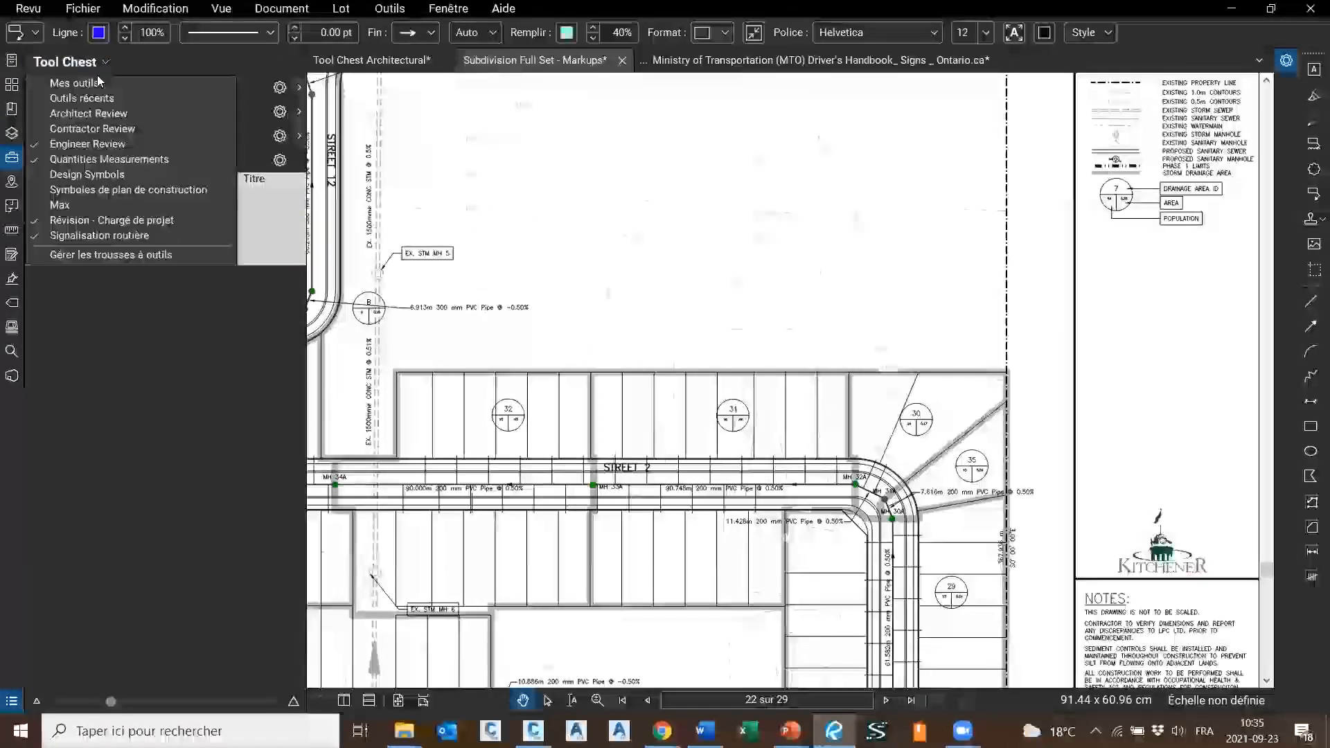
{"action": "left_click", "coordinate": [94, 255]}
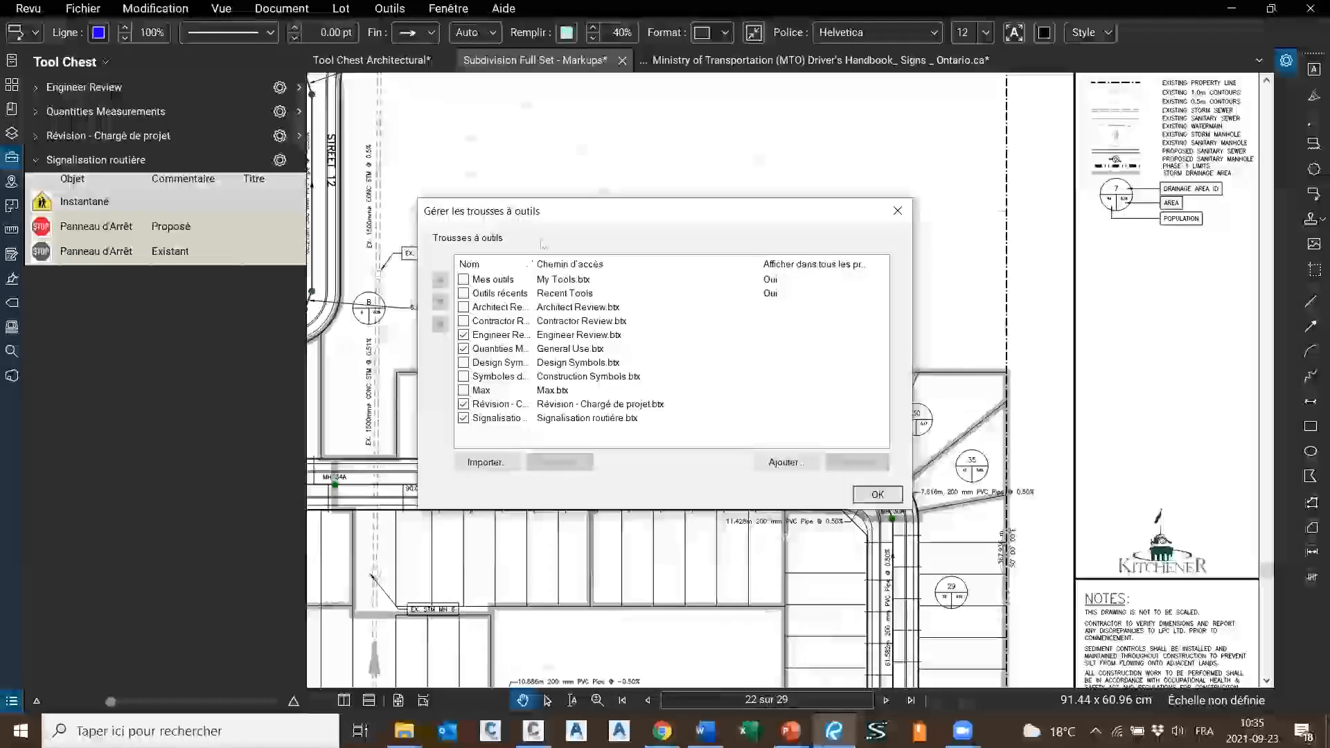
{"action": "left_click_drag", "start_coordinate": [533, 264], "coordinate": [600, 264]}
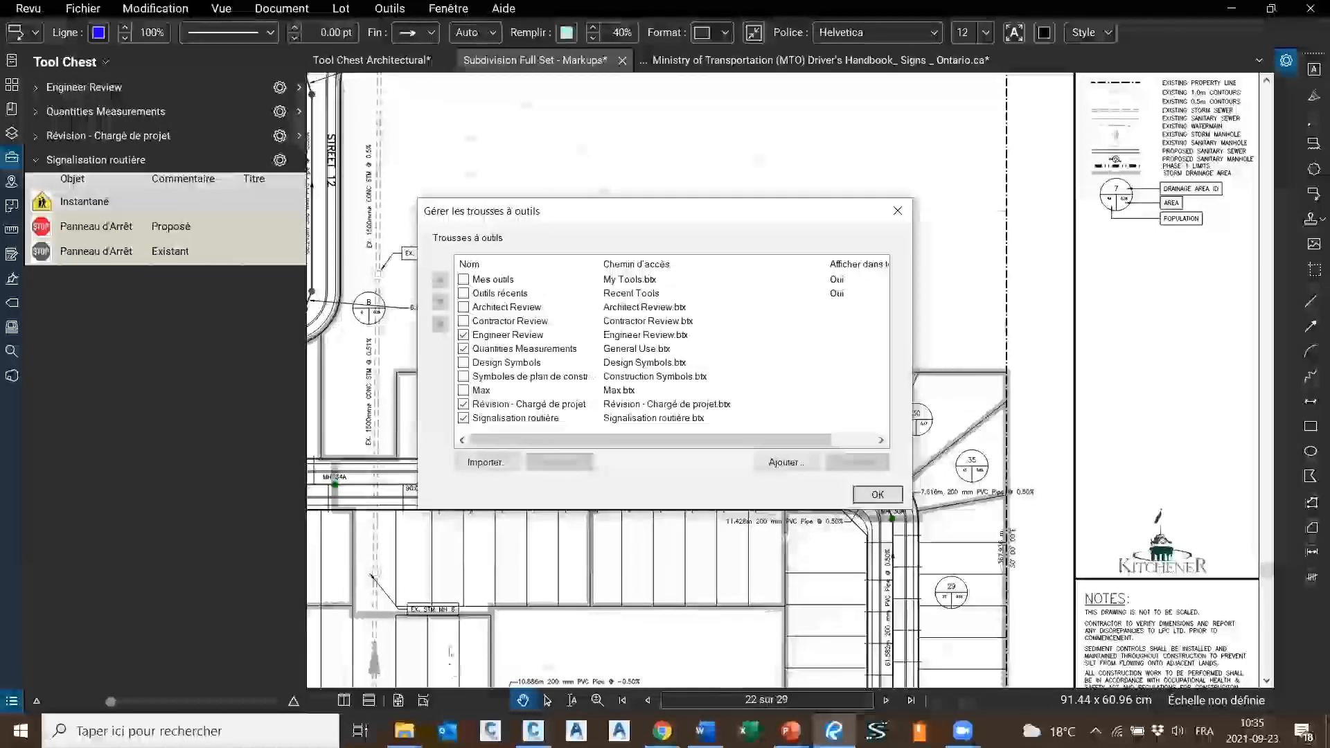
Save the Signalisation routière tool set, export it to the Documents folder as "Signalisation routière.btx", and close the tool set manager
{"action": "left_click", "coordinate": [533, 407]}
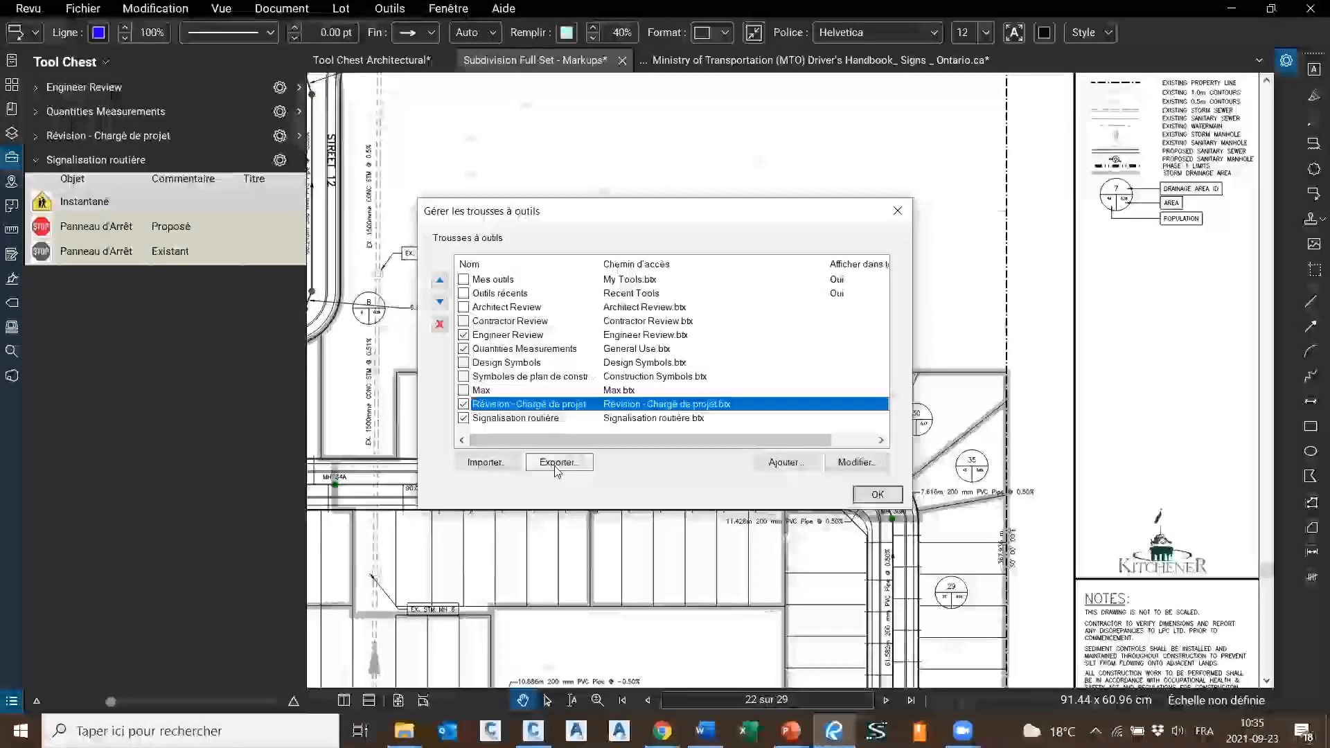
{"action": "left_click", "coordinate": [517, 417]}
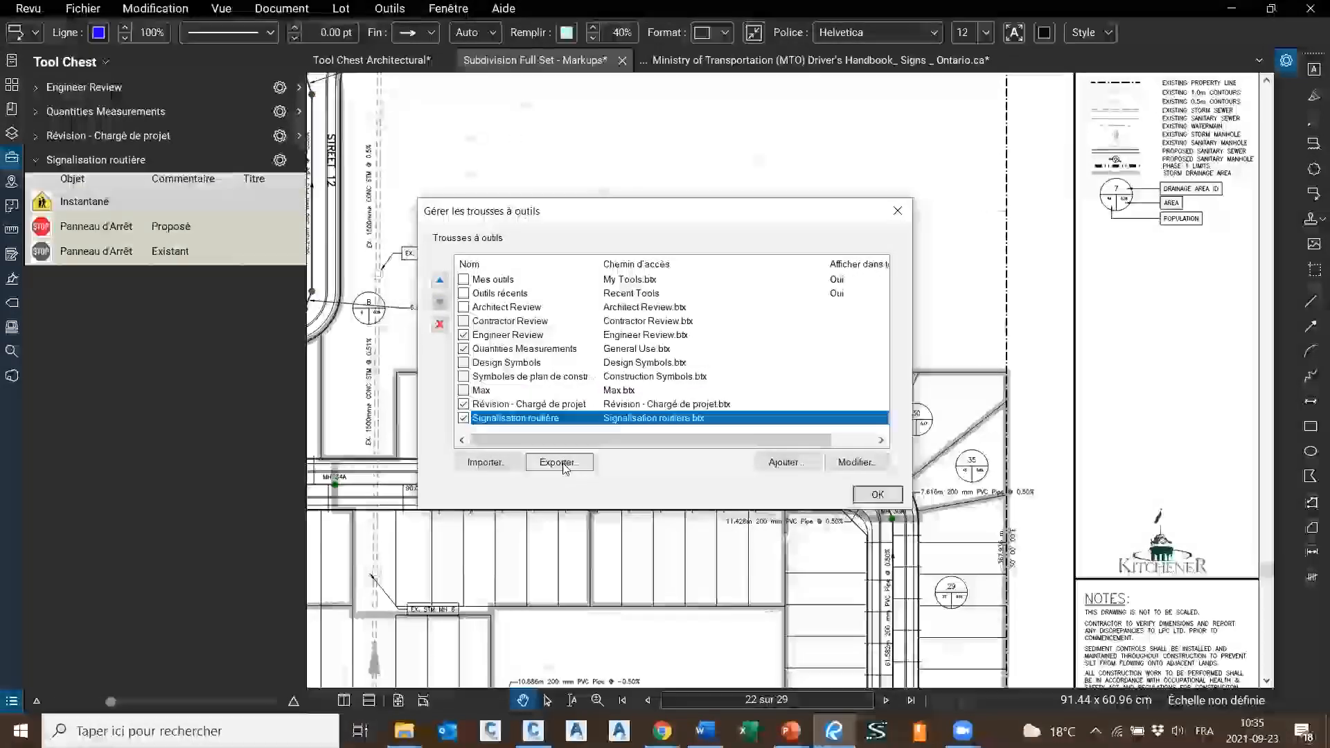
{"action": "left_click", "coordinate": [562, 464]}
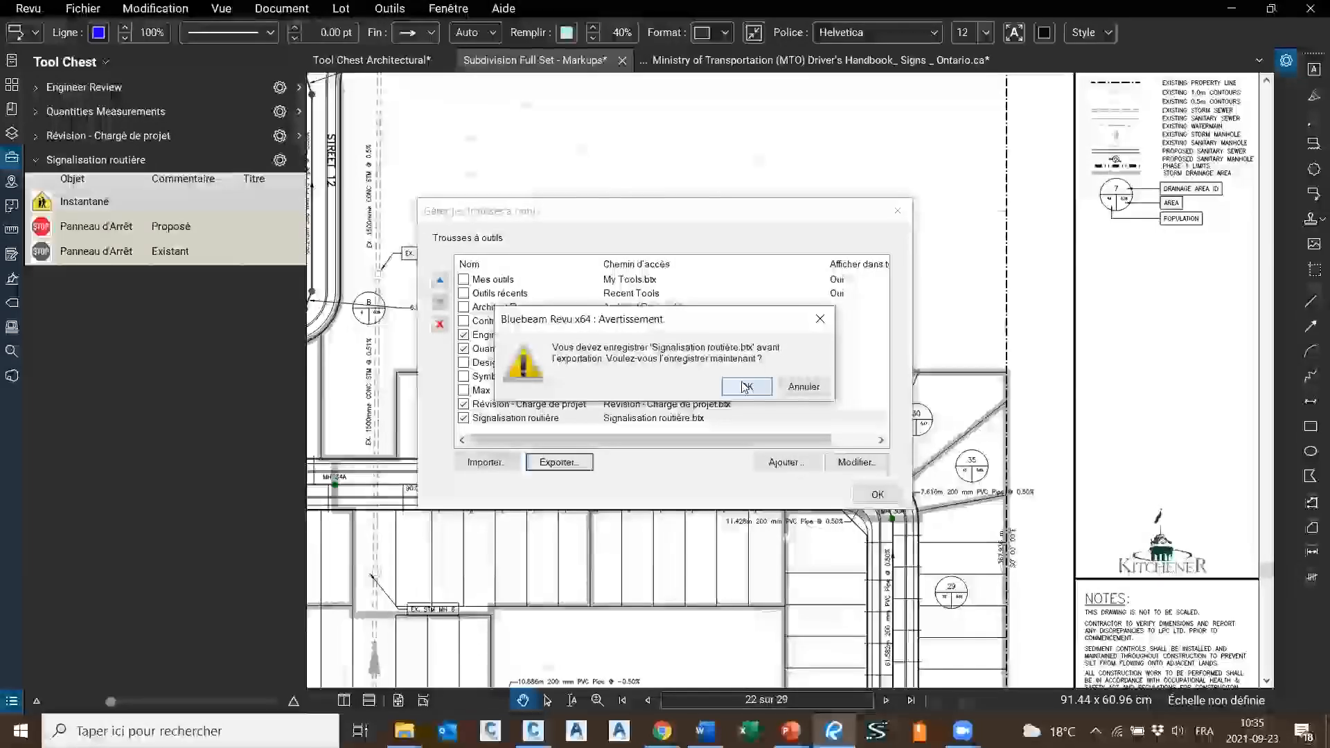
{"action": "left_click", "coordinate": [747, 386]}
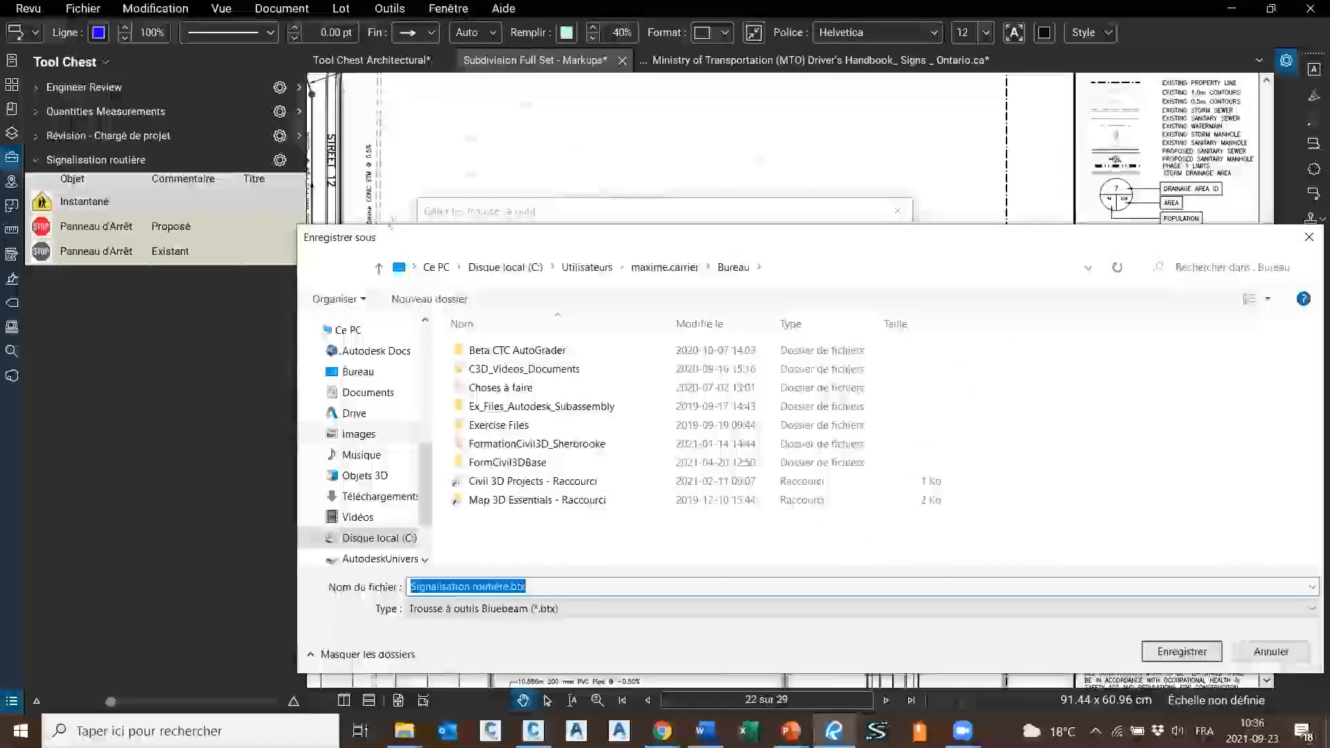
{"action": "left_click", "coordinate": [367, 392]}
{"action": "scroll", "coordinate": [636, 492], "scroll_direction": "down", "scroll_amount": 5}
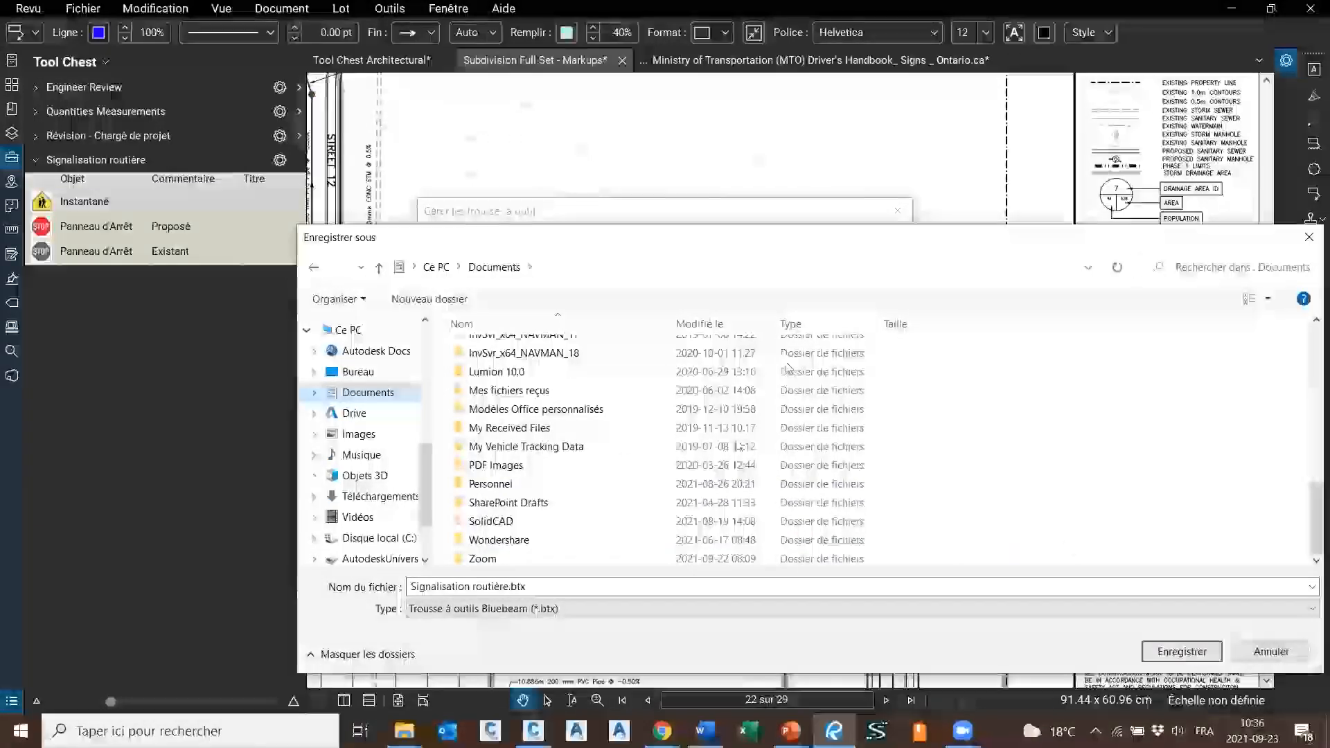
{"action": "left_click", "coordinate": [1195, 653]}
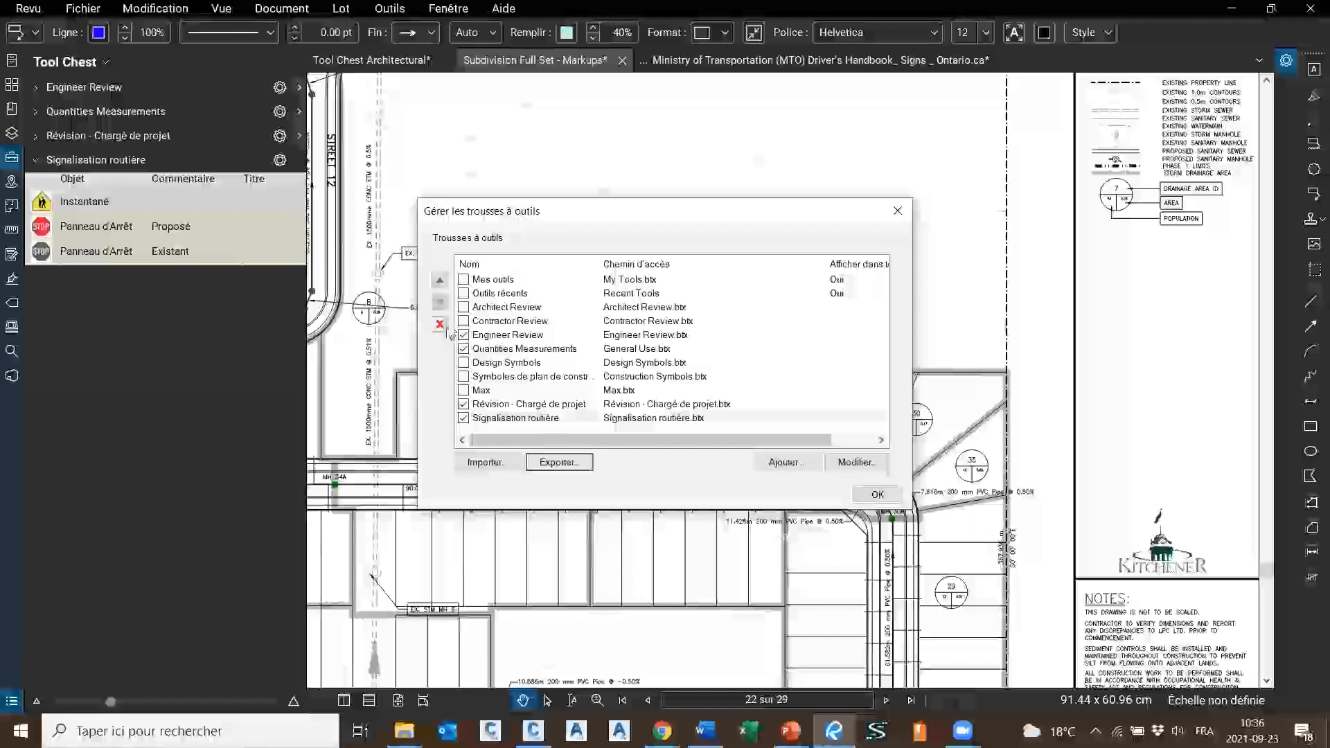
{"action": "left_click", "coordinate": [494, 419]}
{"action": "left_click_drag", "start_coordinate": [494, 419], "coordinate": [685, 394]}
{"action": "key", "text": "Return"}
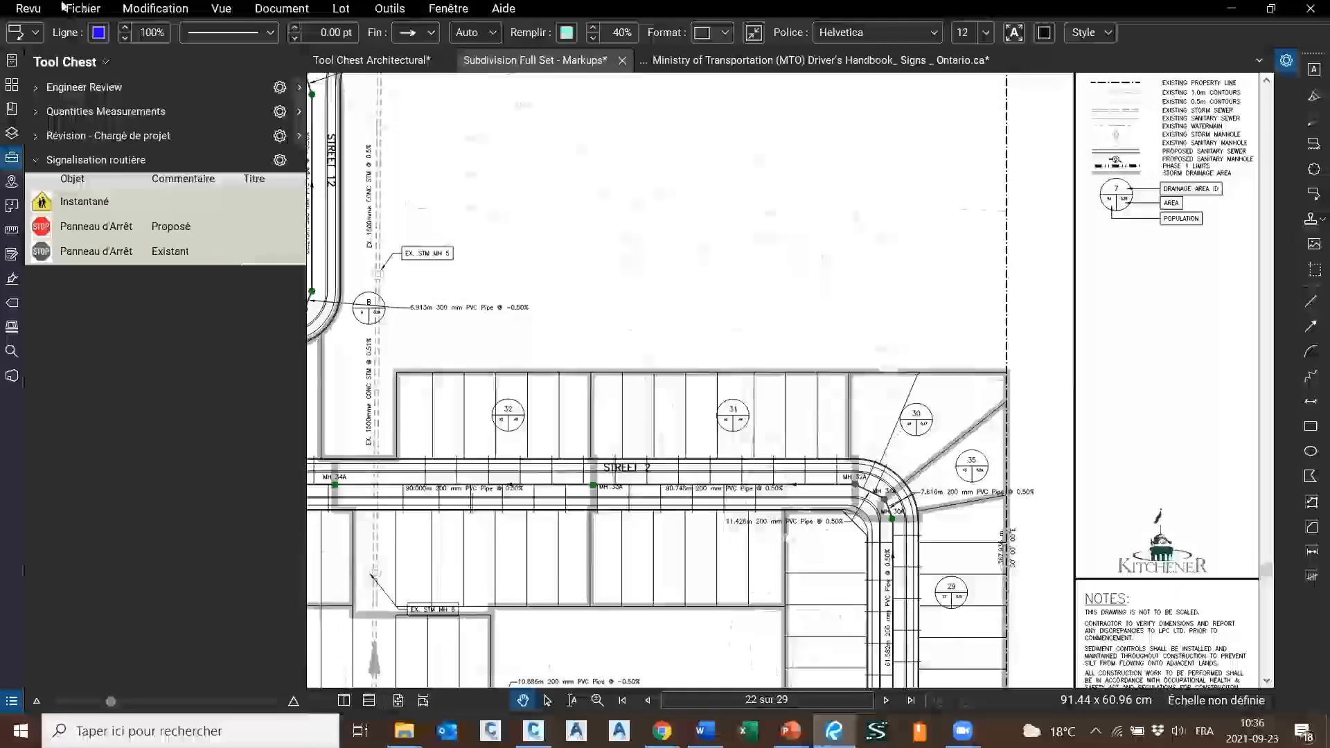
Switch the Revu interface to the Max profile
{"action": "left_click", "coordinate": [28, 8]}
{"action": "mouse_move", "coordinate": [46, 107]}
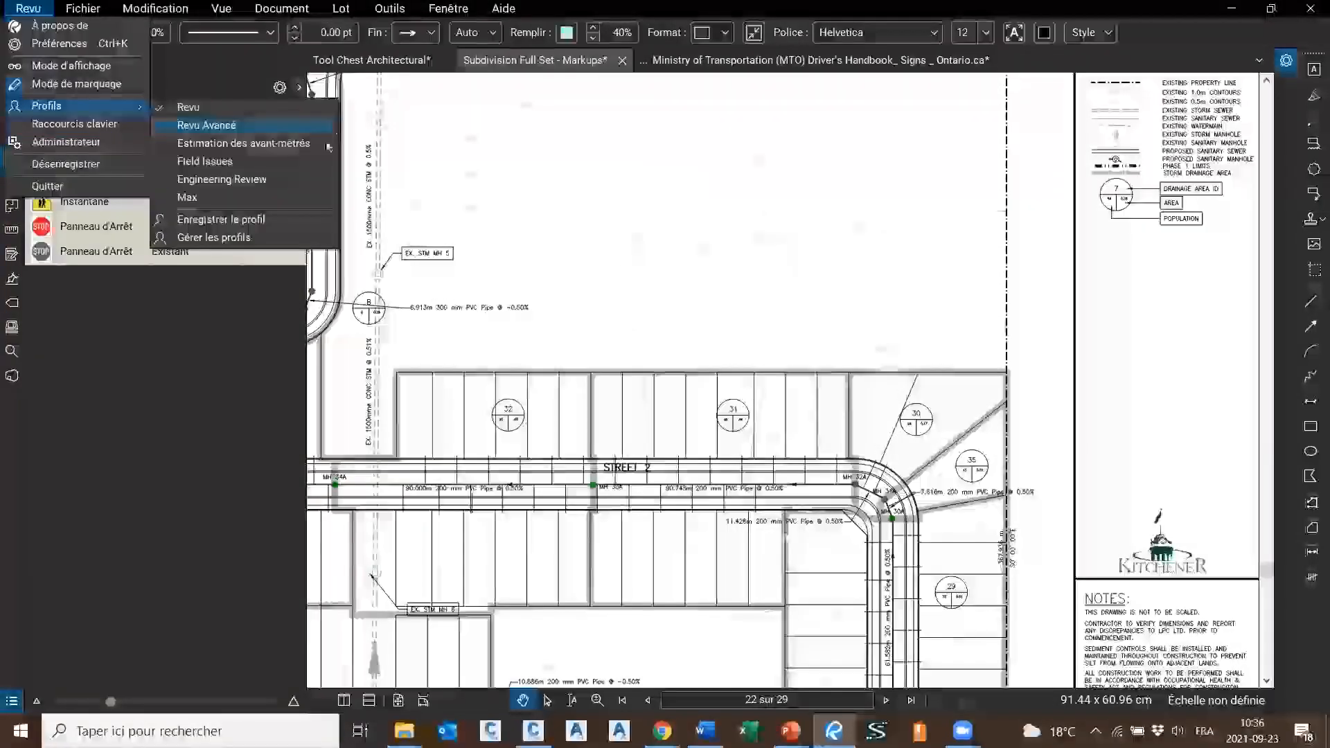
{"action": "left_click", "coordinate": [222, 202]}
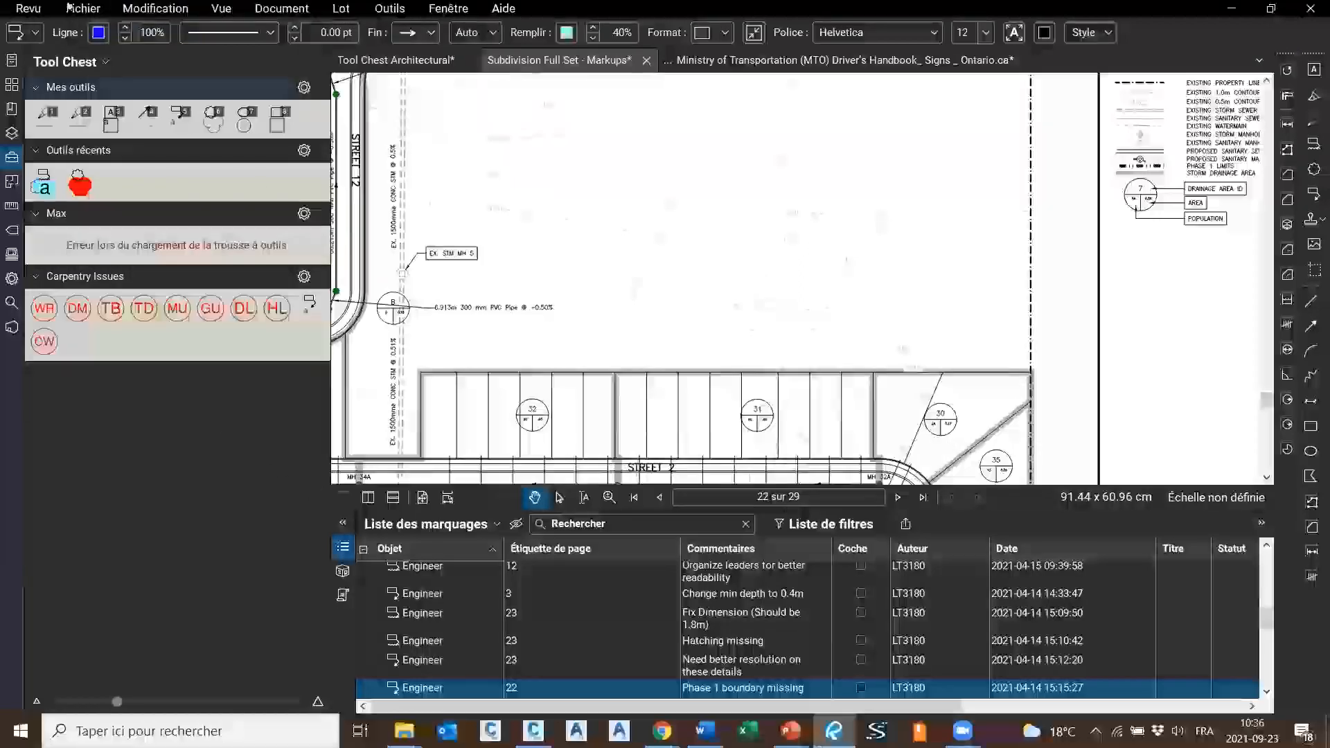
Import "Signalisation routière.btx" from the Documents folder into this profile's Tool Chest, overwriting the existing tool set
{"action": "left_click", "coordinate": [75, 61]}
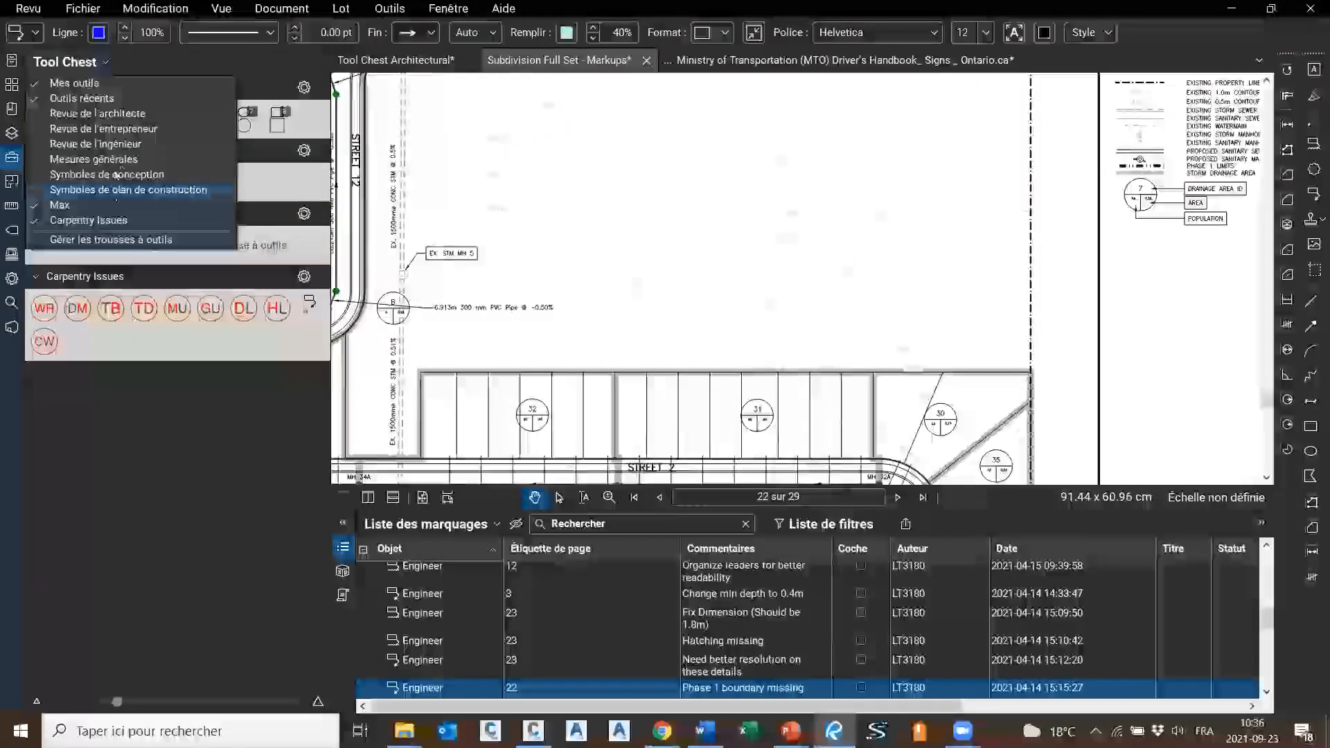
{"action": "left_click", "coordinate": [110, 240]}
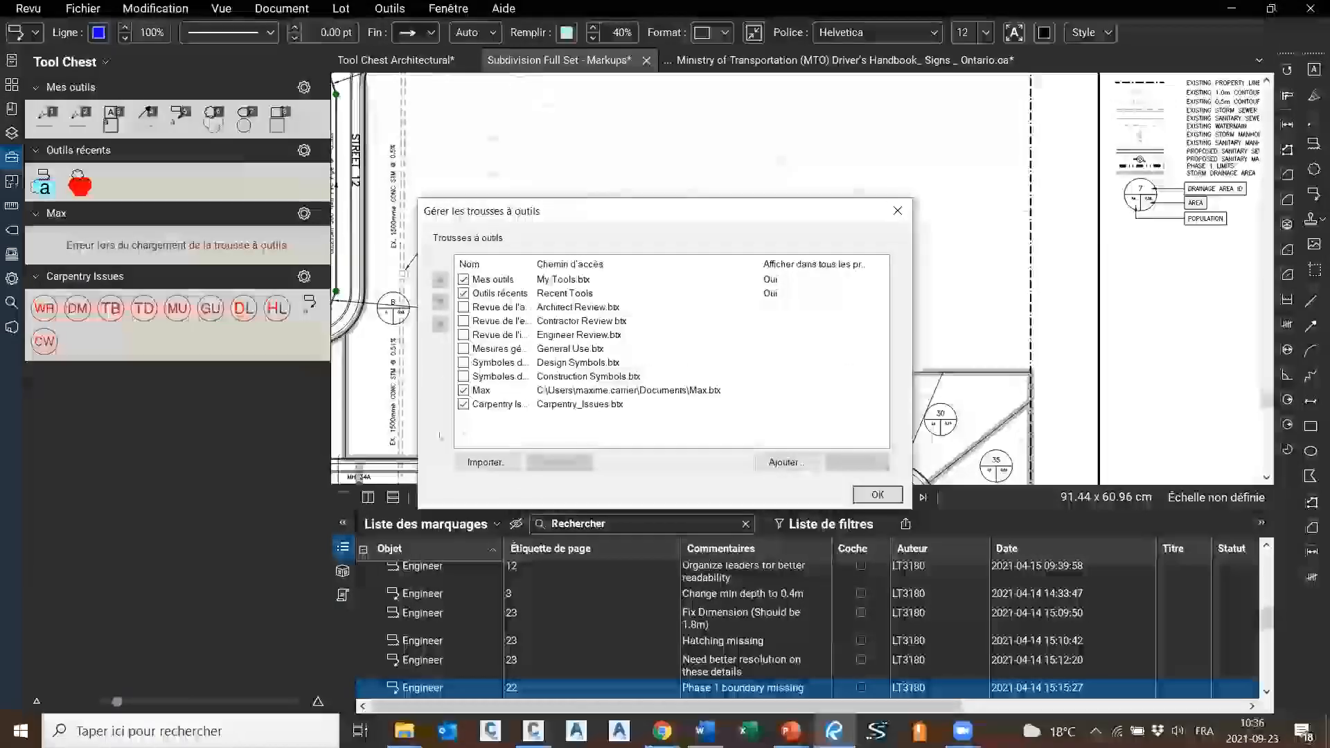
{"action": "left_click", "coordinate": [484, 464]}
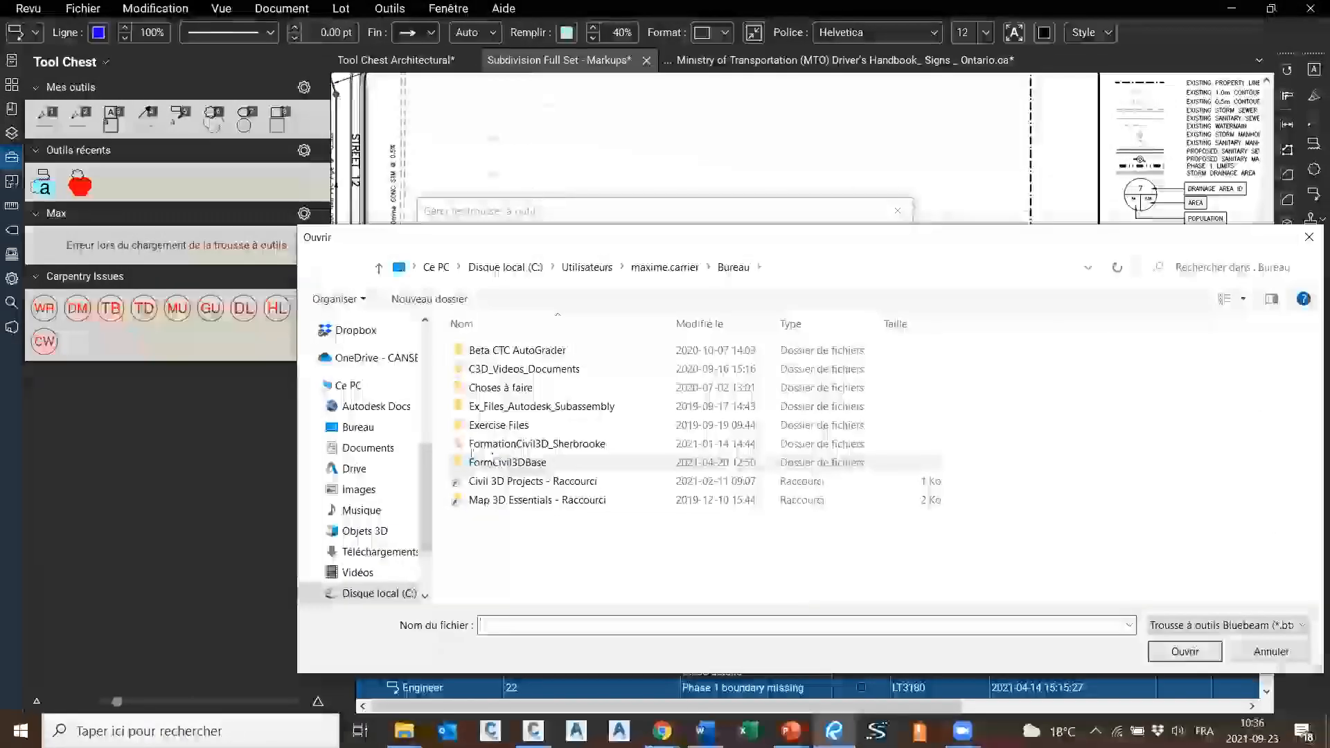
{"action": "left_click", "coordinate": [368, 448]}
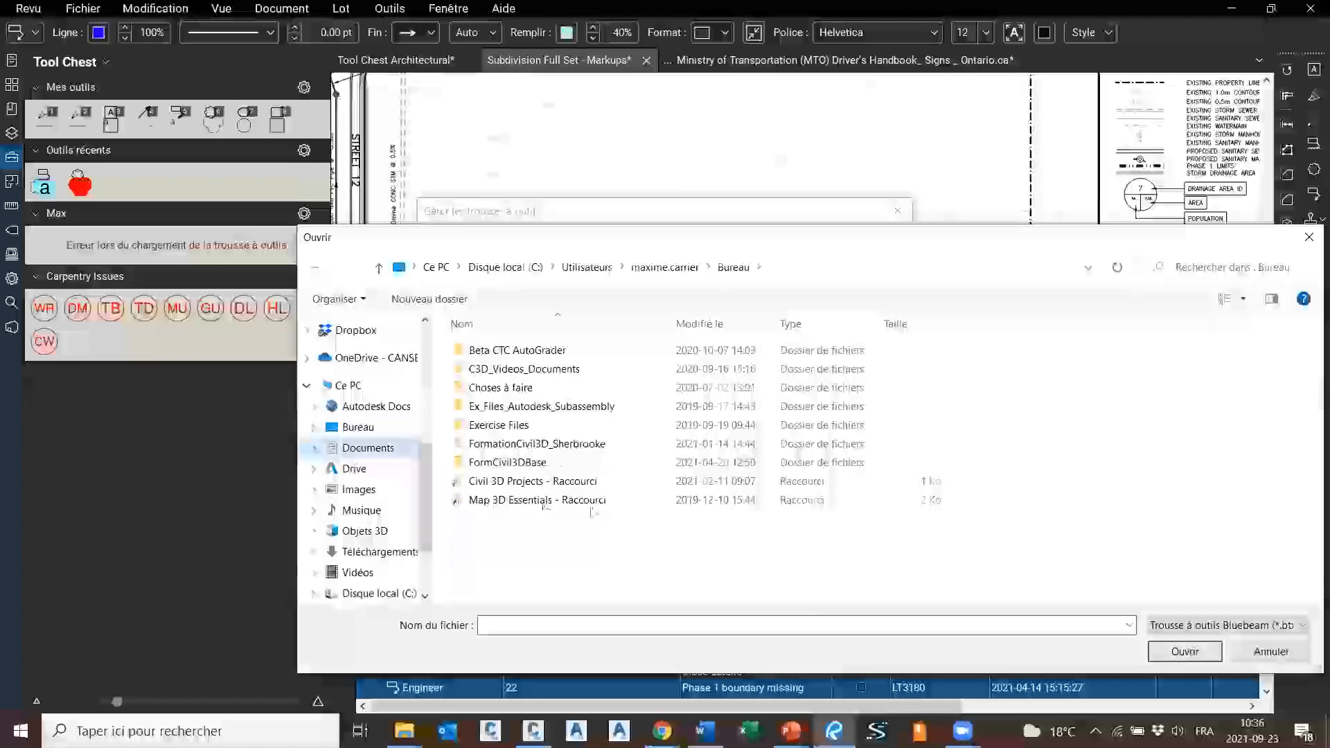
{"action": "scroll", "coordinate": [527, 471], "scroll_direction": "down", "scroll_amount": 5}
{"action": "left_click", "coordinate": [527, 594]}
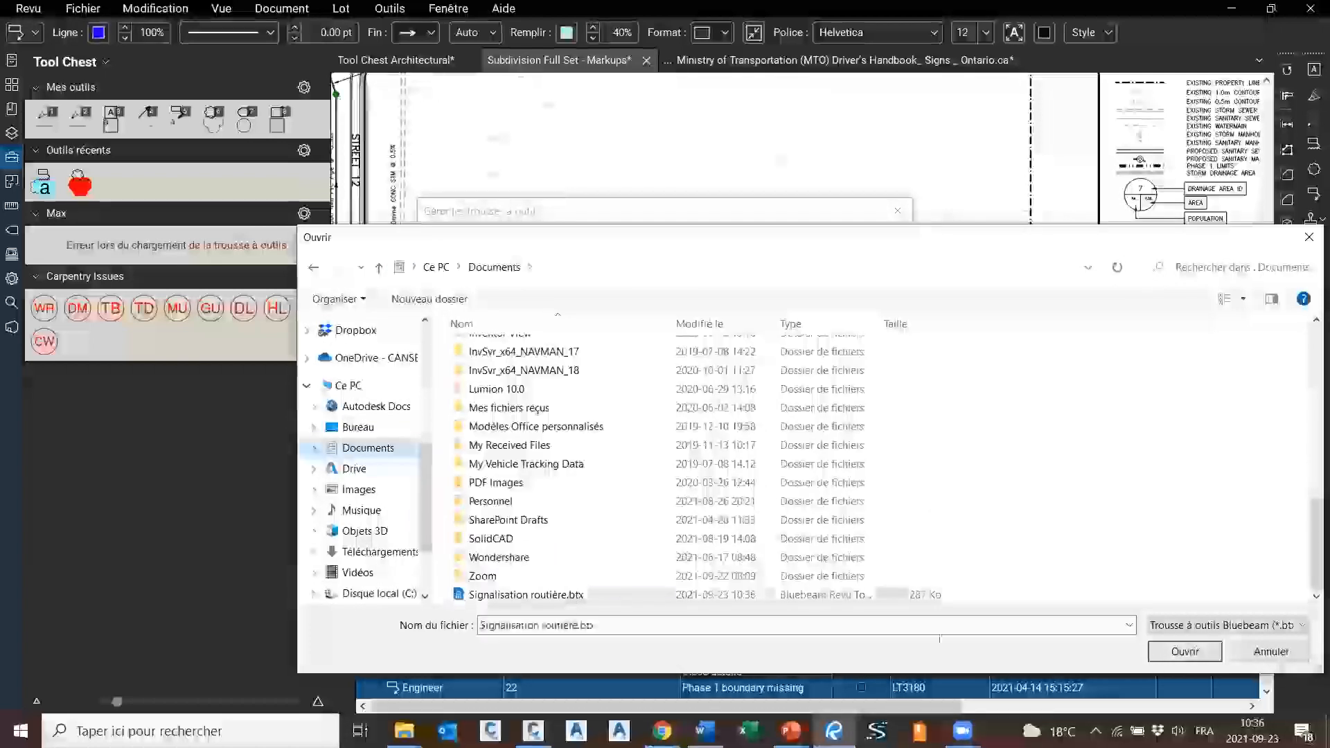
{"action": "left_click", "coordinate": [1184, 651]}
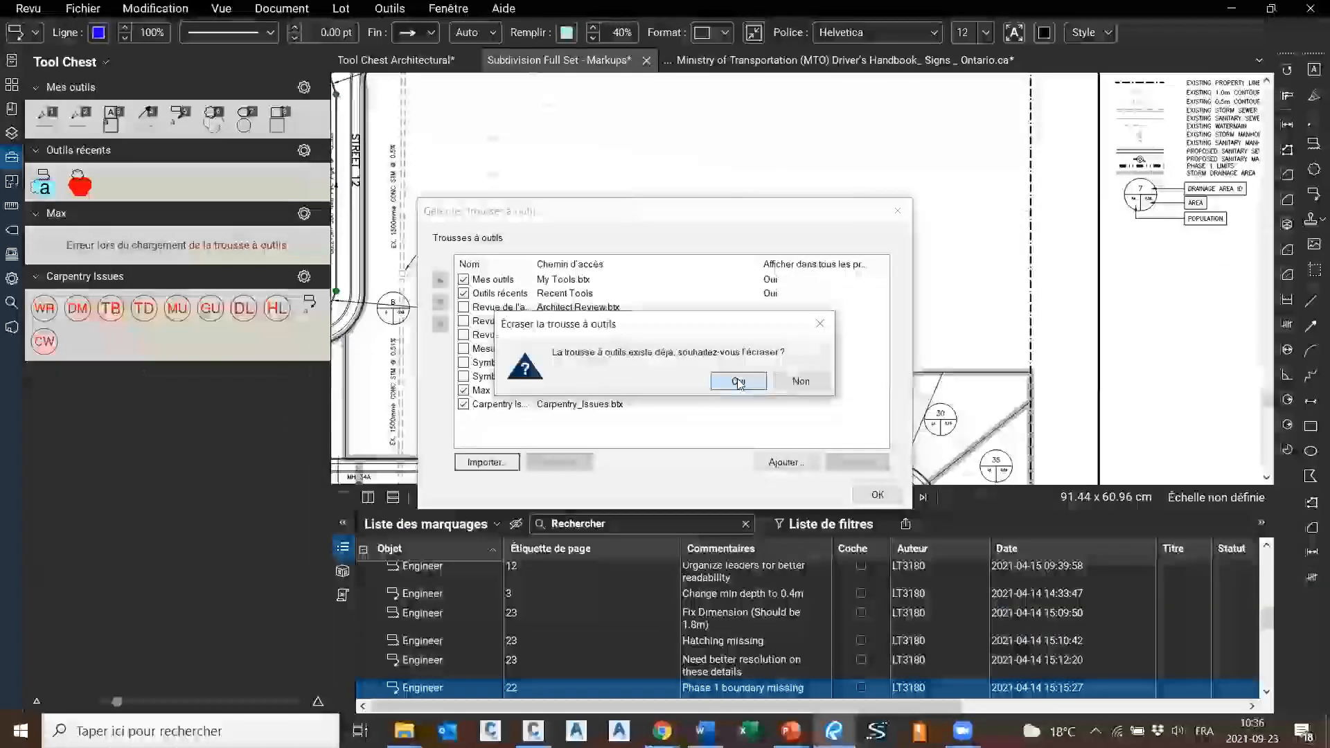
{"action": "left_click", "coordinate": [738, 381]}
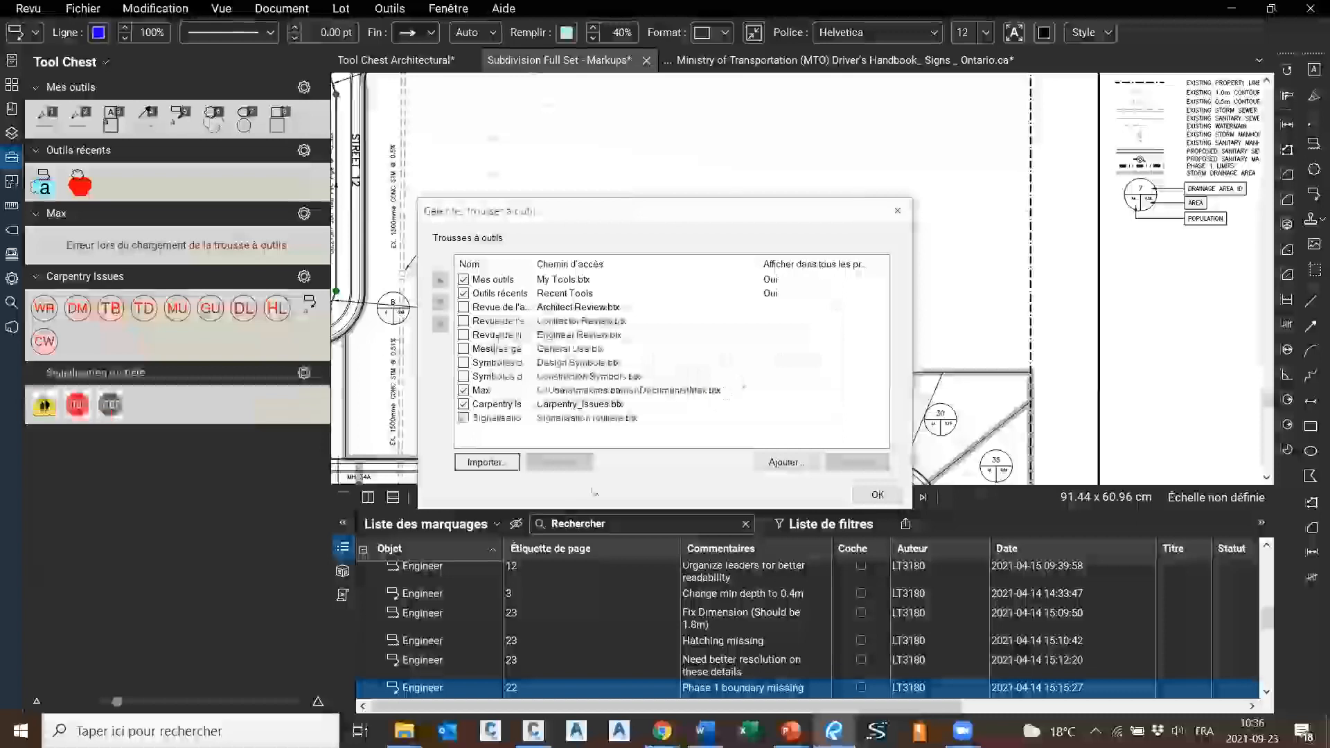
{"action": "left_click", "coordinate": [877, 495]}
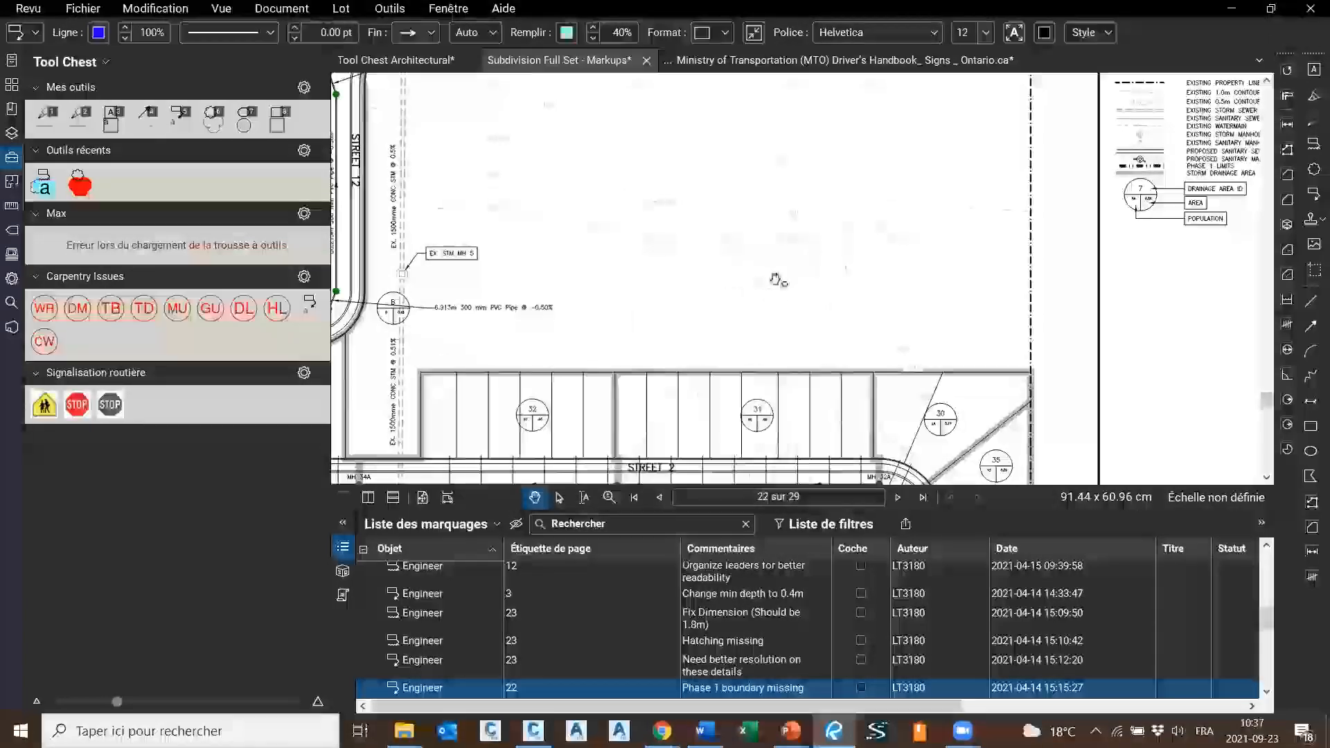
Review the tool set entries and their file paths in the tool set manager
{"action": "left_click", "coordinate": [87, 62]}
{"action": "left_click", "coordinate": [105, 255]}
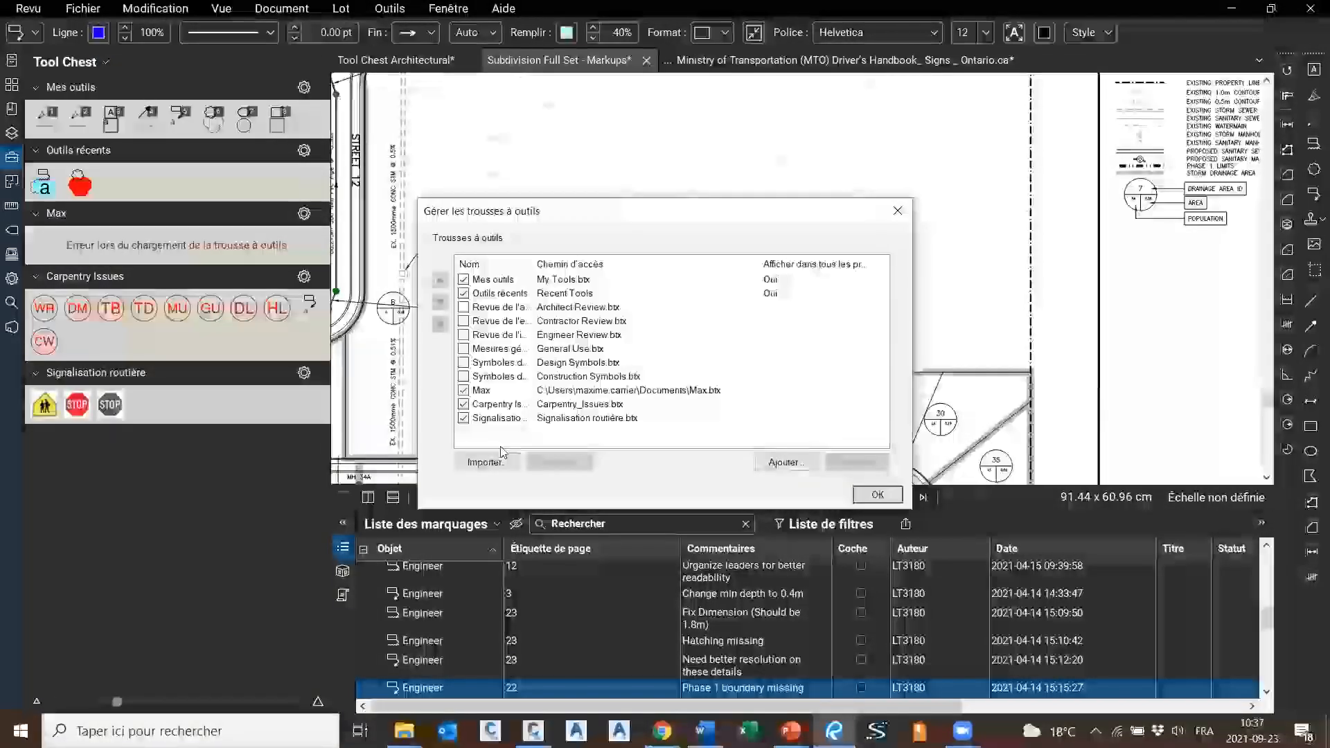
{"action": "left_click", "coordinate": [514, 418]}
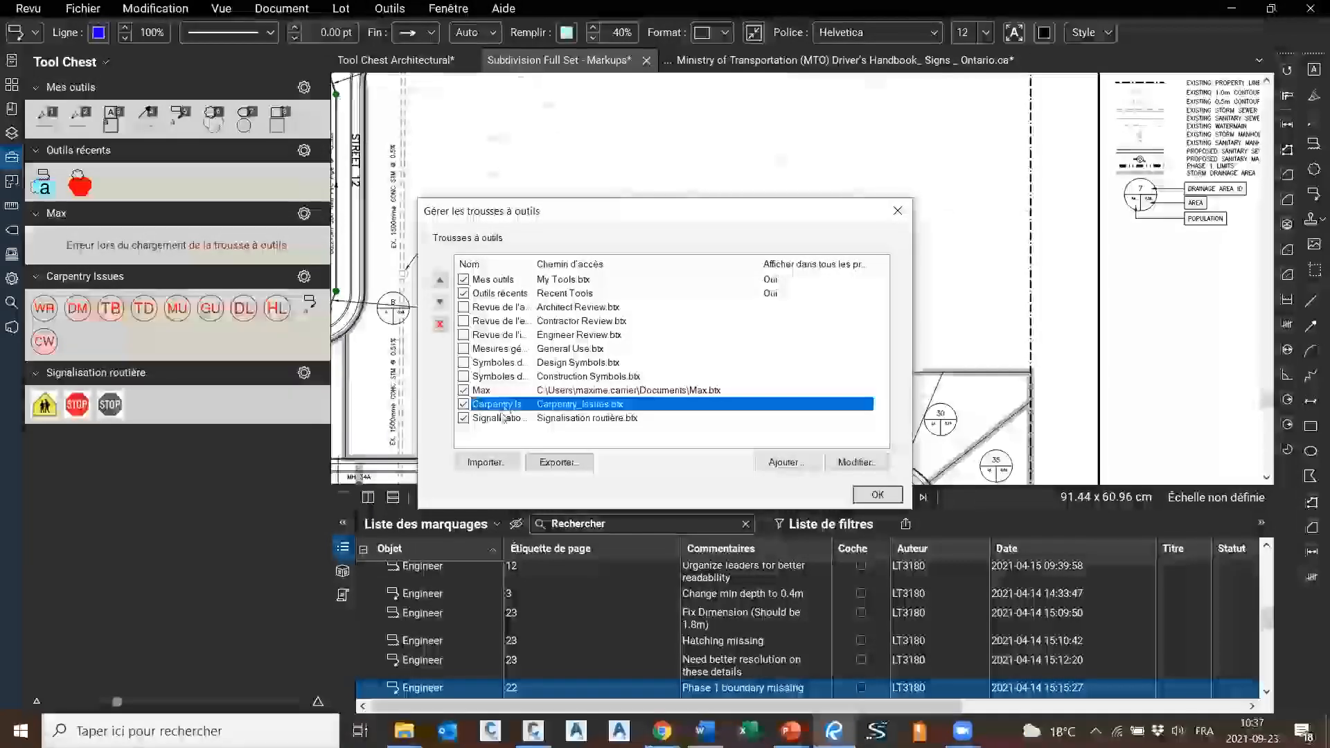
{"action": "left_click", "coordinate": [877, 495]}
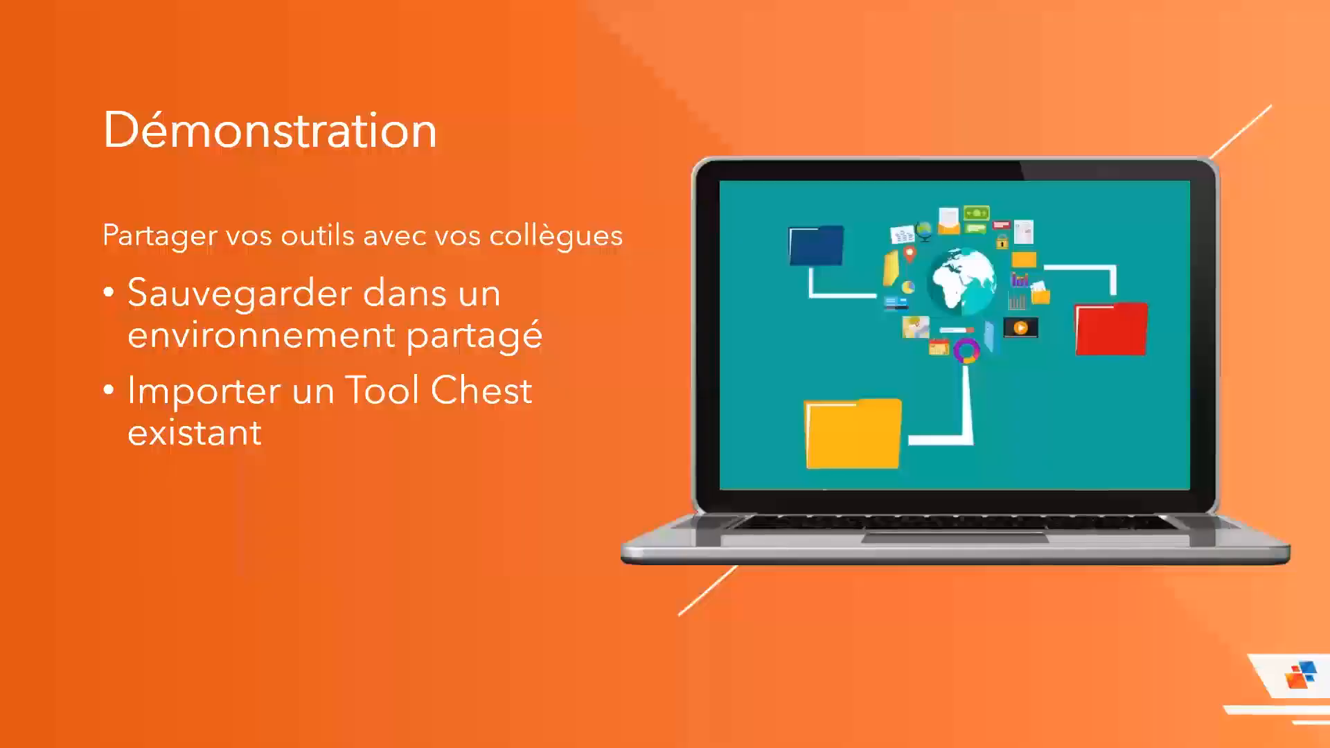